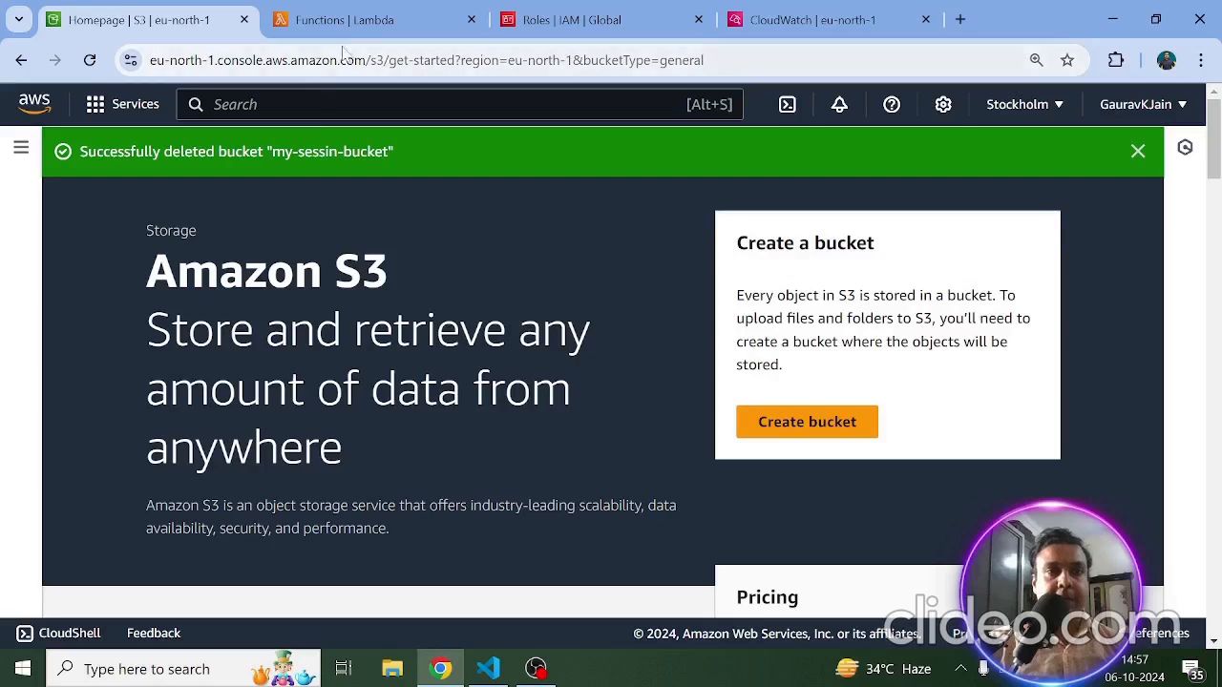
# Step: Look over the open Lambda functions, Amazon S3 and CloudWatch log groups pages
pyautogui.click(347, 29)
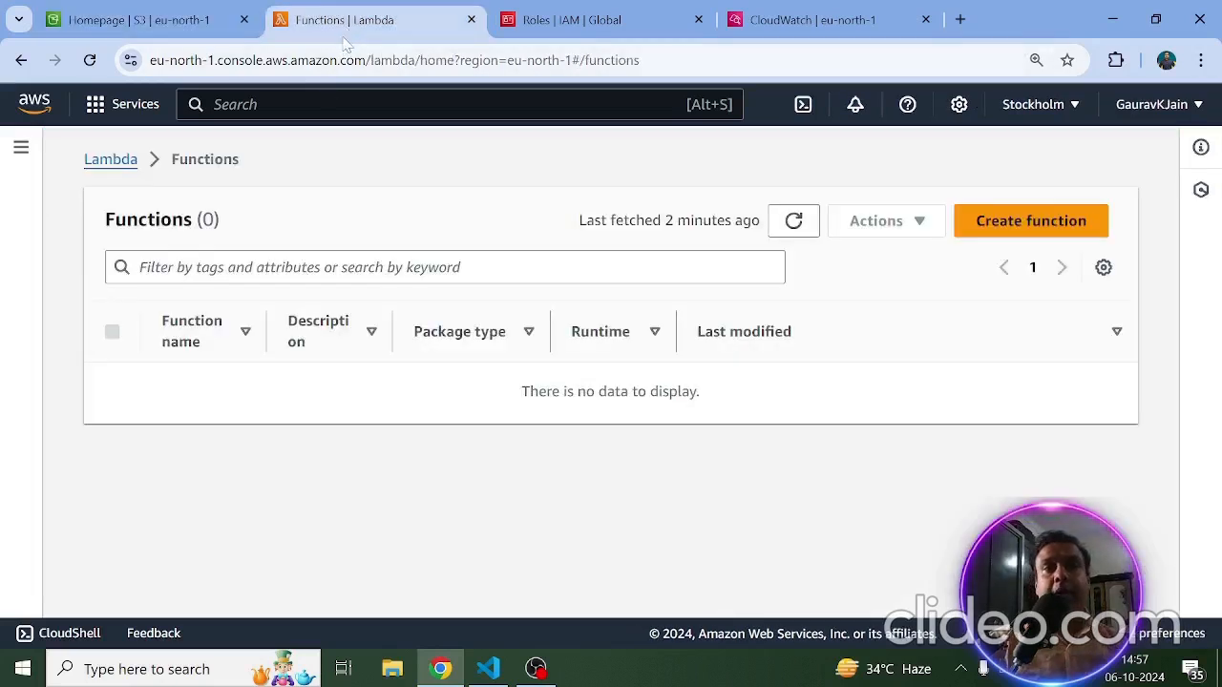
pyautogui.click(205, 19)
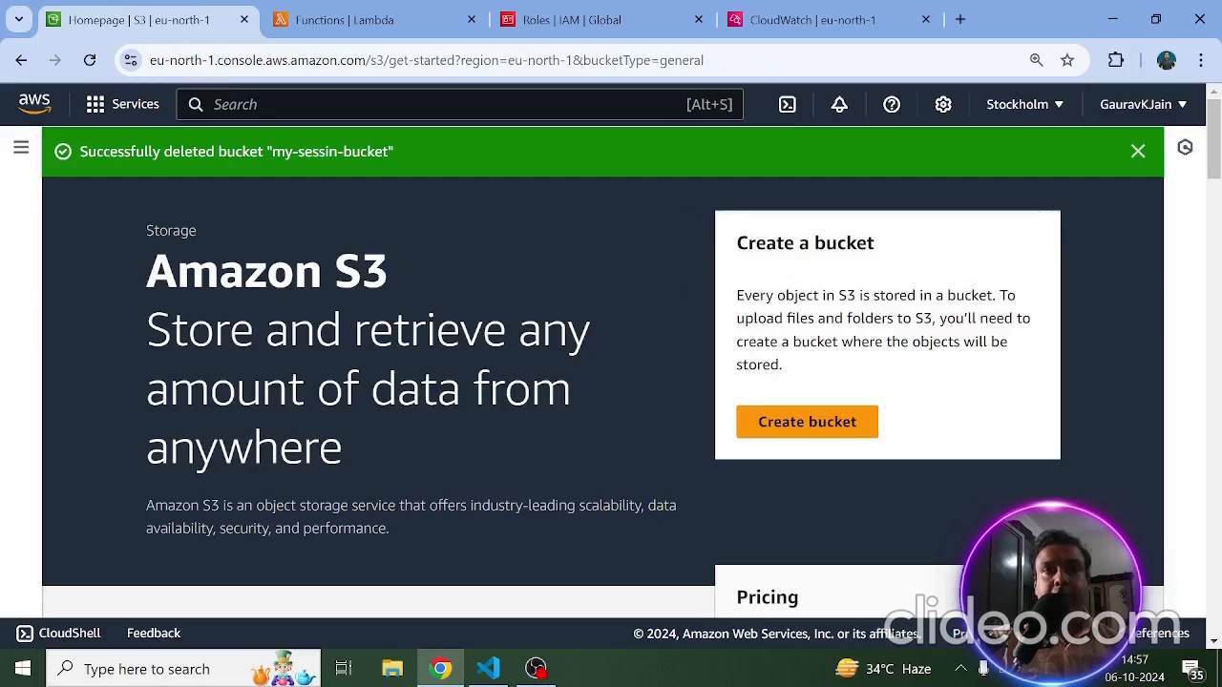
pyautogui.click(809, 20)
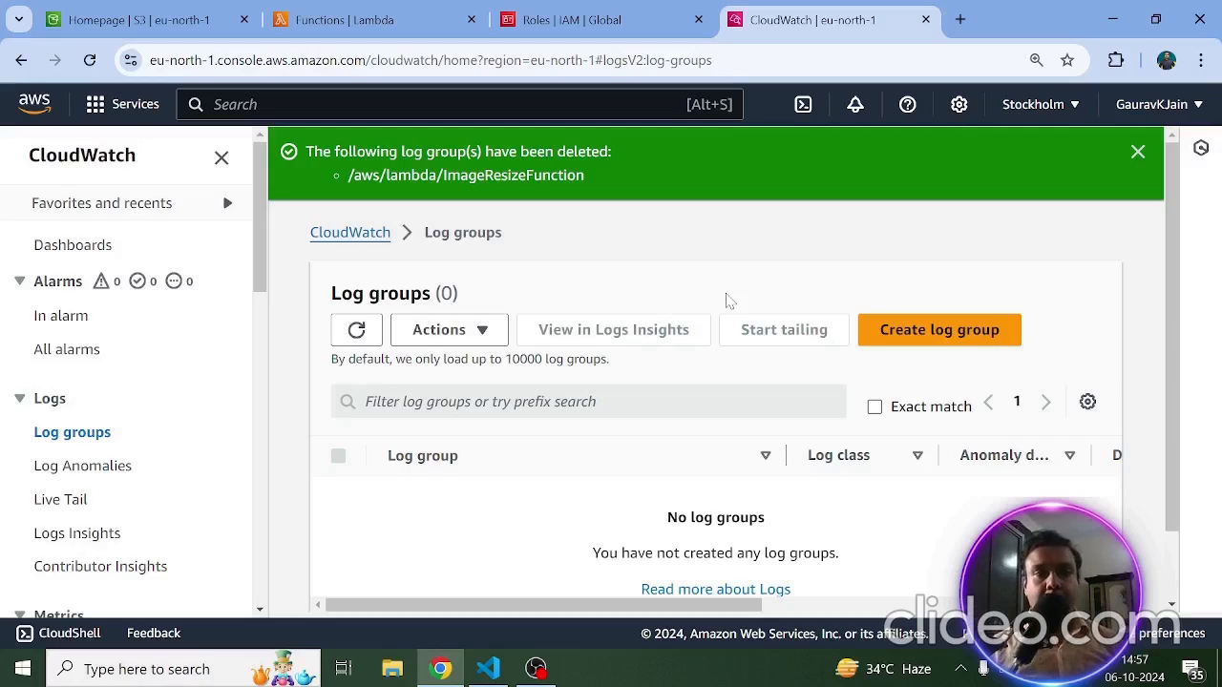
# Step: Open YouTube in a separate browser page and go to the channel's playlists in YouTube Studio
pyautogui.click(961, 19)
pyautogui.write('yo')
pyautogui.press('Return')
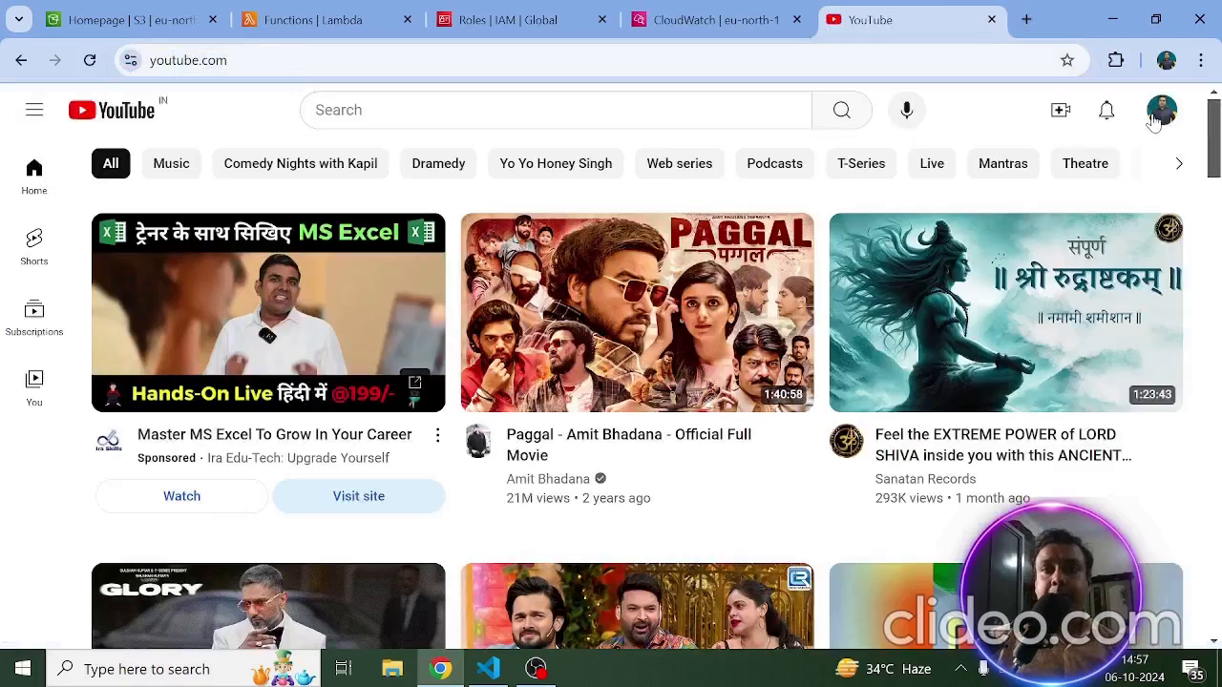
pyautogui.click(1162, 110)
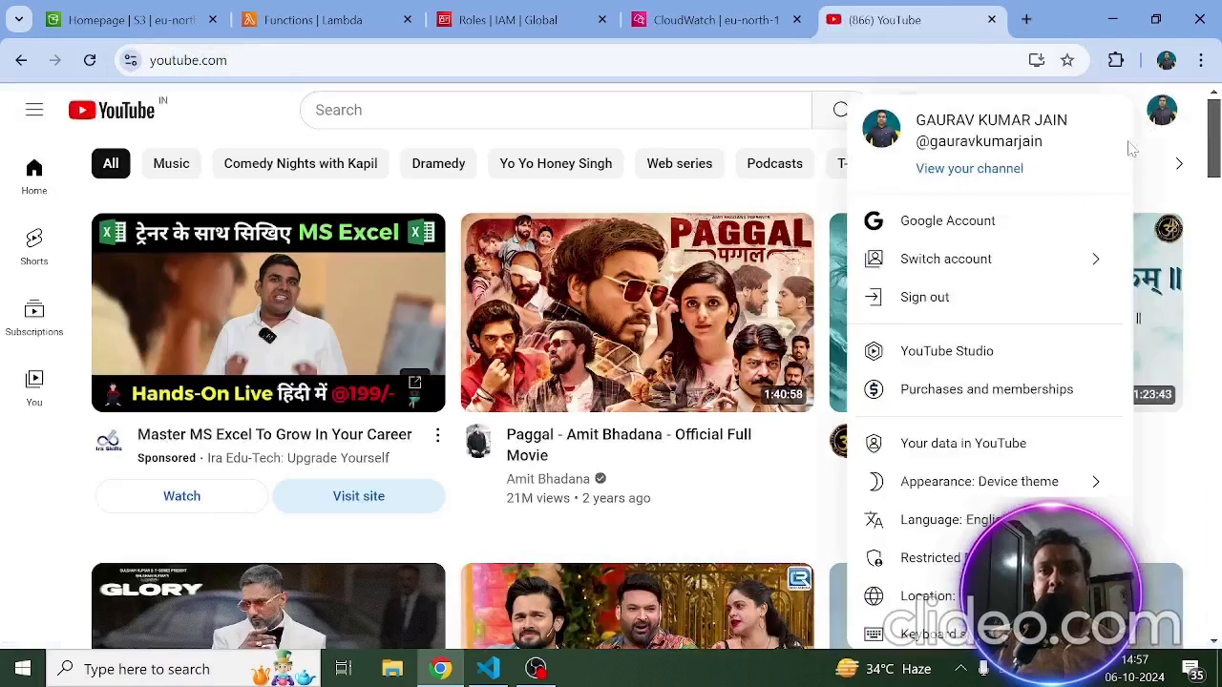
pyautogui.click(974, 351)
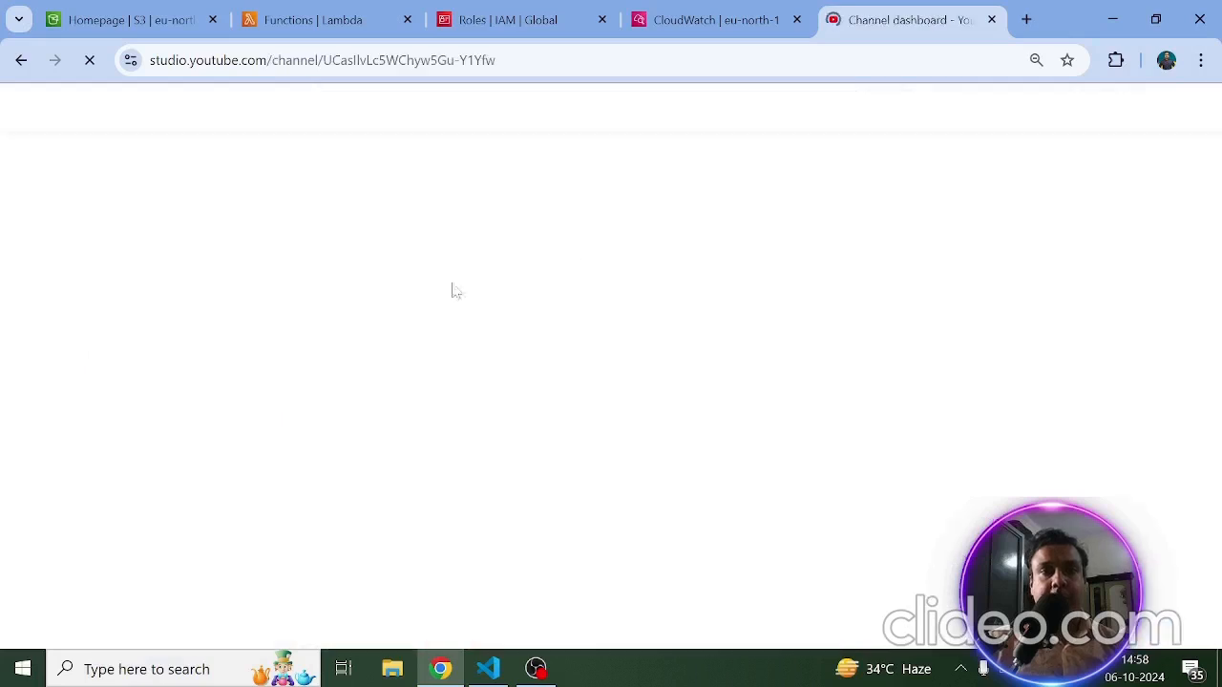
pyautogui.click(82, 347)
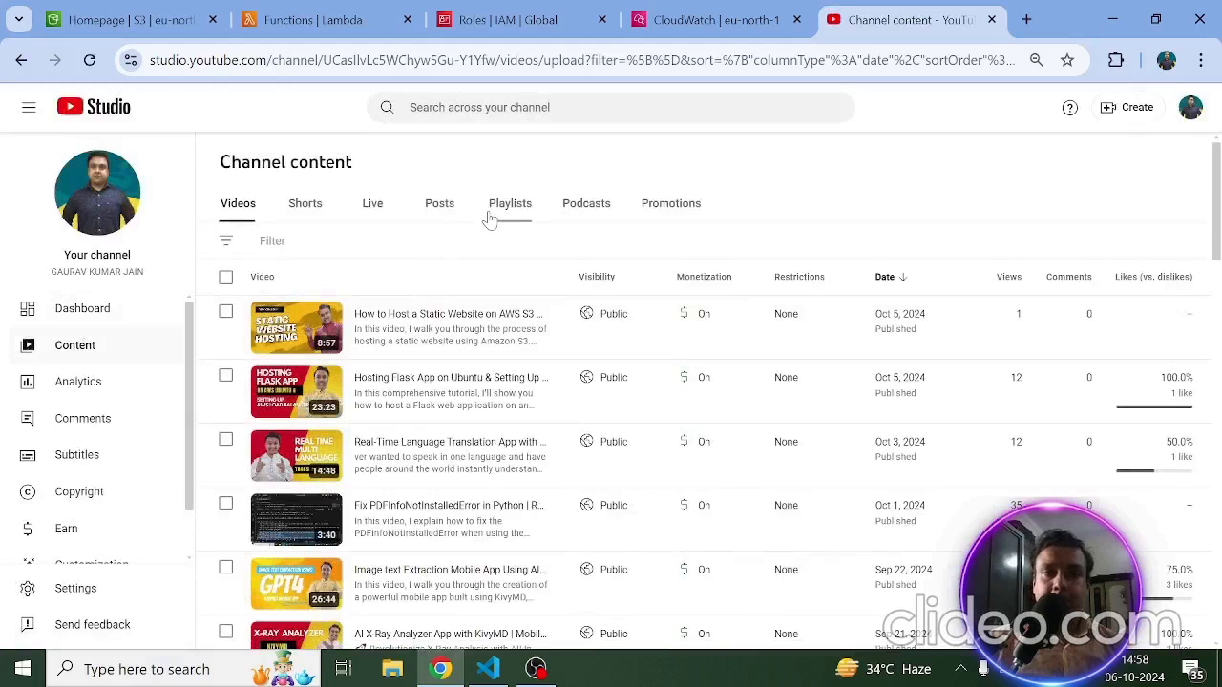
pyautogui.click(508, 223)
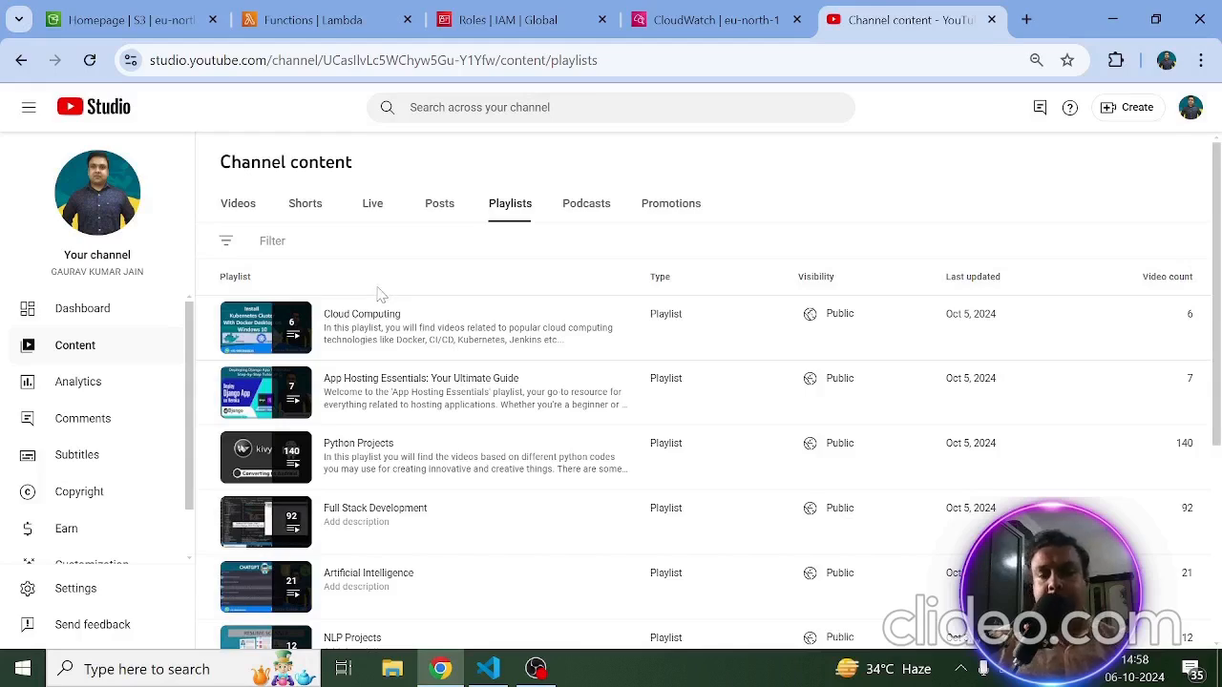
# Step: Examine the channel's full list of playlists, showing 50 rows per page
pyautogui.scroll(-1, 380, 294)
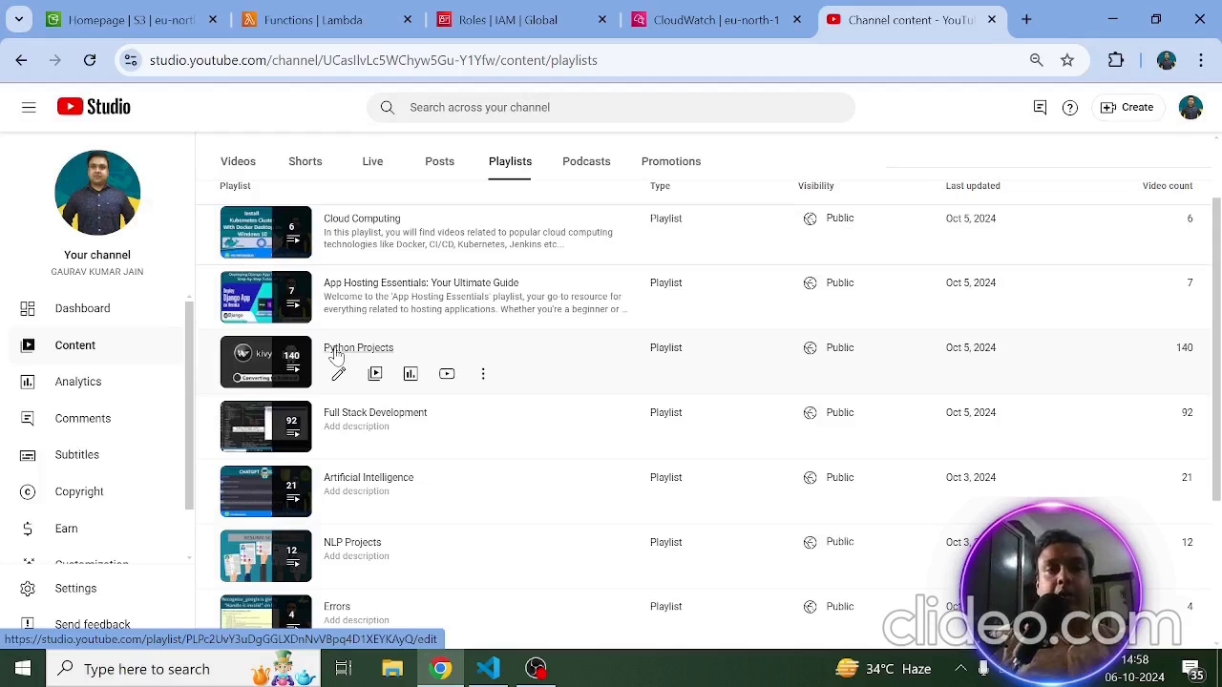
pyautogui.scroll(-1, 335, 353)
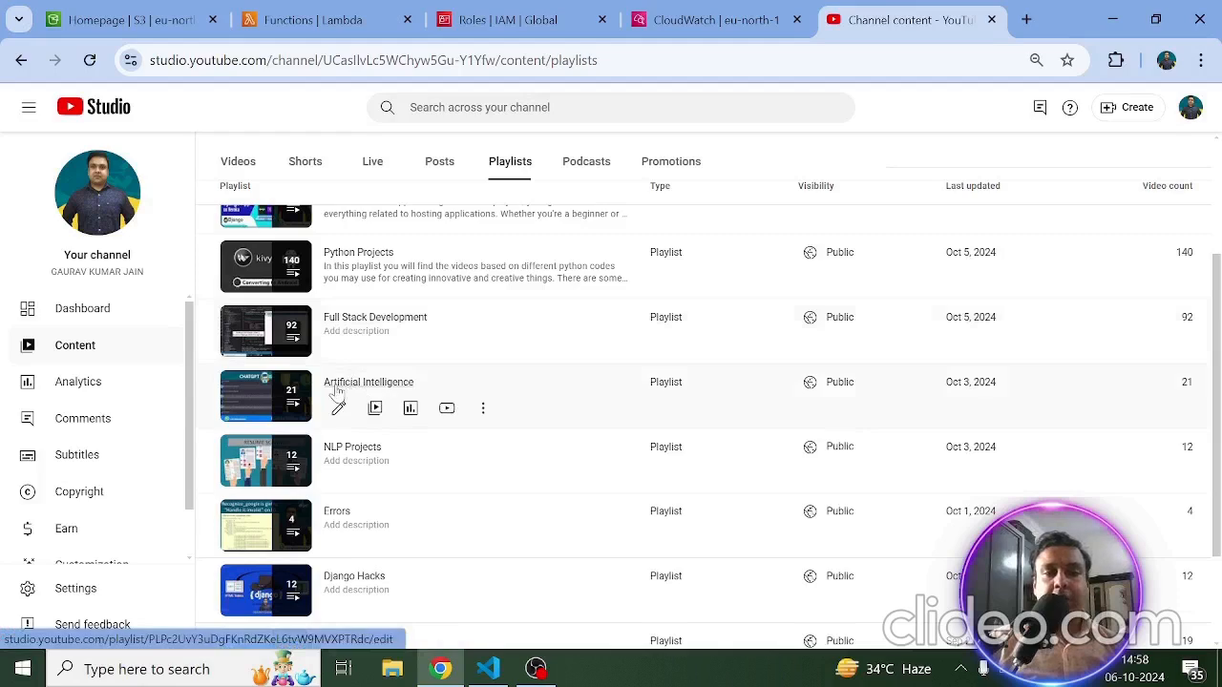
pyautogui.scroll(-2, 338, 392)
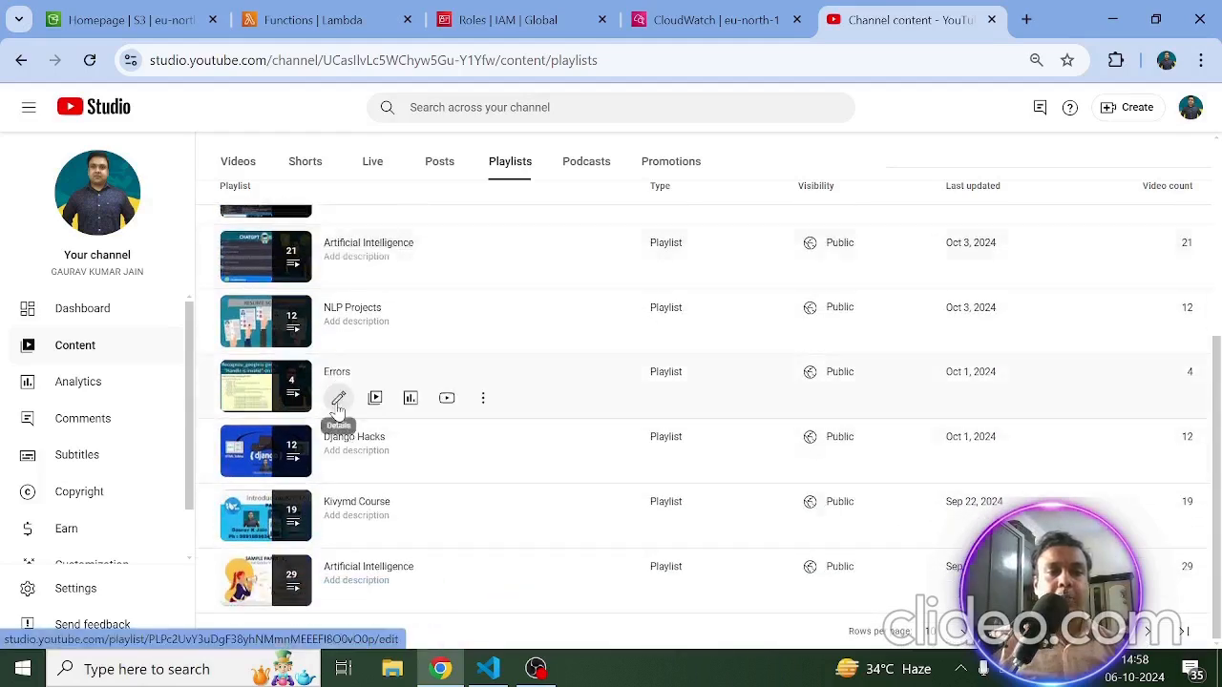
pyautogui.click(926, 637)
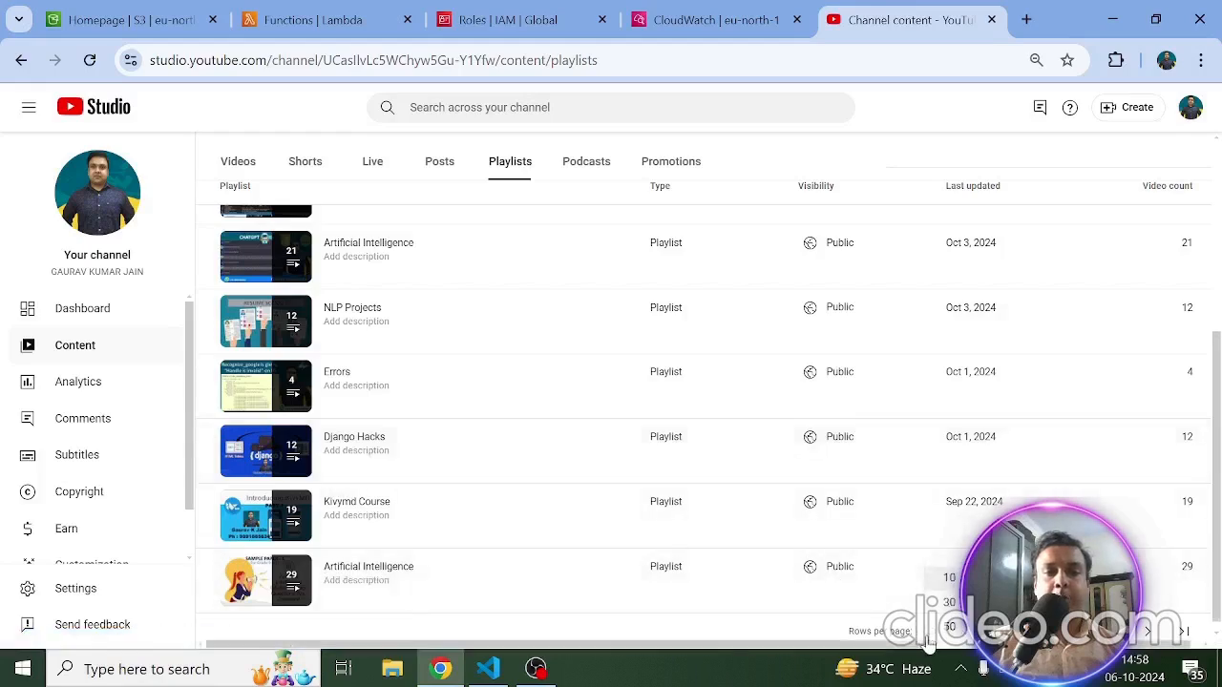
pyautogui.click(950, 628)
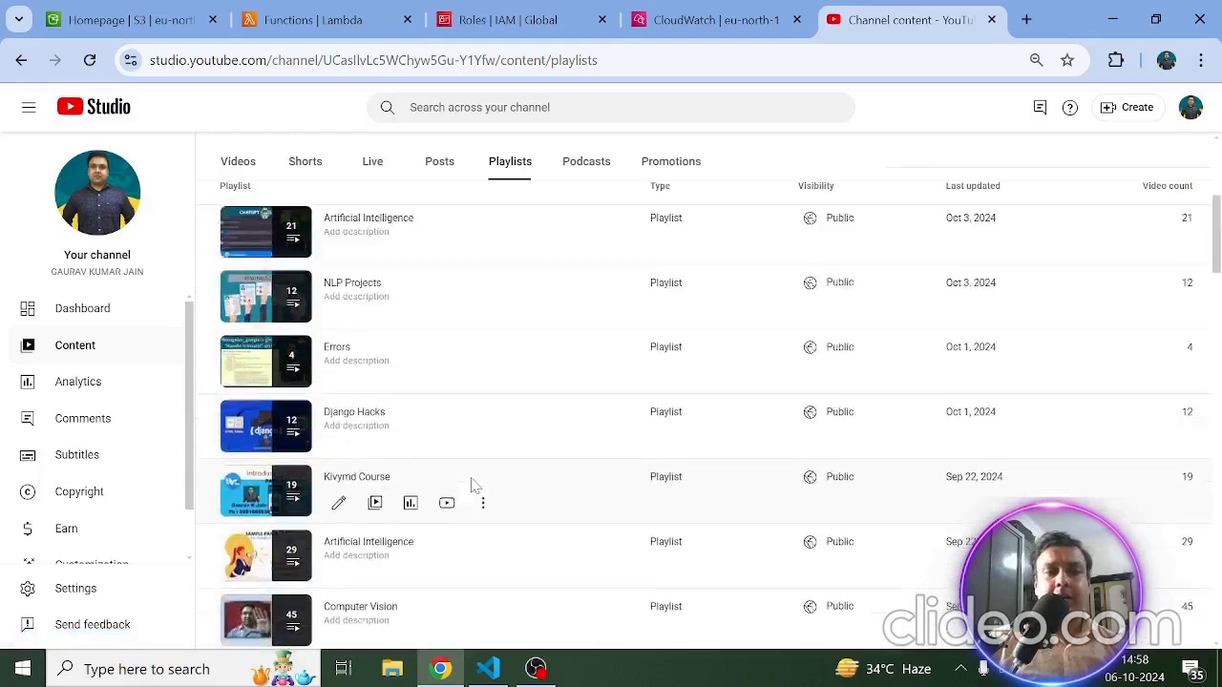
pyautogui.scroll(-2, 472, 482)
pyautogui.scroll(-1, 444, 425)
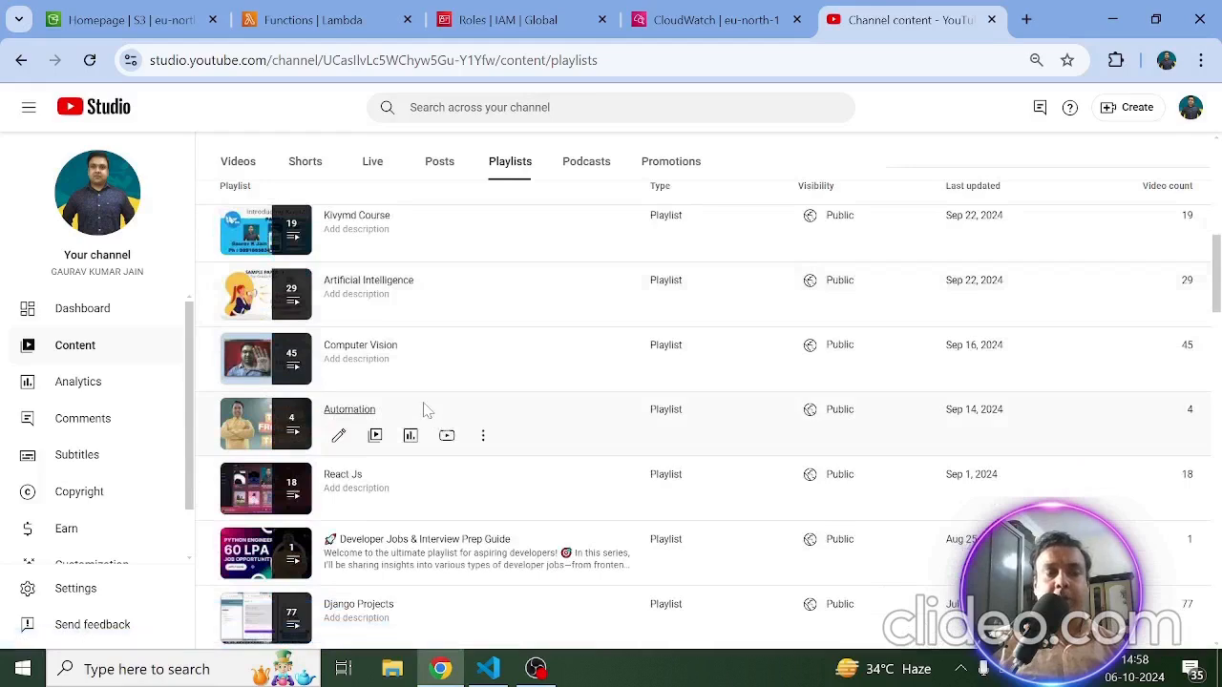
pyautogui.scroll(-4, 426, 409)
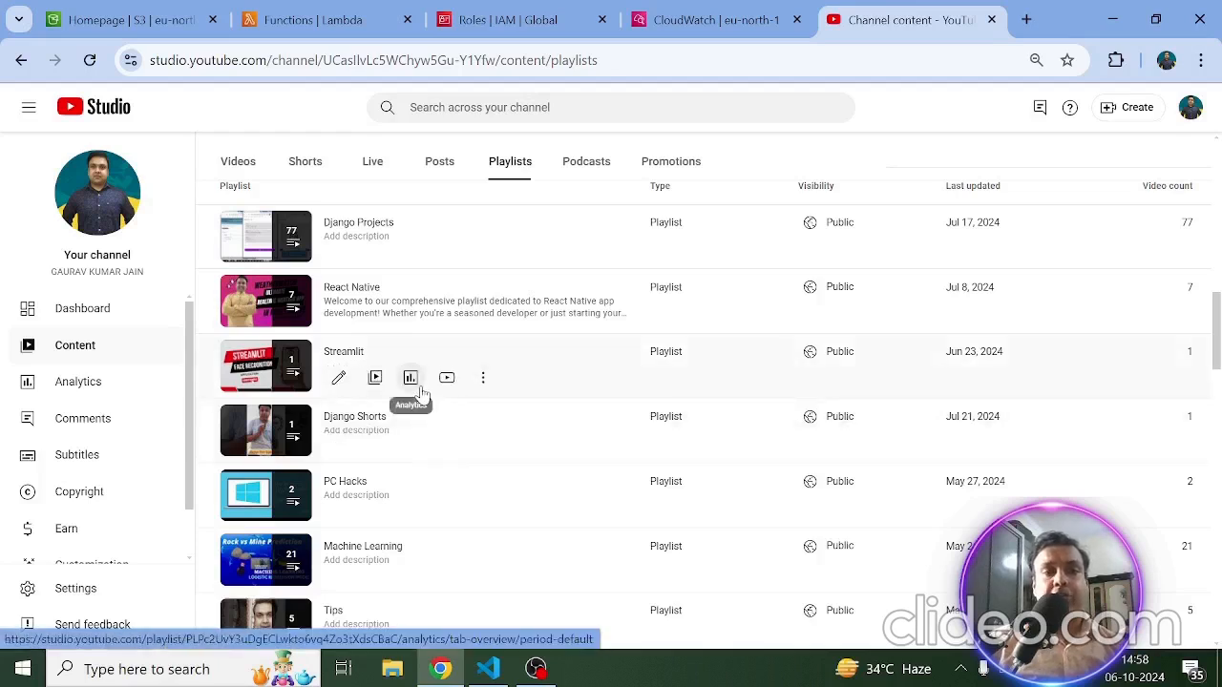
pyautogui.scroll(-2, 423, 393)
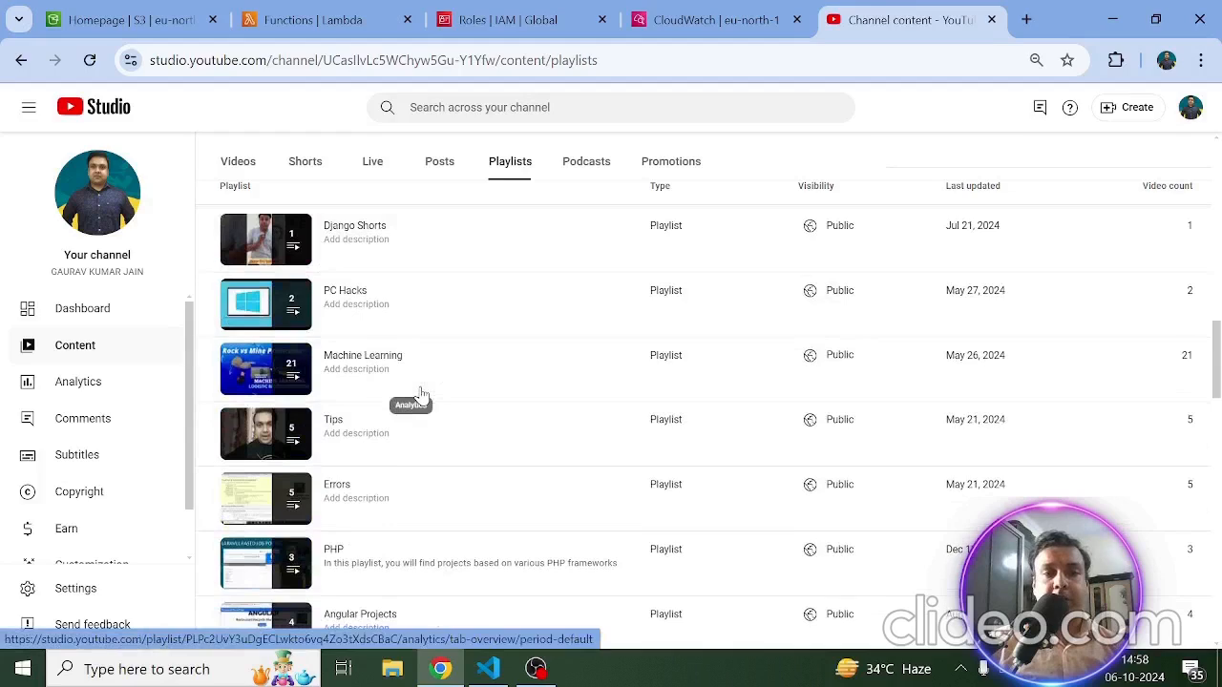
pyautogui.scroll(-2, 423, 393)
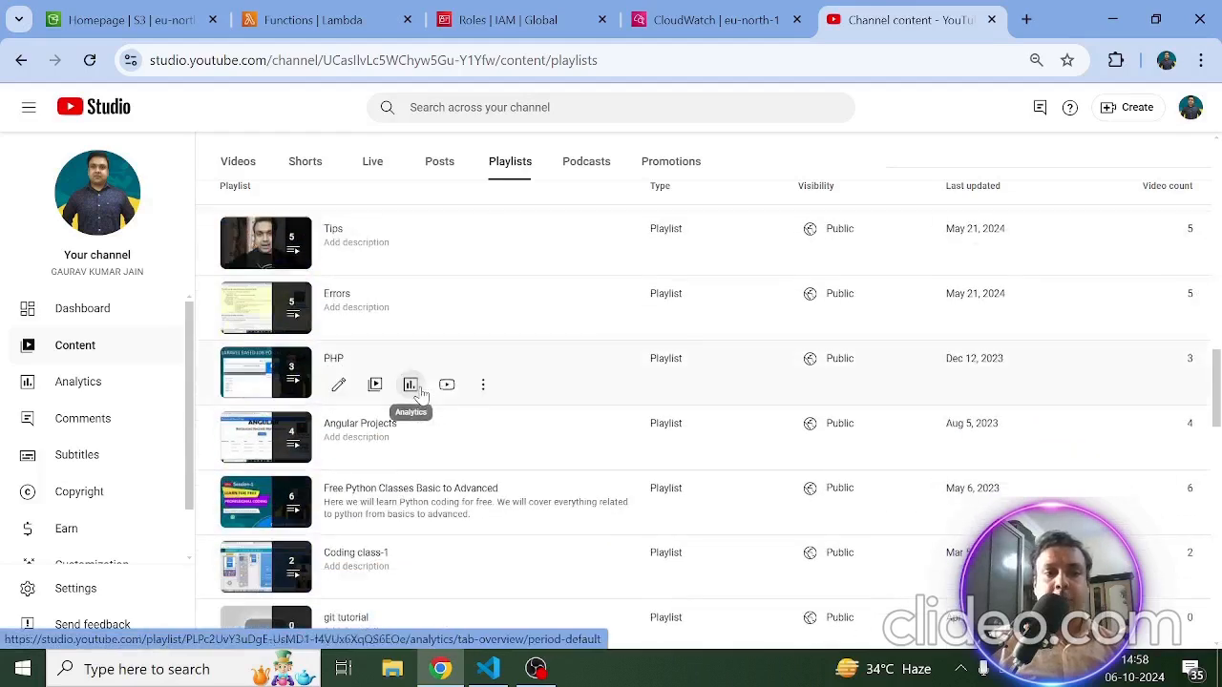
pyautogui.scroll(-2, 410, 432)
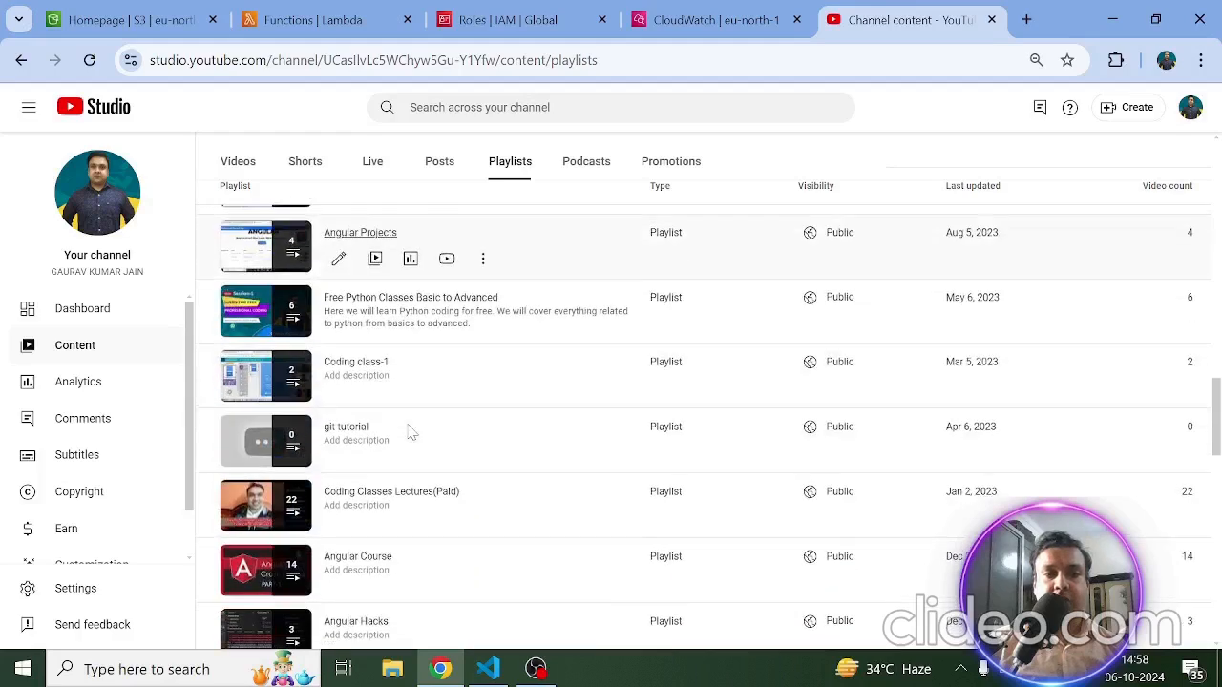
pyautogui.scroll(-3, 411, 430)
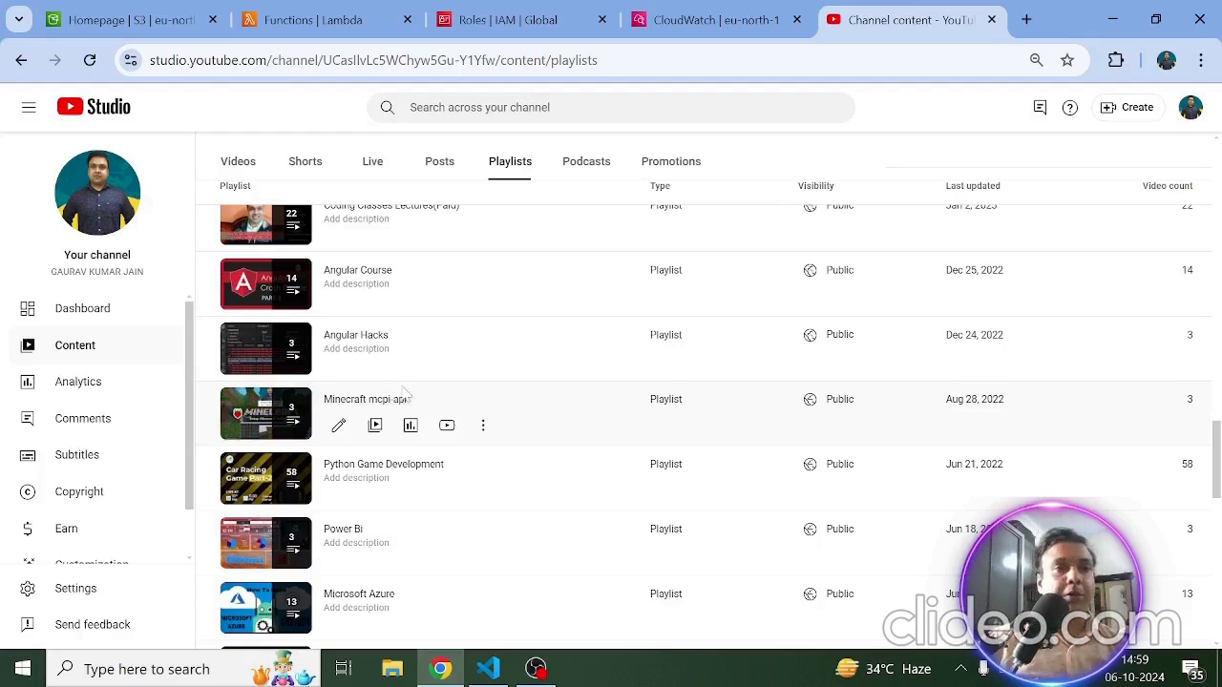
# Step: Close YouTube Studio, return to the AWS console's S3 service and open the form for creating a bucket
pyautogui.click(991, 19)
pyautogui.click(91, 12)
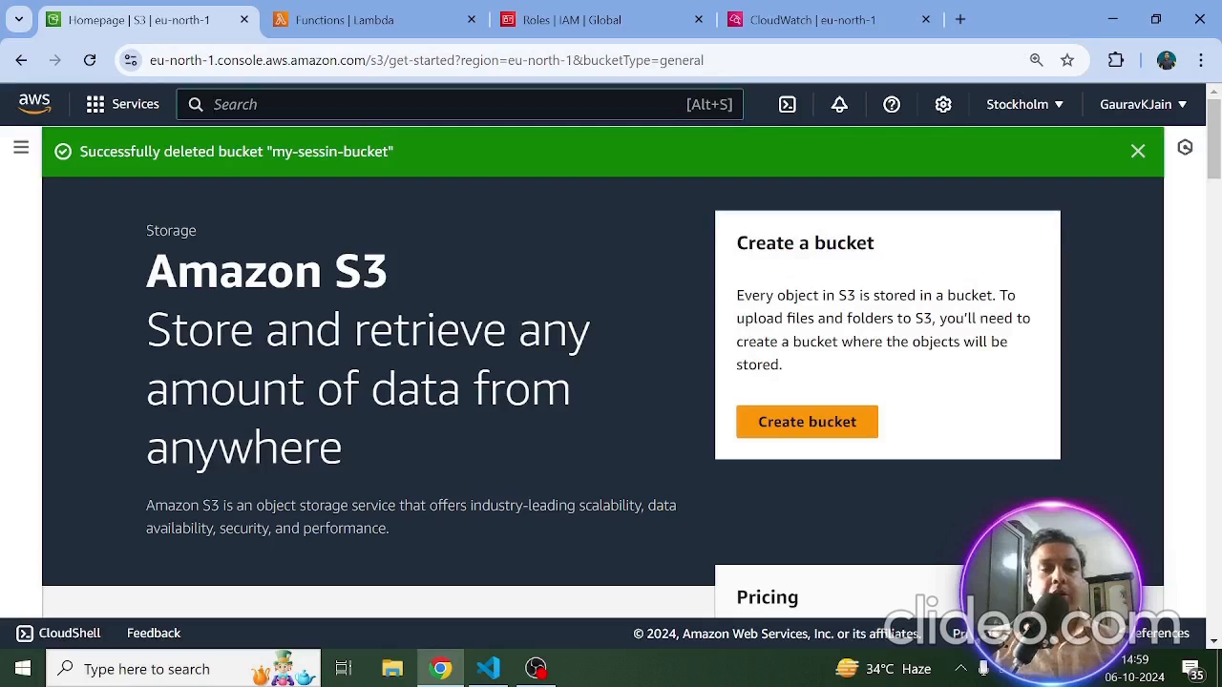
pyautogui.write('buck')
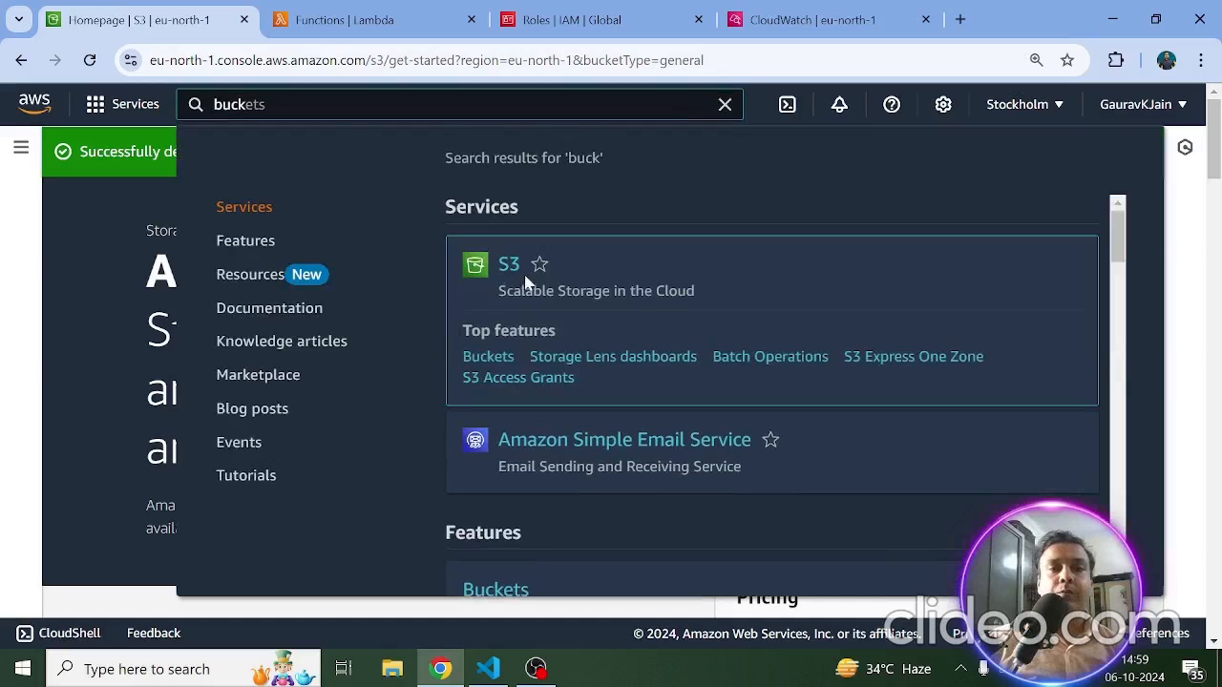
pyautogui.click(512, 273)
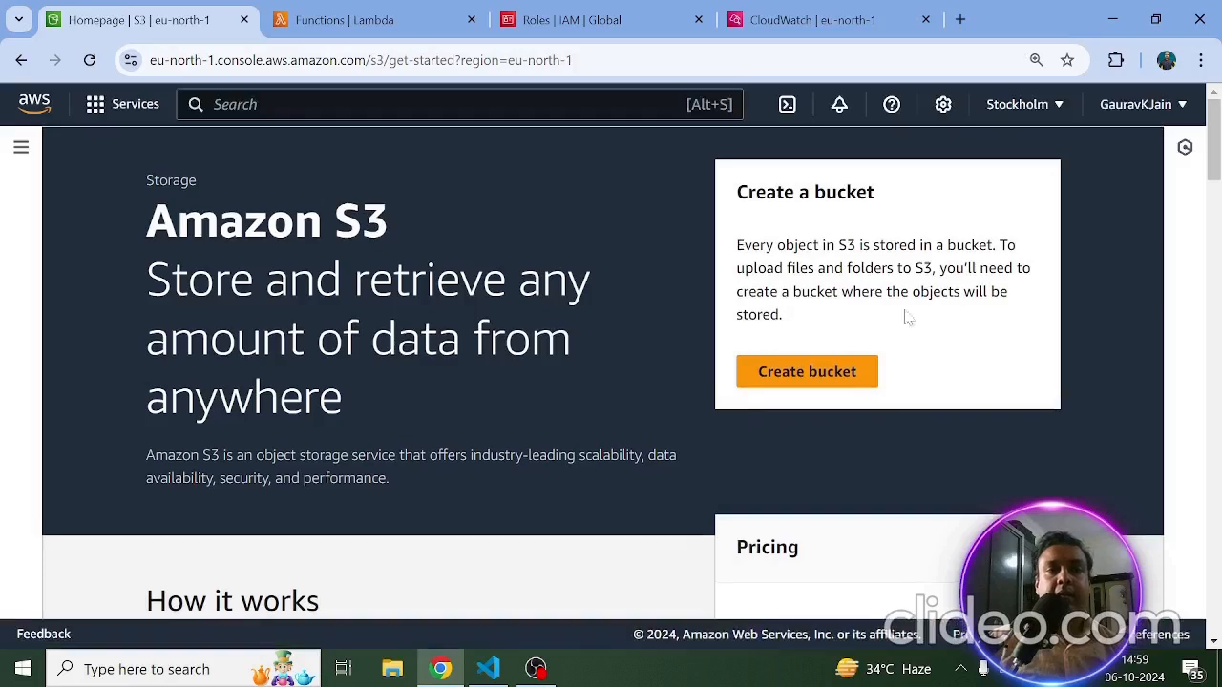
pyautogui.click(808, 373)
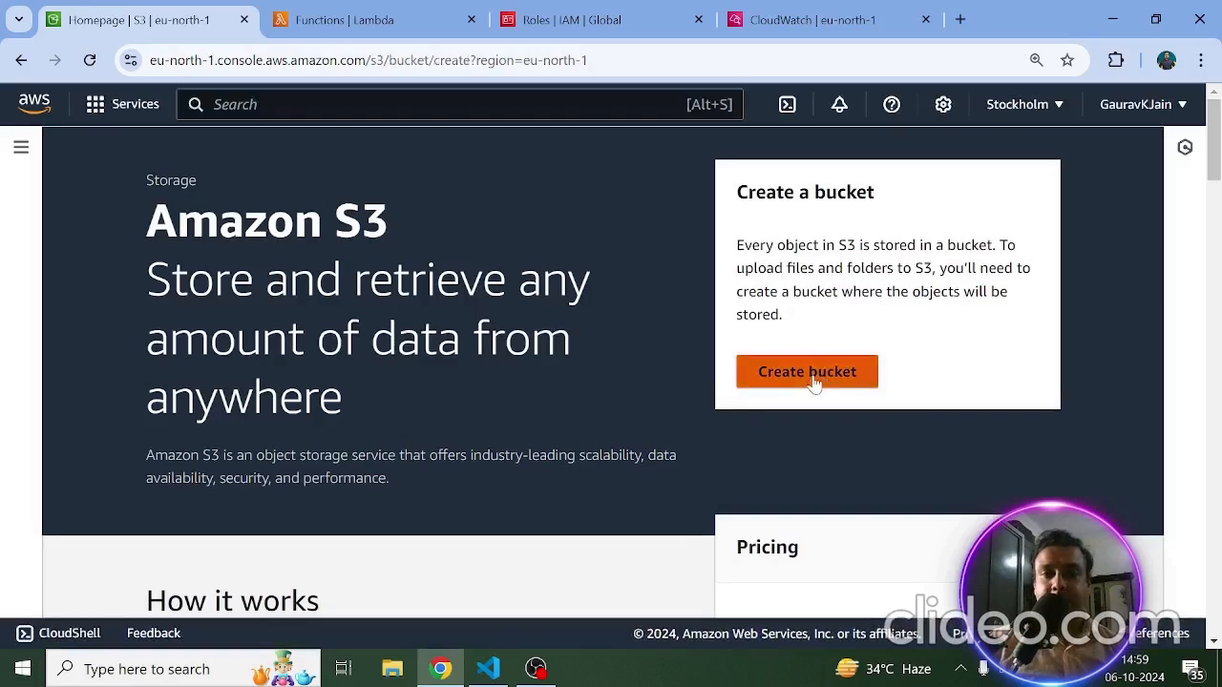
# Step: Name the general purpose bucket with the owner's first name followed by "-bucket"
pyautogui.scroll(-2, 573, 304)
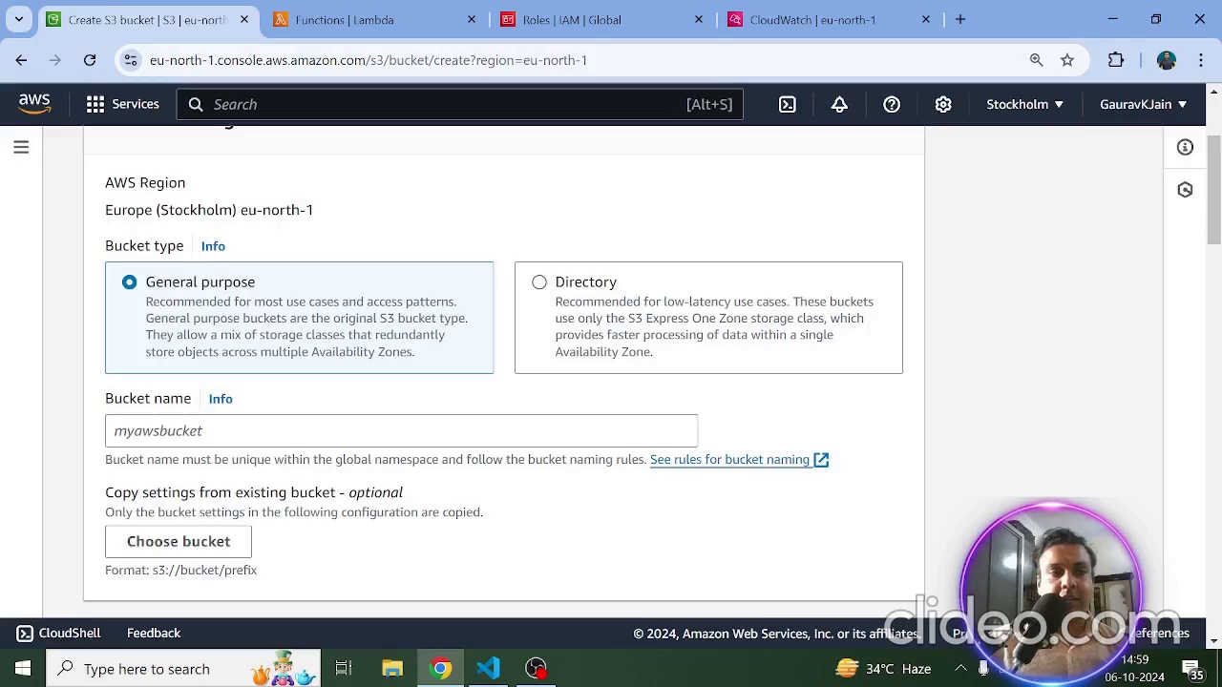
pyautogui.click(401, 432)
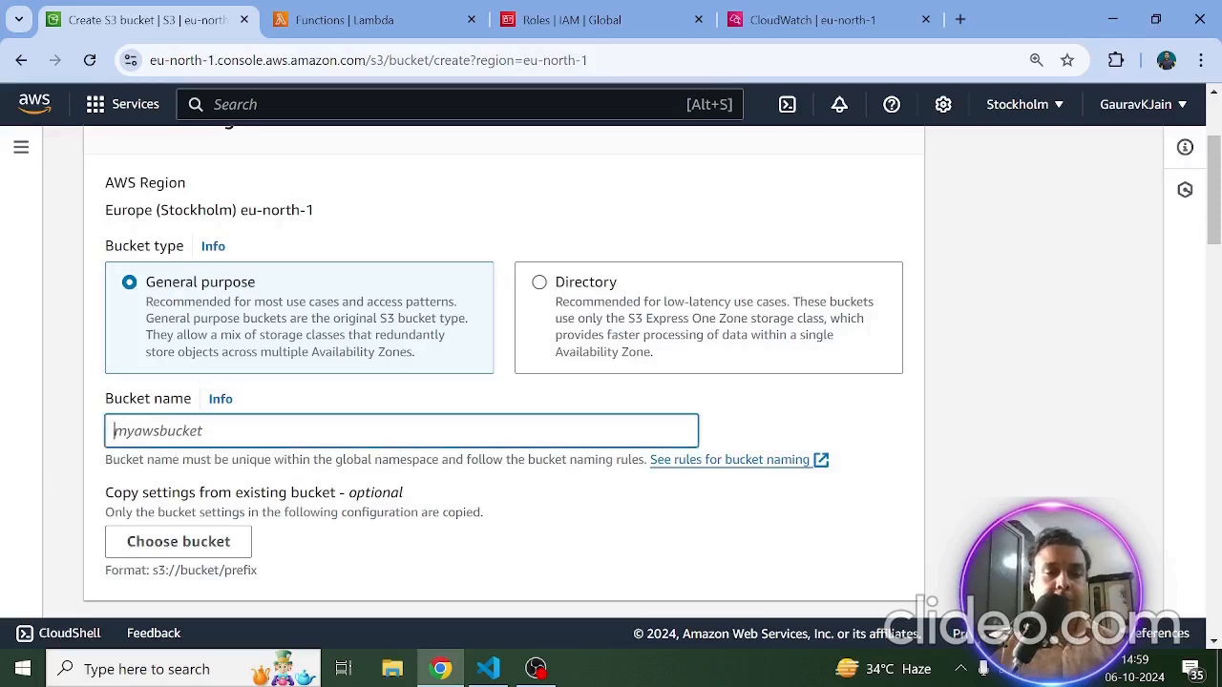
pyautogui.write('gauy')
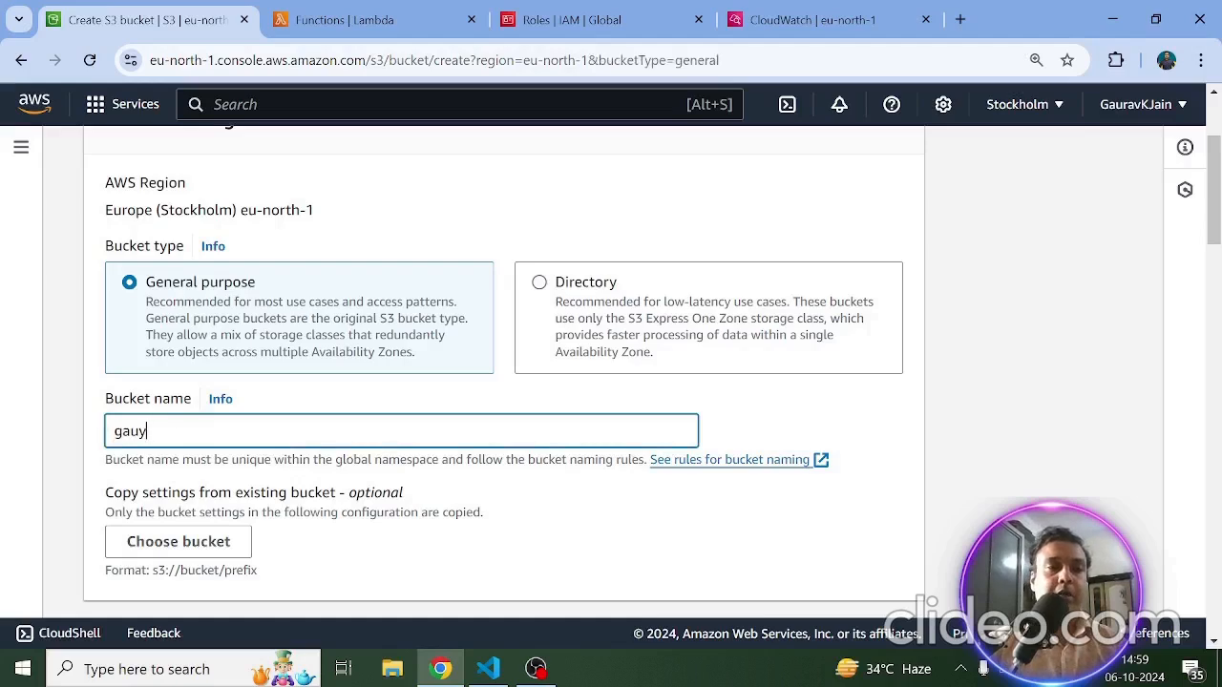
pyautogui.write('rav')
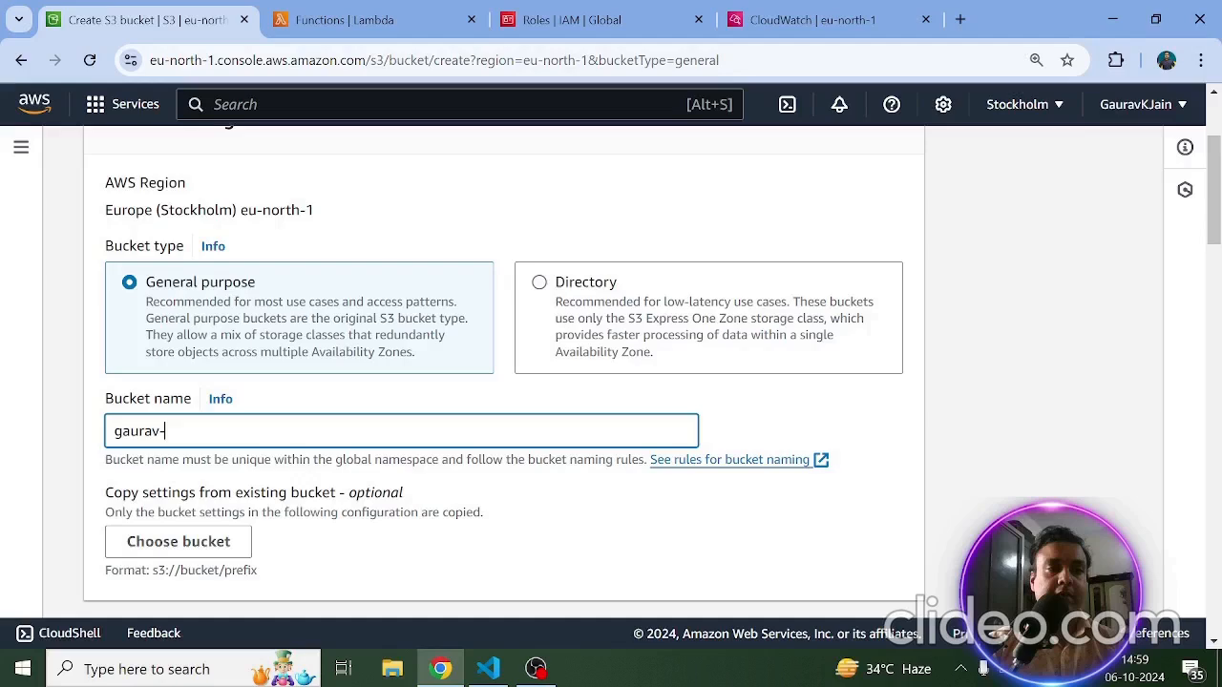
pyautogui.write('-bucket')
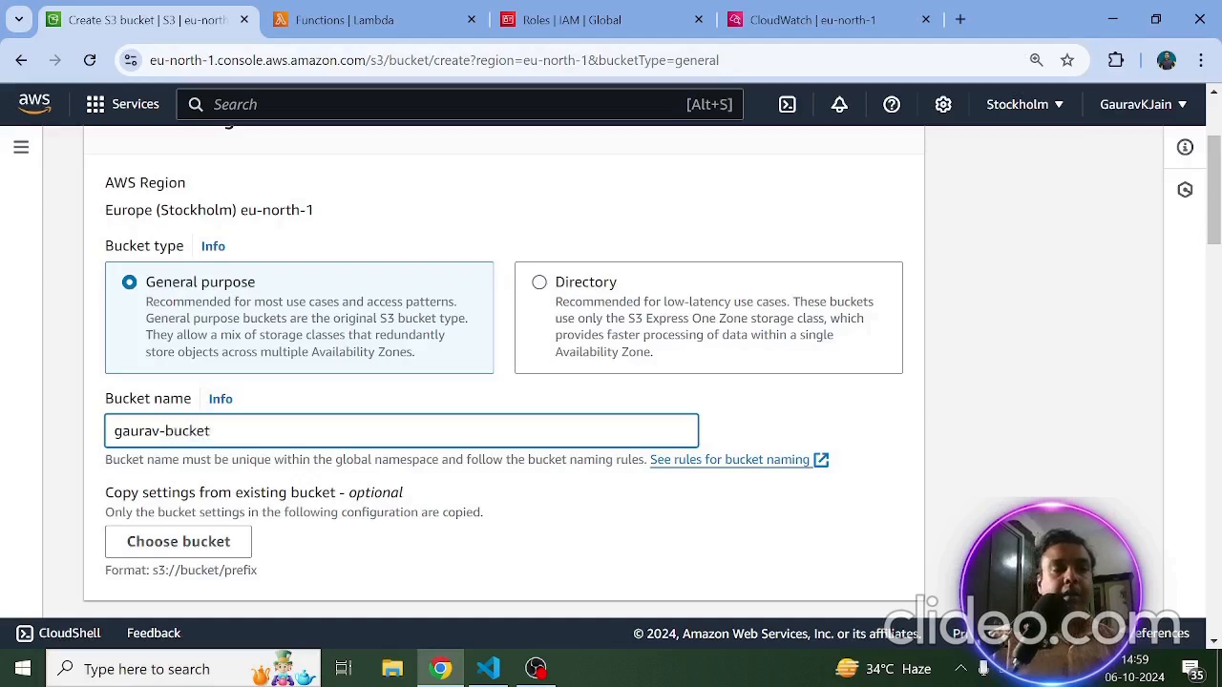
# Step: Try to create the bucket with the default ownership, public access and encryption settings
pyautogui.scroll(-6, 232, 336)
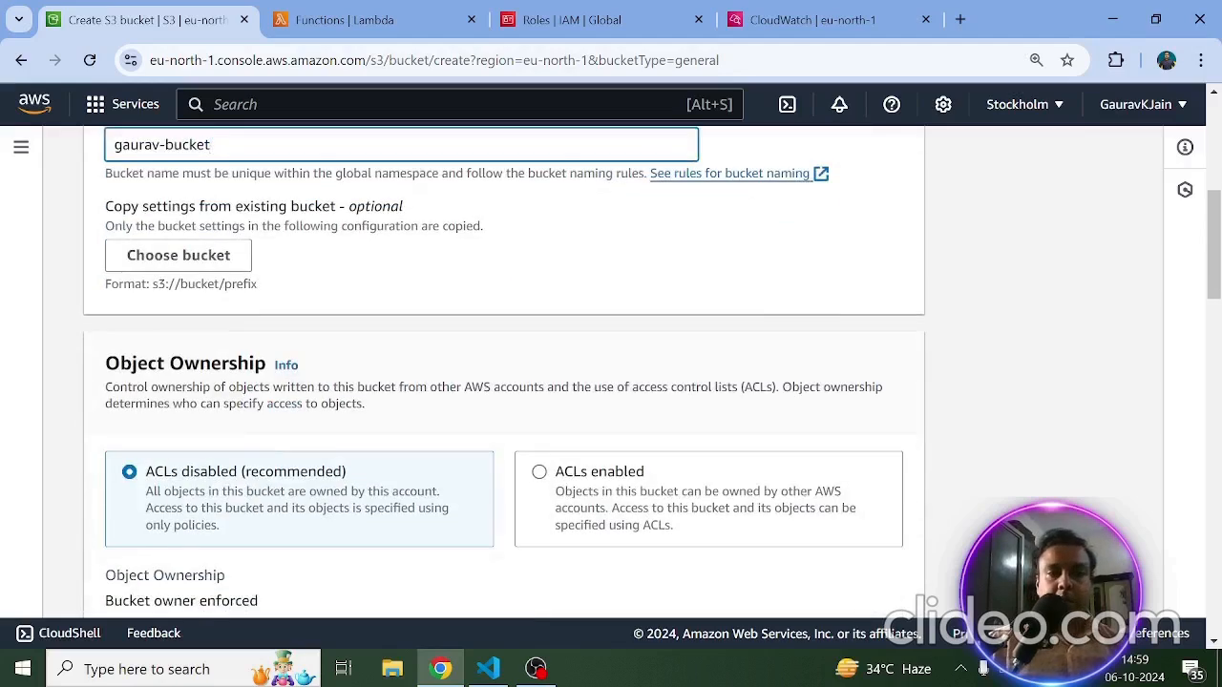
pyautogui.scroll(-7, 232, 336)
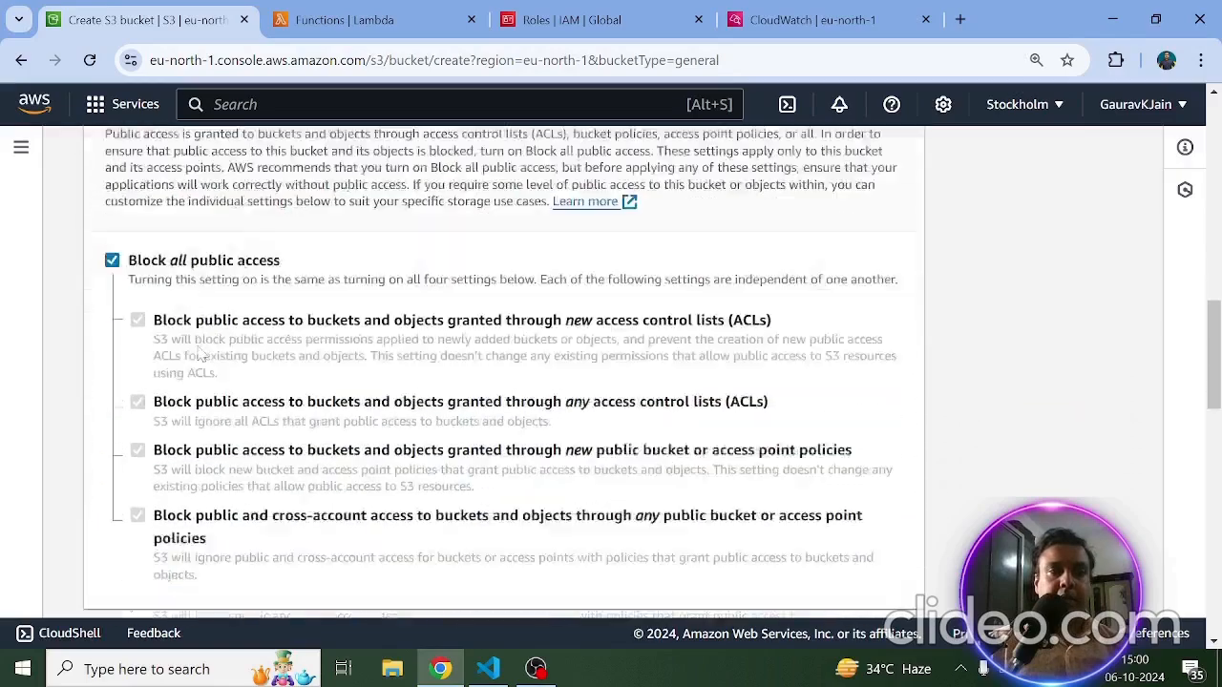
pyautogui.scroll(-8, 138, 359)
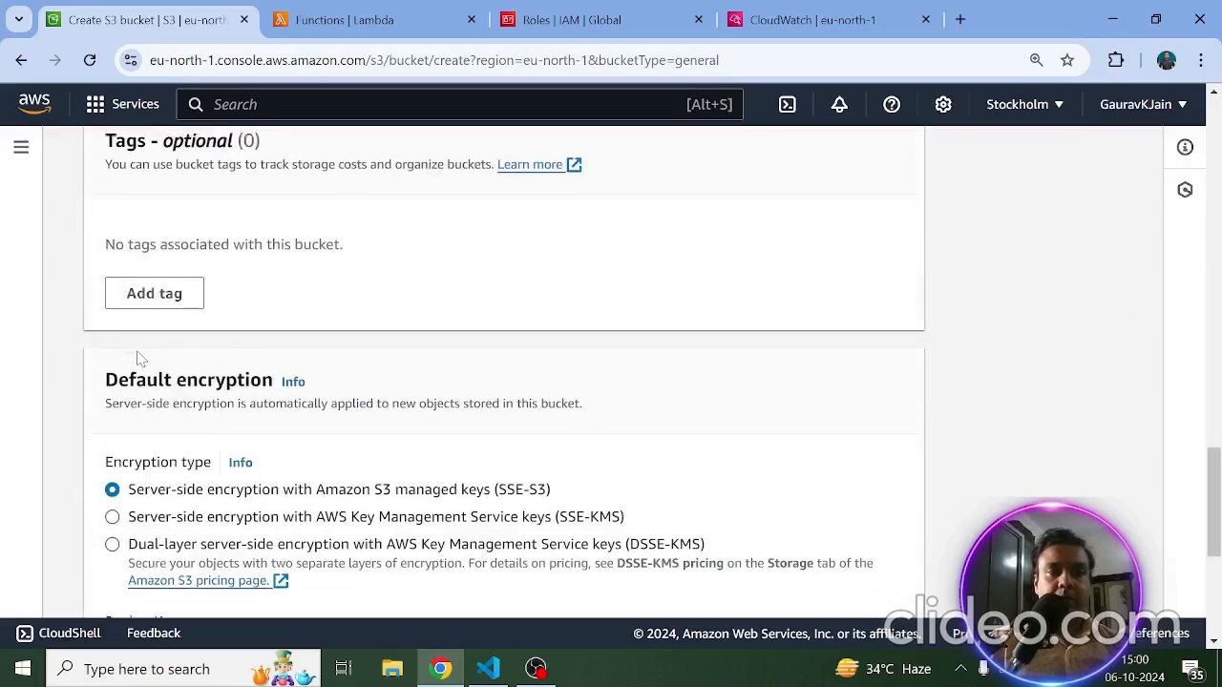
pyautogui.scroll(-2, 368, 359)
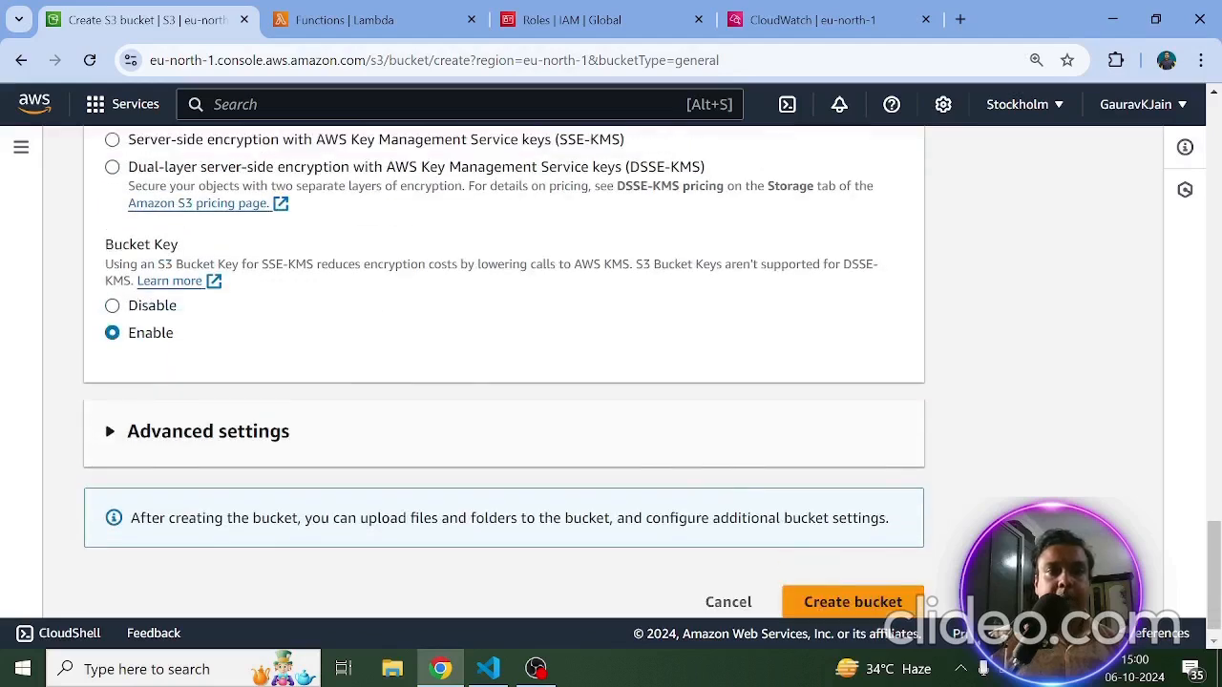
# Step: Change the bucket name to shyam-bucket-bucket
pyautogui.scroll(15, 504, 382)
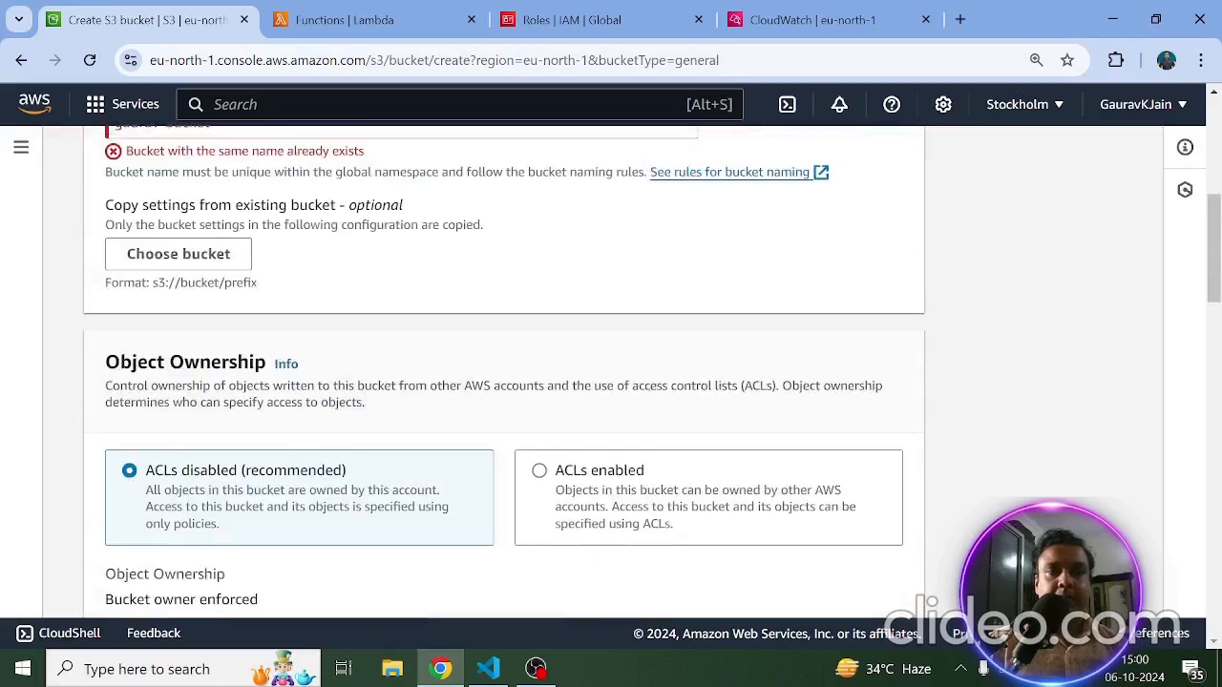
pyautogui.scroll(3, 504, 382)
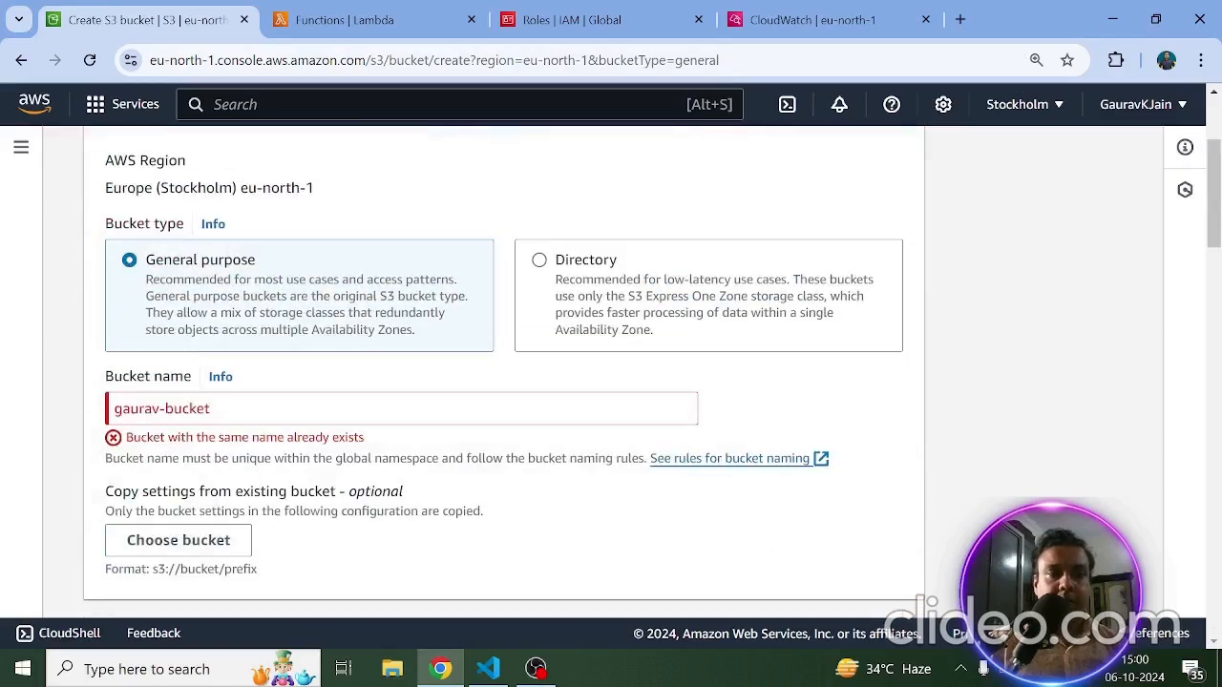
pyautogui.click(165, 408)
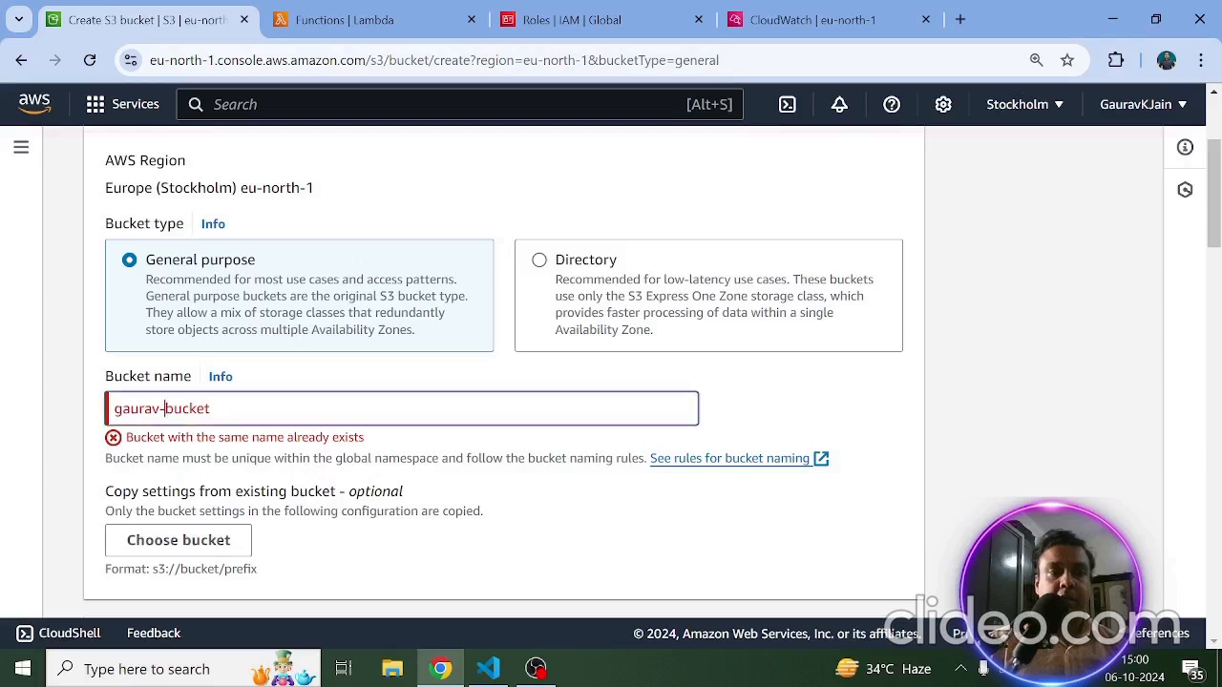
pyautogui.press('BackSpace')
pyautogui.press('BackSpace')
pyautogui.press('BackSpace')
pyautogui.press('BackSpace')
pyautogui.press('BackSpace')
pyautogui.press('BackSpace')
pyautogui.press('BackSpace')
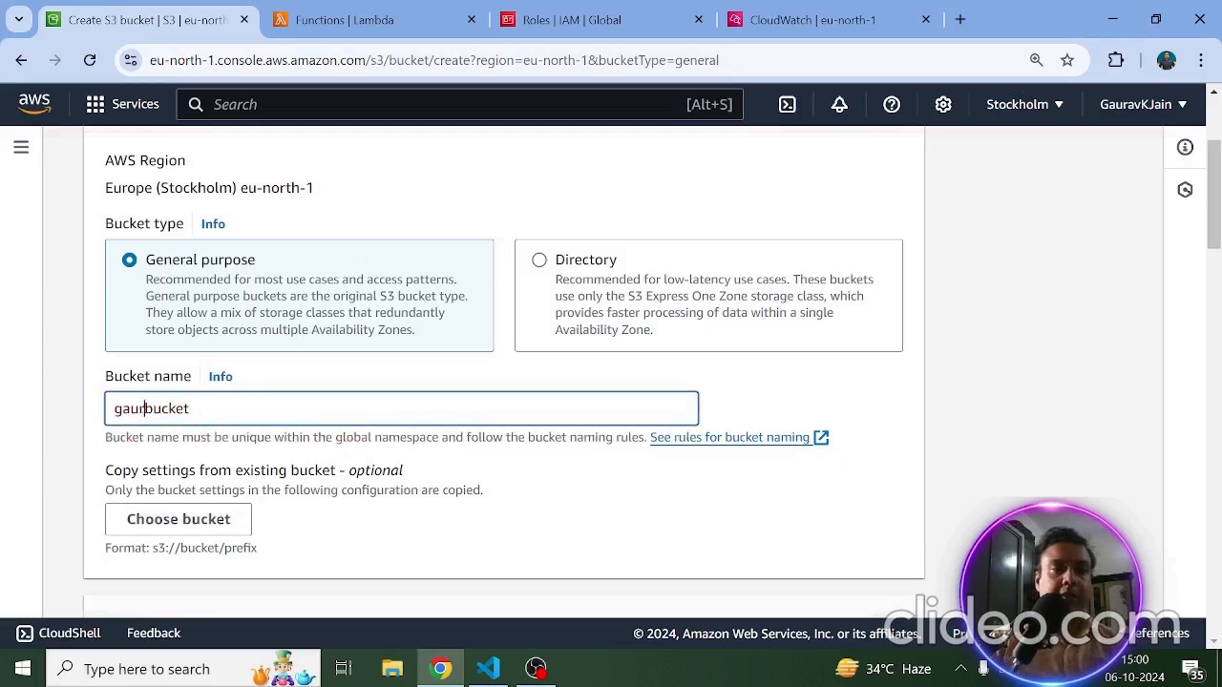
pyautogui.write('shyam')
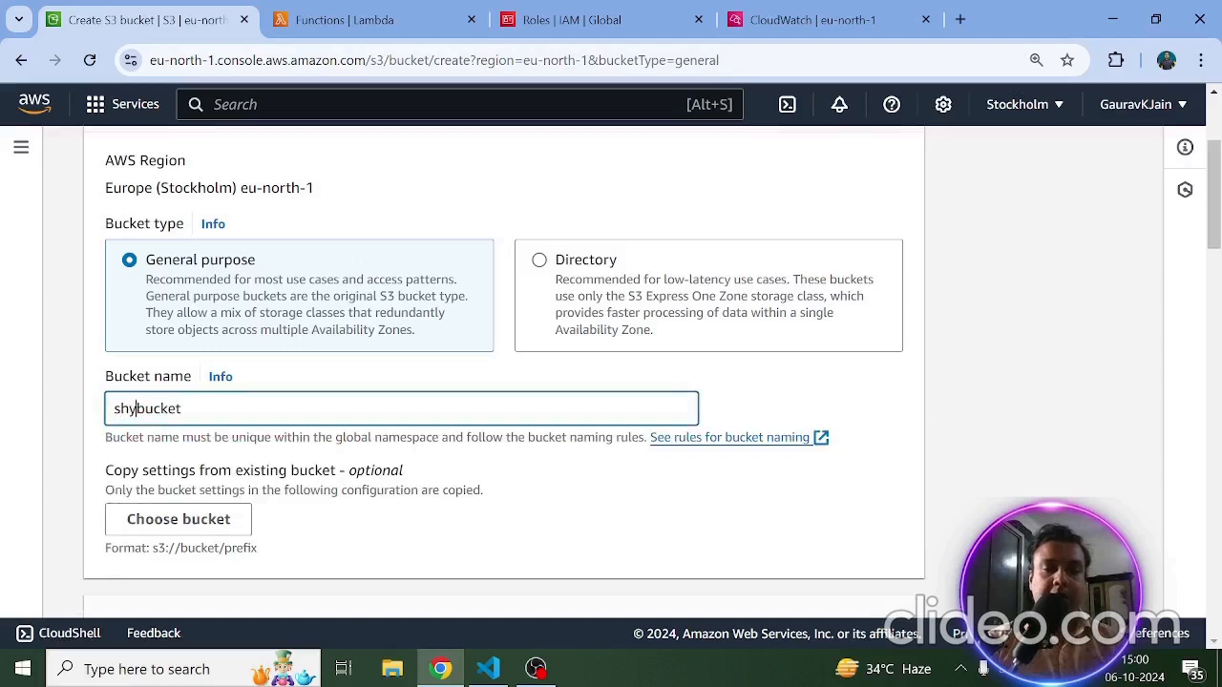
pyautogui.write('-bucket')
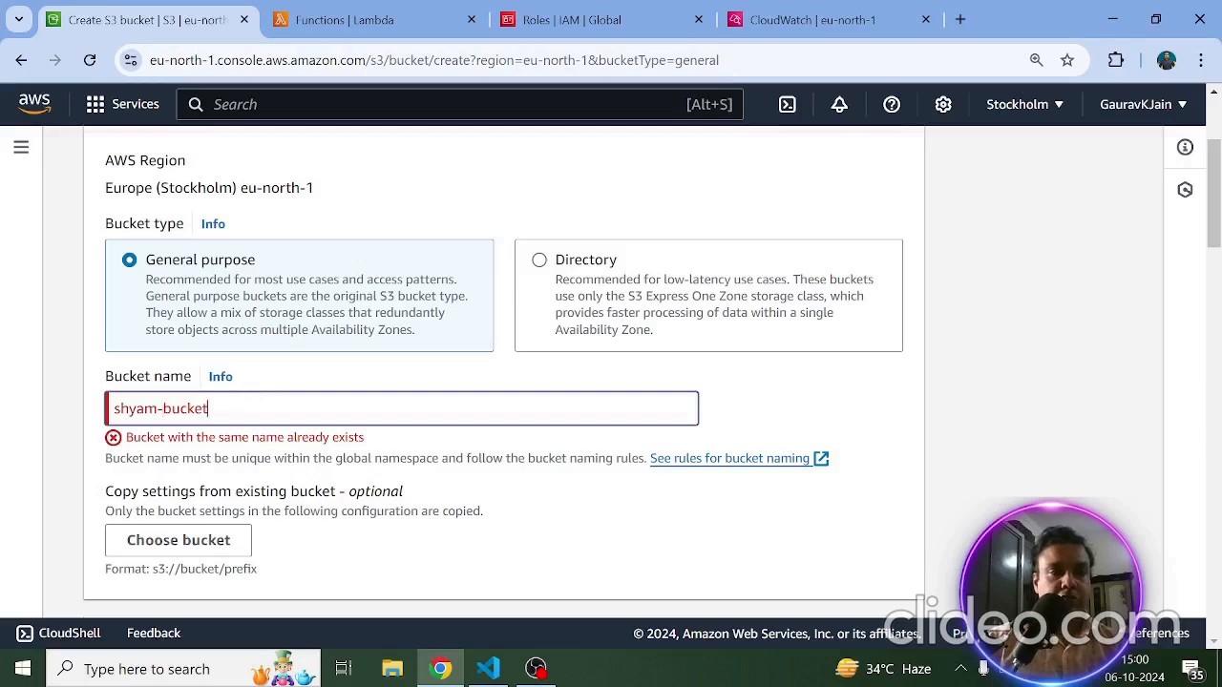
pyautogui.write('-bucket')
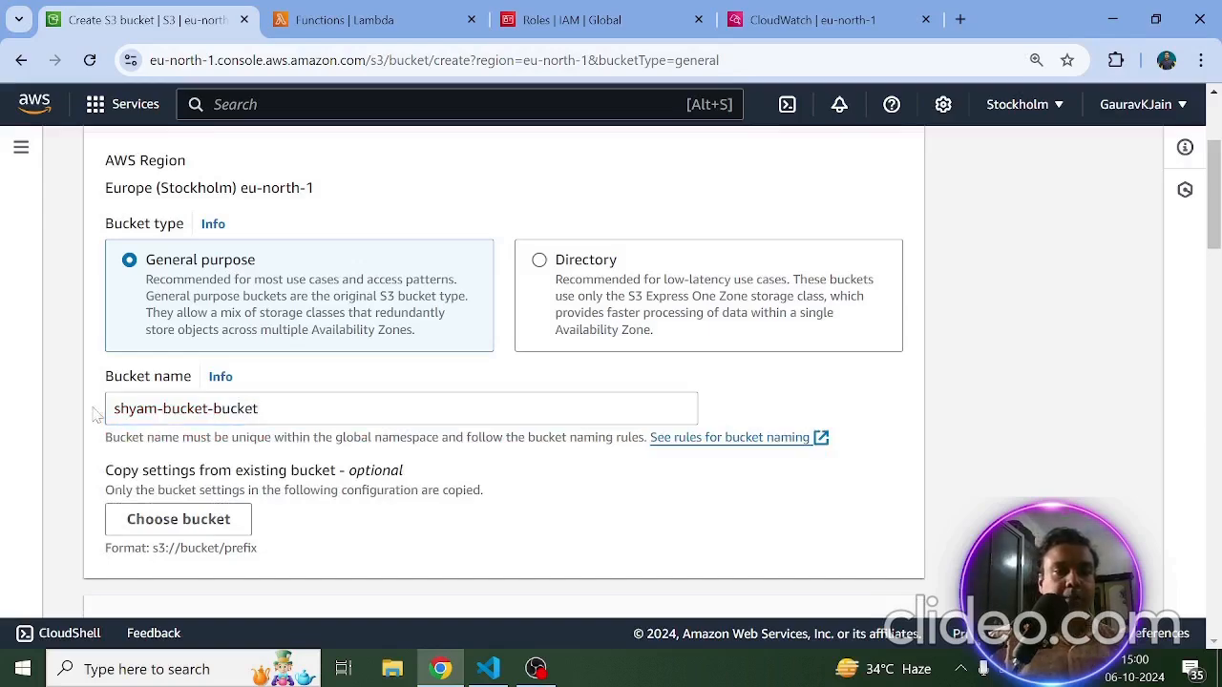
# Step: Create the bucket, keeping the default versioning, tag and encryption settings
pyautogui.scroll(-10, 539, 493)
pyautogui.scroll(-15, 540, 493)
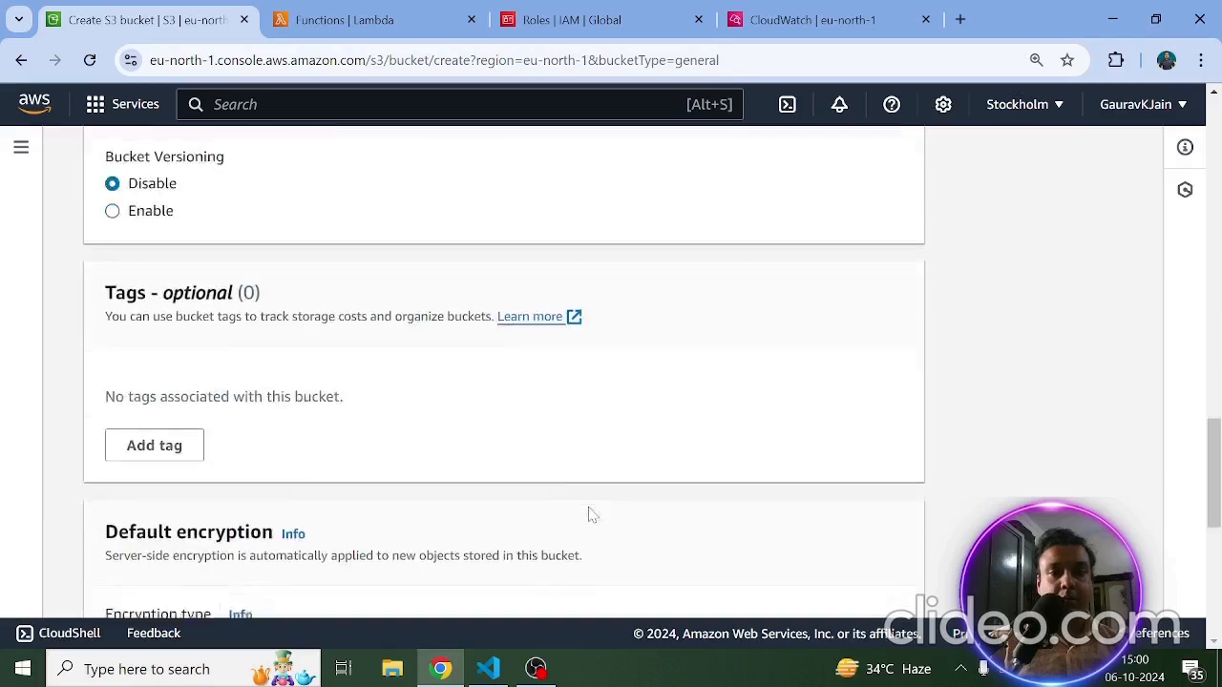
pyautogui.click(810, 580)
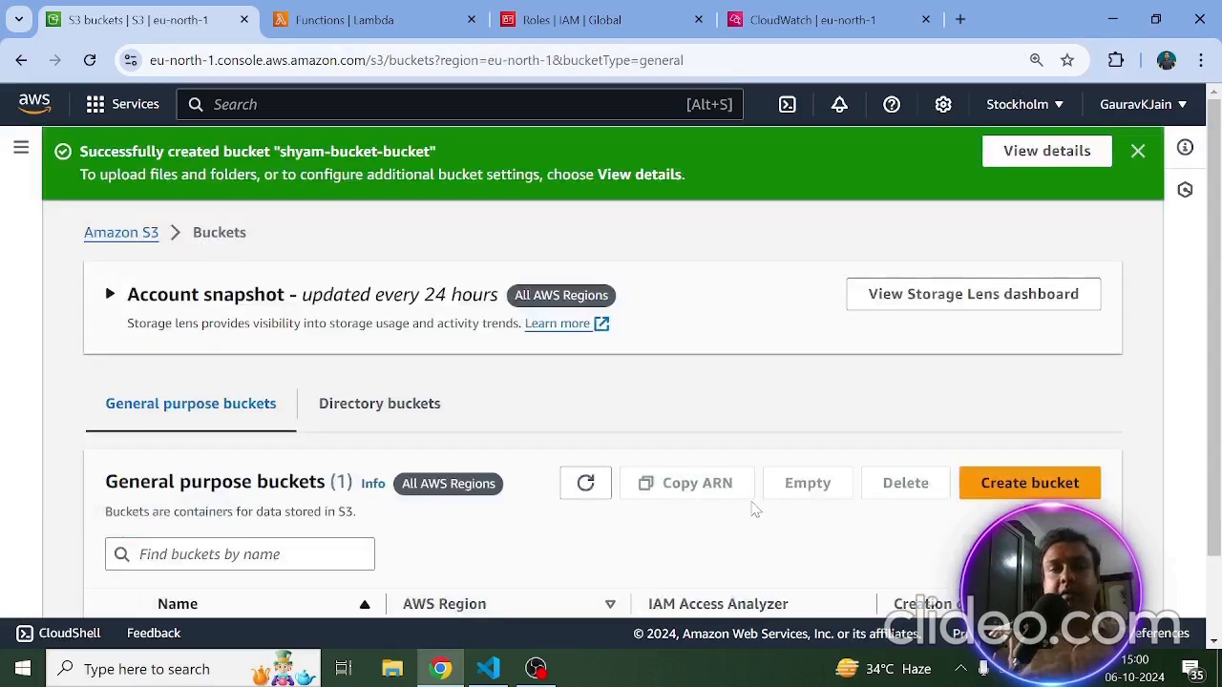
# Step: Open the newly created bucket and examine its list of objects
pyautogui.scroll(-1, 573, 380)
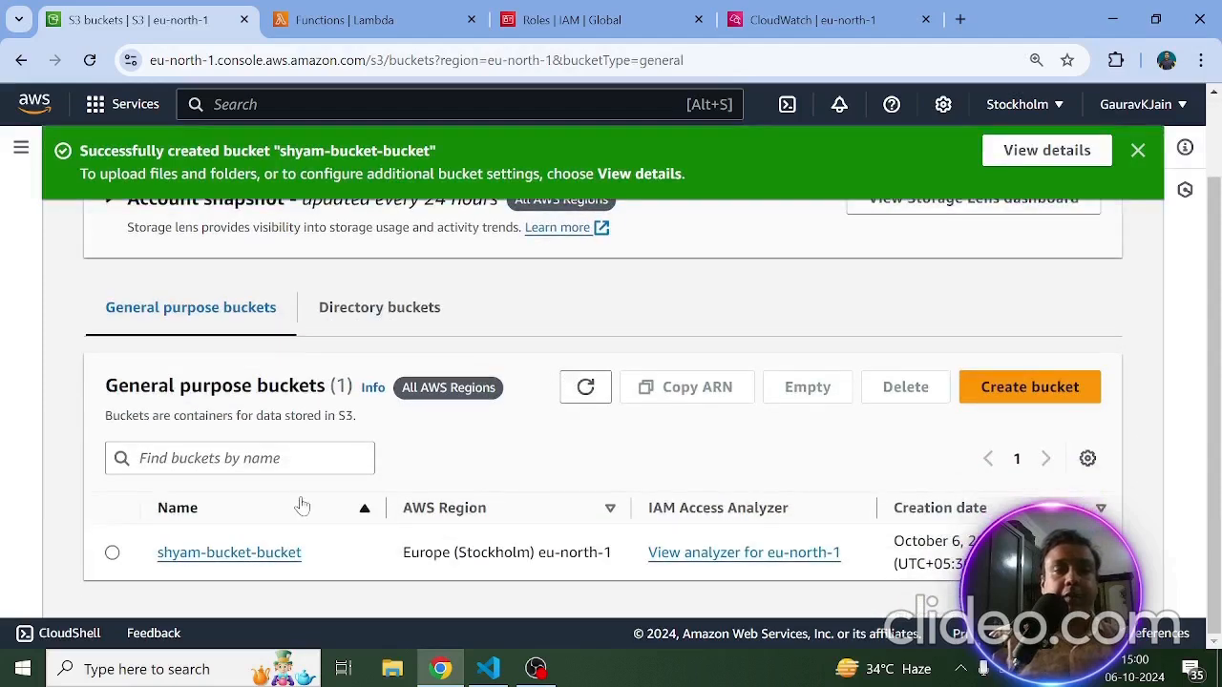
pyautogui.click(229, 558)
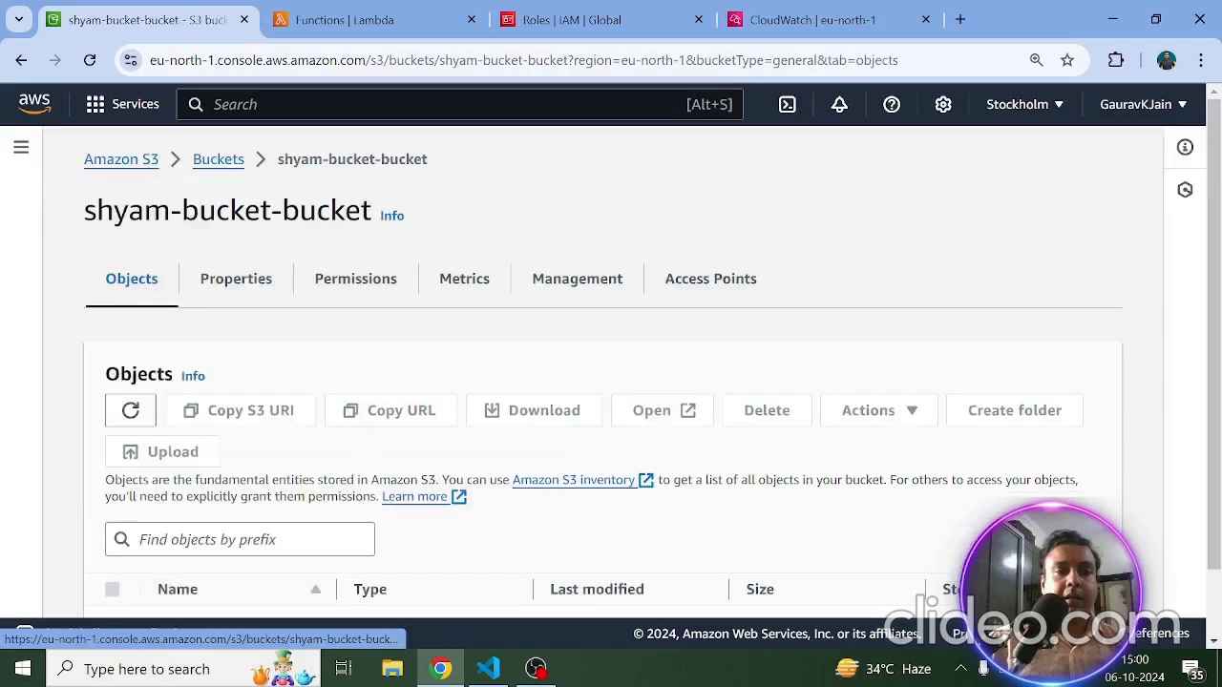
pyautogui.scroll(-2, 298, 406)
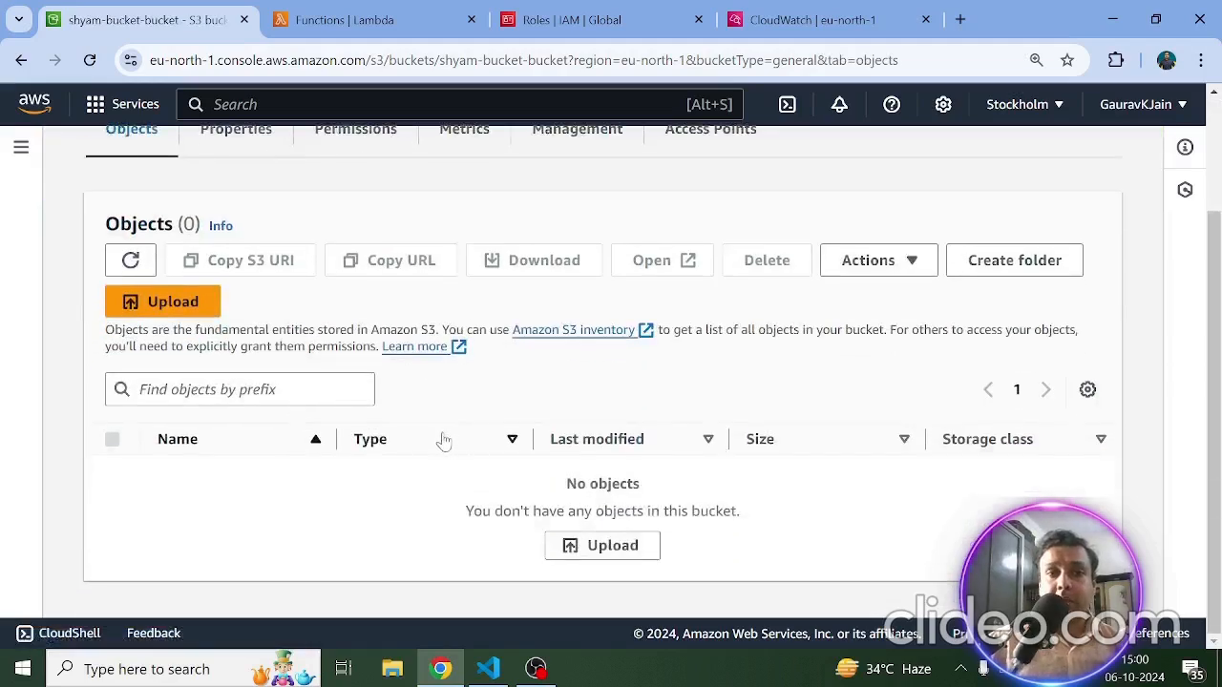
pyautogui.scroll(2, 429, 440)
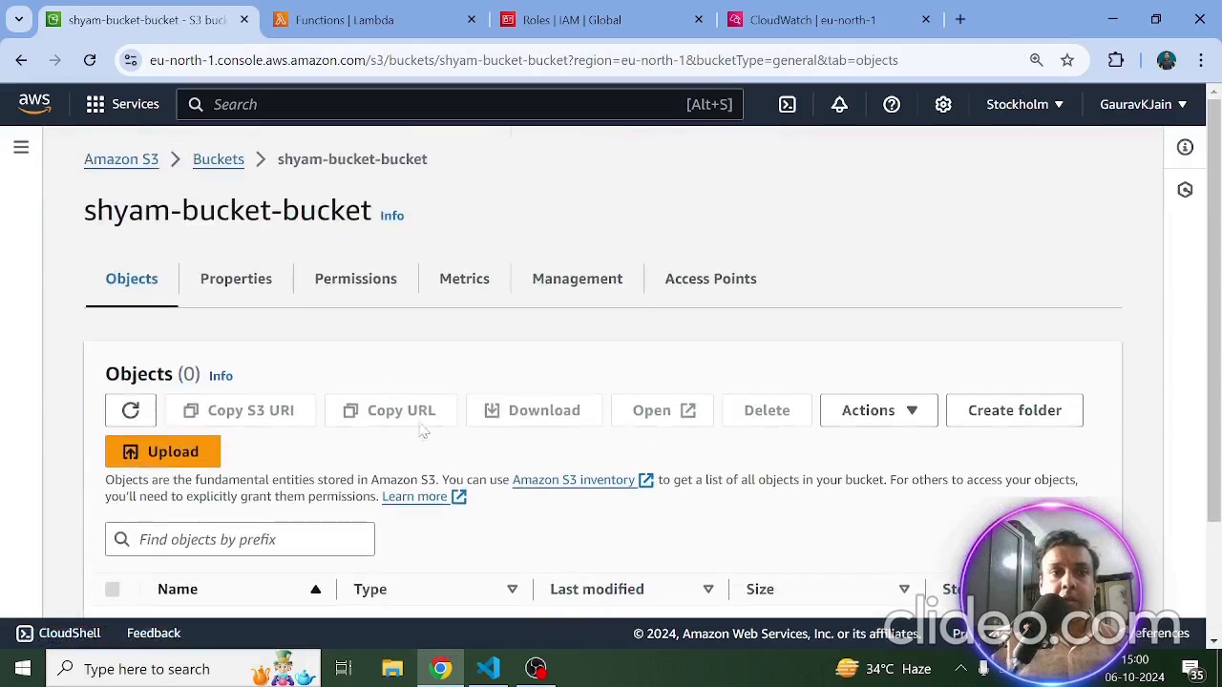
# Step: Switch to the Lambda console, search the services for "lambda" and open the form for creating a function
pyautogui.click(379, 15)
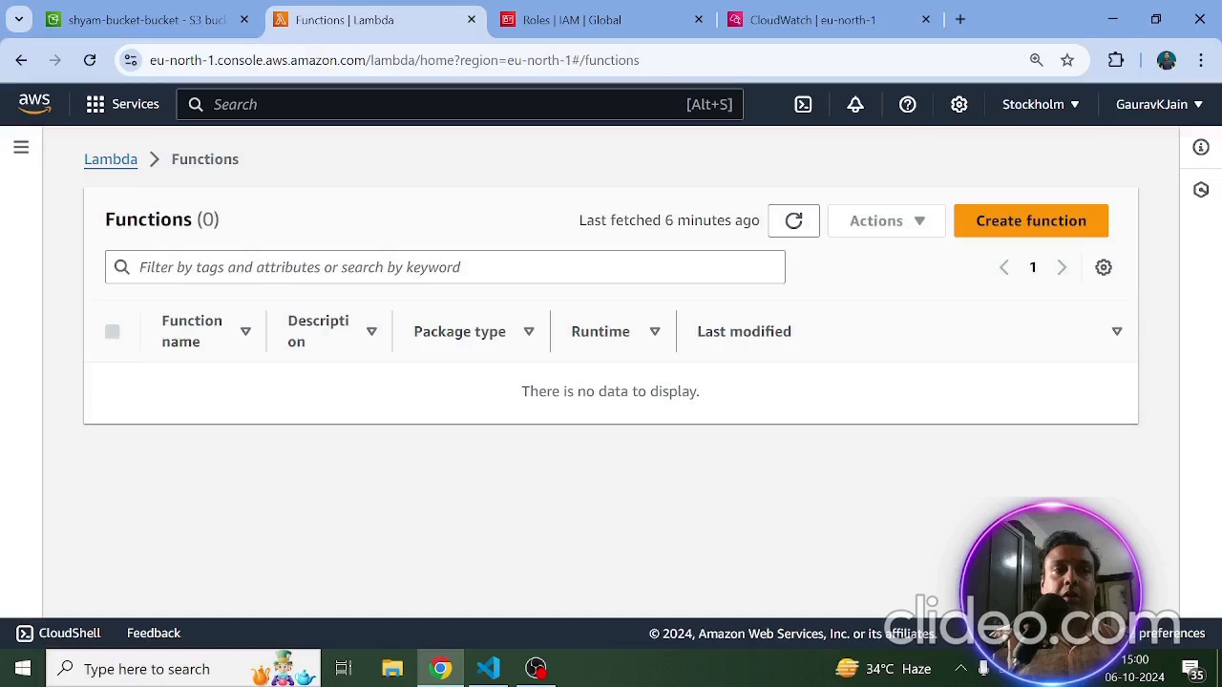
pyautogui.click(111, 161)
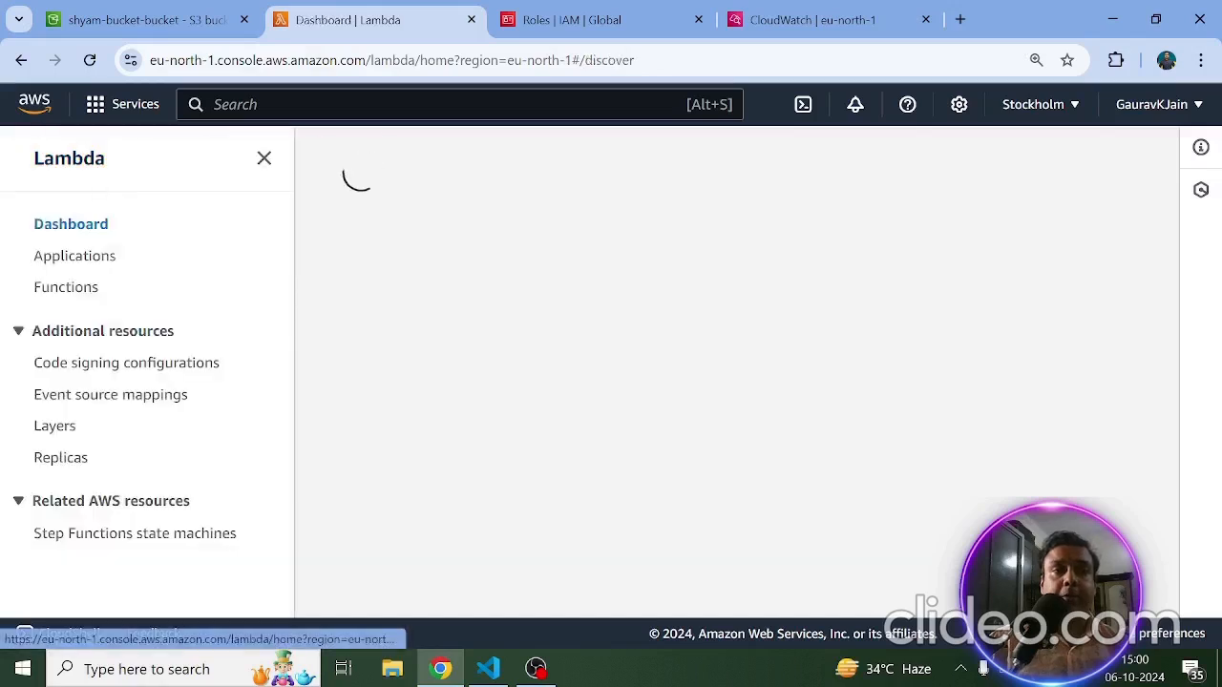
pyautogui.click(222, 119)
pyautogui.write('lambda')
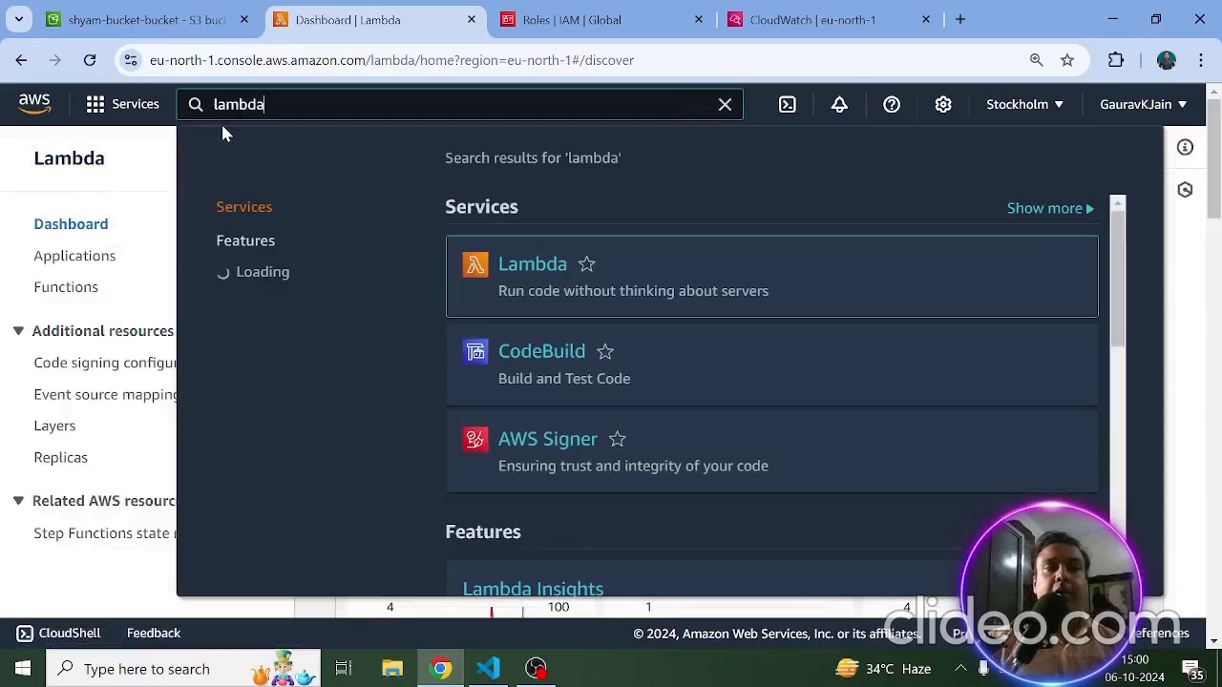
pyautogui.click(537, 270)
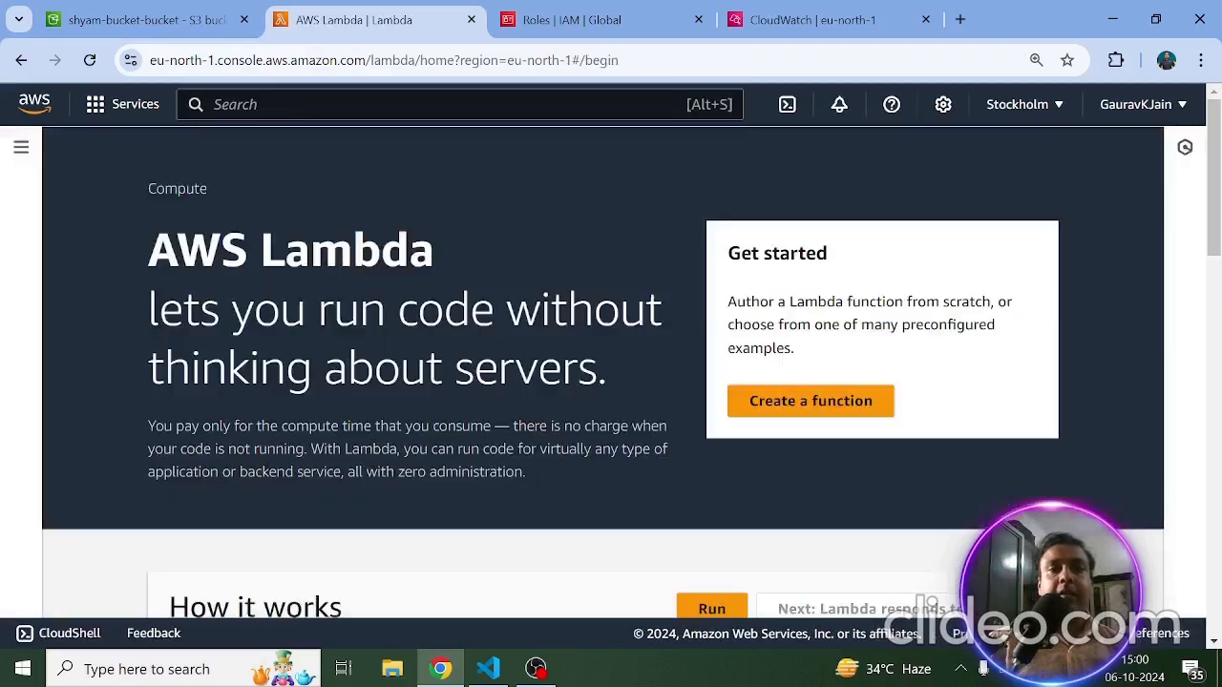
pyautogui.scroll(-2, 808, 251)
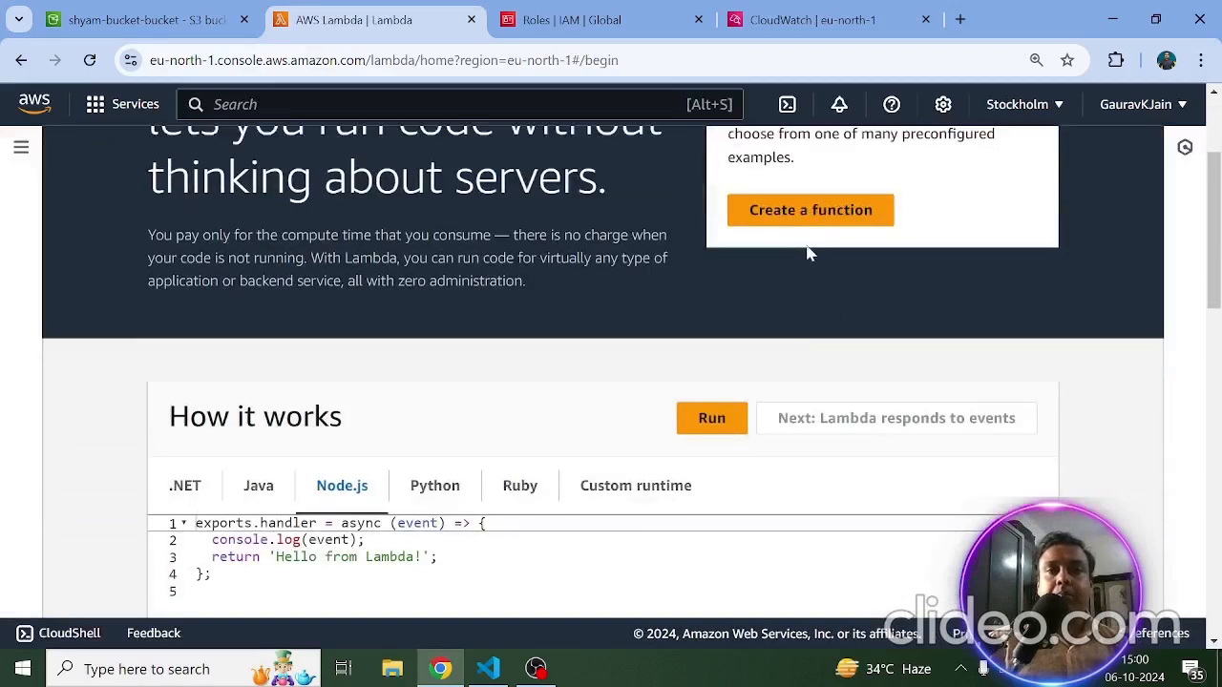
pyautogui.scroll(2, 808, 251)
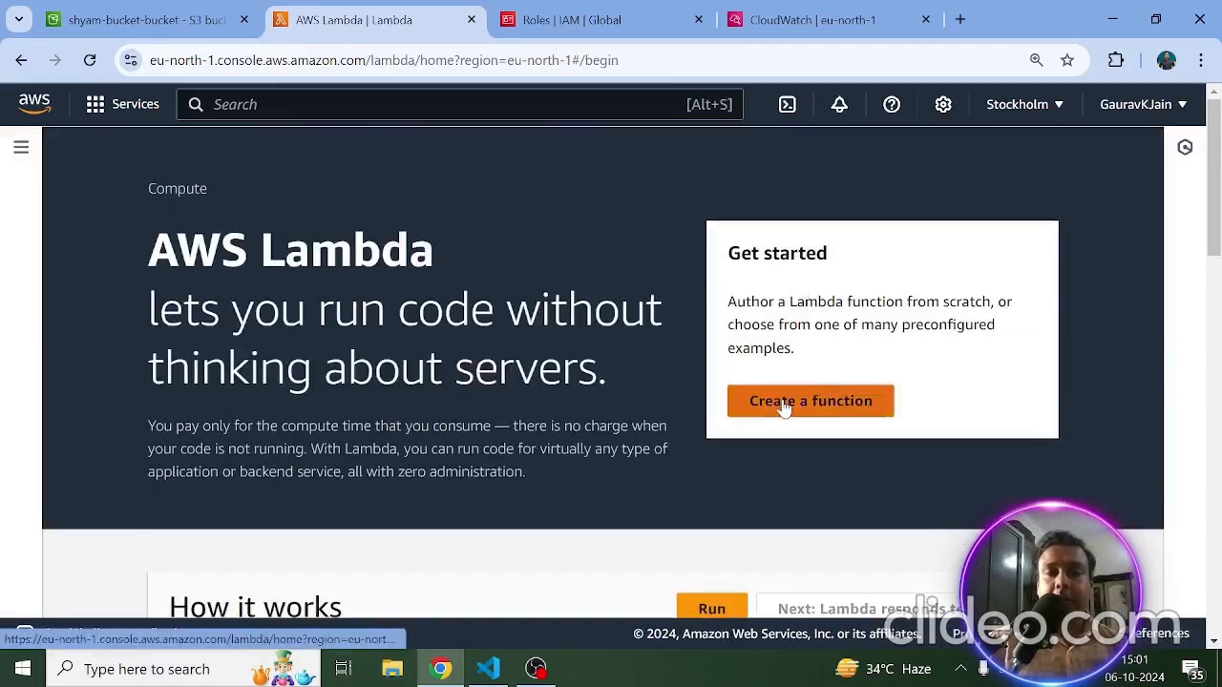
pyautogui.click(783, 406)
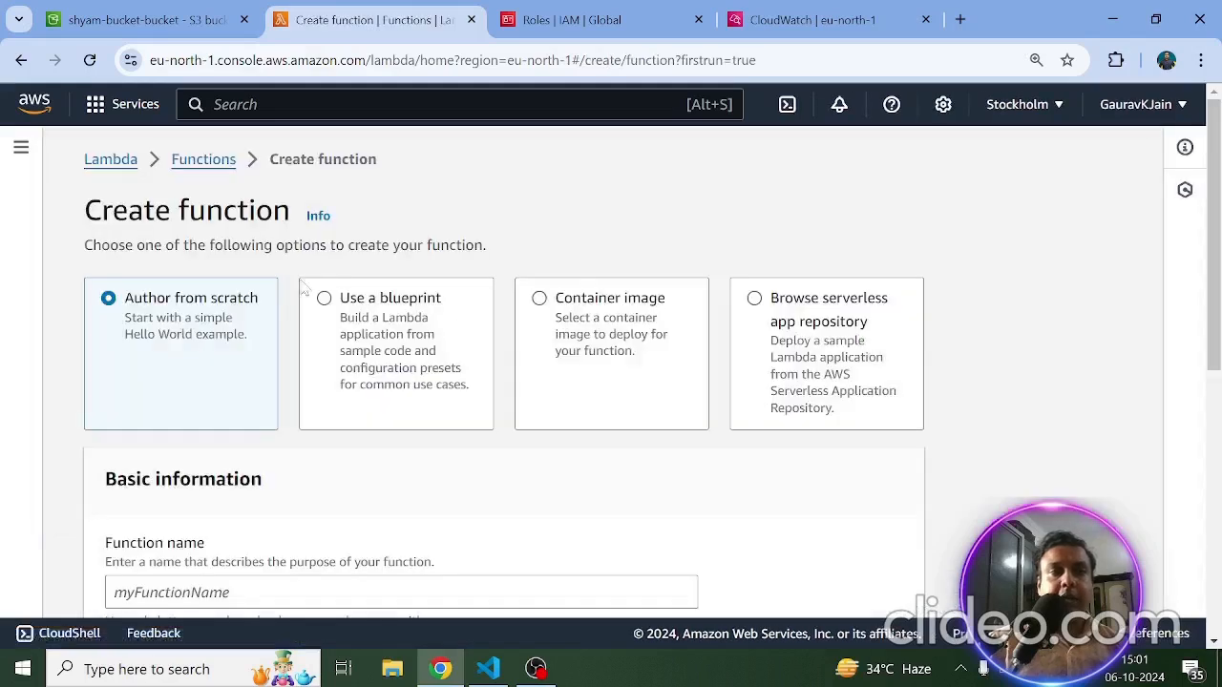
# Step: Name the function authored from scratch shyam-function
pyautogui.scroll(-2, 302, 287)
pyautogui.scroll(2, 254, 262)
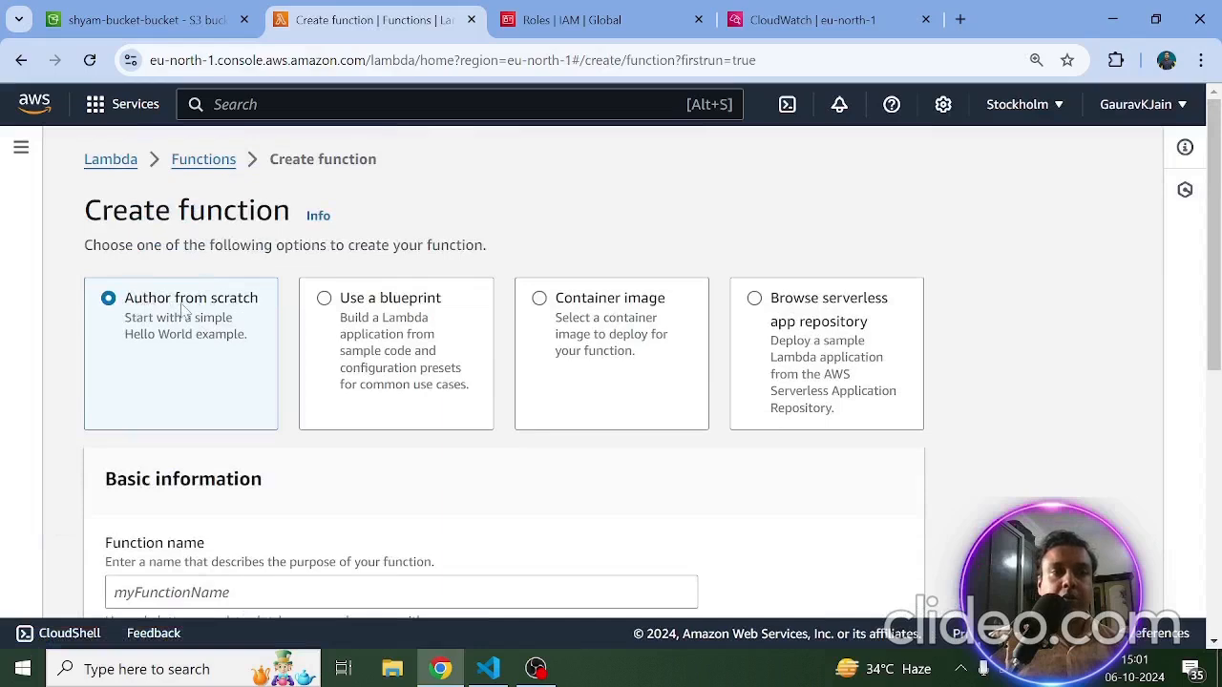
pyautogui.scroll(-3, 189, 319)
pyautogui.click(235, 311)
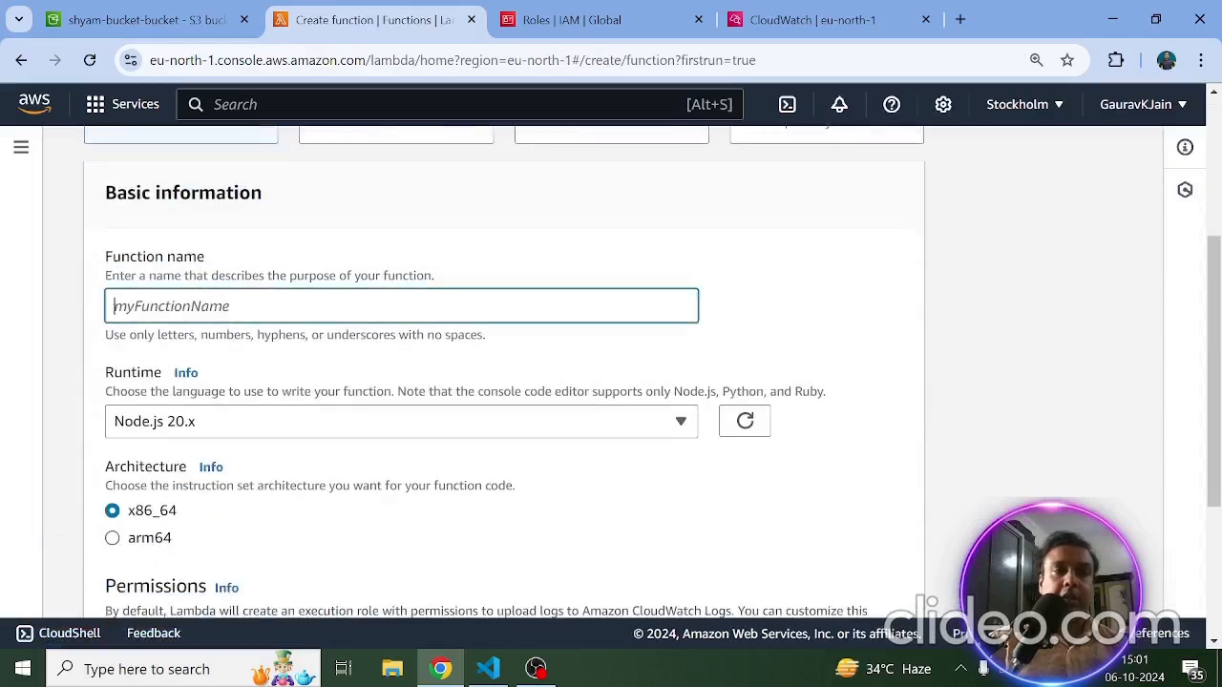
pyautogui.write('shyam-function')
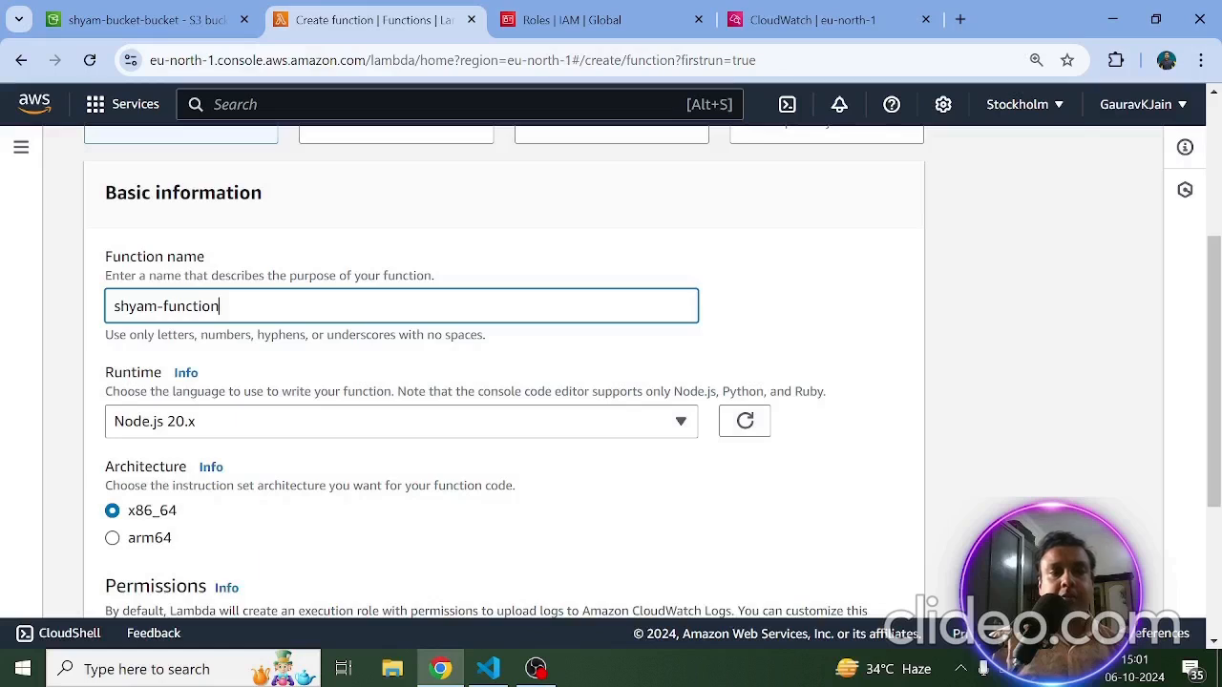
# Step: Set the function's runtime to Python 3.9
pyautogui.click(229, 427)
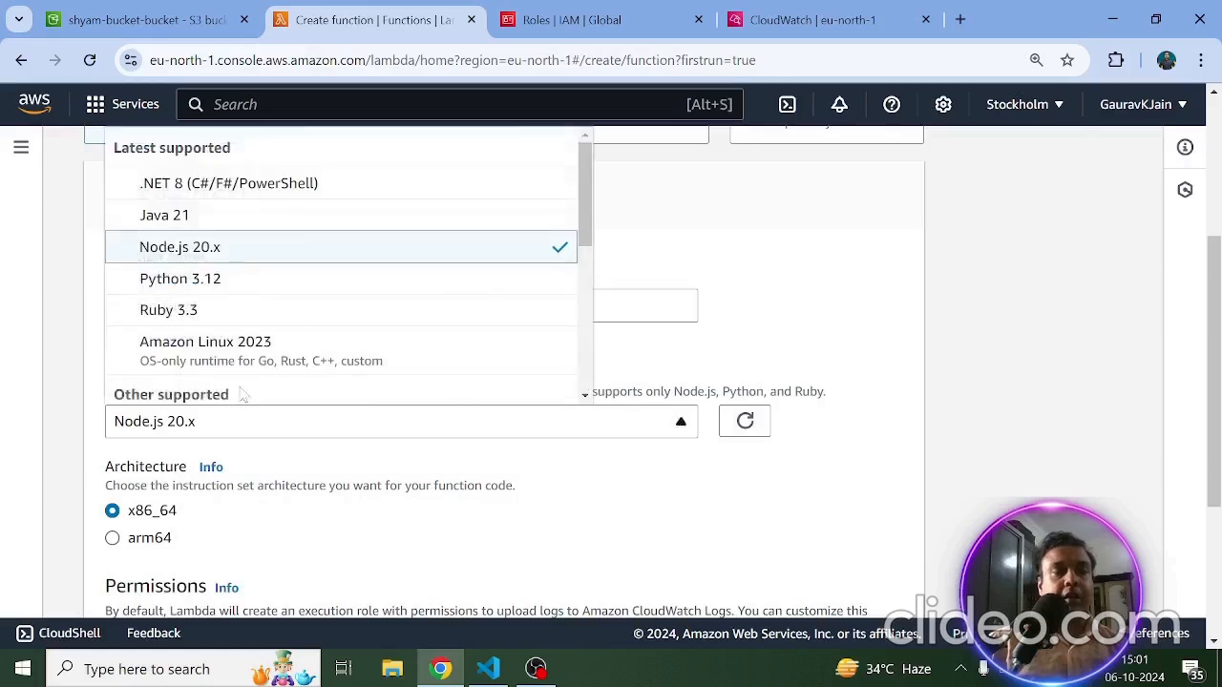
pyautogui.scroll(-2, 262, 302)
pyautogui.scroll(1, 264, 300)
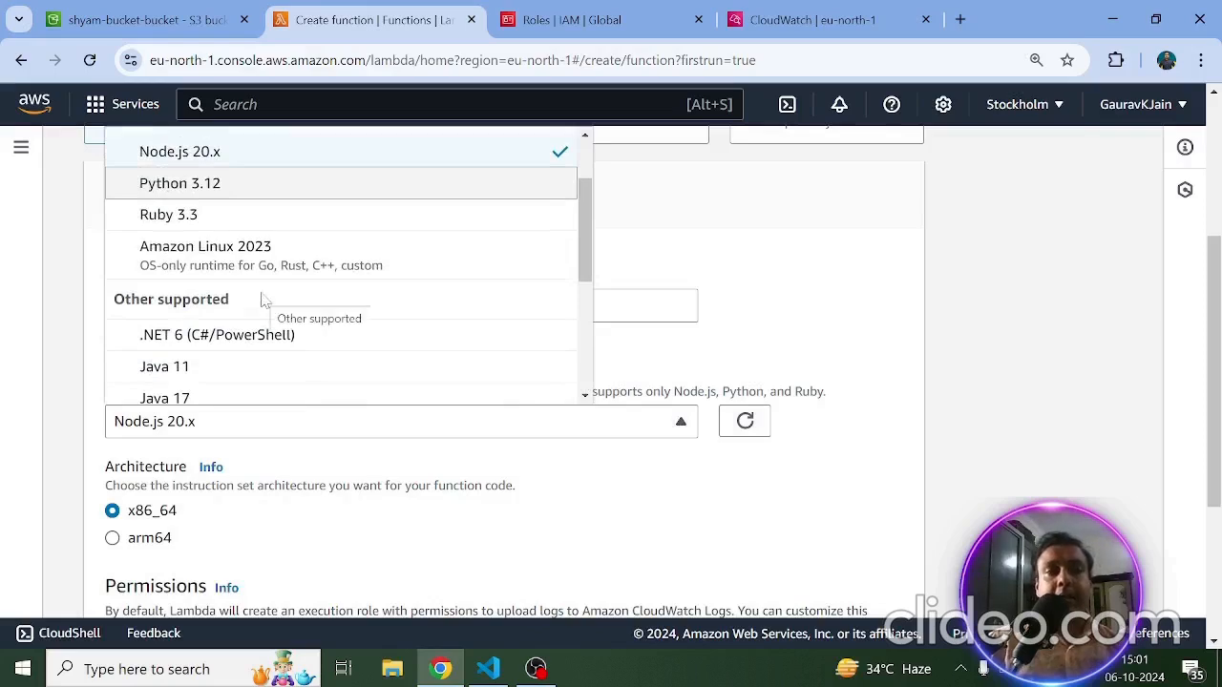
pyautogui.scroll(-3, 264, 302)
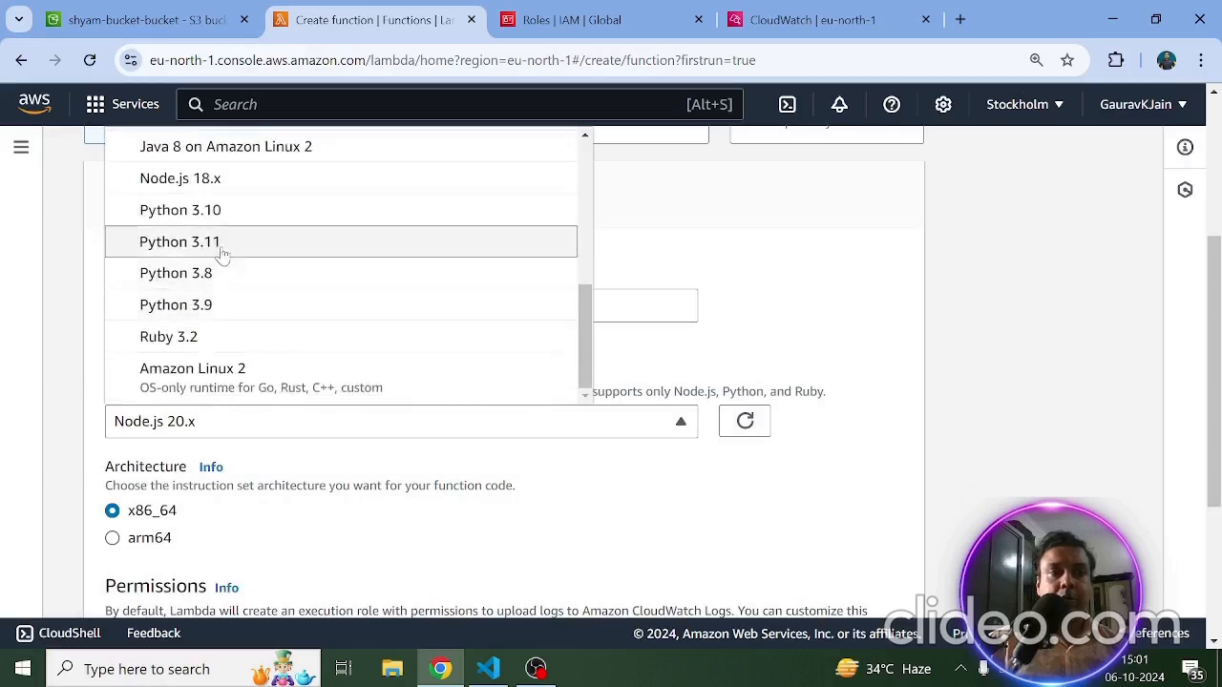
pyautogui.click(223, 307)
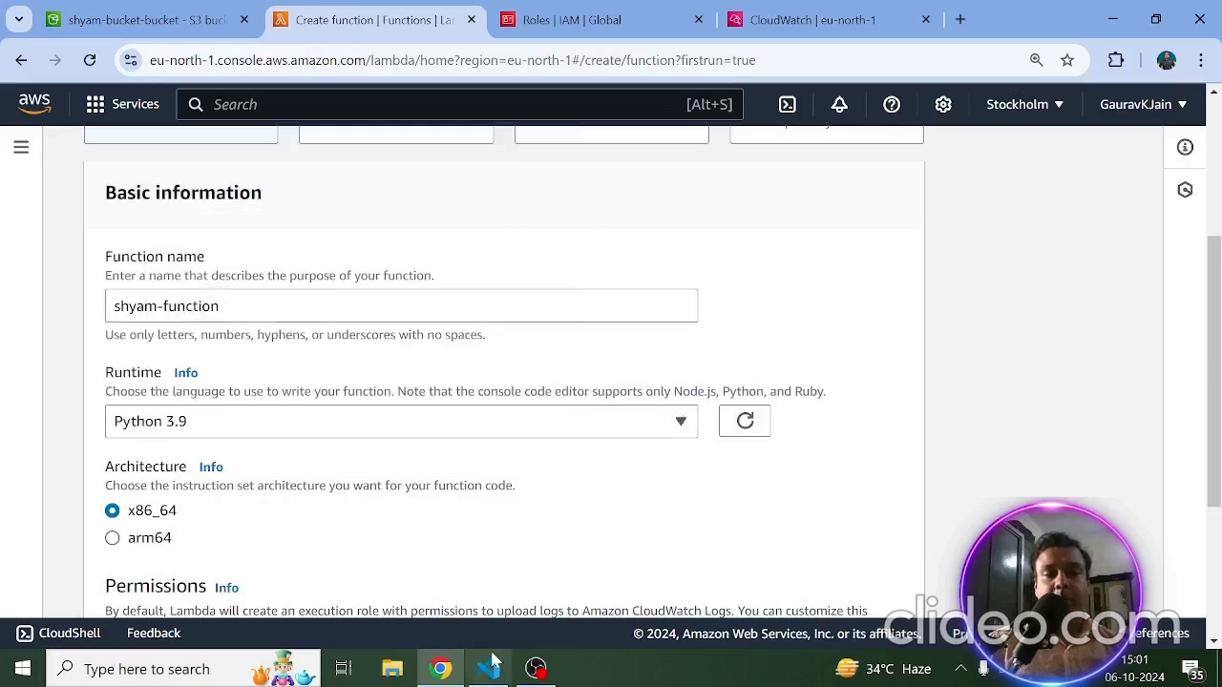
pyautogui.scroll(-2, 256, 452)
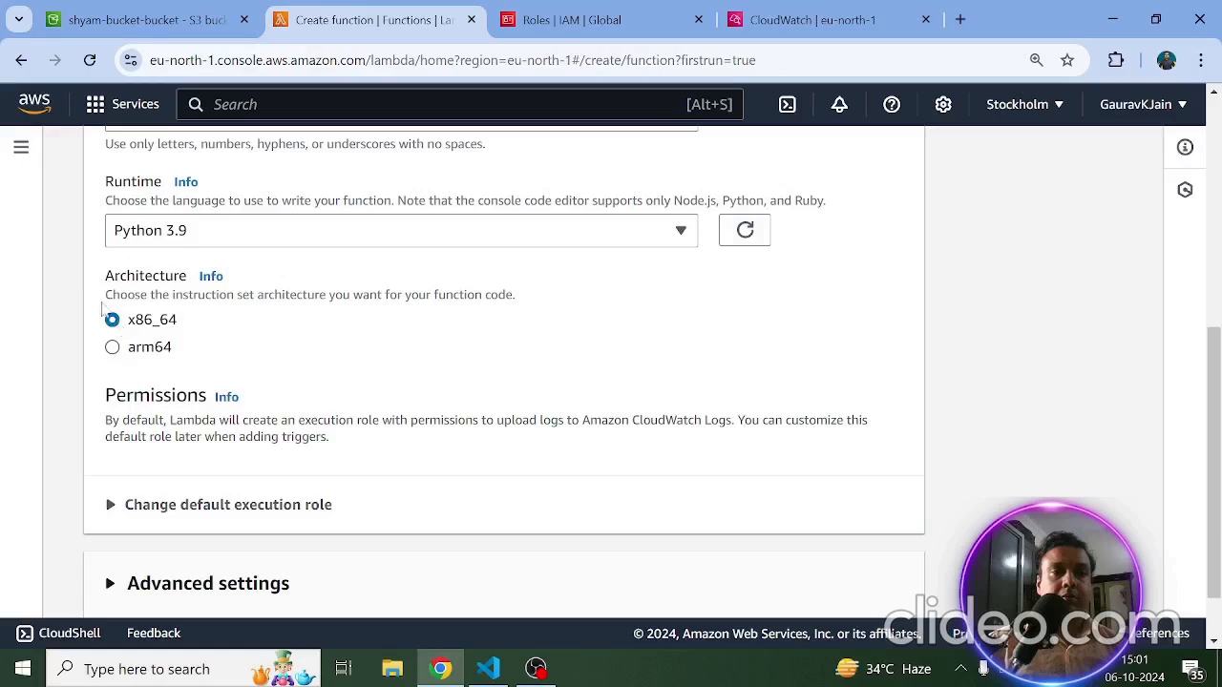
pyautogui.click(162, 238)
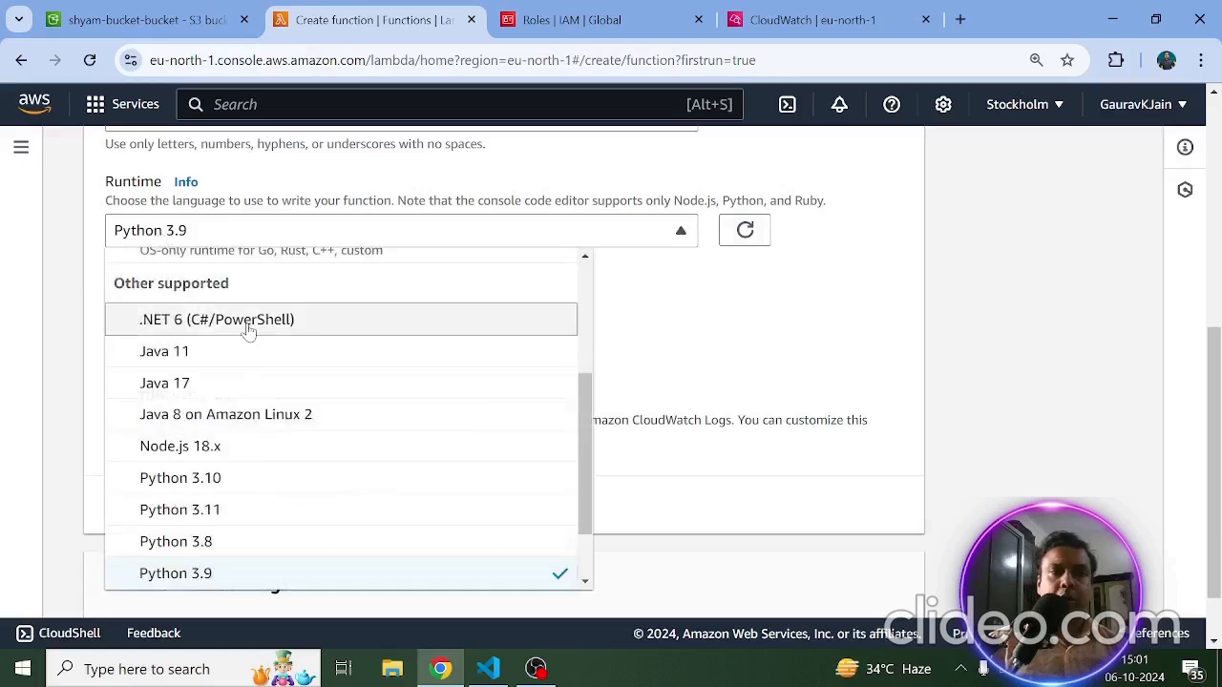
pyautogui.scroll(2, 241, 320)
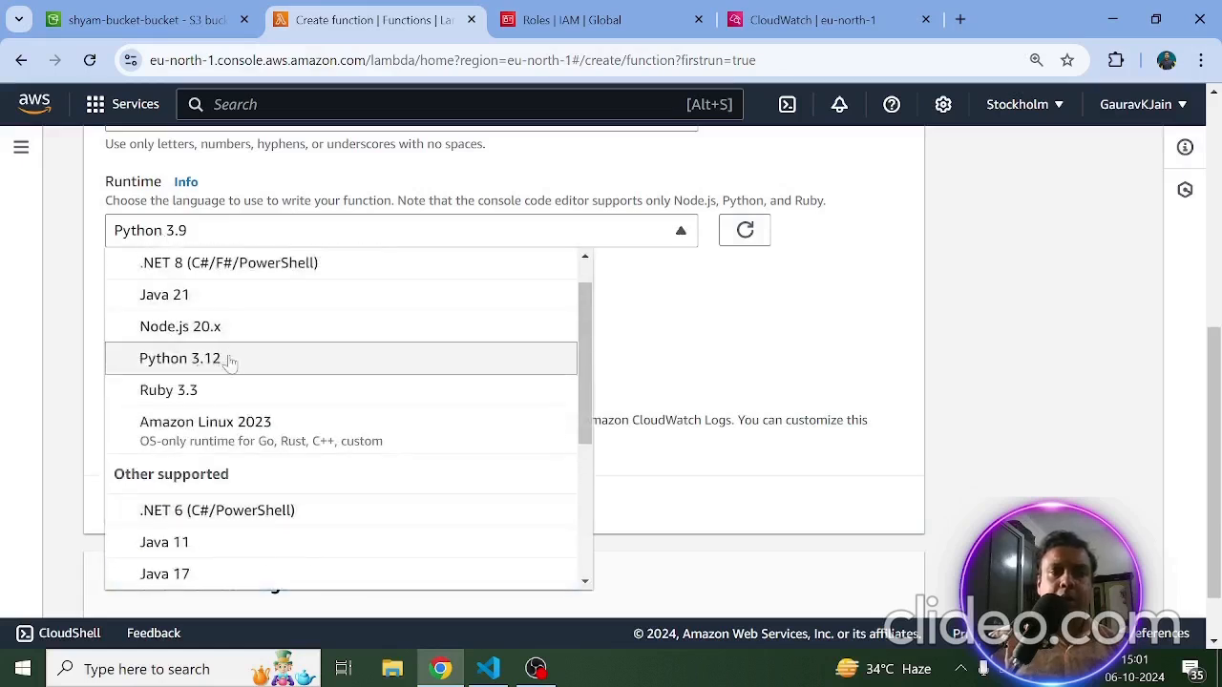
pyautogui.click(648, 361)
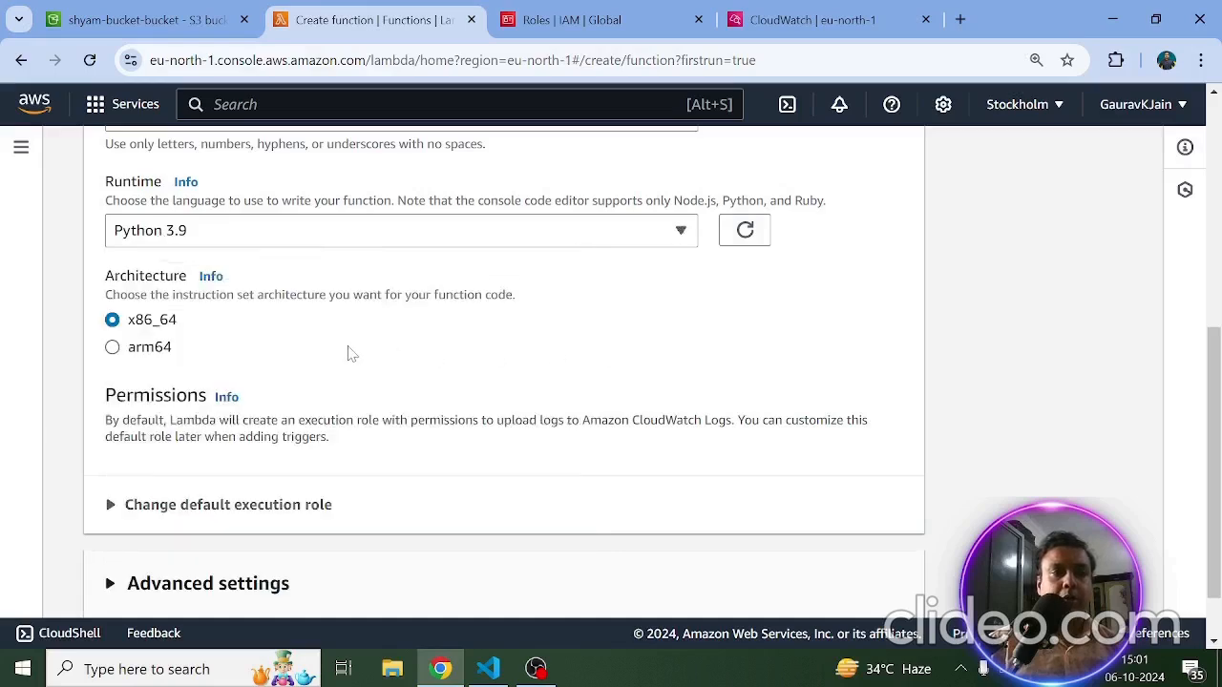
# Step: Create the function with the x86_64 architecture and the default execution role and advanced settings
pyautogui.scroll(-1, 348, 353)
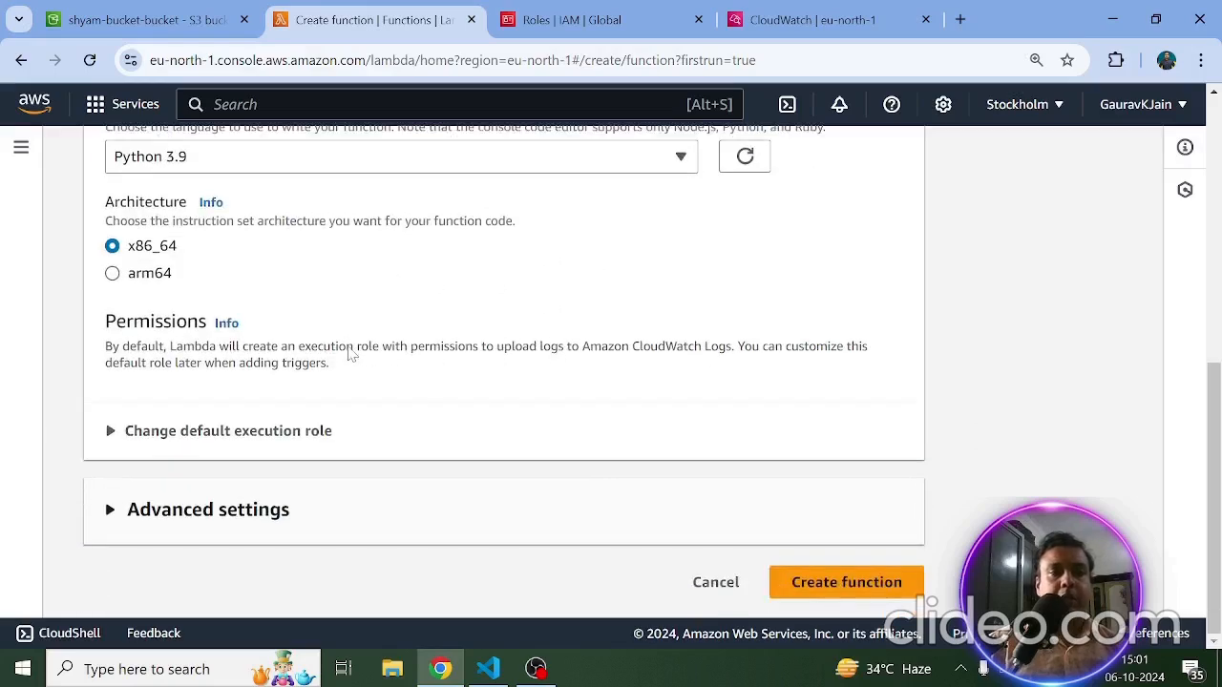
pyautogui.click(845, 593)
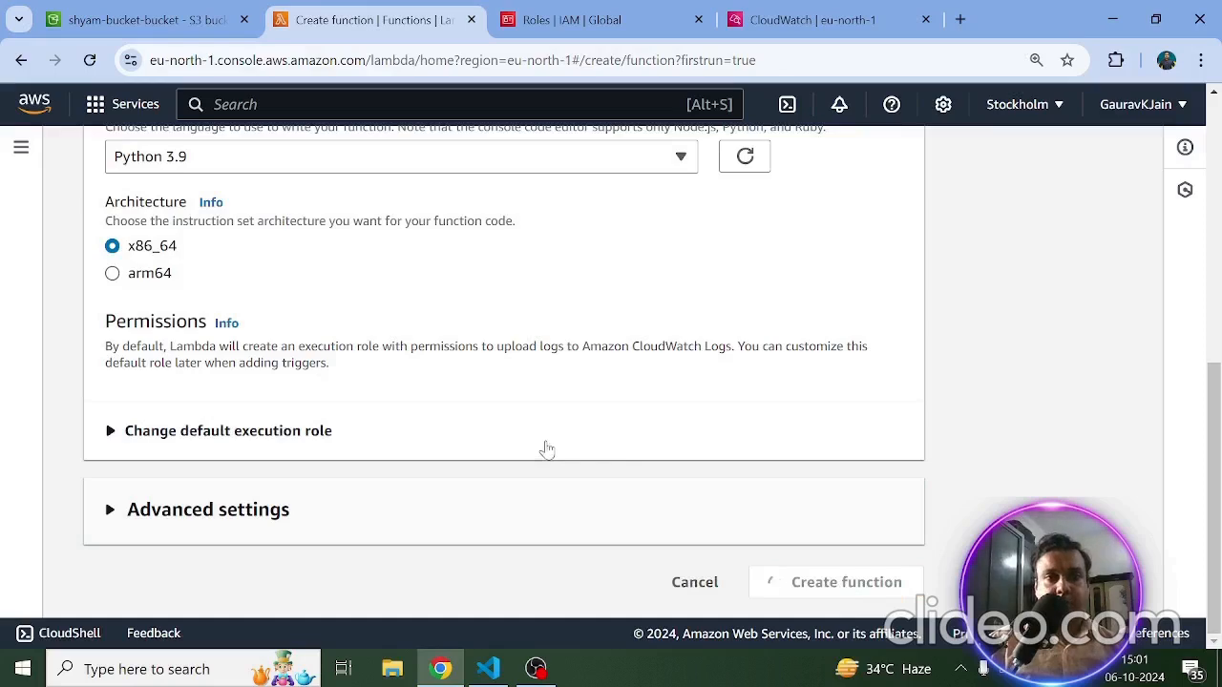
pyautogui.scroll(1, 547, 449)
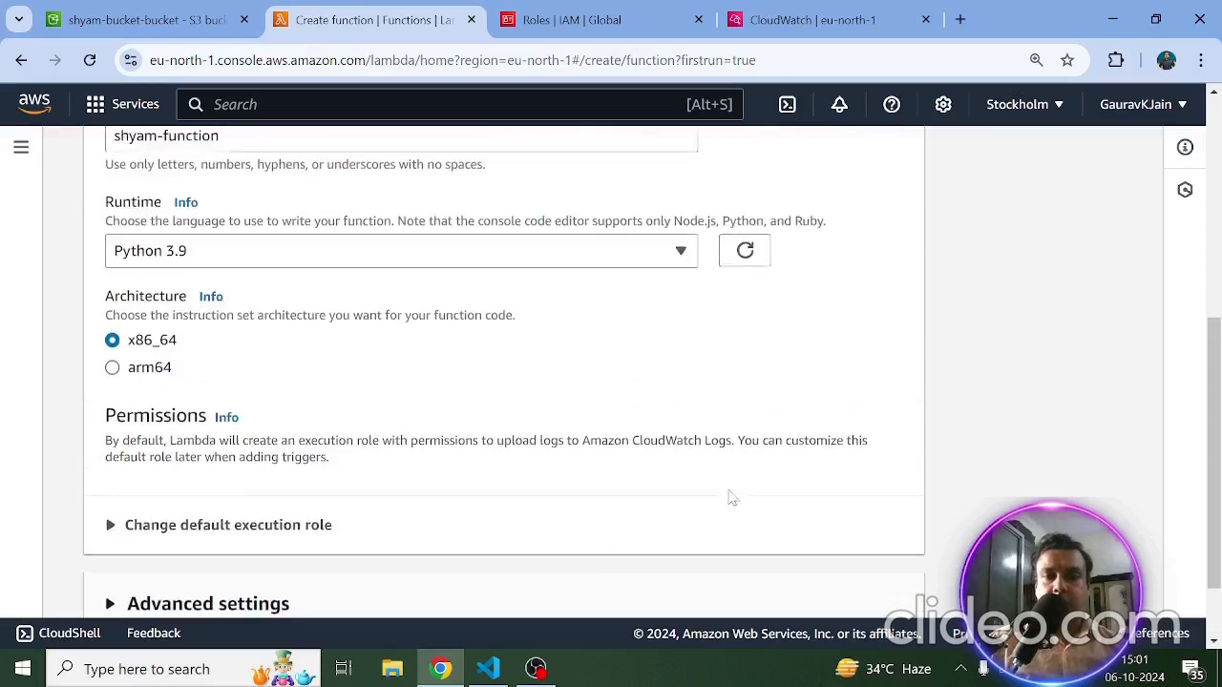
pyautogui.scroll(-1, 726, 554)
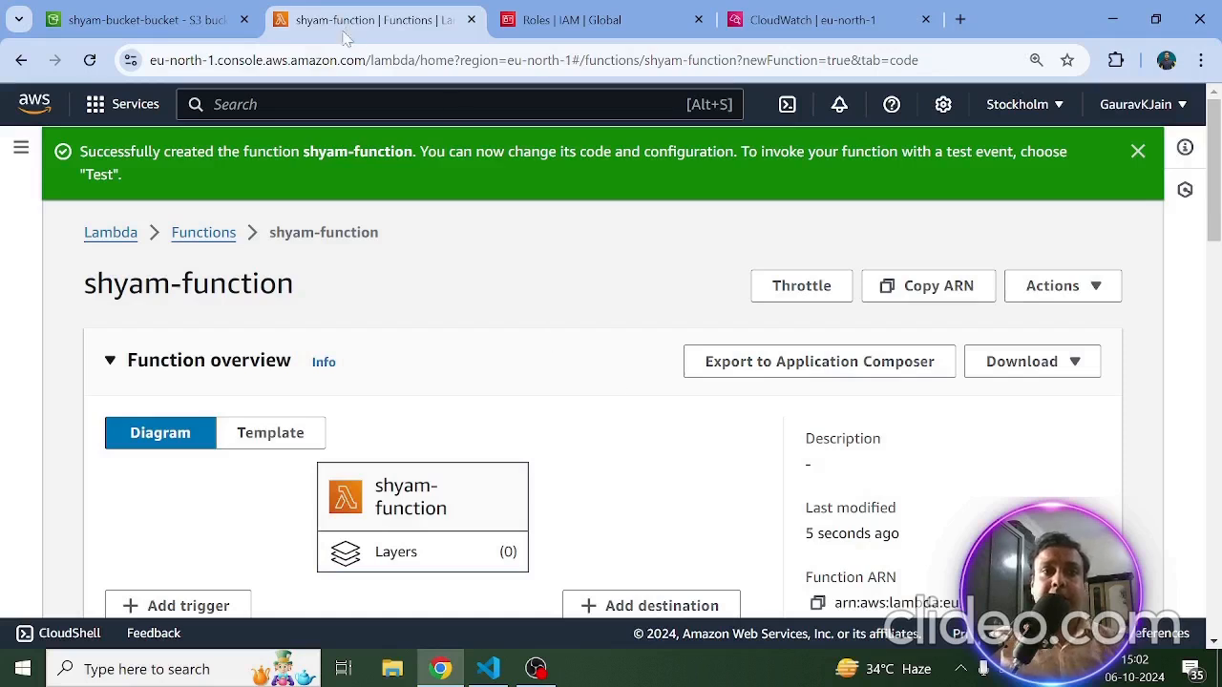
# Step: Switch to the IAM console, search the services for "IAM" and open the IAM dashboard
pyautogui.click(204, 27)
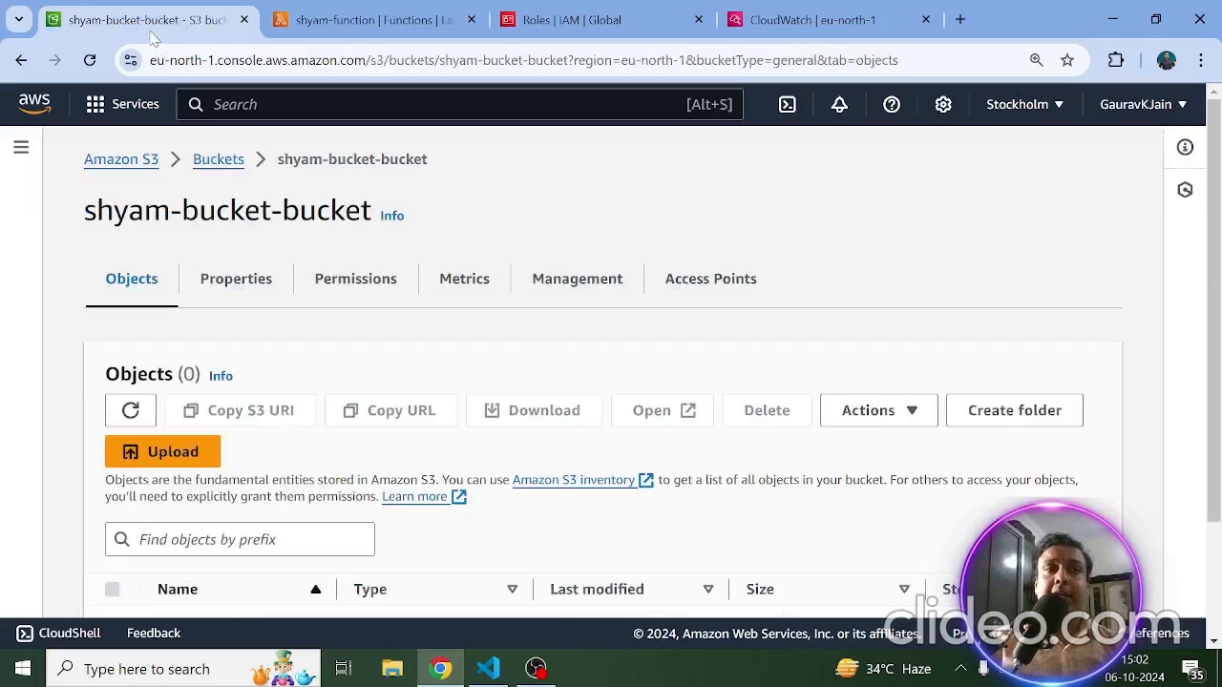
pyautogui.click(363, 34)
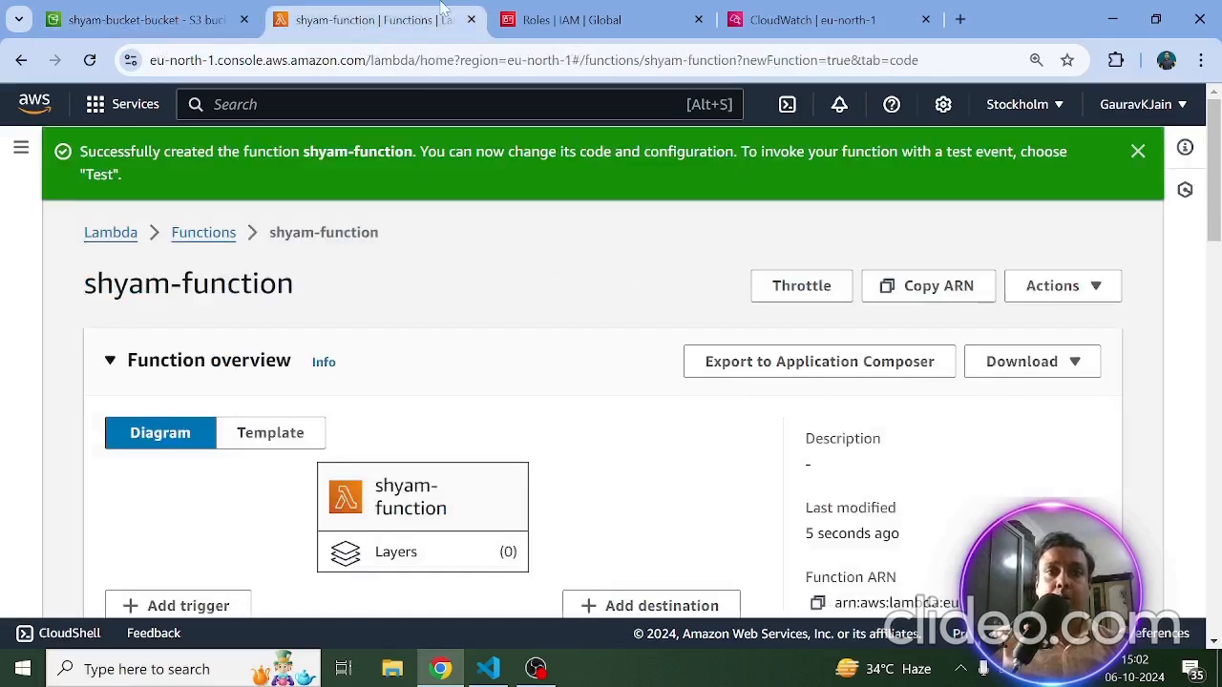
pyautogui.click(528, 27)
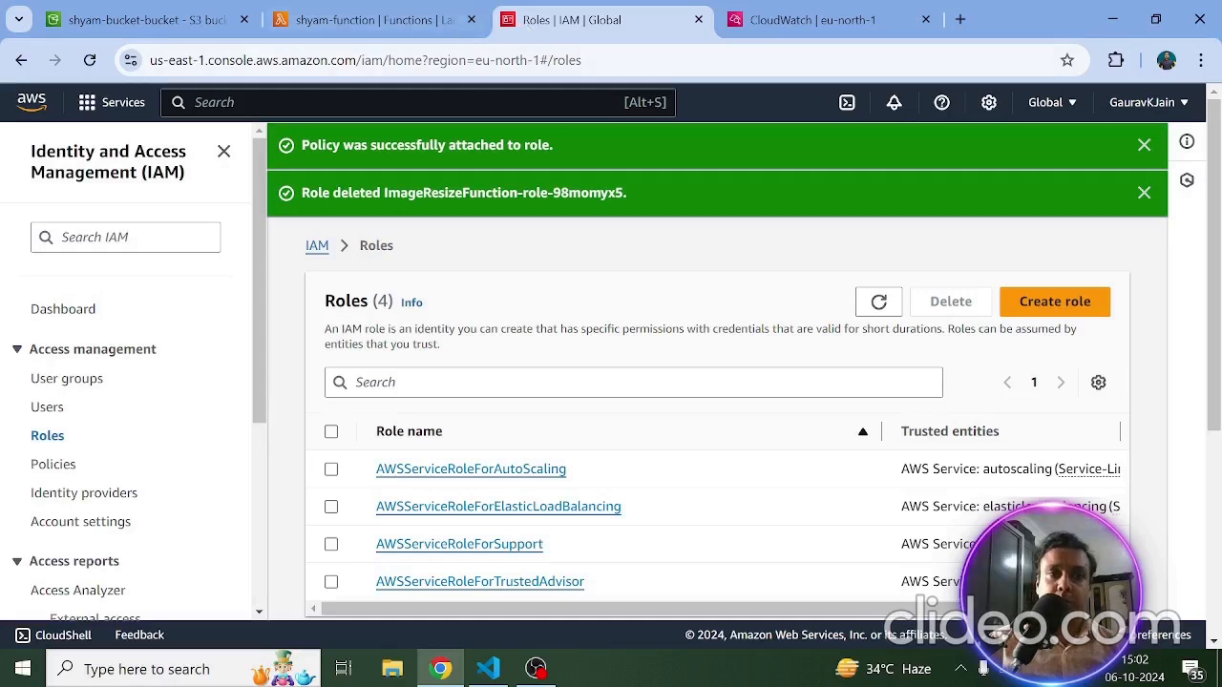
pyautogui.write('IAM')
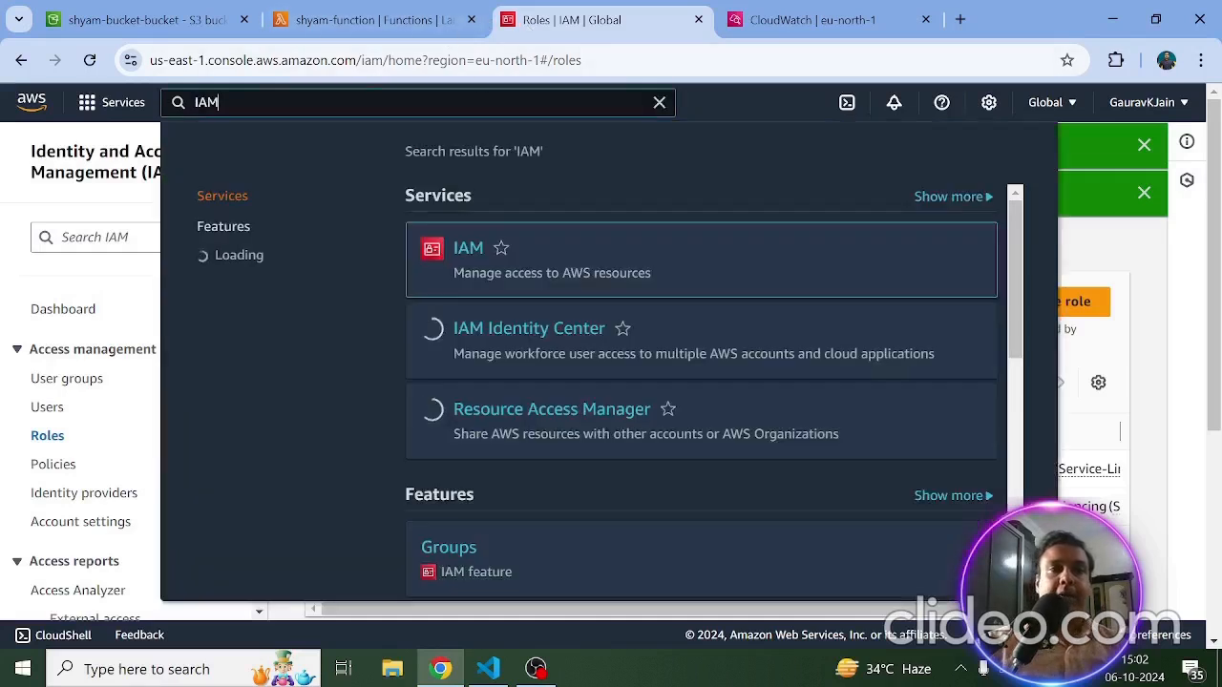
pyautogui.click(468, 250)
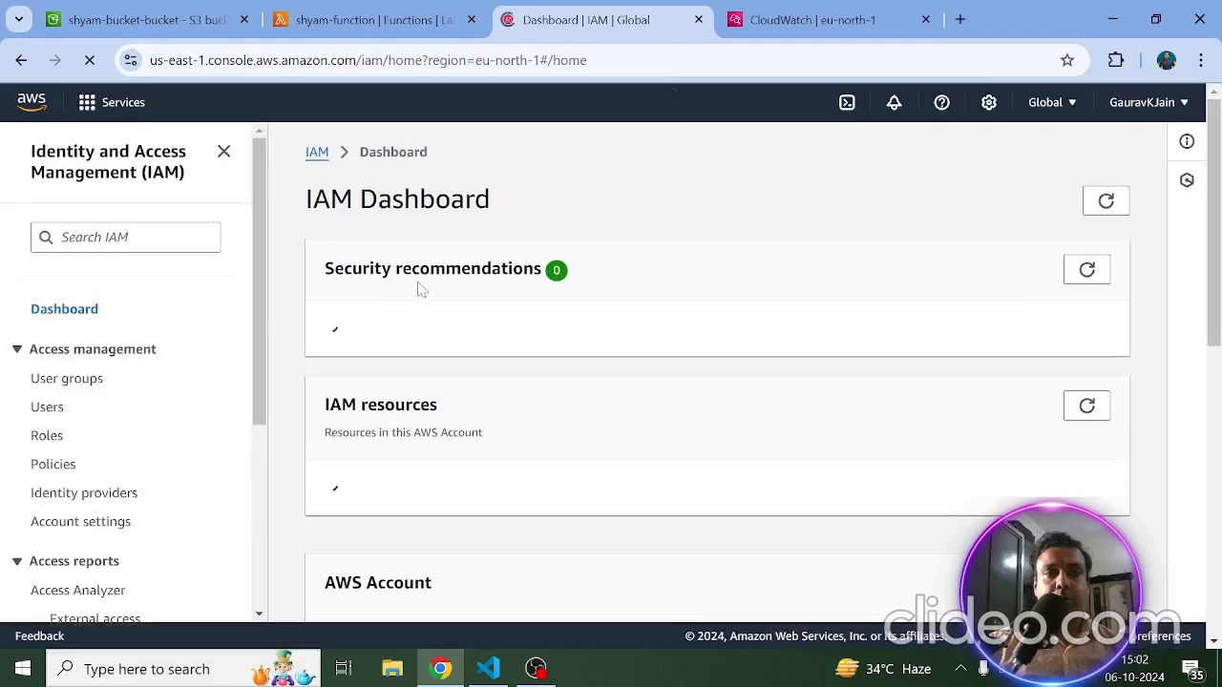
# Step: Look over the IAM dashboard and return to the list of roles
pyautogui.scroll(-3, 482, 368)
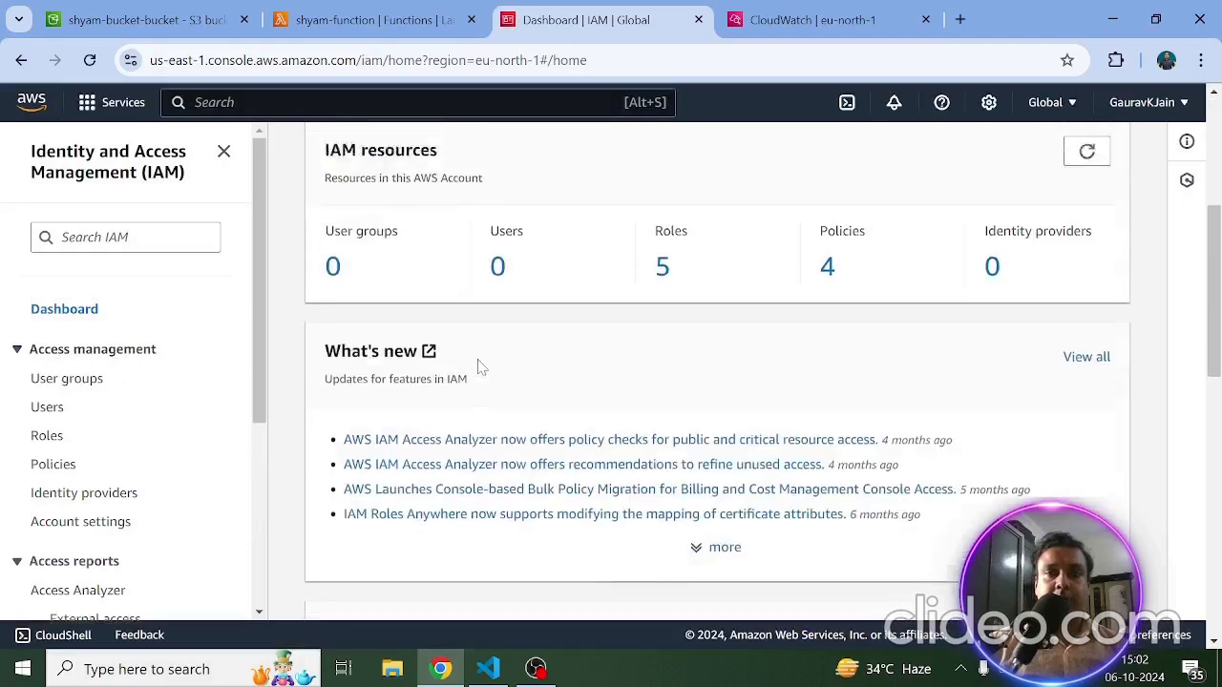
pyautogui.scroll(3, 482, 367)
pyautogui.scroll(-1, 58, 344)
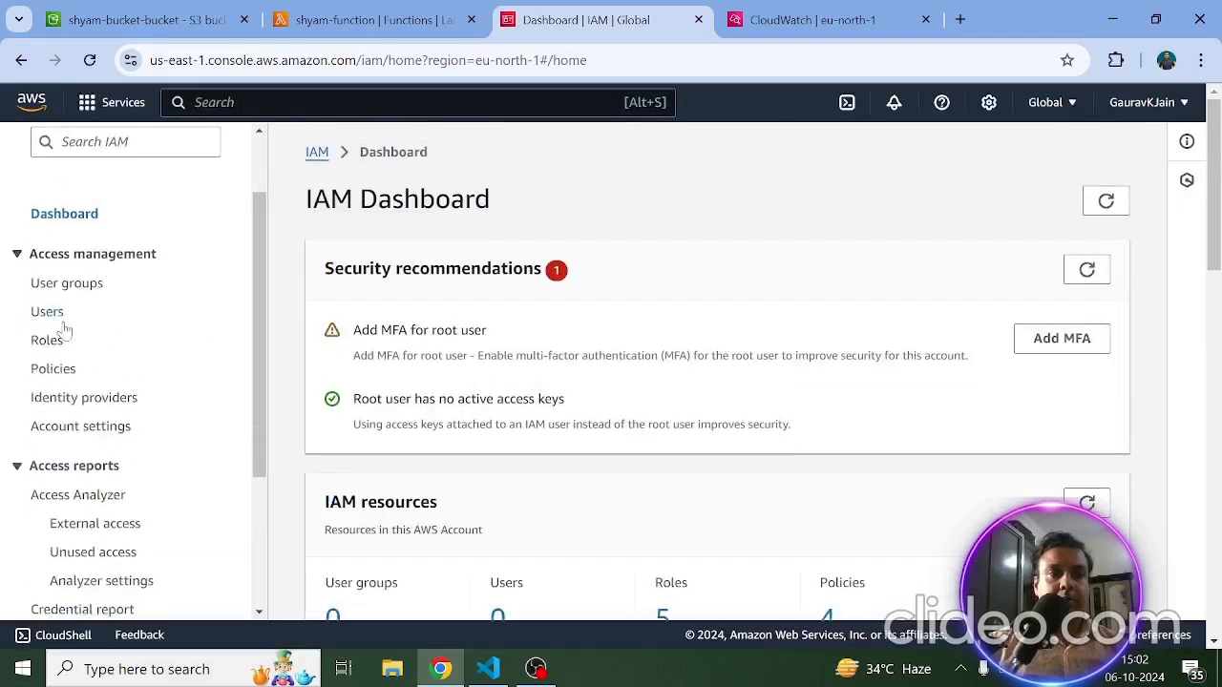
pyautogui.scroll(-2, 64, 330)
pyautogui.click(19, 63)
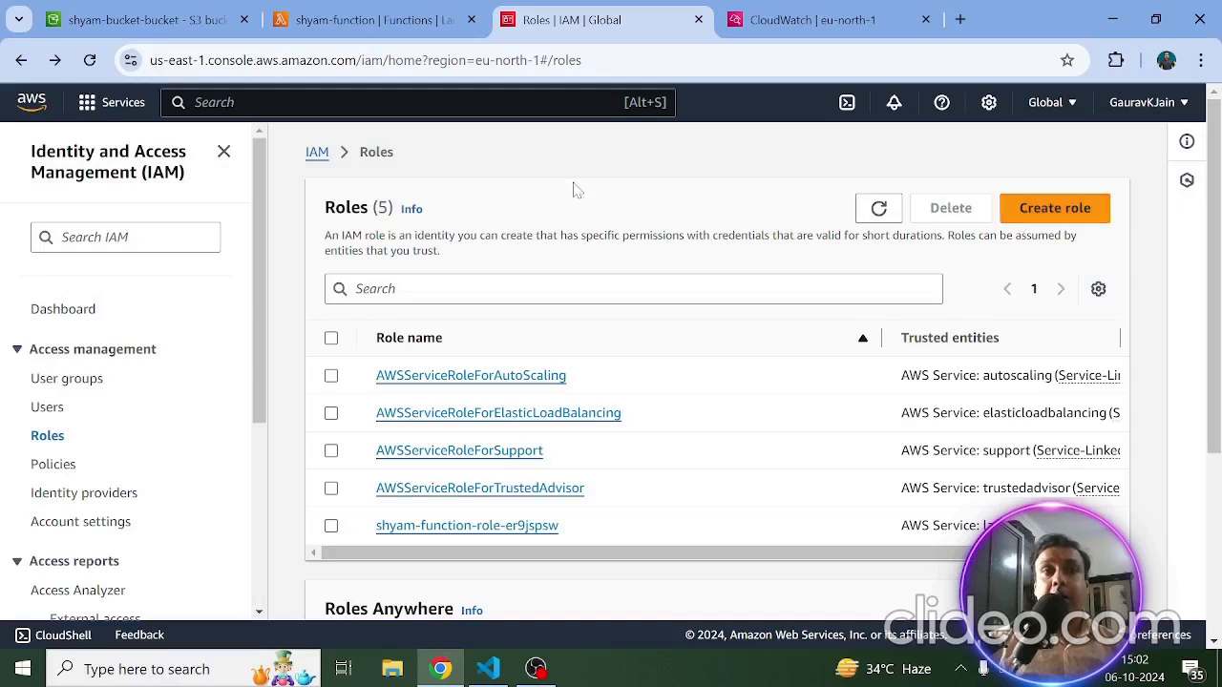
# Step: Check the roles list against the Lambda function and open the role shyam-function-role-er9jspsw
pyautogui.click(371, 19)
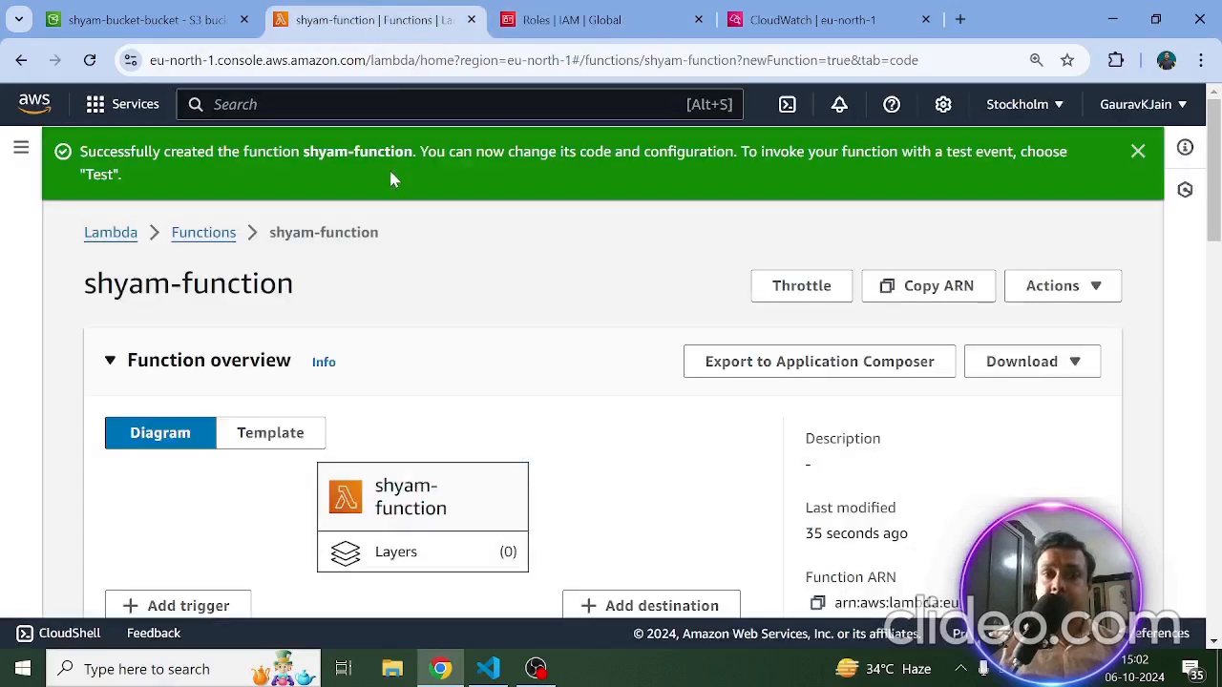
pyautogui.click(571, 19)
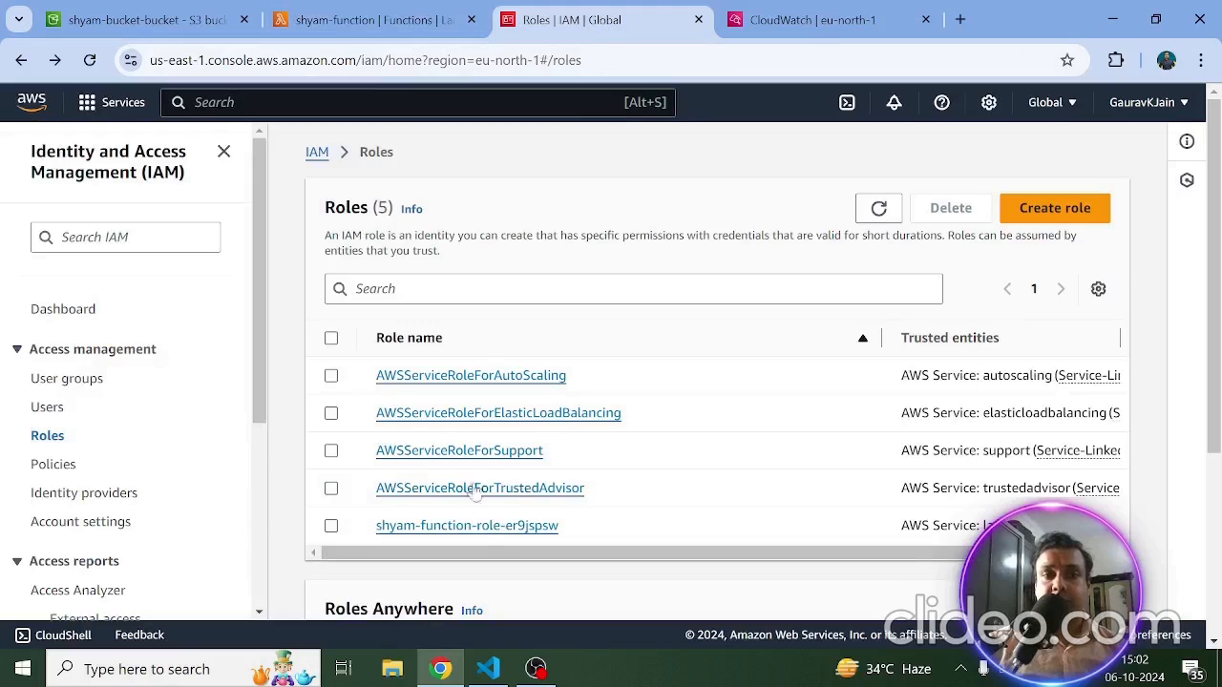
pyautogui.scroll(-2, 477, 493)
pyautogui.scroll(2, 429, 461)
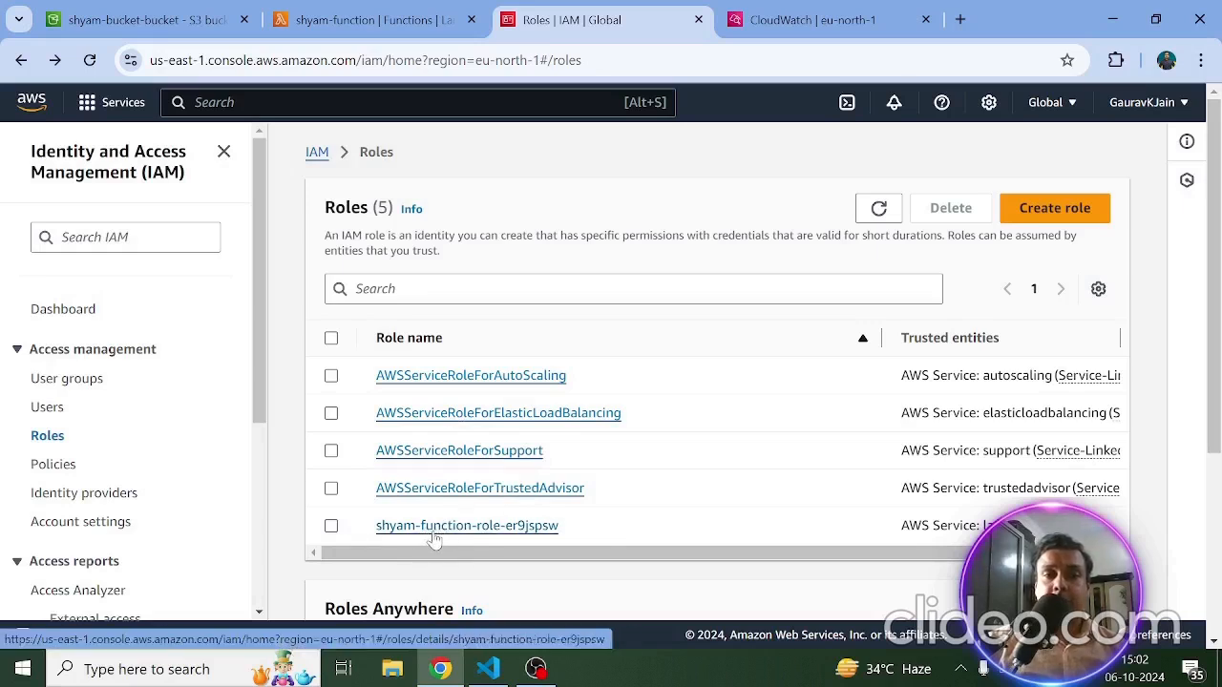
pyautogui.click(339, 19)
pyautogui.click(515, 19)
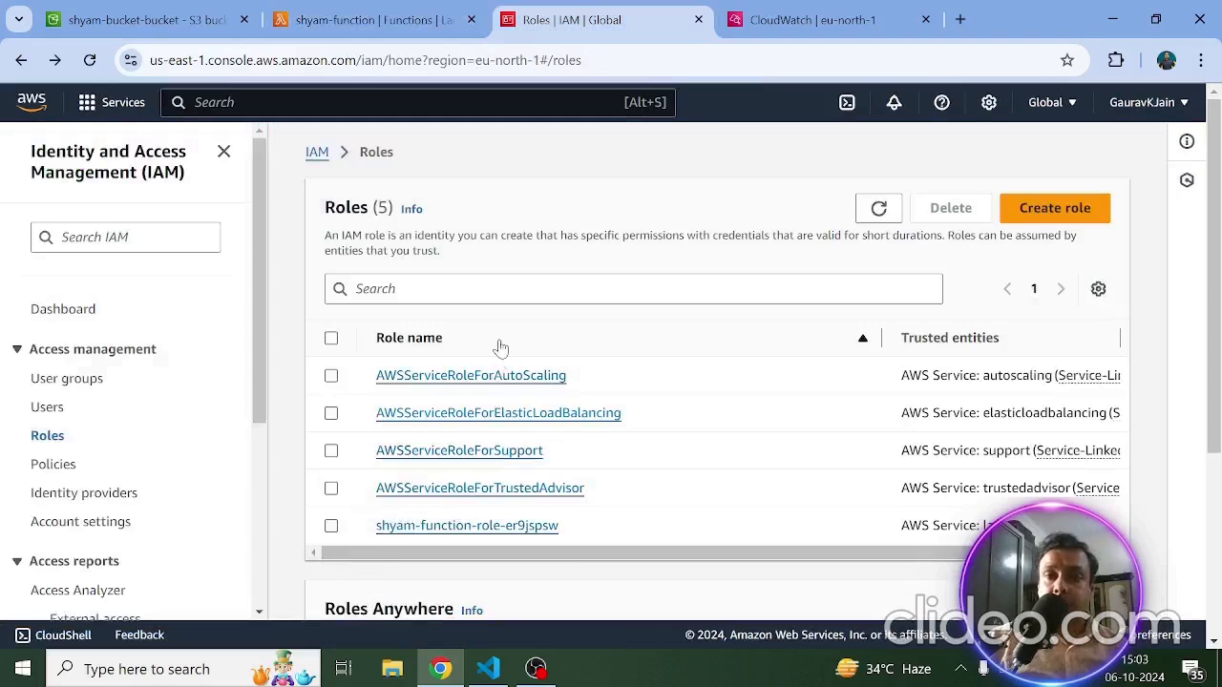
pyautogui.click(462, 532)
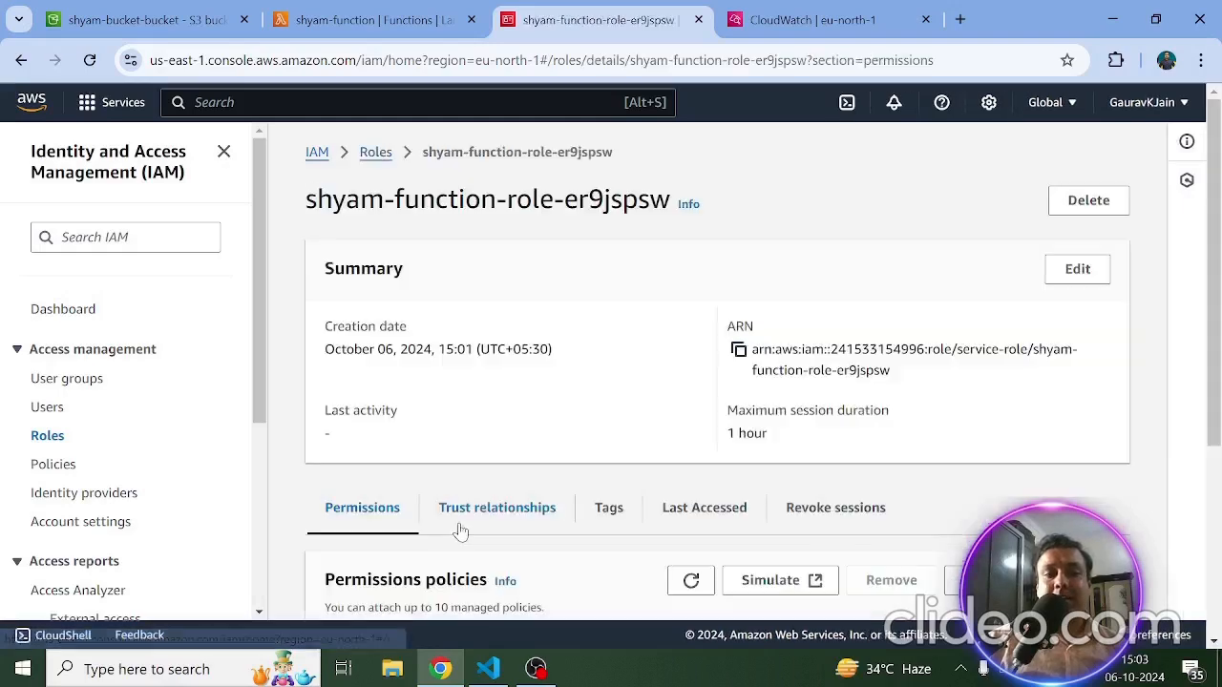
# Step: Review the role's permissions policies and open the form for attaching more policies to it
pyautogui.scroll(-2, 480, 428)
pyautogui.scroll(-1, 480, 428)
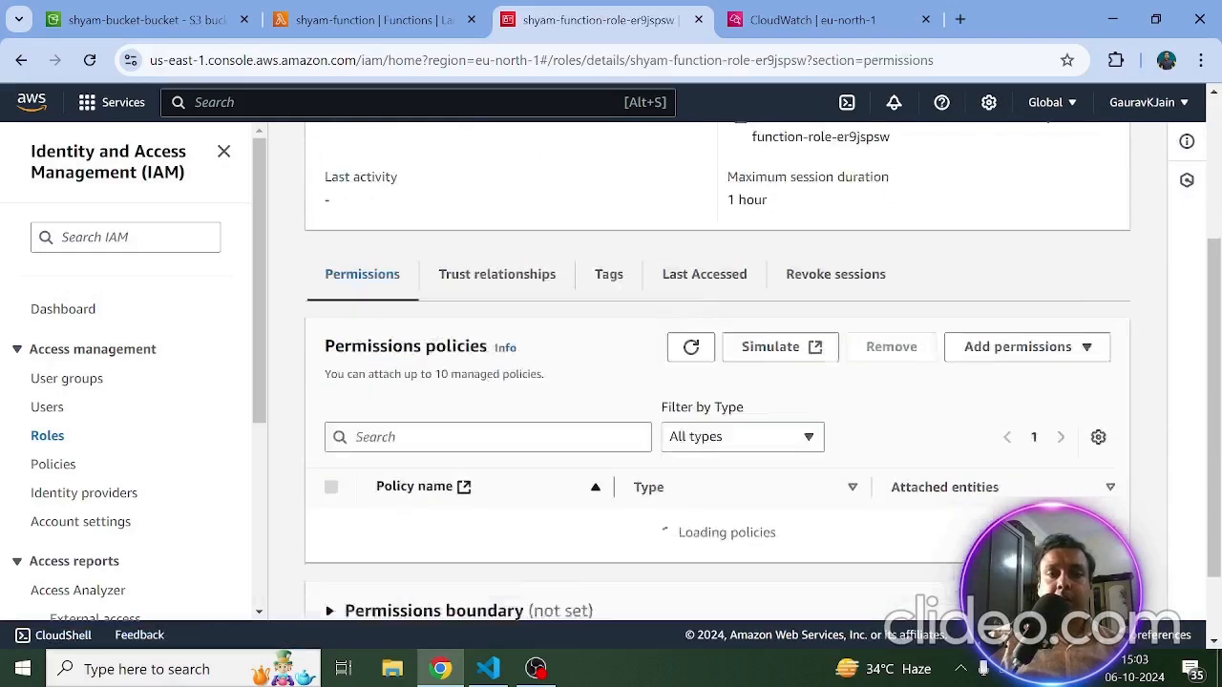
pyautogui.scroll(3, 479, 428)
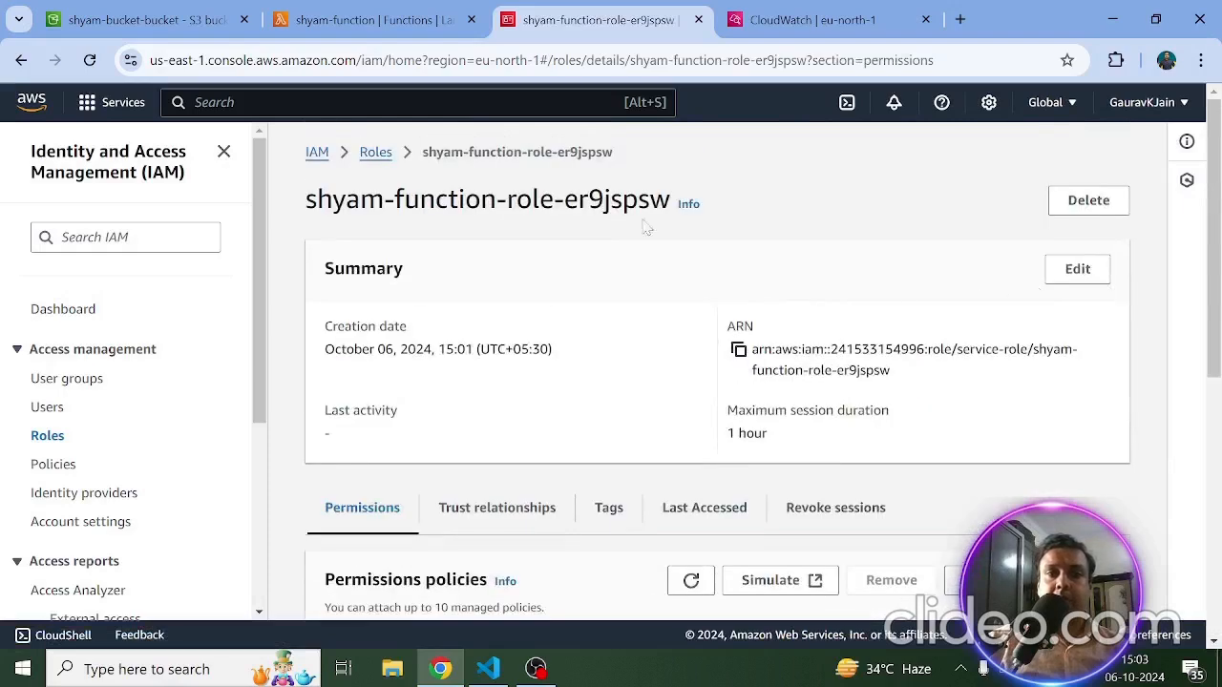
pyautogui.scroll(-3, 1015, 234)
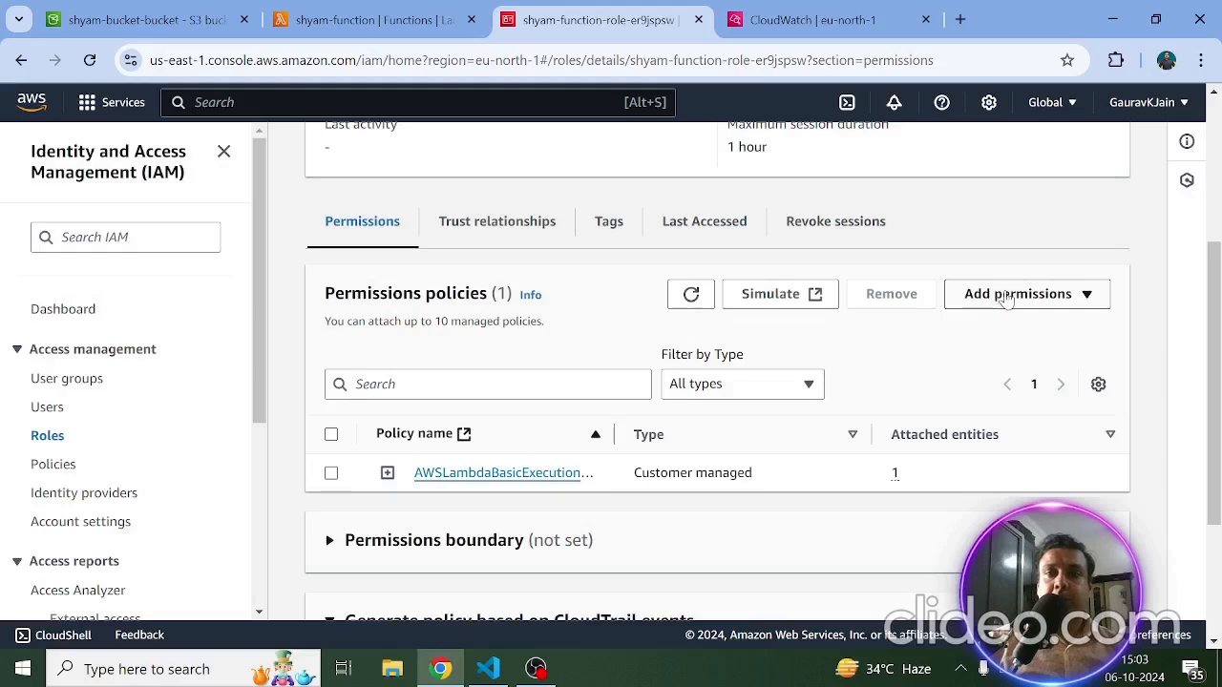
pyautogui.click(1006, 297)
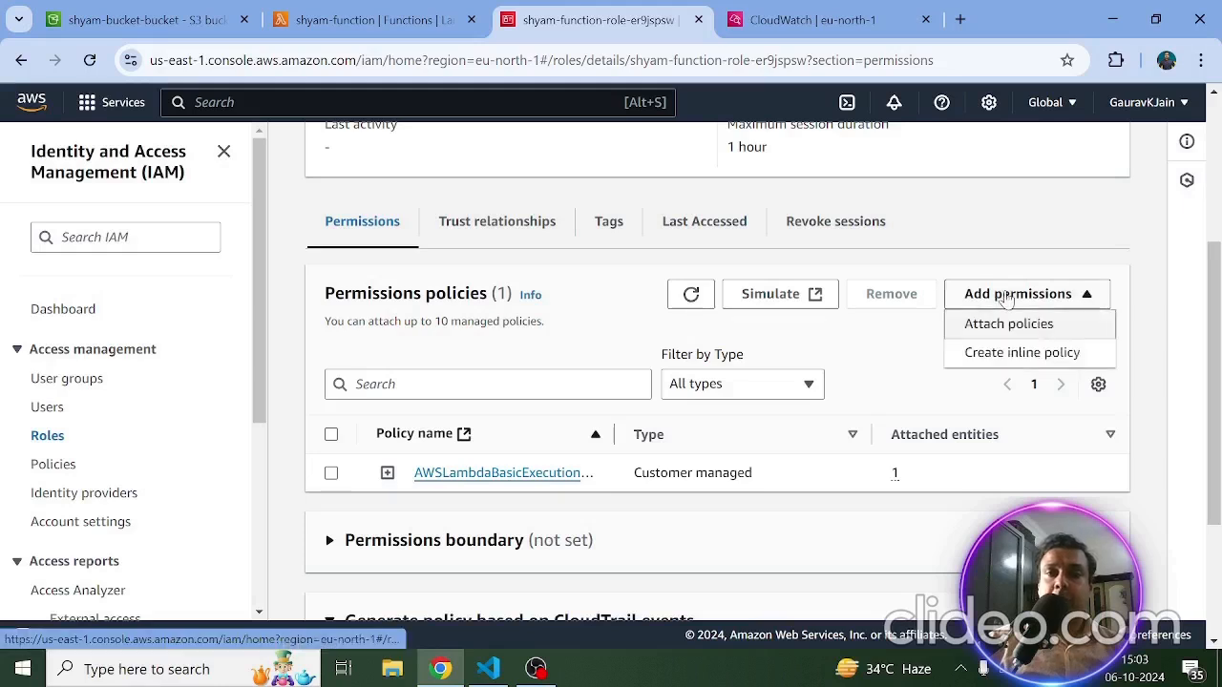
pyautogui.click(1016, 327)
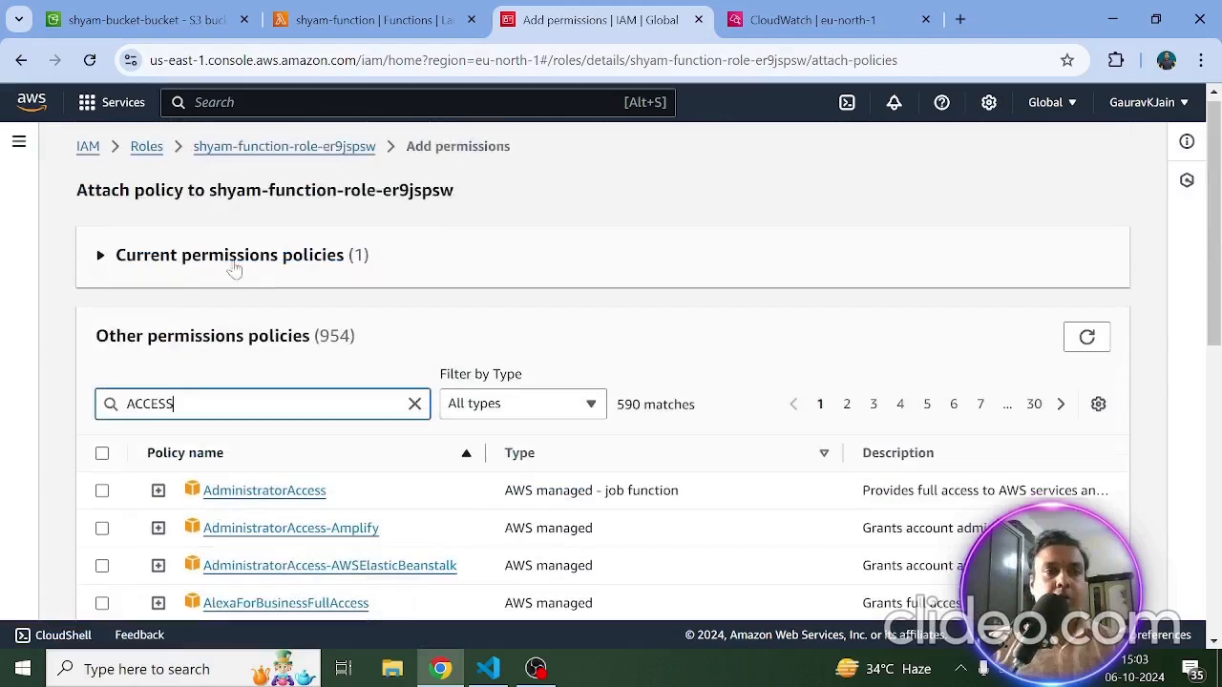
# Step: Filter the other permissions policies by "AmazonS3" in place of the existing search term
pyautogui.hotkey('shift', 'Left')
pyautogui.hotkey('shift', 'Left')
pyautogui.hotkey('shift', 'Left')
pyautogui.hotkey('shift', 'Left')
pyautogui.hotkey('shift', 'Left')
pyautogui.hotkey('shift', 'Left')
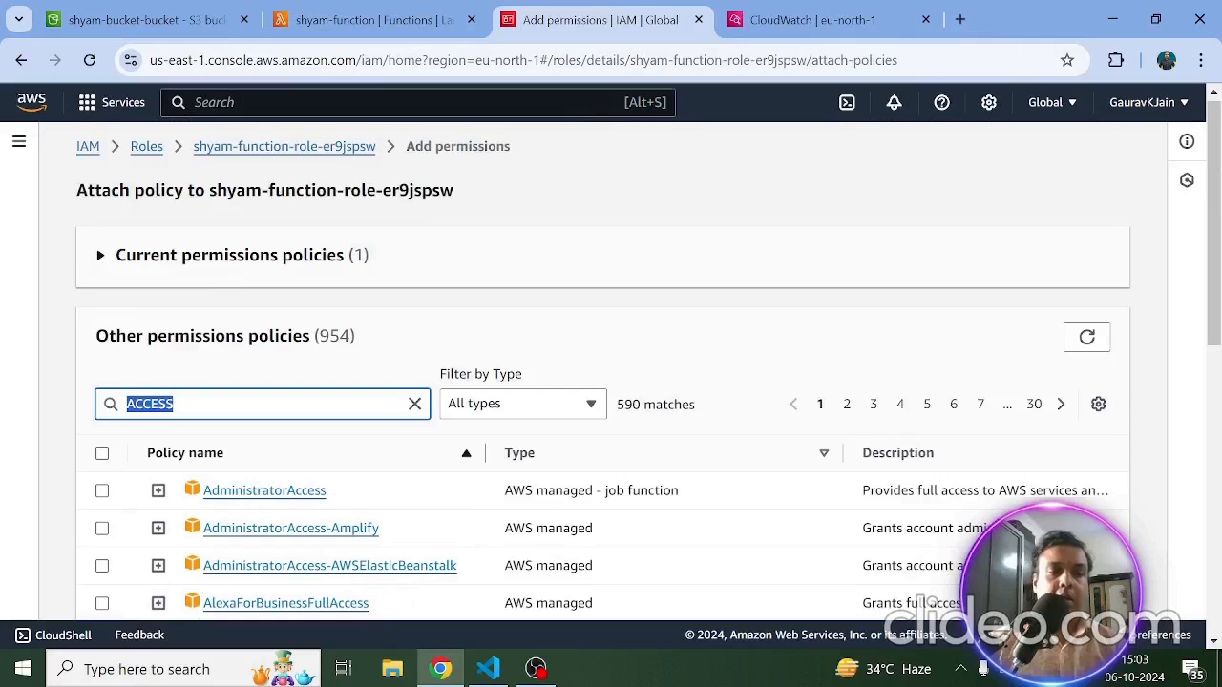
pyautogui.write('Amox')
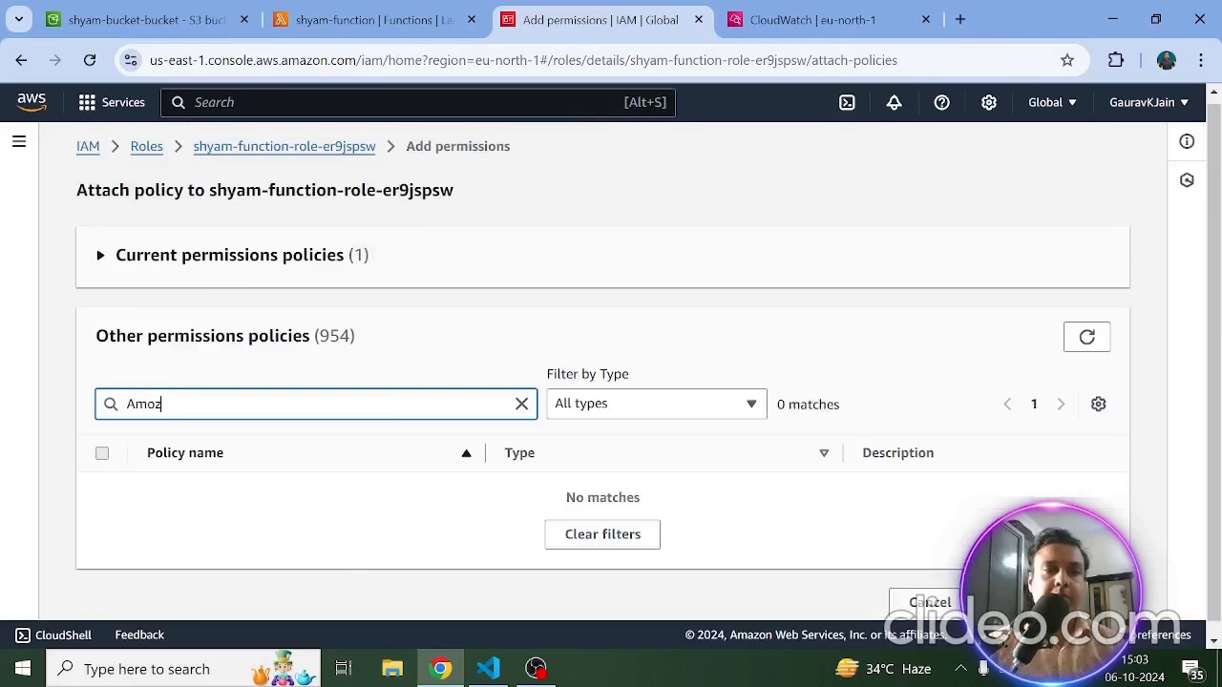
pyautogui.press('BackSpace')
pyautogui.press('BackSpace')
pyautogui.write('az')
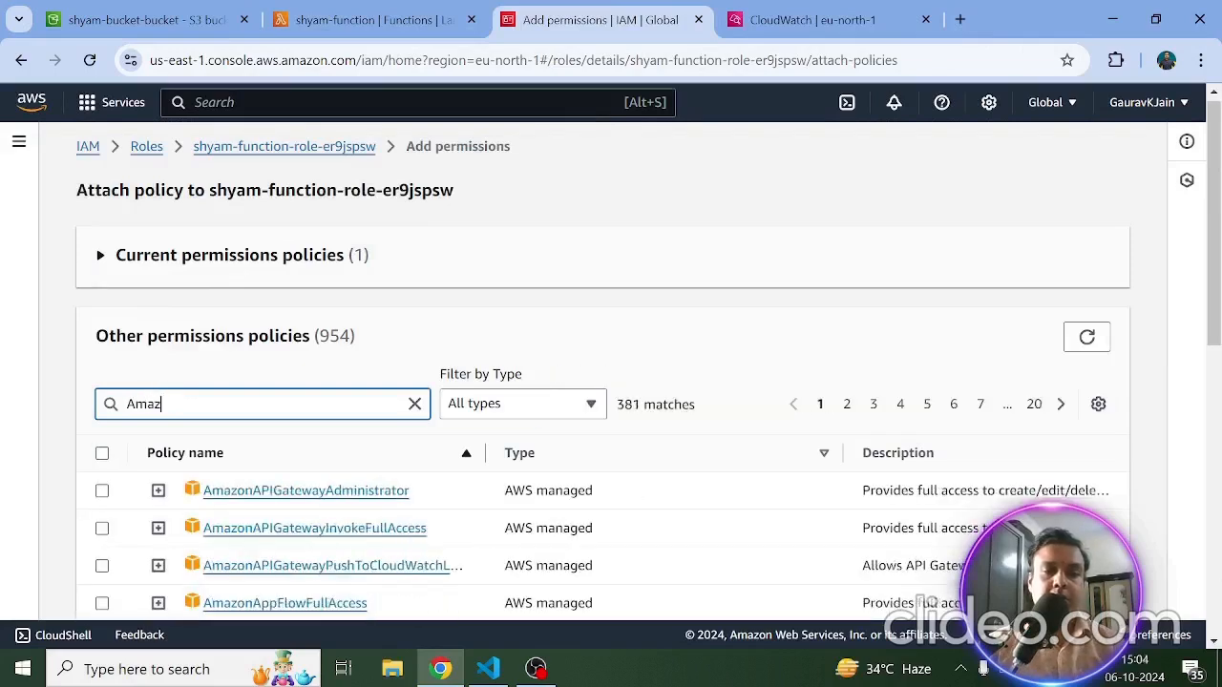
pyautogui.write('onA')
pyautogui.press('BackSpace')
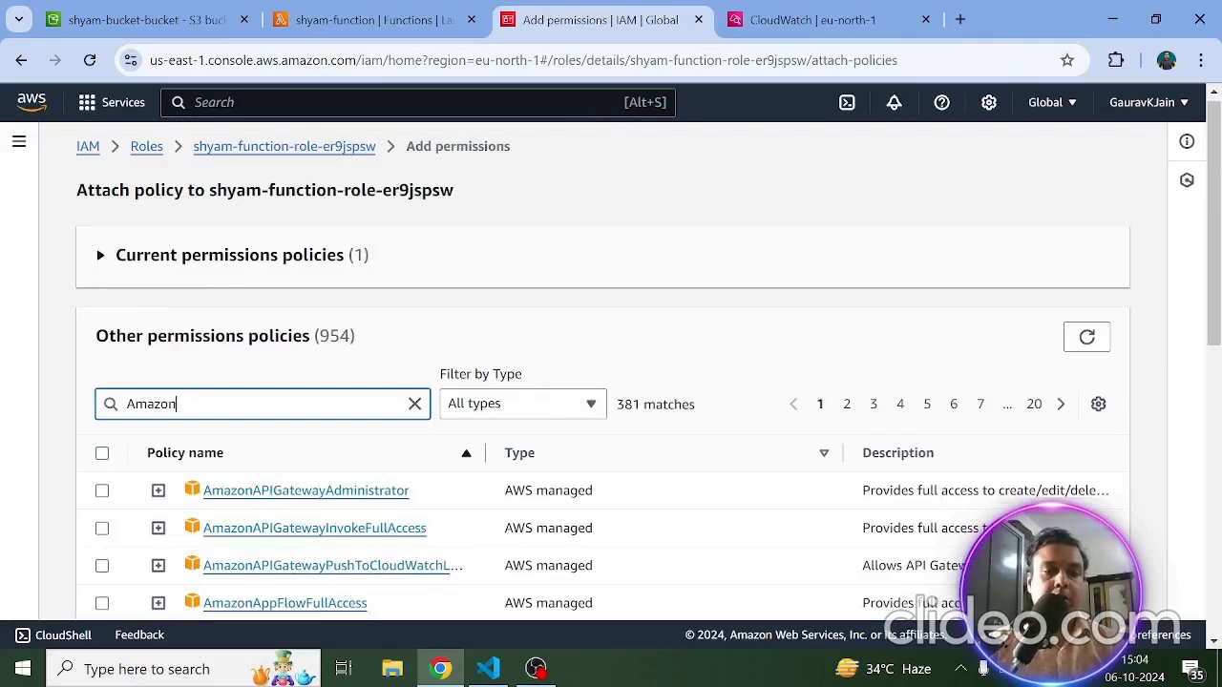
pyautogui.write('S3')
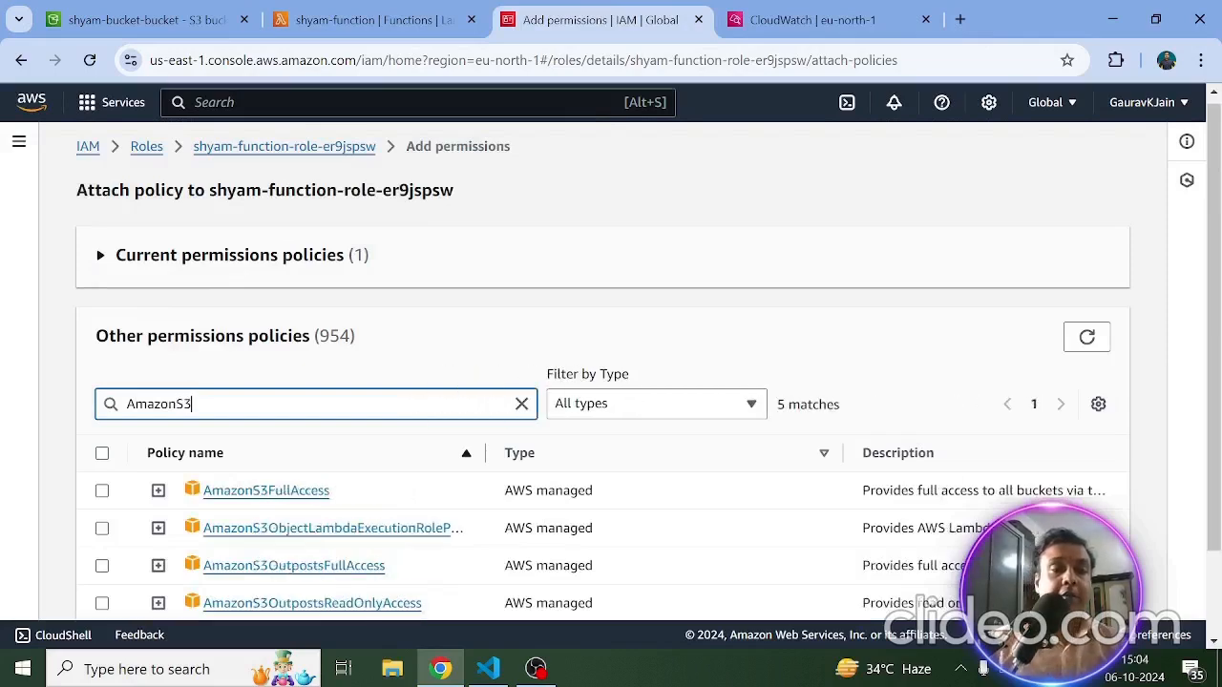
# Step: Attach the AmazonS3FullAccess policy to the function's role
pyautogui.scroll(-2, 277, 363)
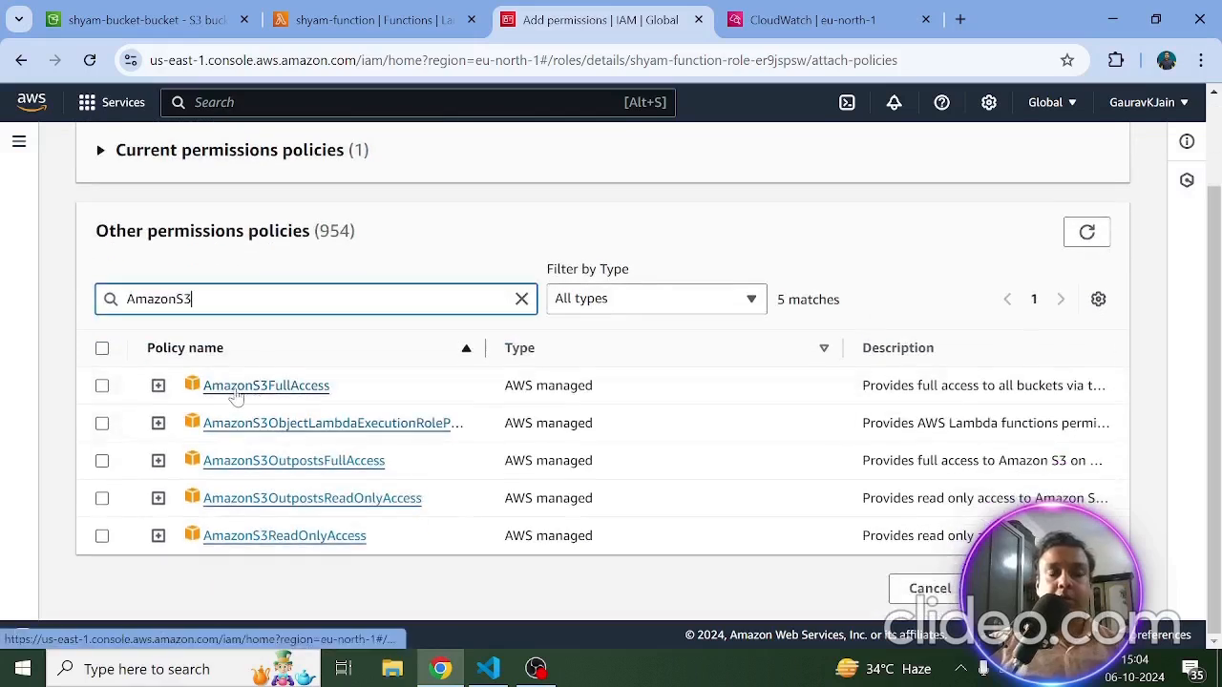
pyautogui.click(103, 386)
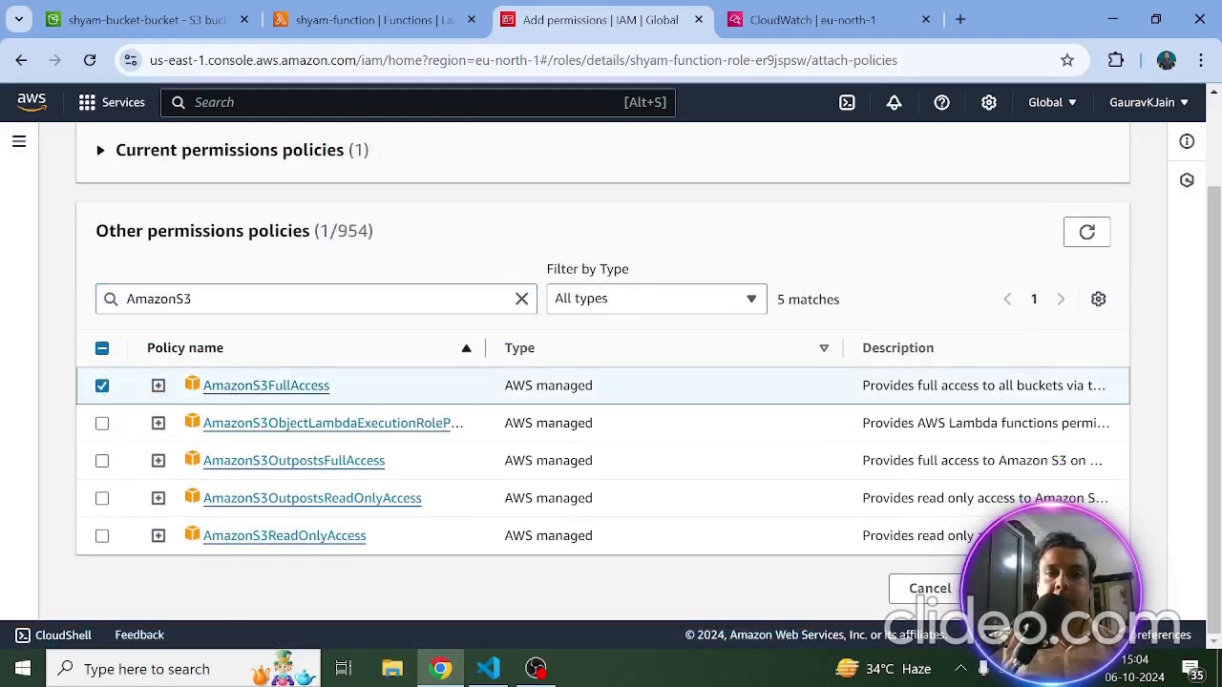
pyautogui.click(1054, 589)
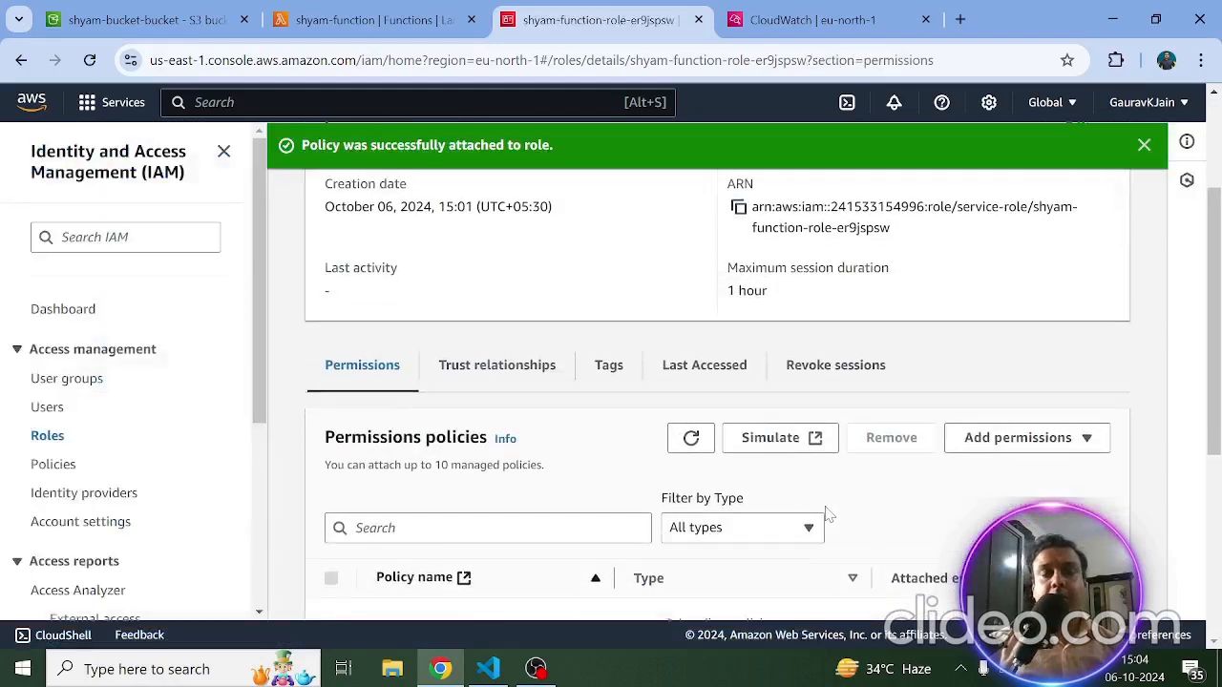
# Step: Revisit the S3 bucket and the Lambda function, and examine the policies attached to the role
pyautogui.scroll(-4, 550, 429)
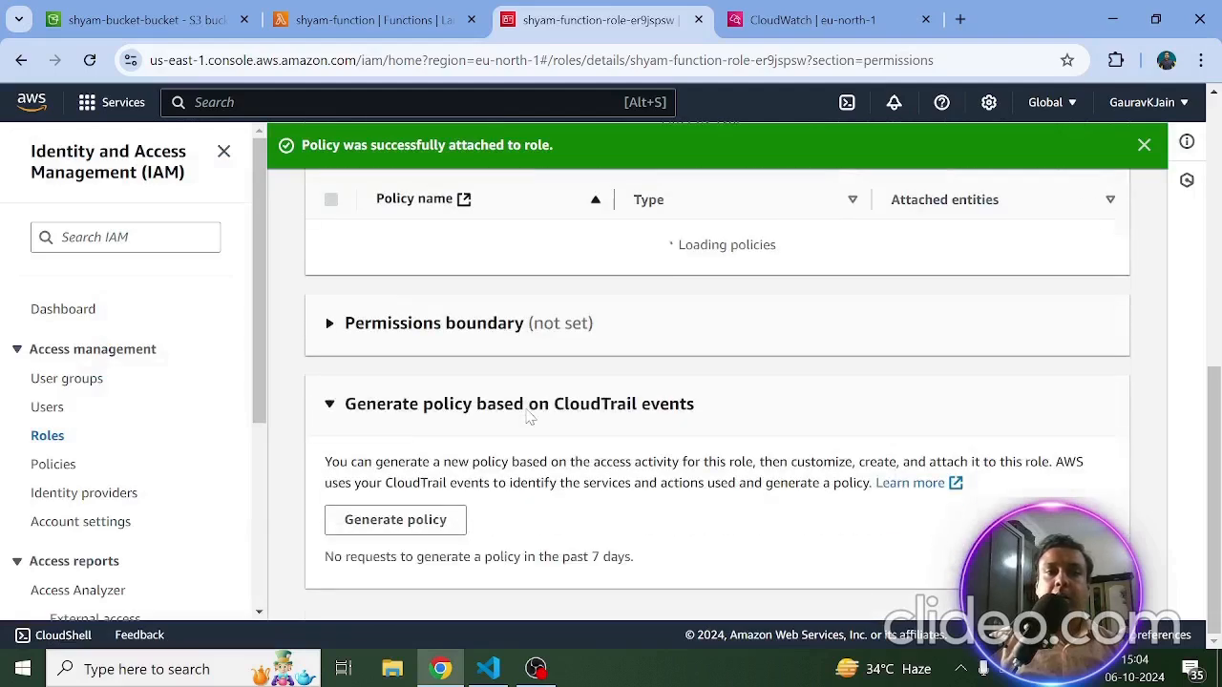
pyautogui.click(99, 20)
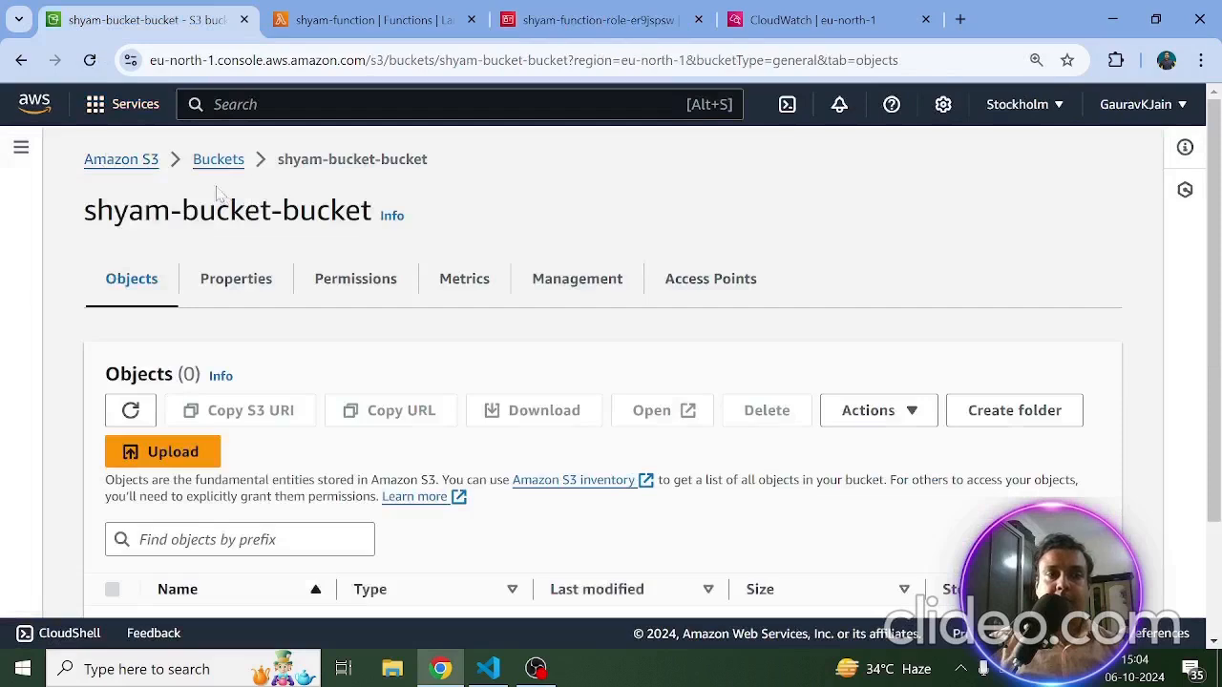
pyautogui.click(313, 21)
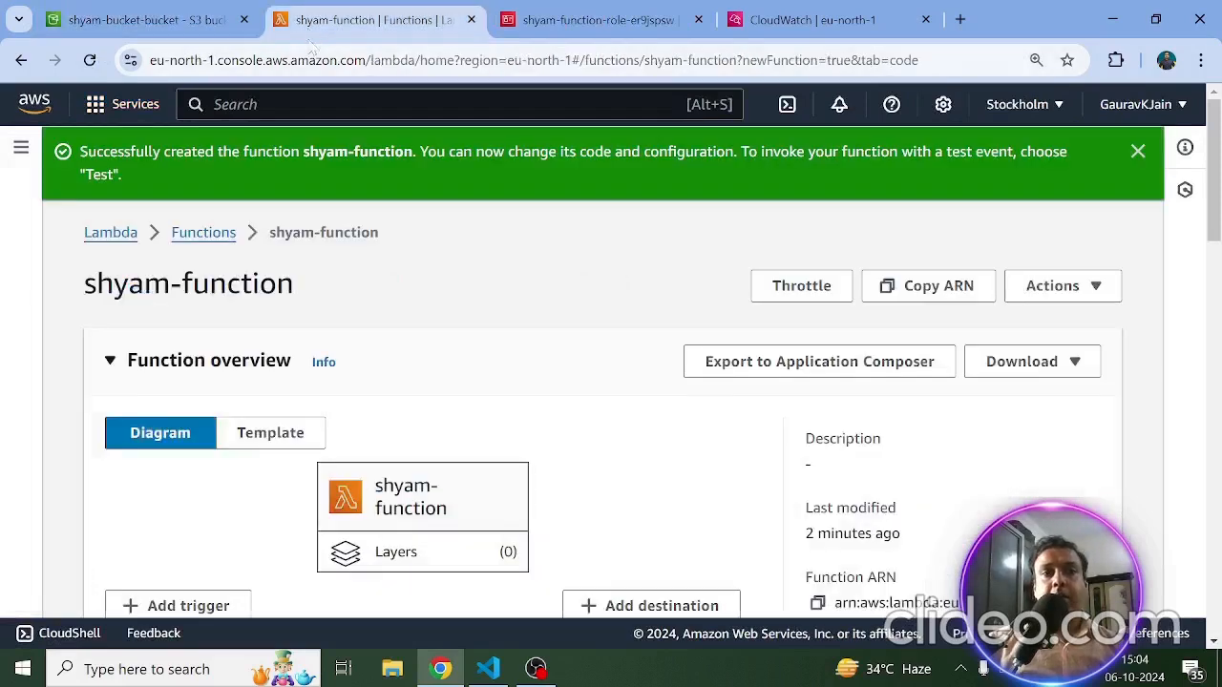
pyautogui.click(563, 19)
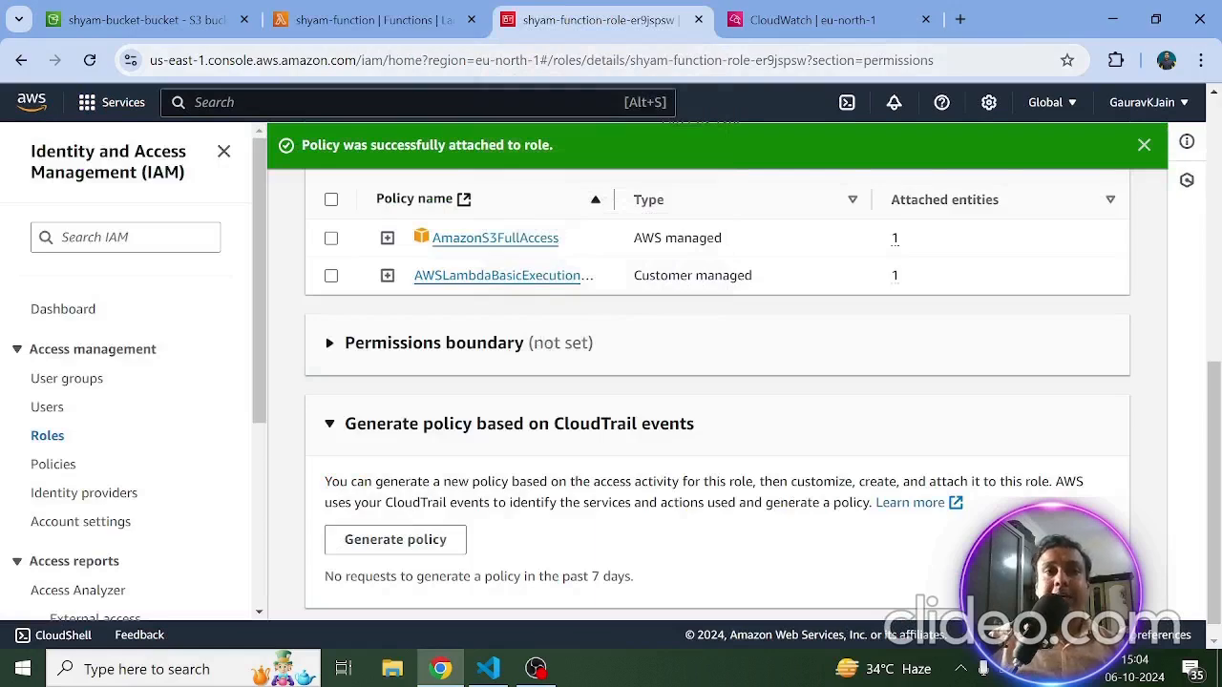
pyautogui.scroll(-1, 471, 319)
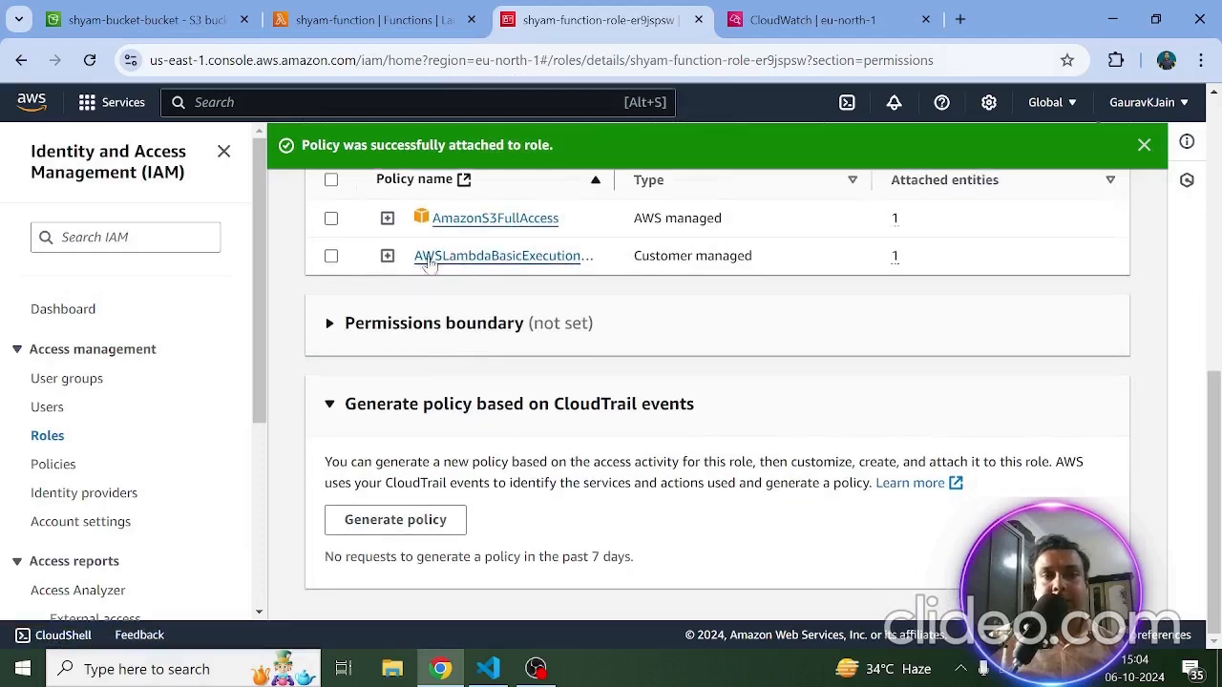
# Step: Examine the services allowed by the AmazonS3FullAccess policy, close its page and select both policies attached to the role
pyautogui.click(482, 225)
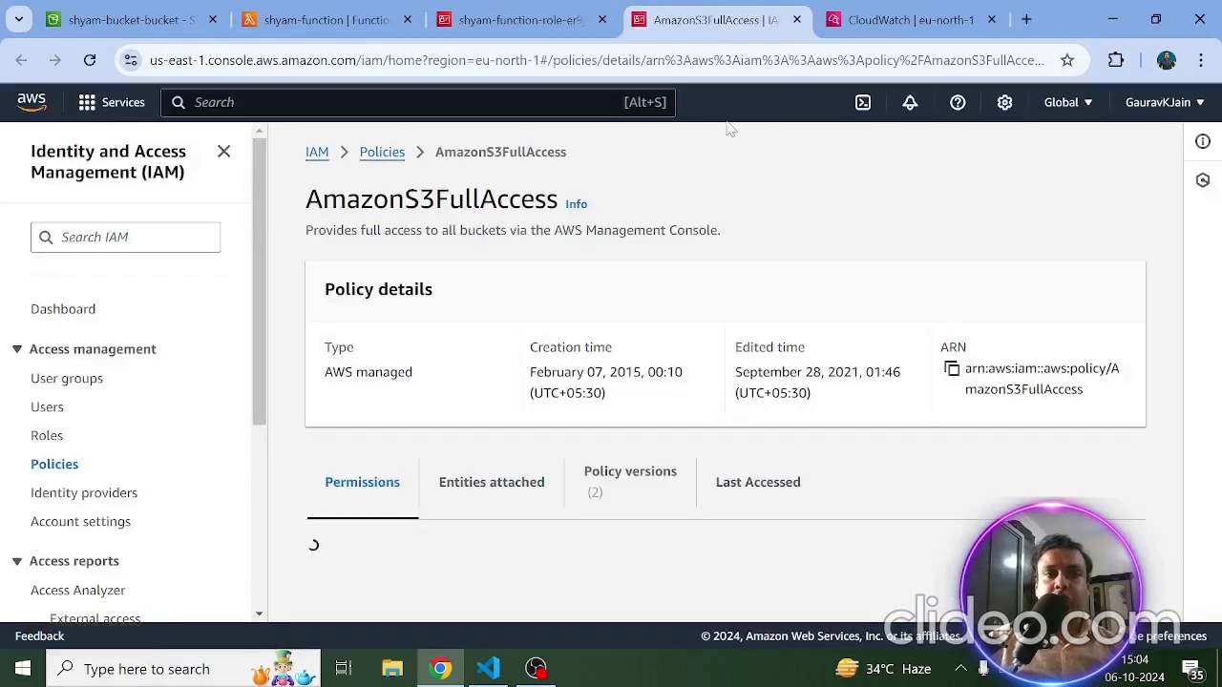
pyautogui.scroll(-3, 652, 286)
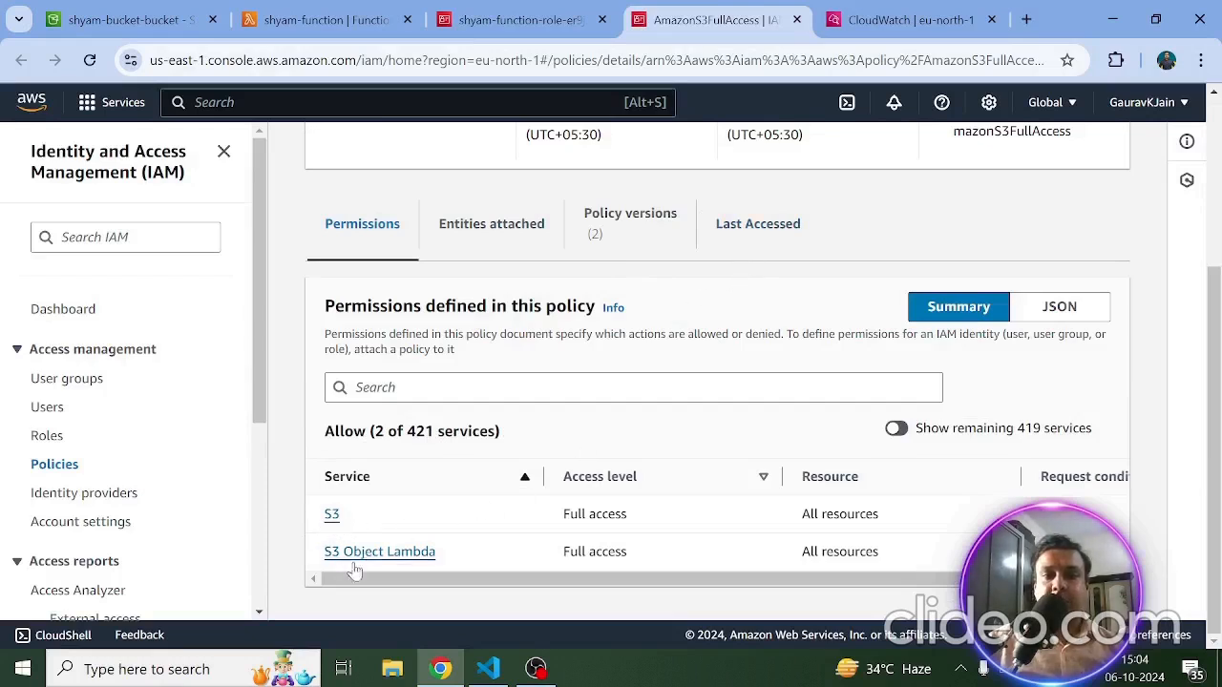
pyautogui.click(797, 20)
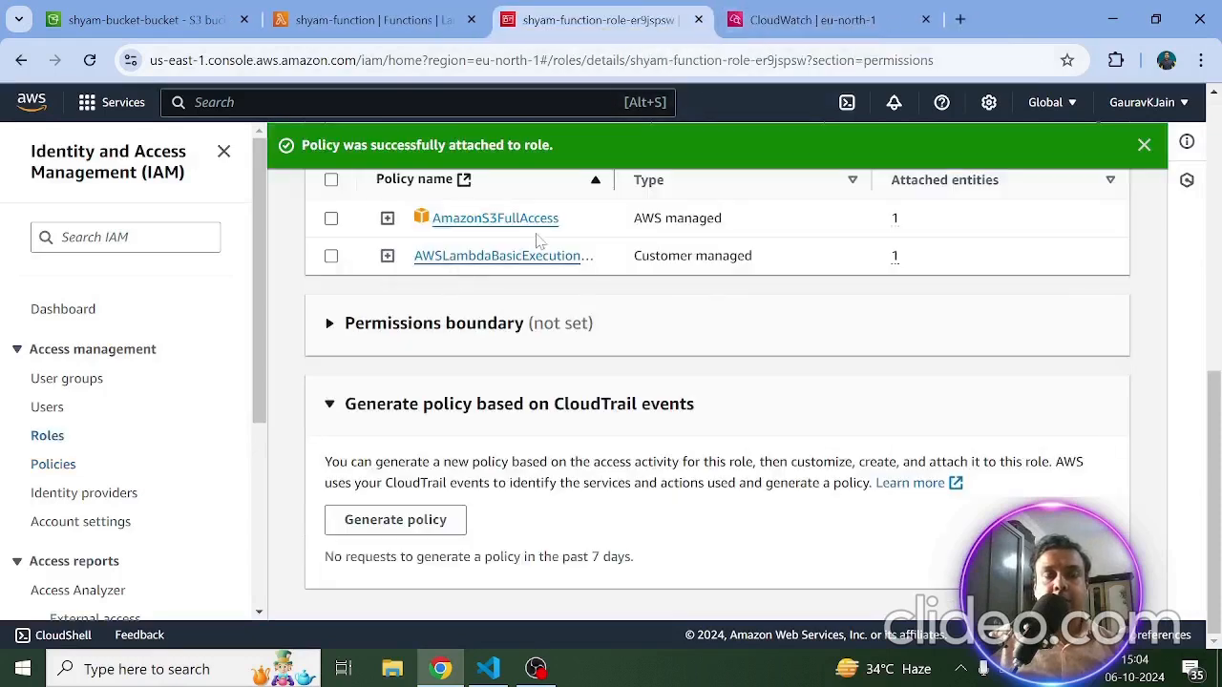
pyautogui.click(331, 256)
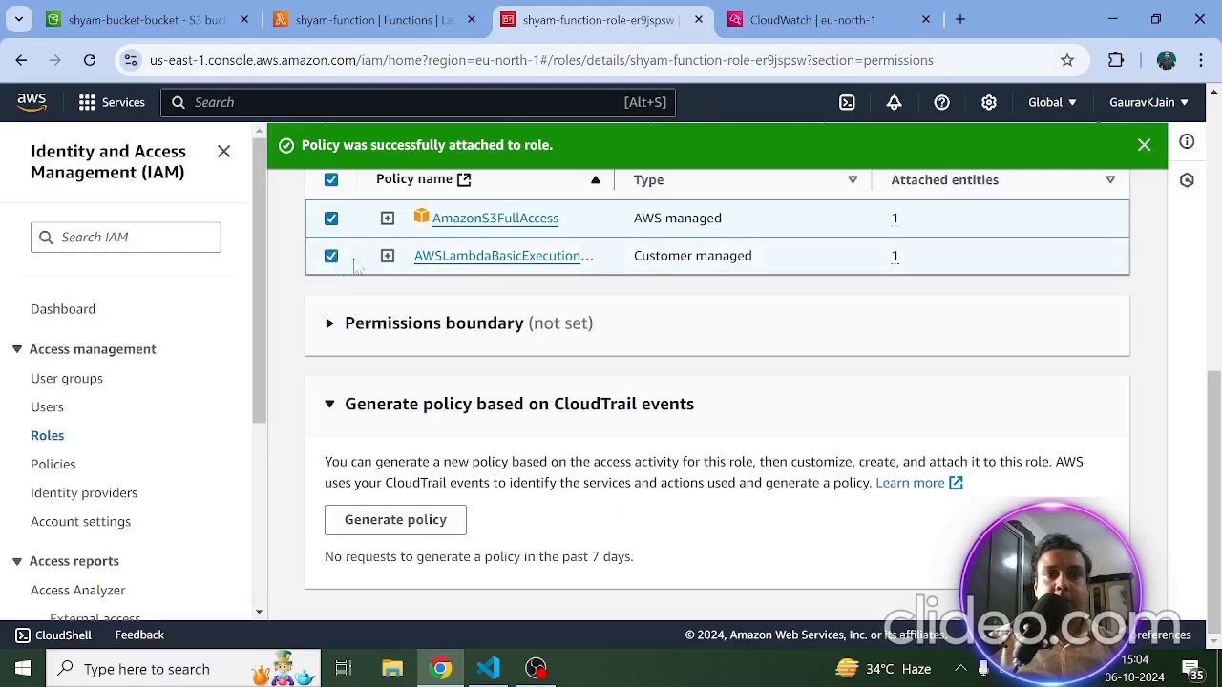
# Step: Expand the AmazonS3FullAccess policy in the role's permissions list and examine the actions and resource in its JSON
pyautogui.click(387, 217)
pyautogui.scroll(-1, 470, 248)
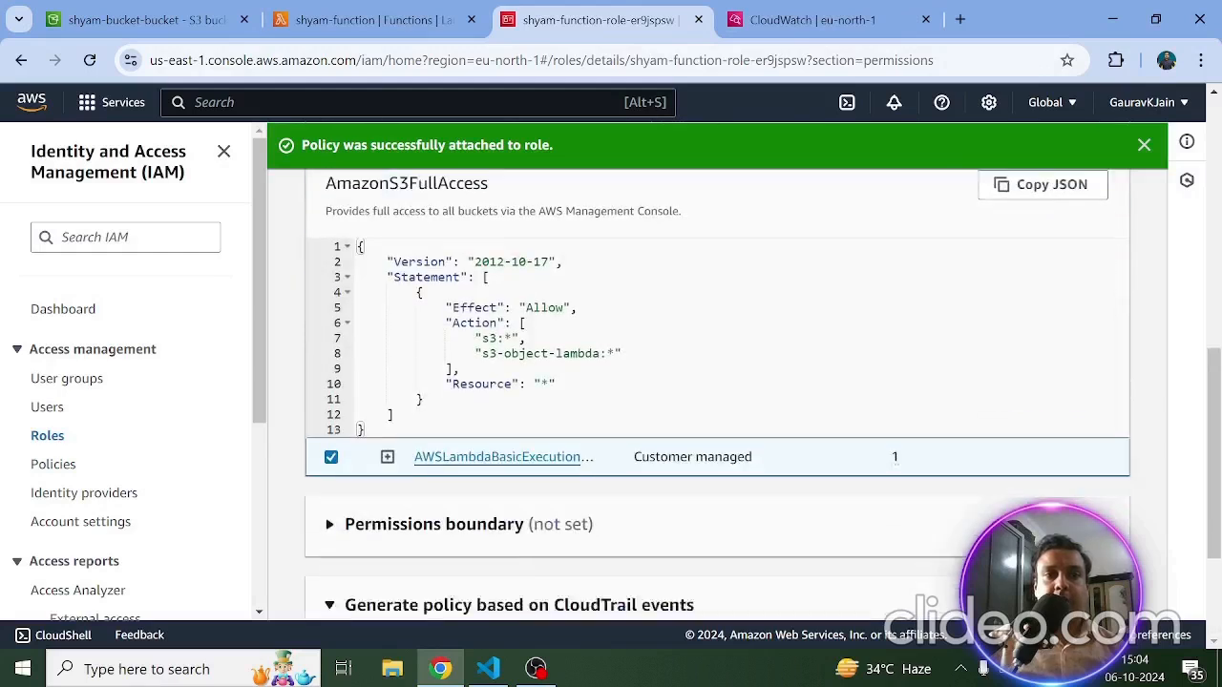
pyautogui.moveTo(615, 342); pyautogui.dragTo(481, 342)
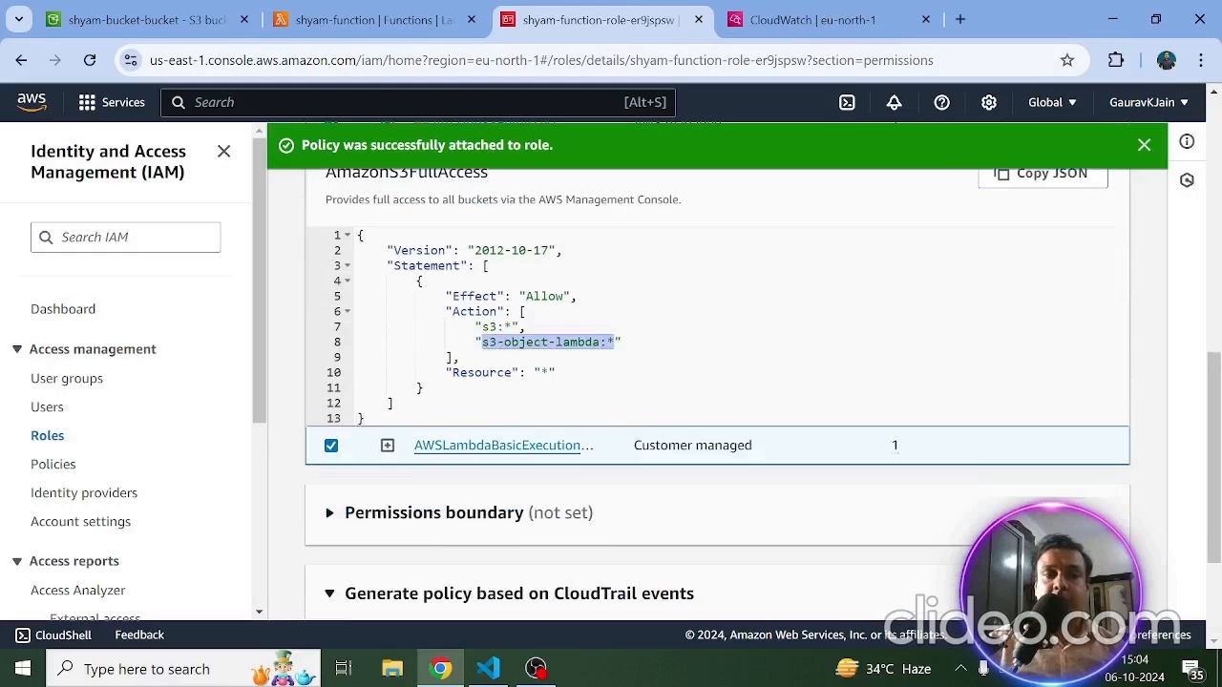
pyautogui.doubleClick(482, 372)
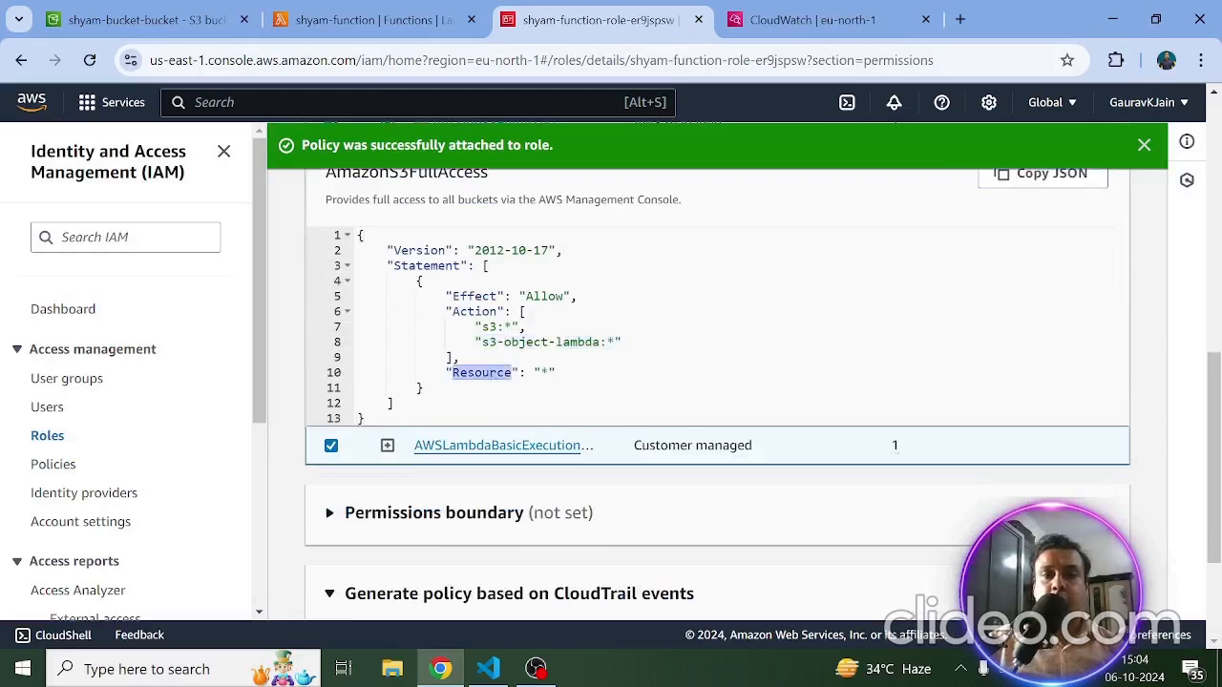
pyautogui.click(484, 372)
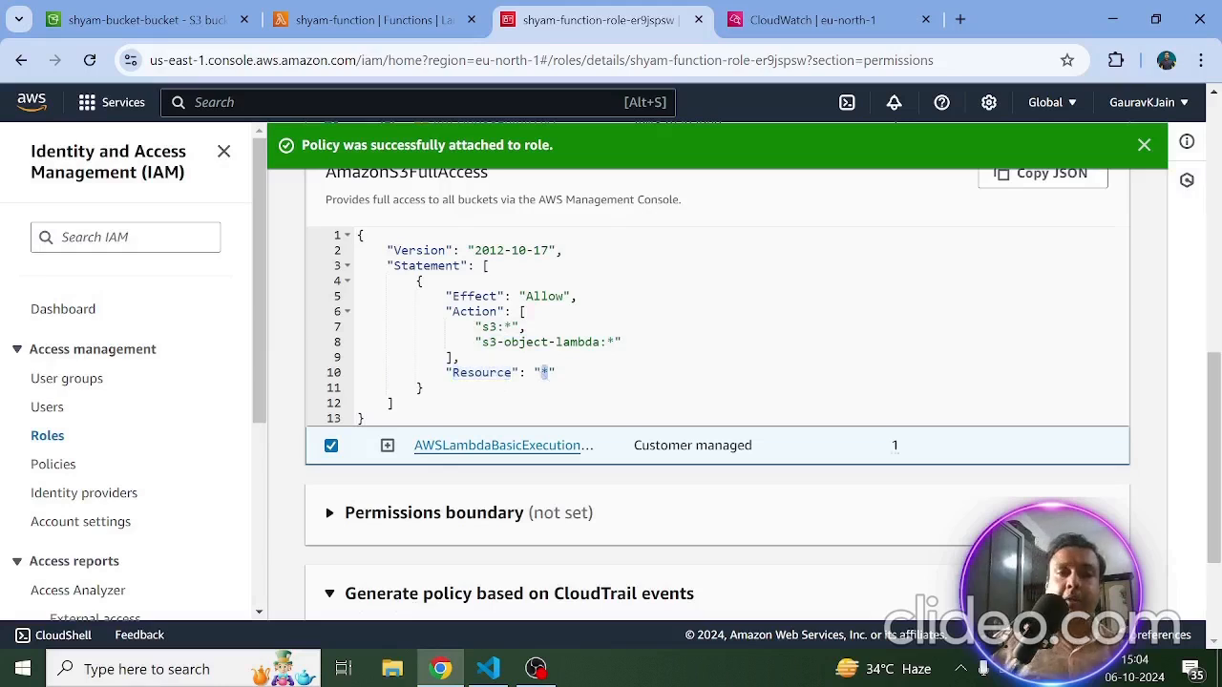
# Step: Revisit the Lambda function, its role's permissions and the S3 bucket's objects, finishing on the function overview
pyautogui.click(336, 37)
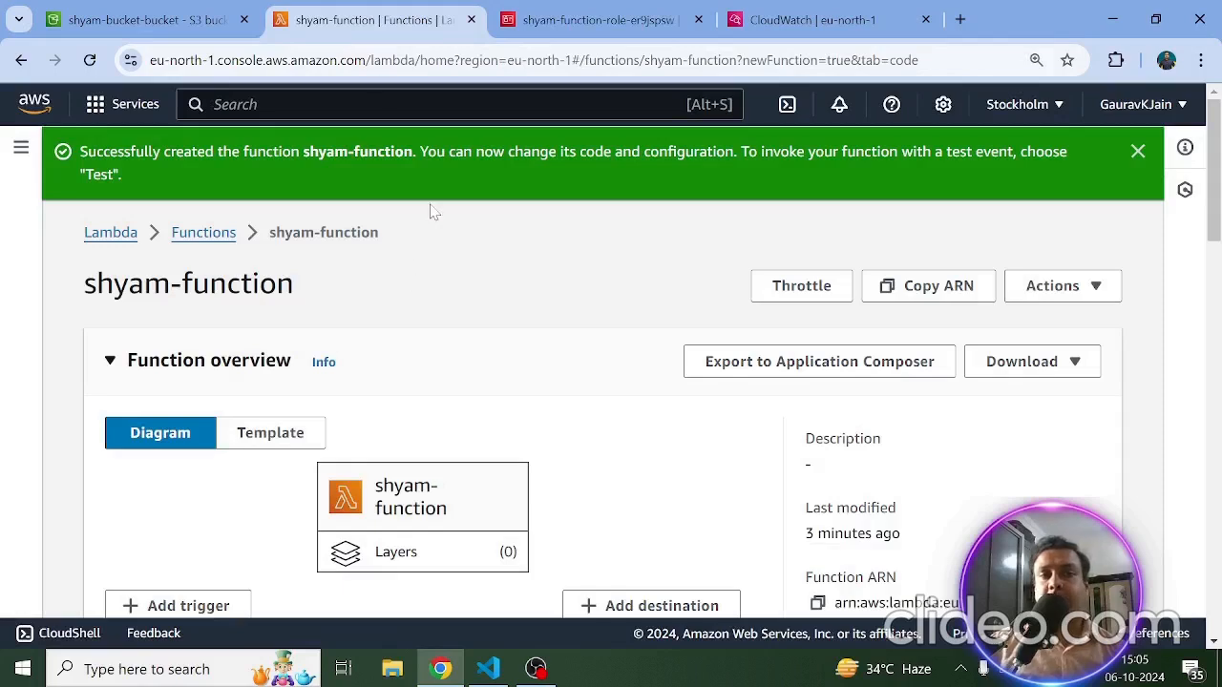
pyautogui.click(576, 21)
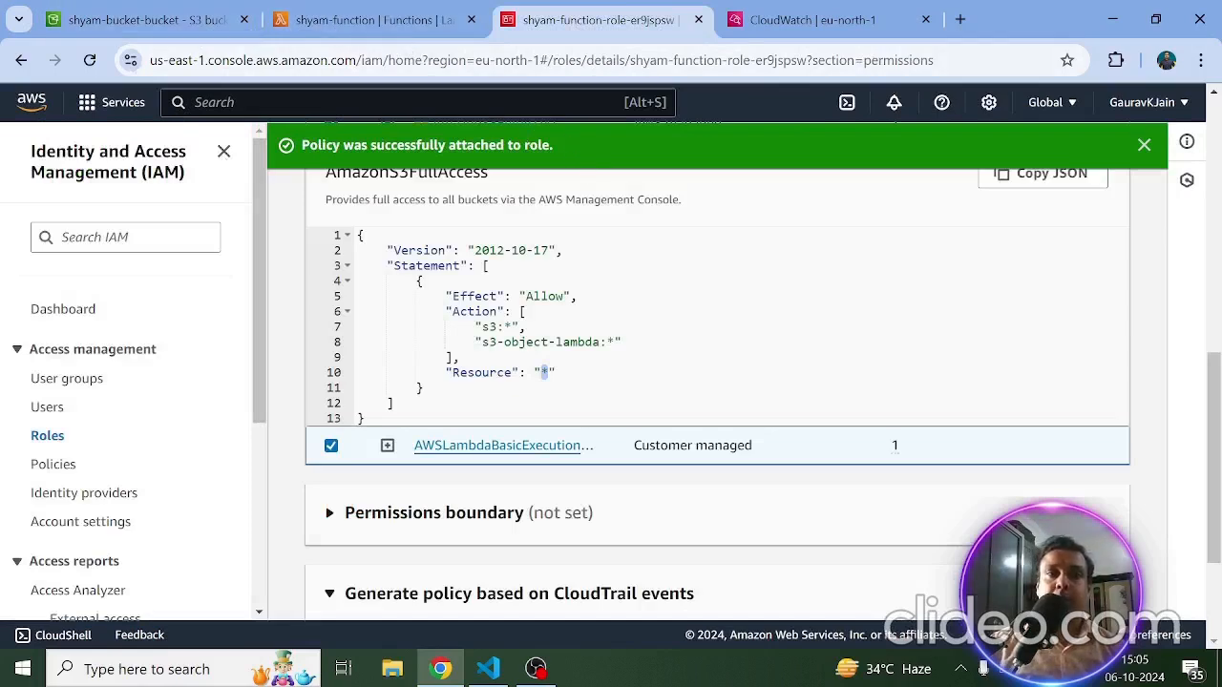
pyautogui.click(371, 27)
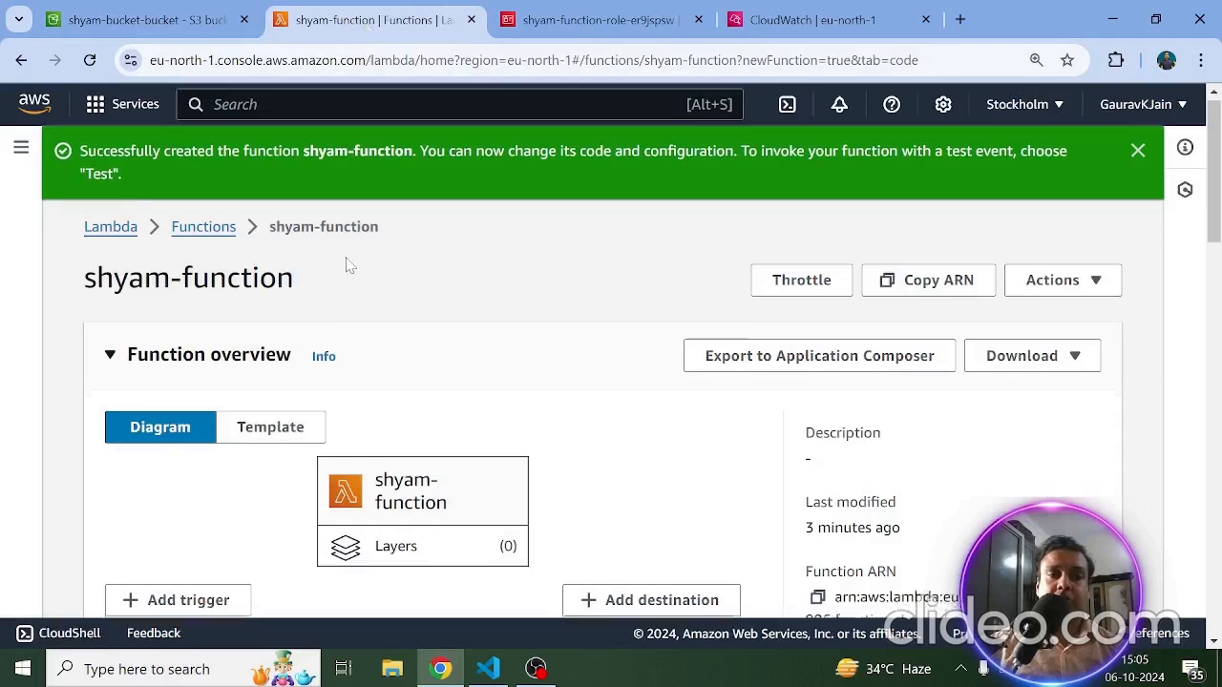
pyautogui.scroll(-2, 351, 266)
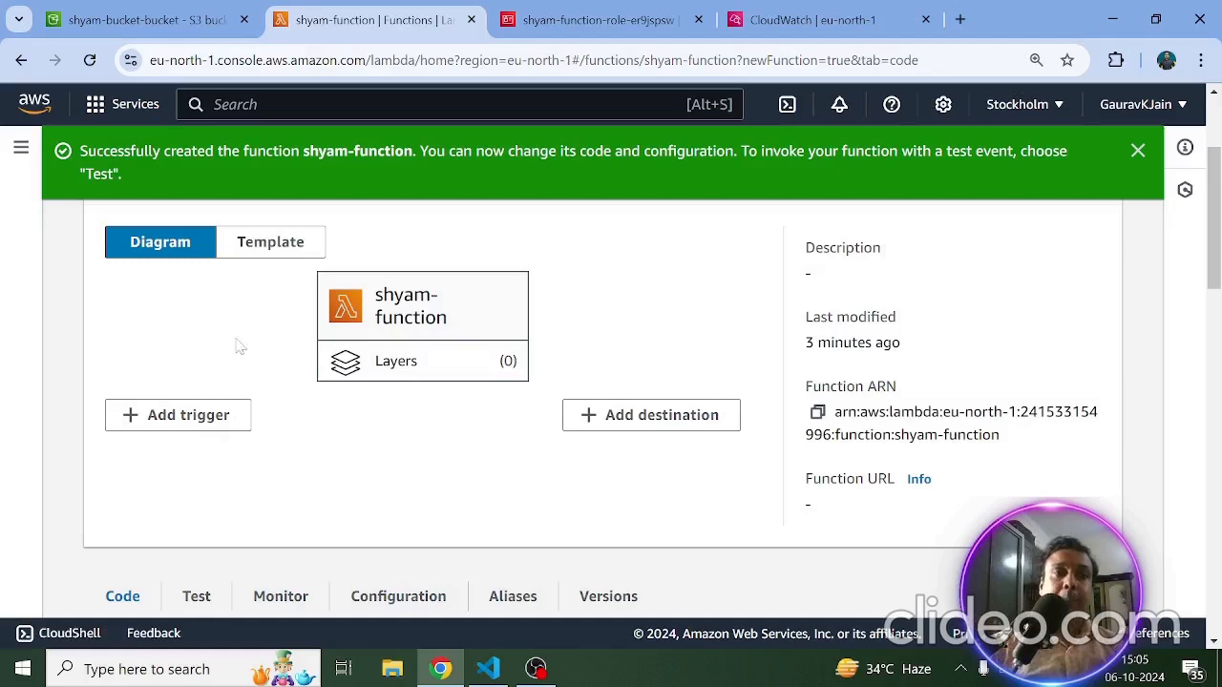
pyautogui.click(196, 14)
pyautogui.scroll(-1, 239, 399)
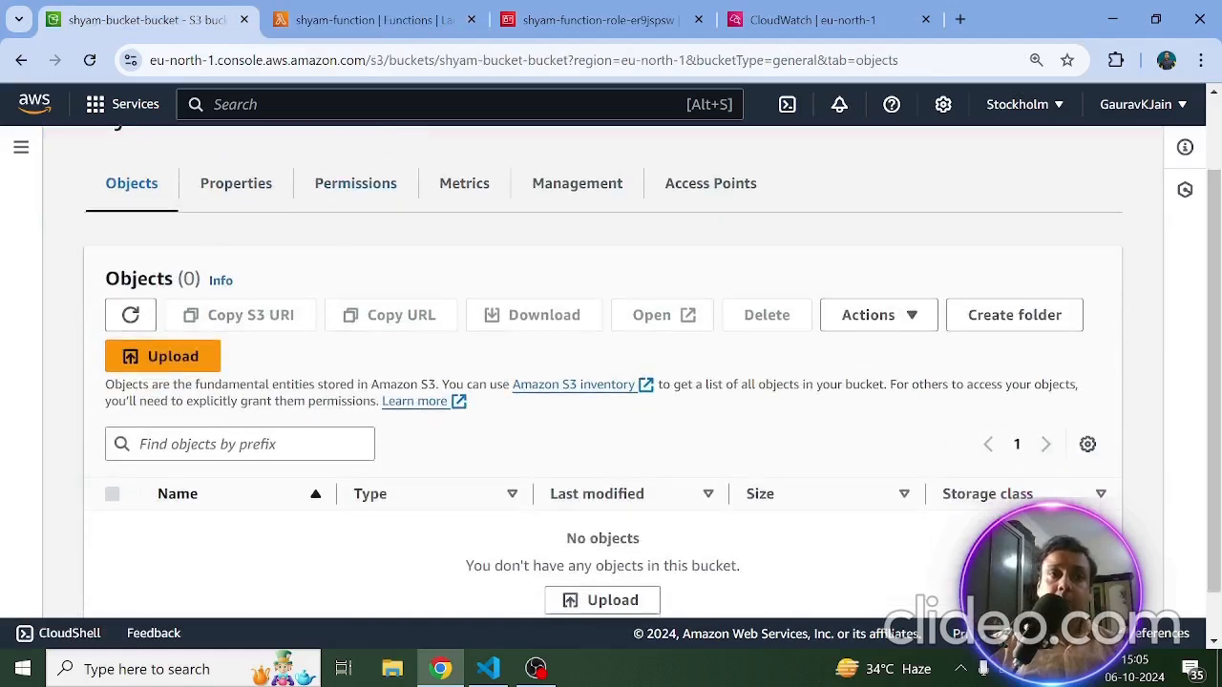
pyautogui.click(336, 32)
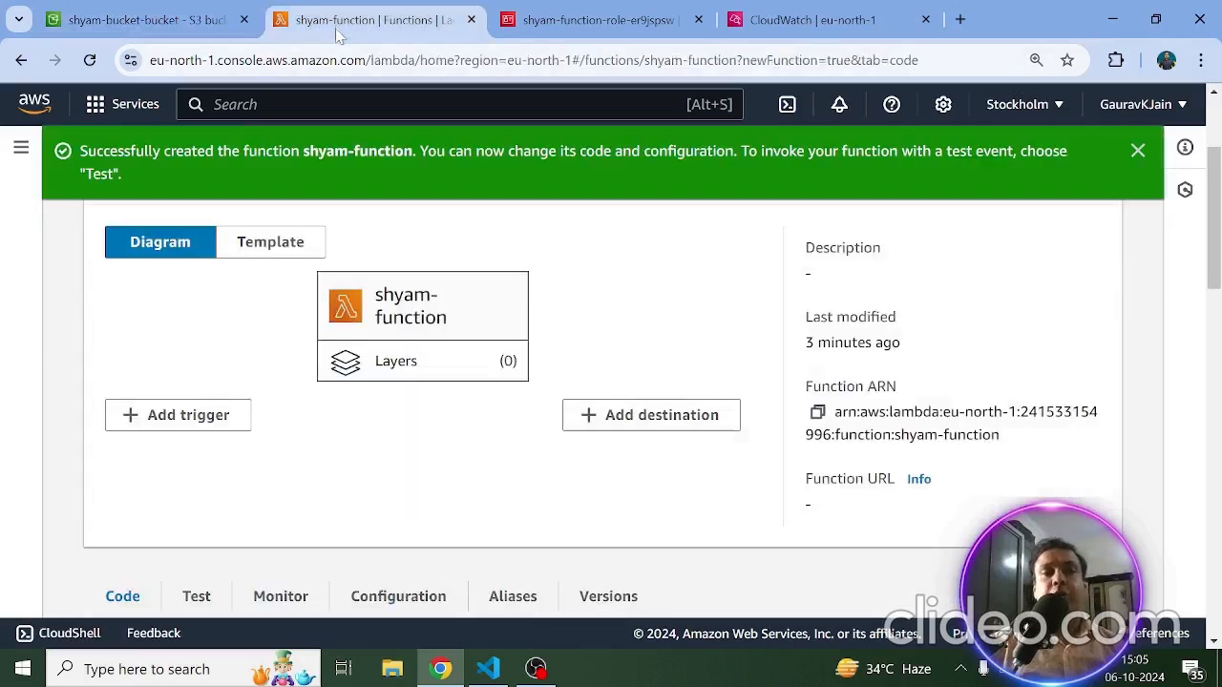
# Step: Switch to Visual Studio Code and show only lambda_function.py, enlarged, with the Explorer hidden and the Welcome page closed
pyautogui.click(488, 668)
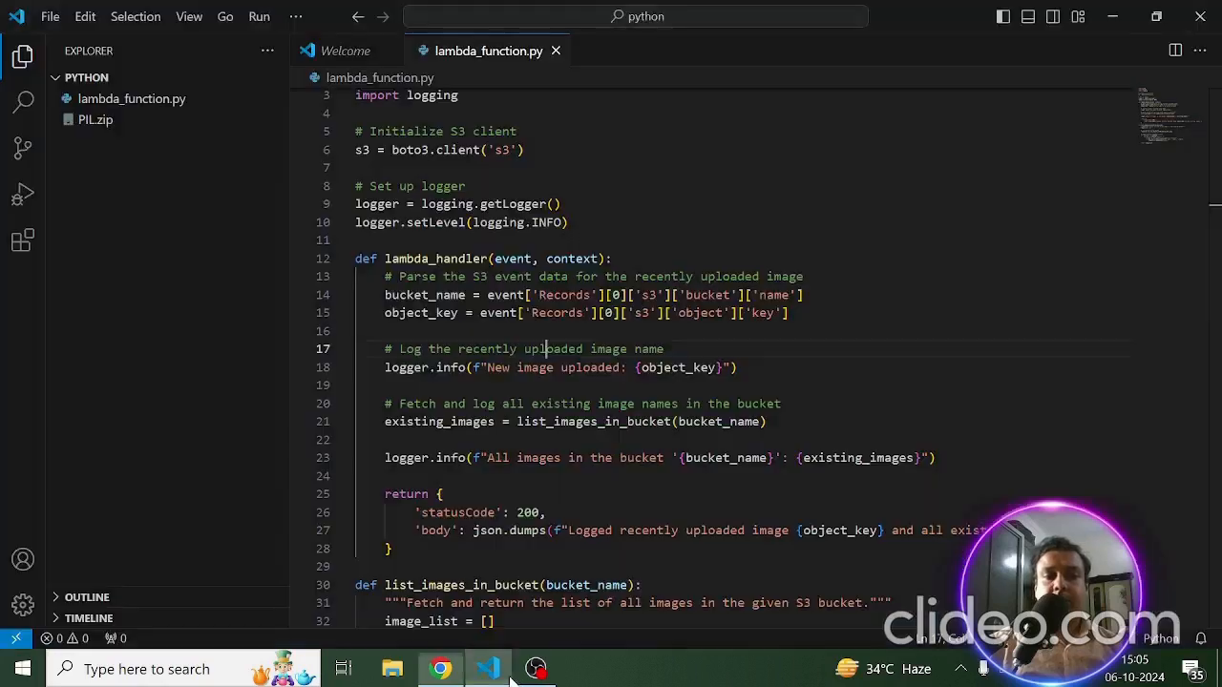
pyautogui.scroll(-1, 552, 253)
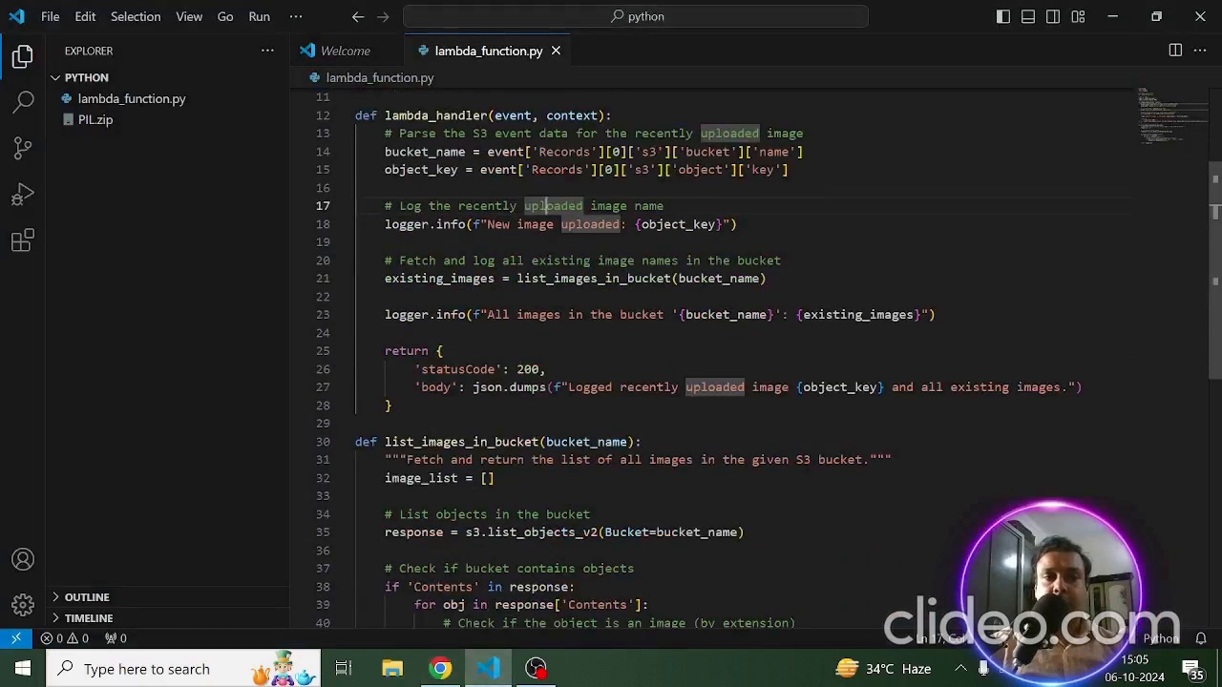
pyautogui.scroll(3, 552, 206)
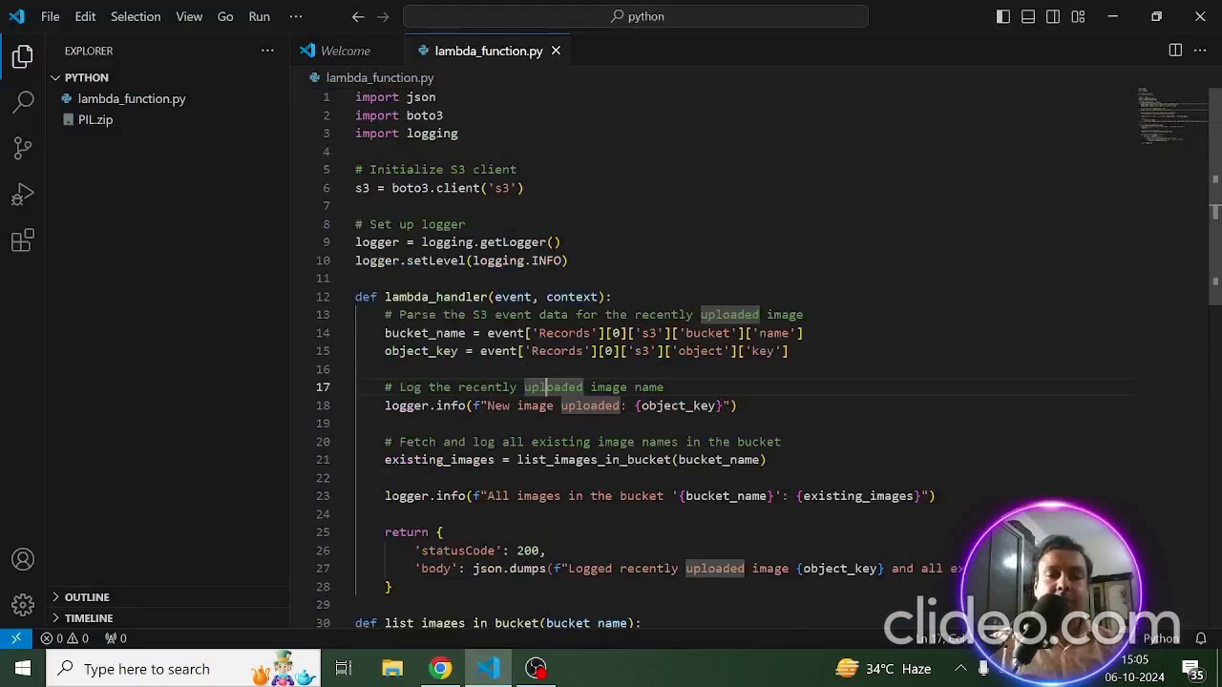
pyautogui.hotkey('ctrl', '=')
pyautogui.hotkey('ctrl', '=')
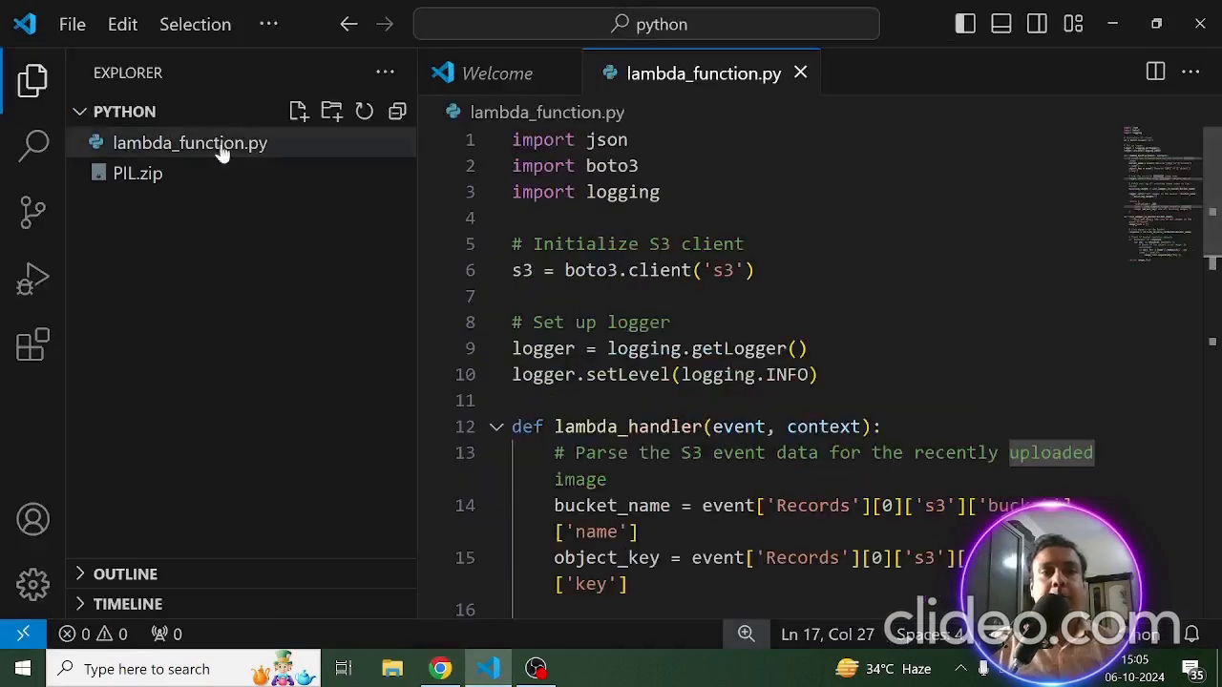
pyautogui.click(52, 88)
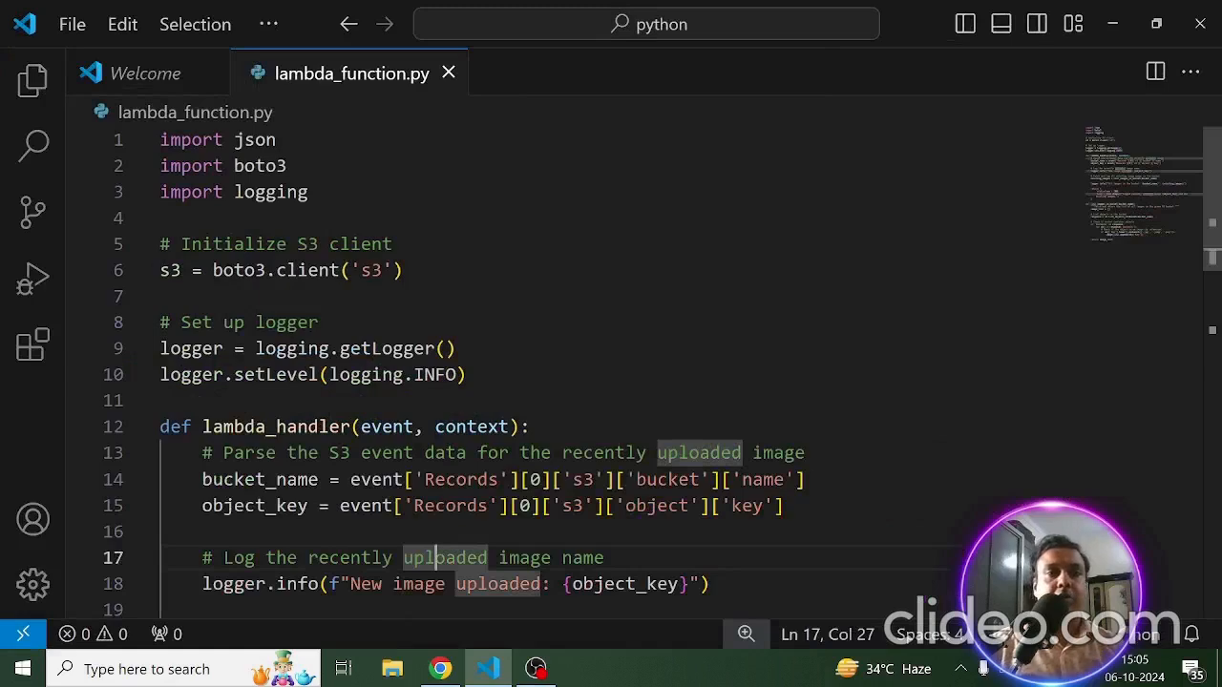
pyautogui.click(209, 73)
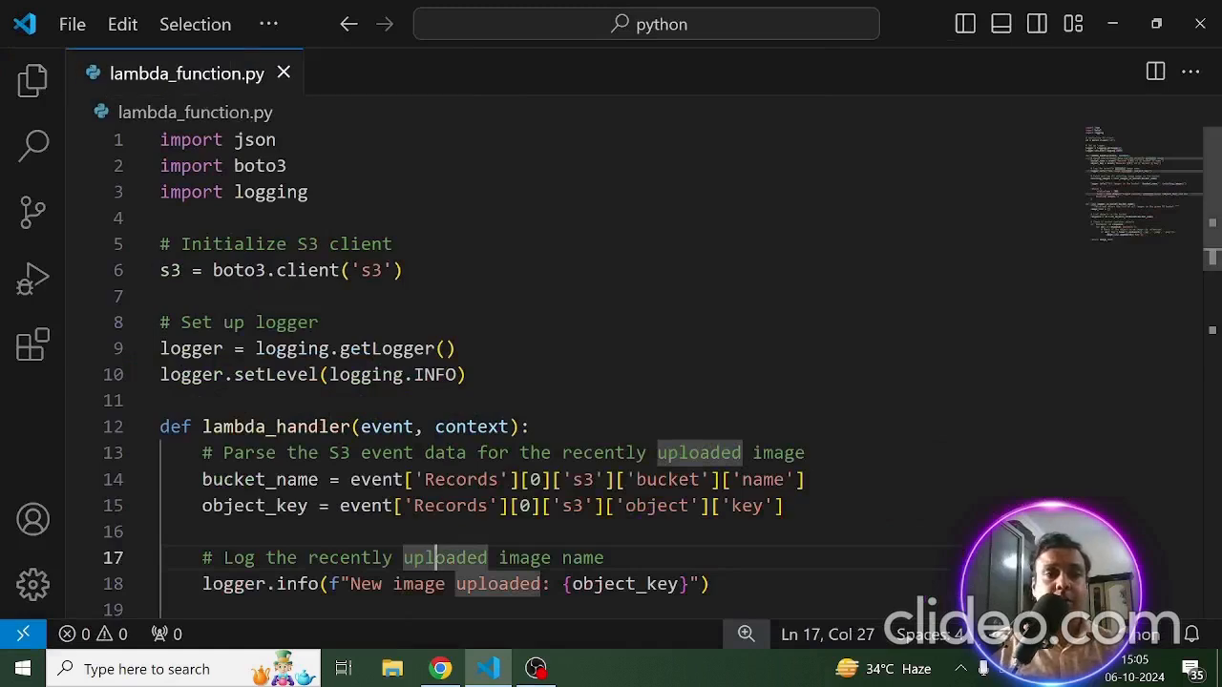
# Step: Examine the S3 bucket's objects, the lambda_function.py code and the CloudWatch log groups, switching between the browser and Visual Studio Code
pyautogui.hotkey('alt', 'Tab')
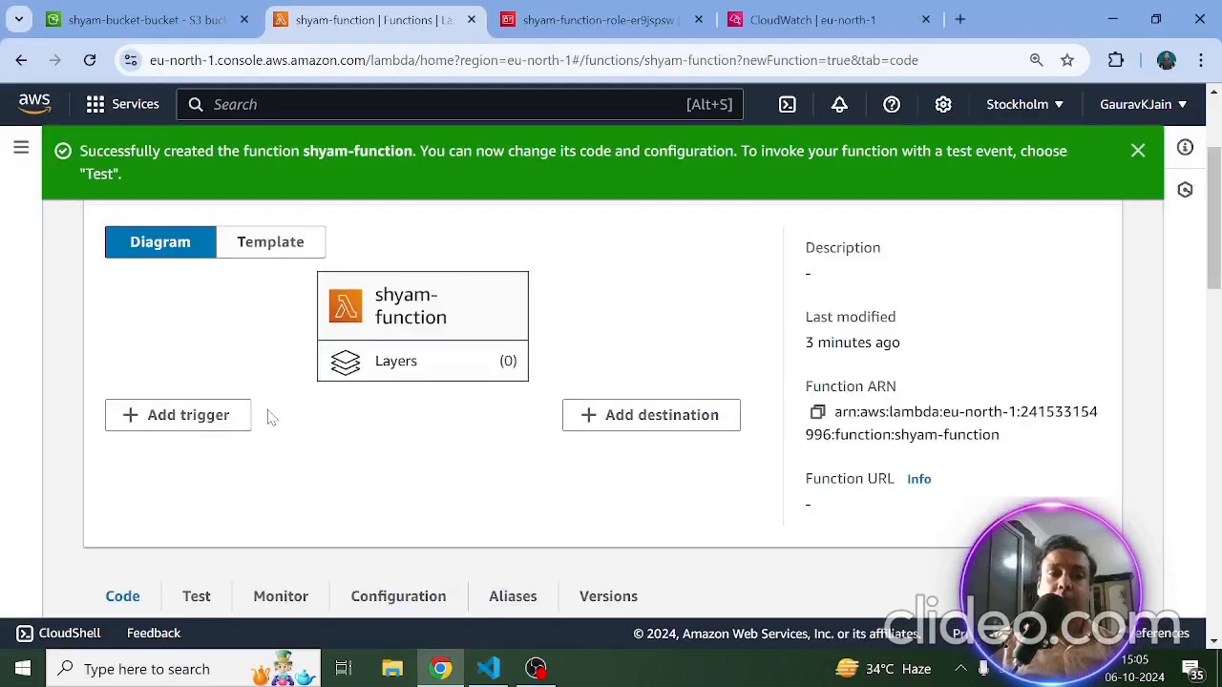
pyautogui.click(151, 21)
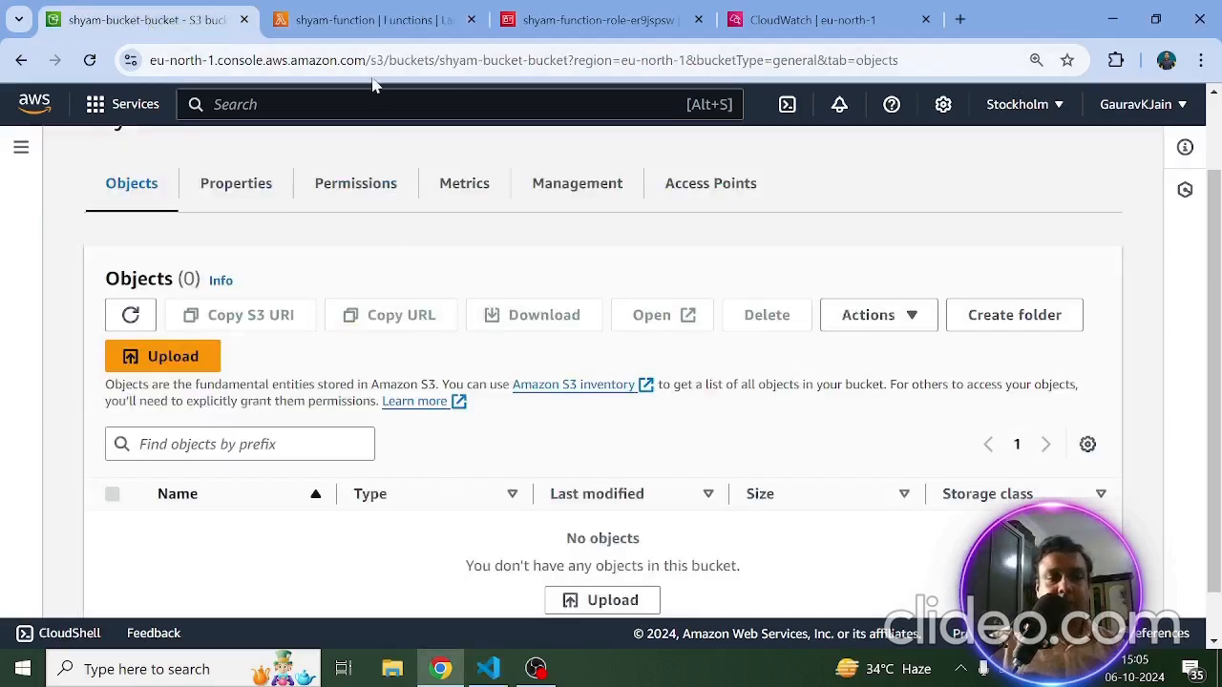
pyautogui.hotkey('alt', 'Tab')
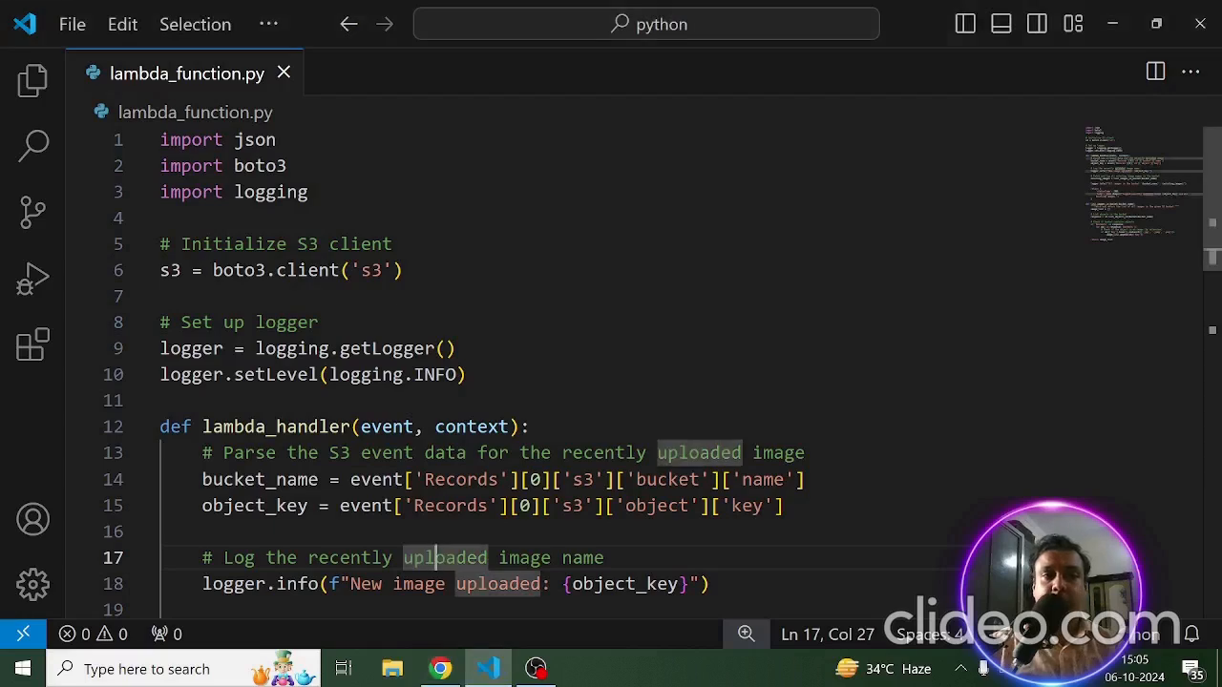
pyautogui.scroll(-2, 611, 373)
pyautogui.hotkey('alt', 'Tab')
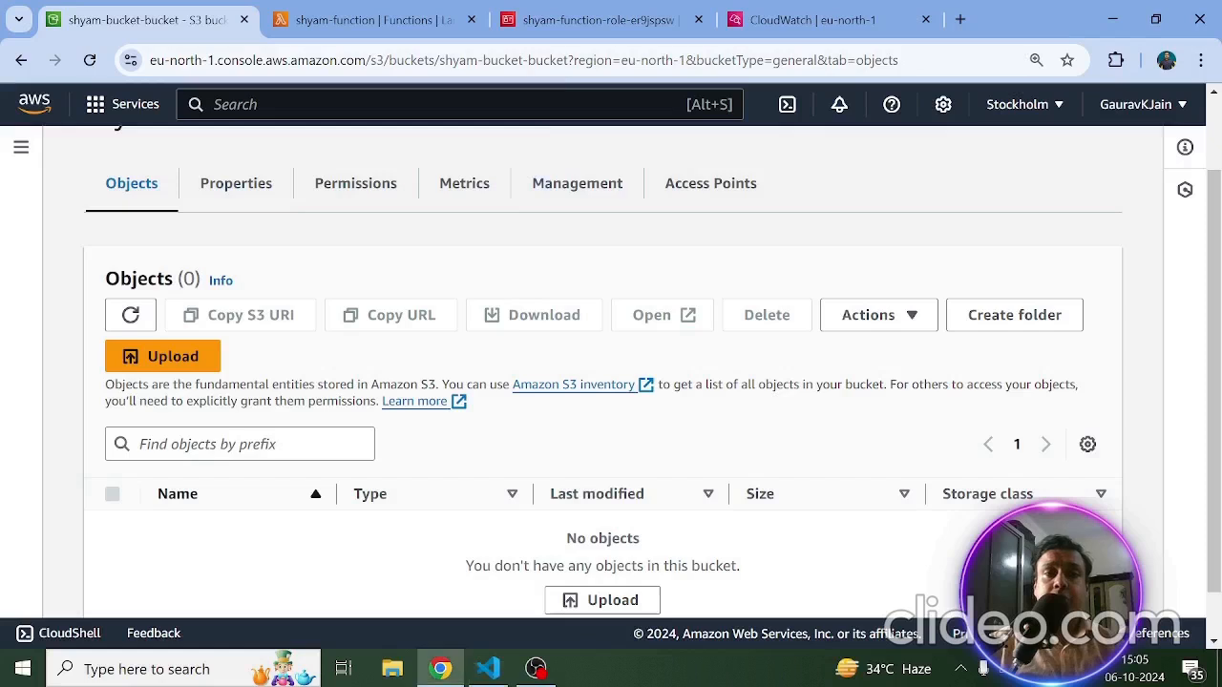
pyautogui.click(811, 19)
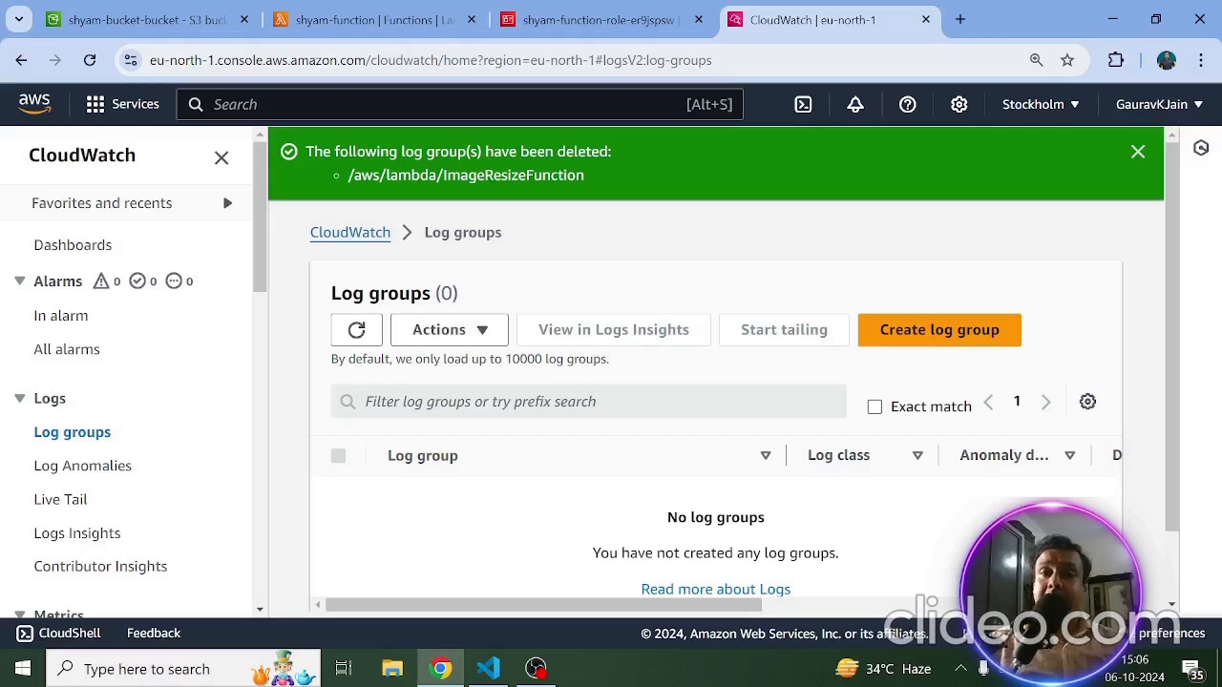
pyautogui.click(196, 23)
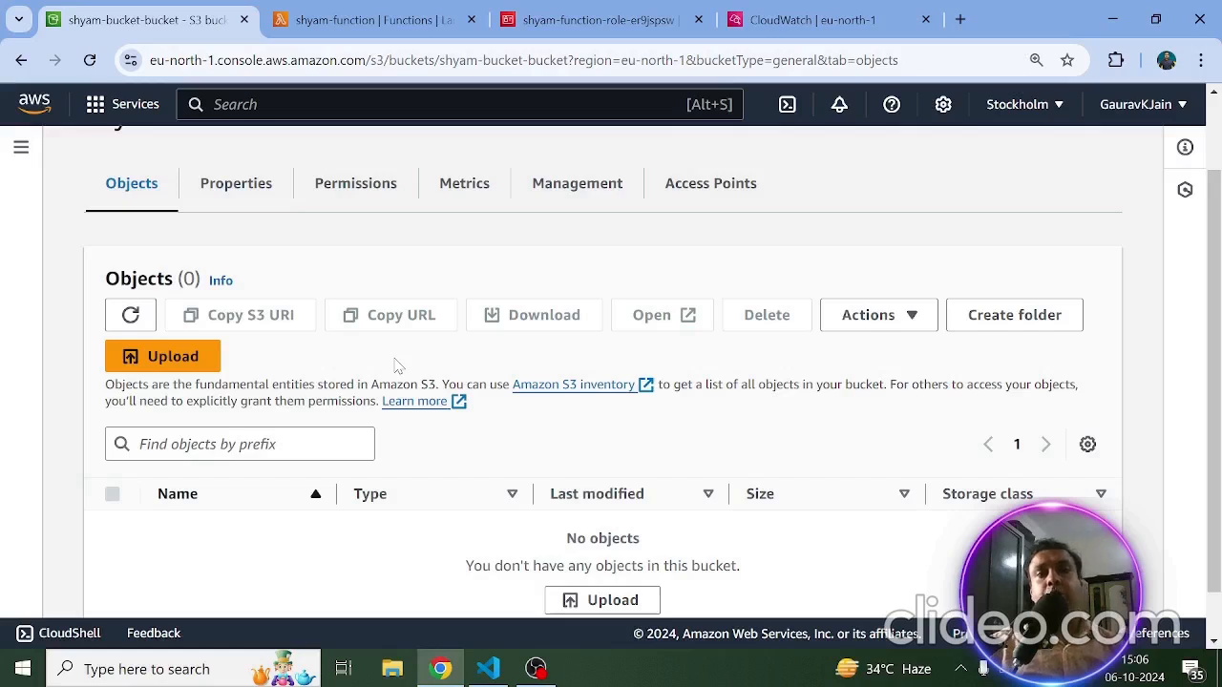
pyautogui.hotkey('ctrl', '4')
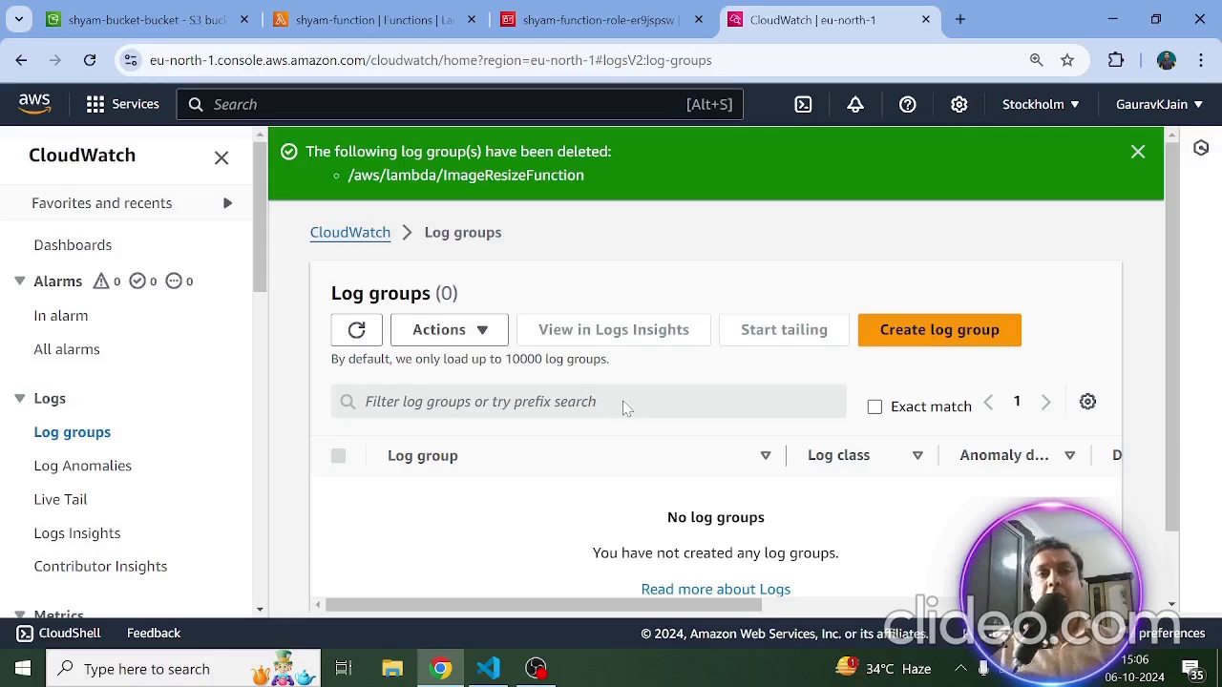
pyautogui.hotkey('alt', 'Tab')
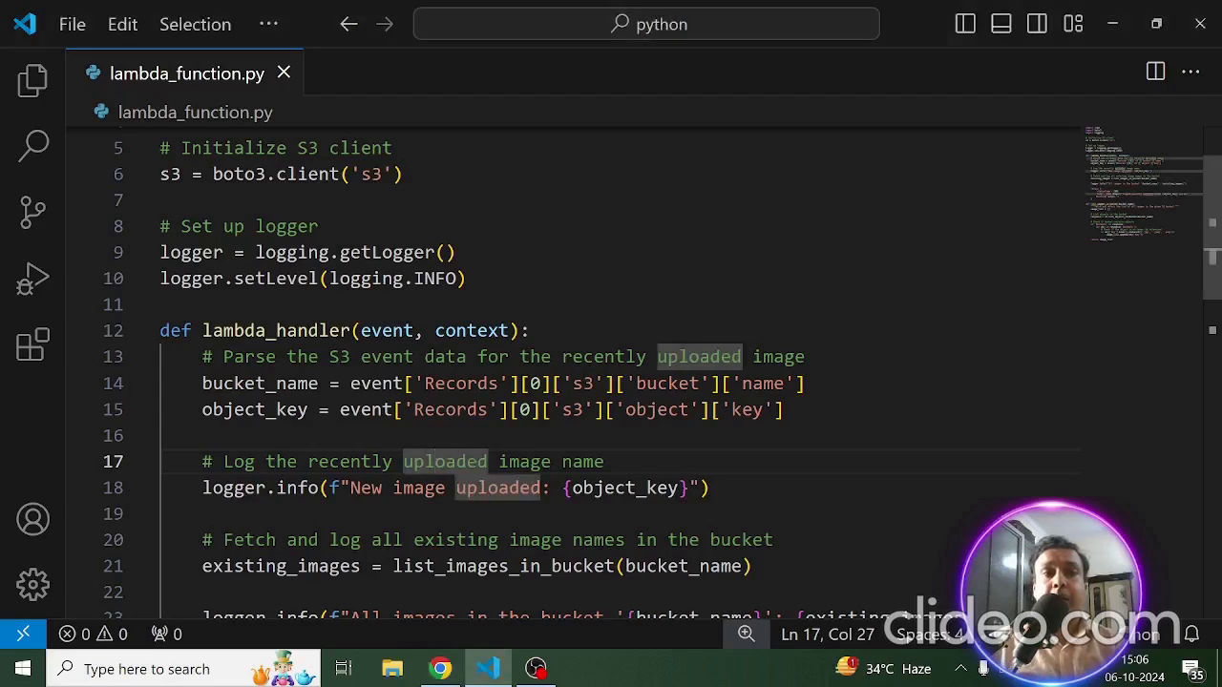
pyautogui.hotkey('alt', 'Tab')
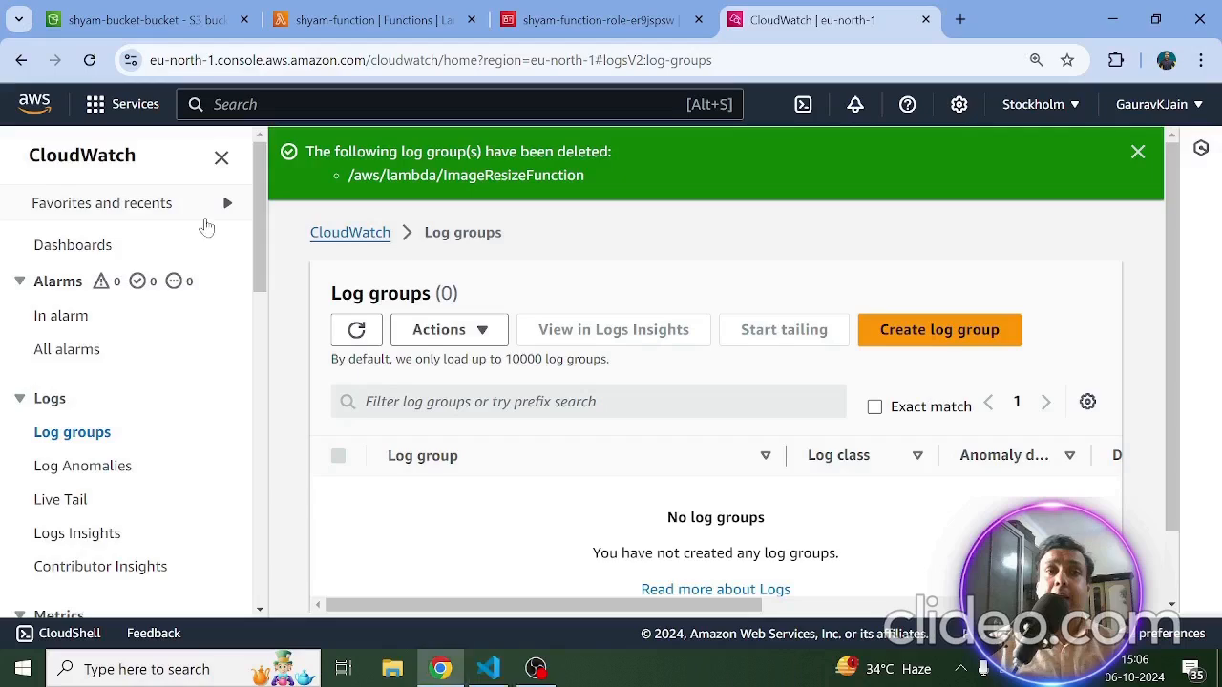
# Step: Start adding a trigger to shyam-function and choose S3 as its source
pyautogui.click(373, 19)
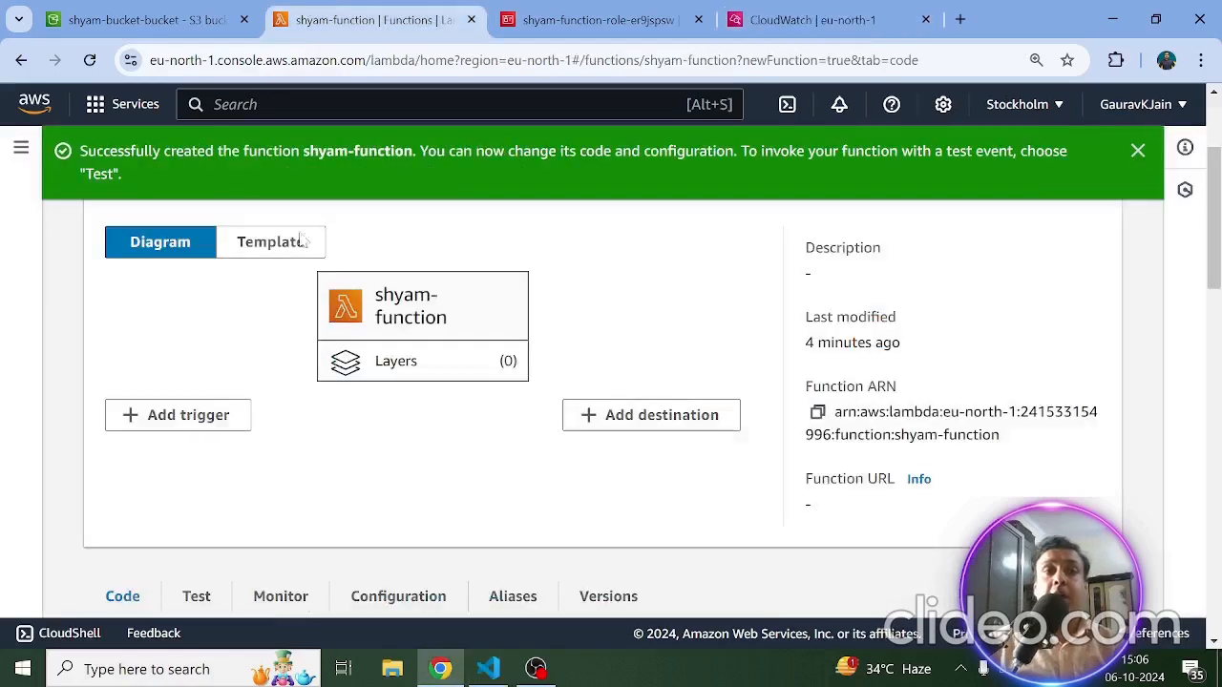
pyautogui.click(164, 430)
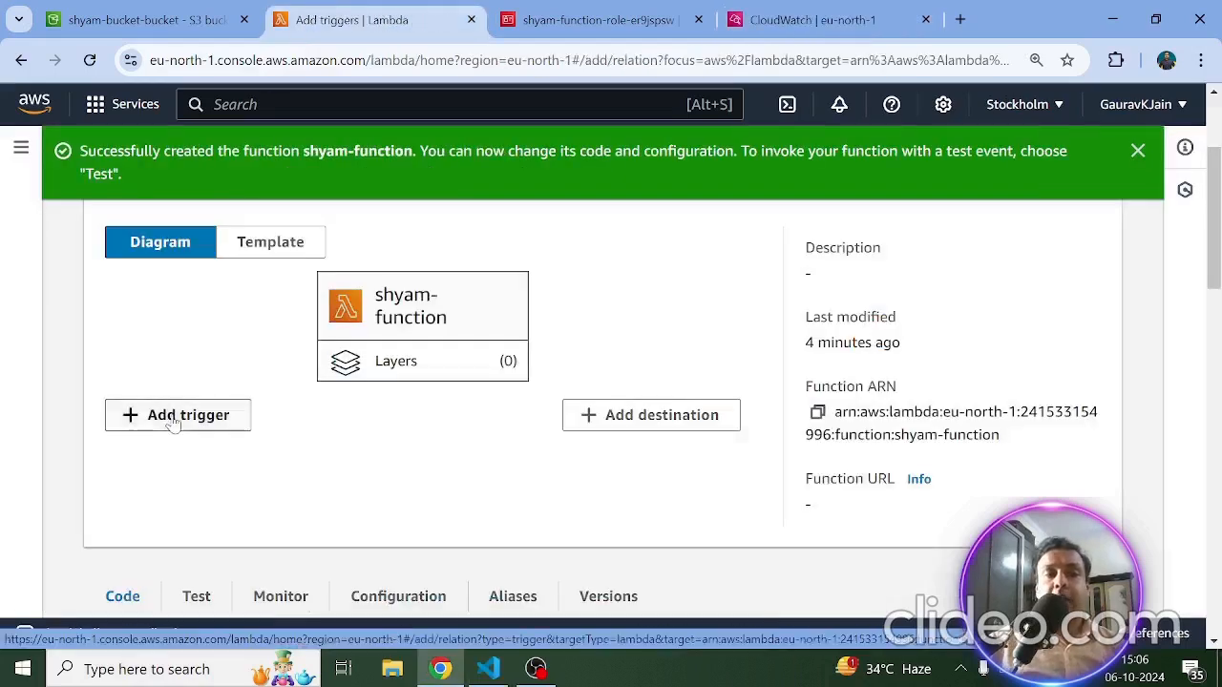
pyautogui.click(194, 359)
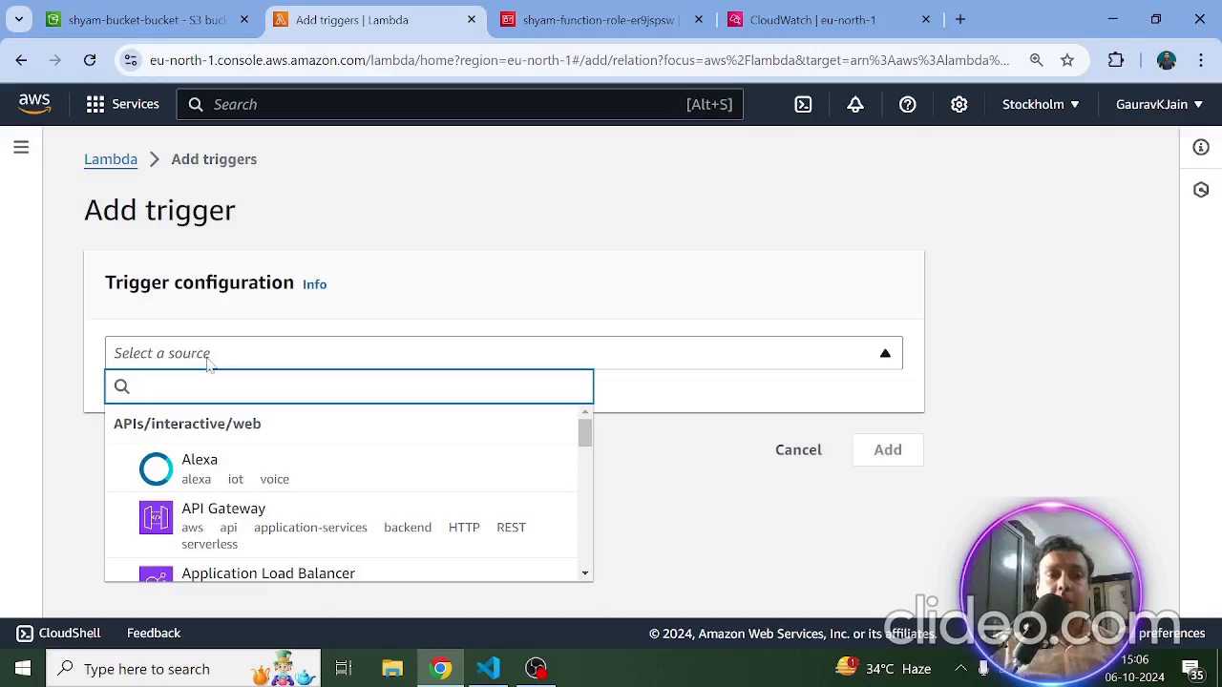
pyautogui.scroll(-5, 226, 487)
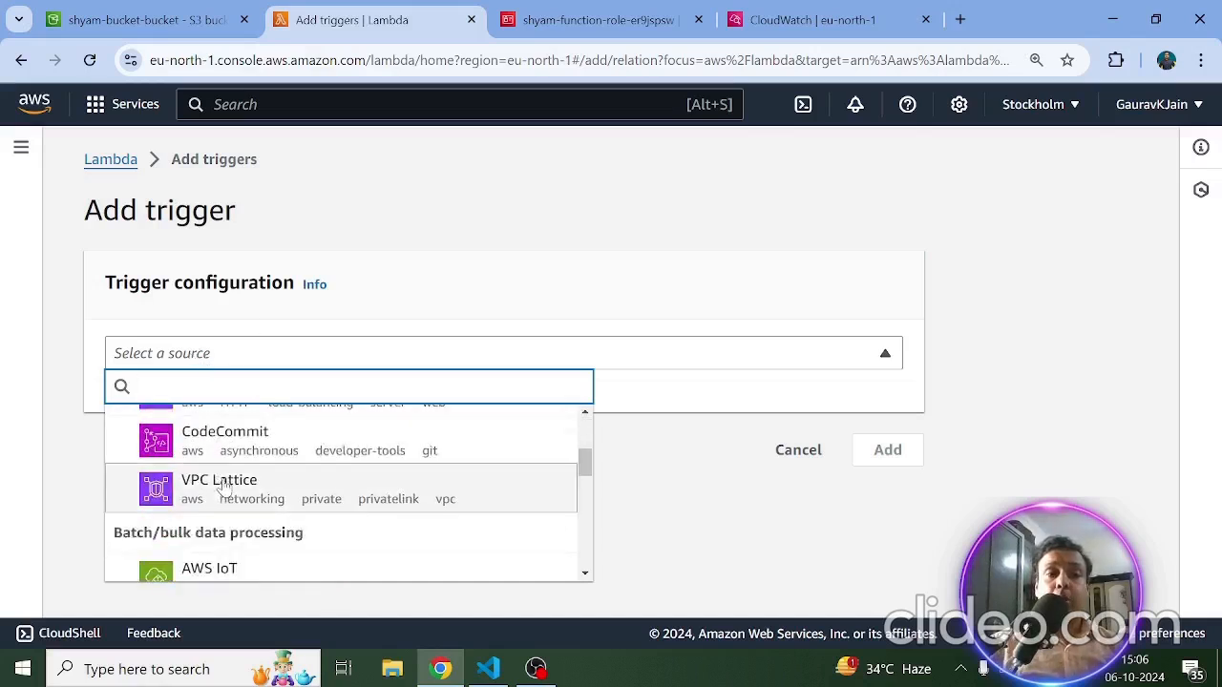
pyautogui.scroll(2, 225, 481)
pyautogui.scroll(-3, 226, 482)
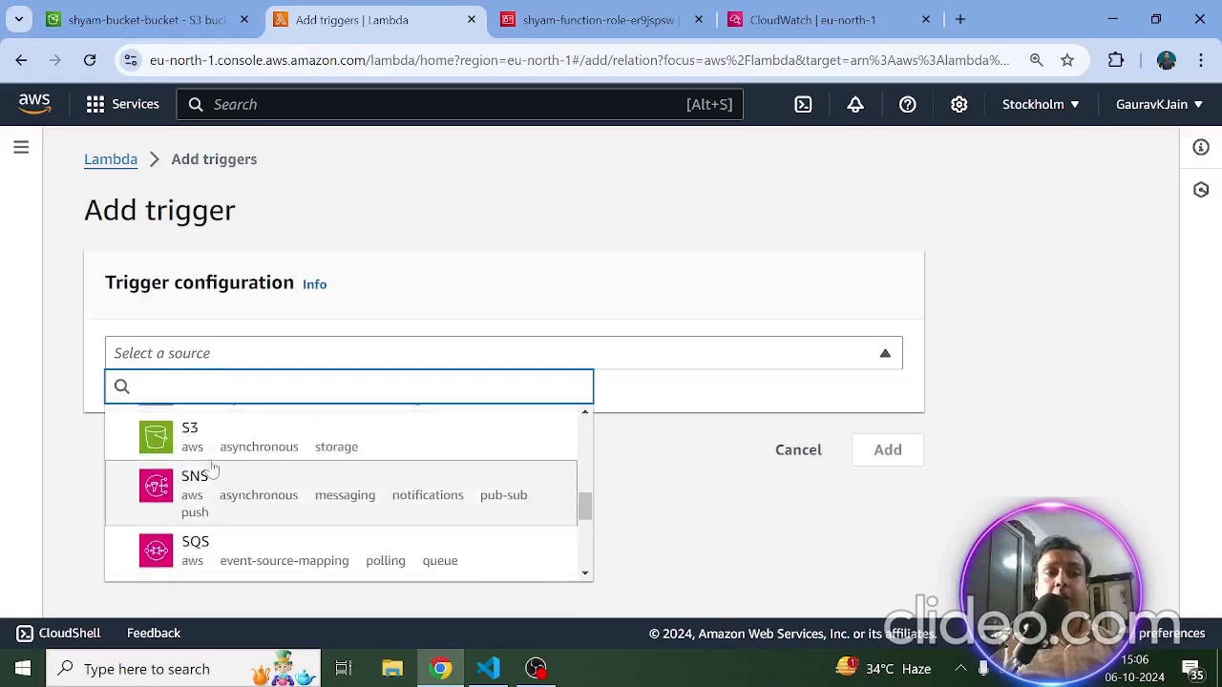
pyautogui.click(200, 444)
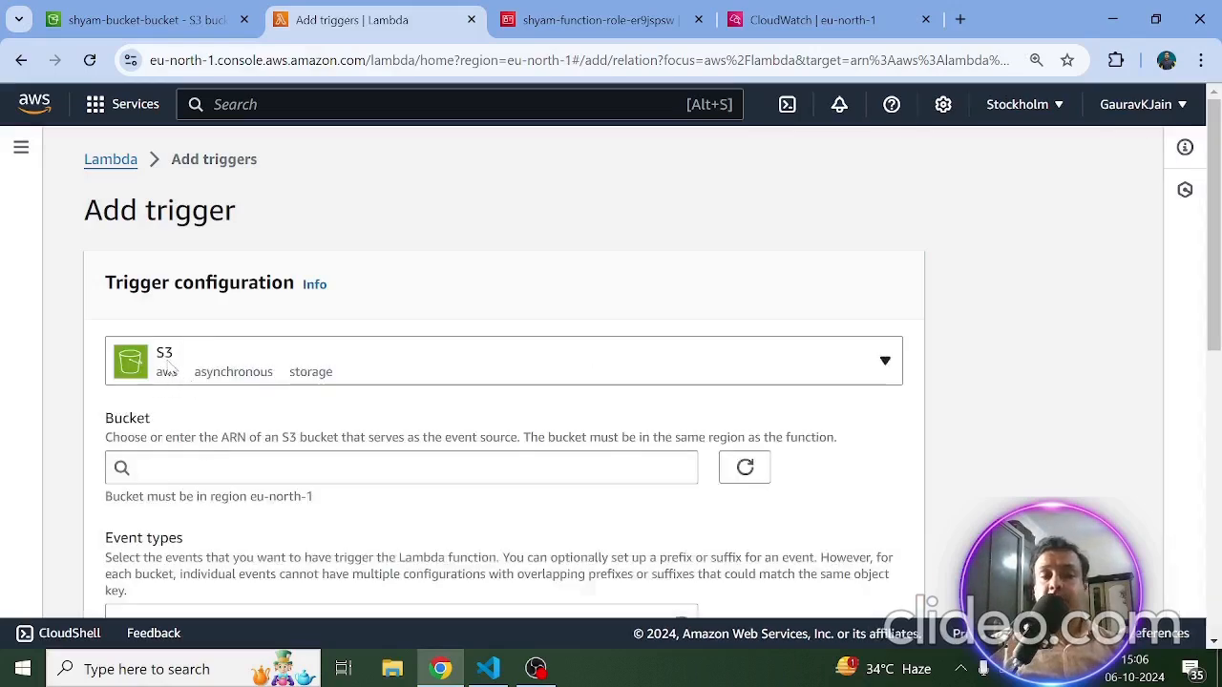
# Step: Set shyam-bucket-bucket as the event source bucket for the S3 trigger
pyautogui.scroll(-3, 146, 379)
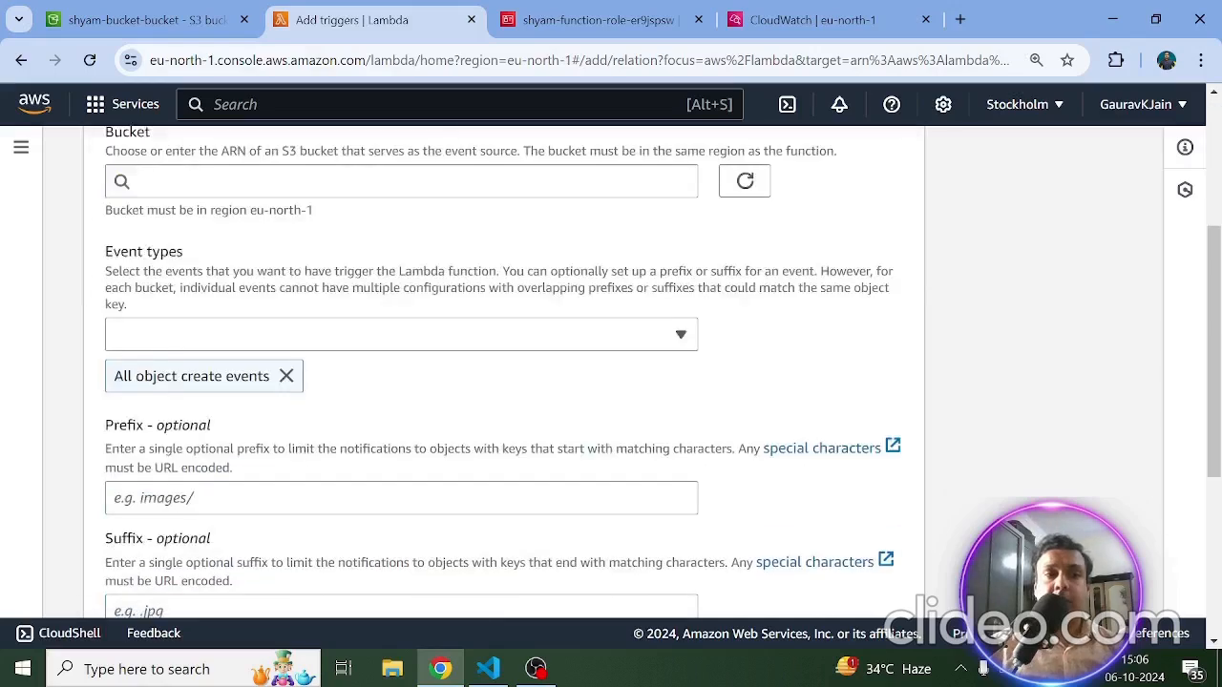
pyautogui.scroll(1, 145, 379)
pyautogui.click(161, 277)
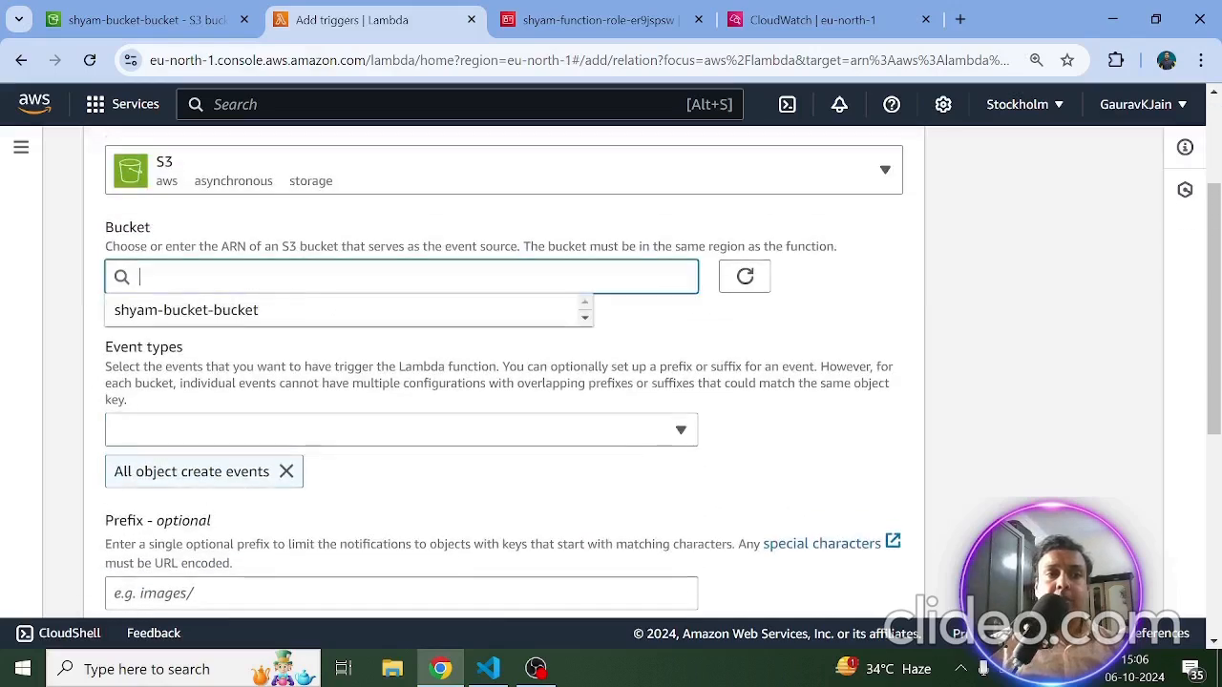
pyautogui.click(151, 321)
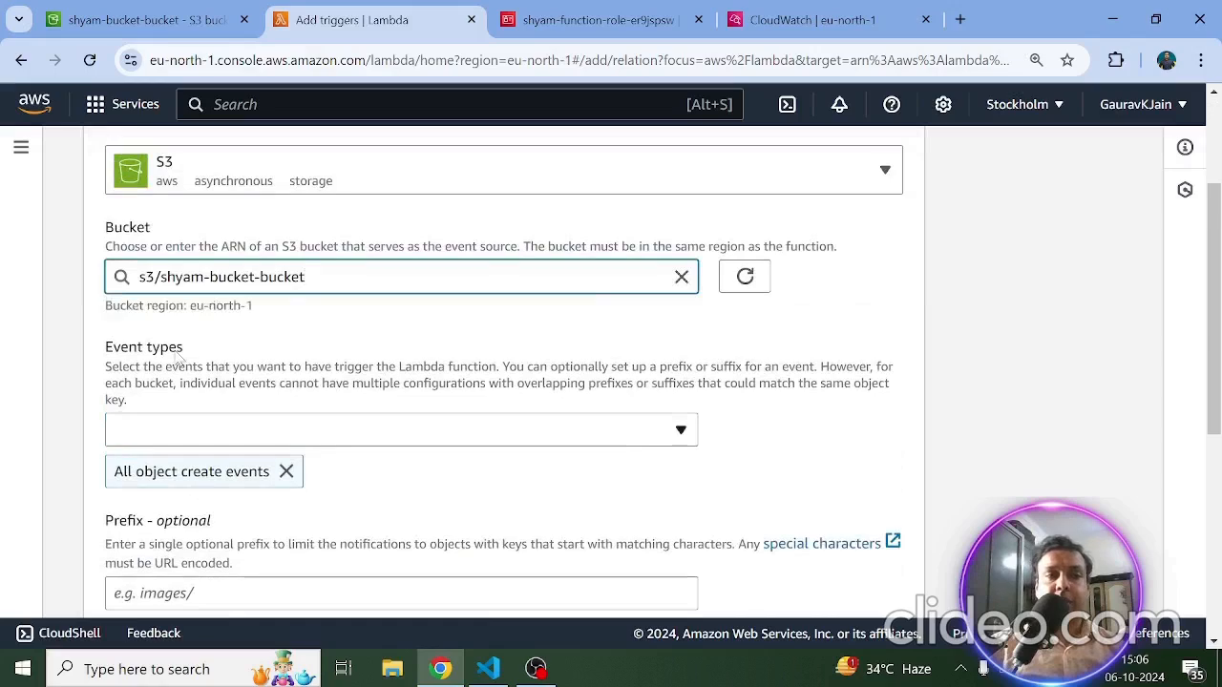
pyautogui.scroll(-2, 151, 323)
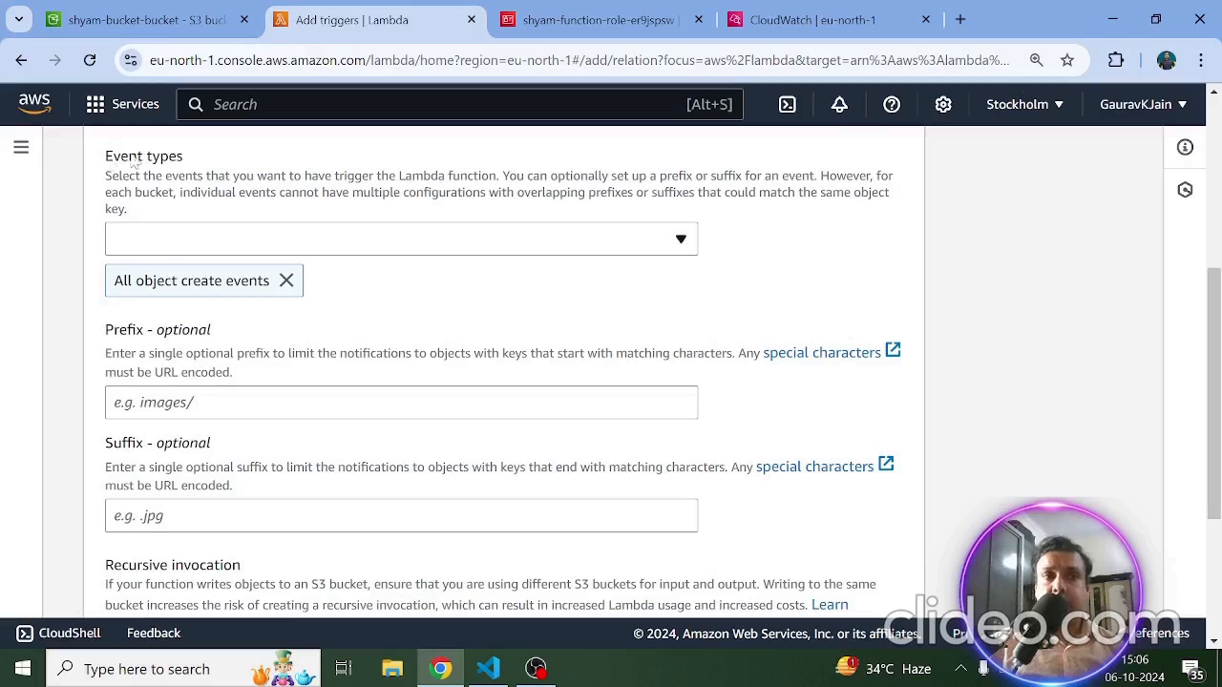
# Step: Keep All object create events as the event type, acknowledge the recursive invocation warning, and add the S3 trigger to shyam-function
pyautogui.click(151, 243)
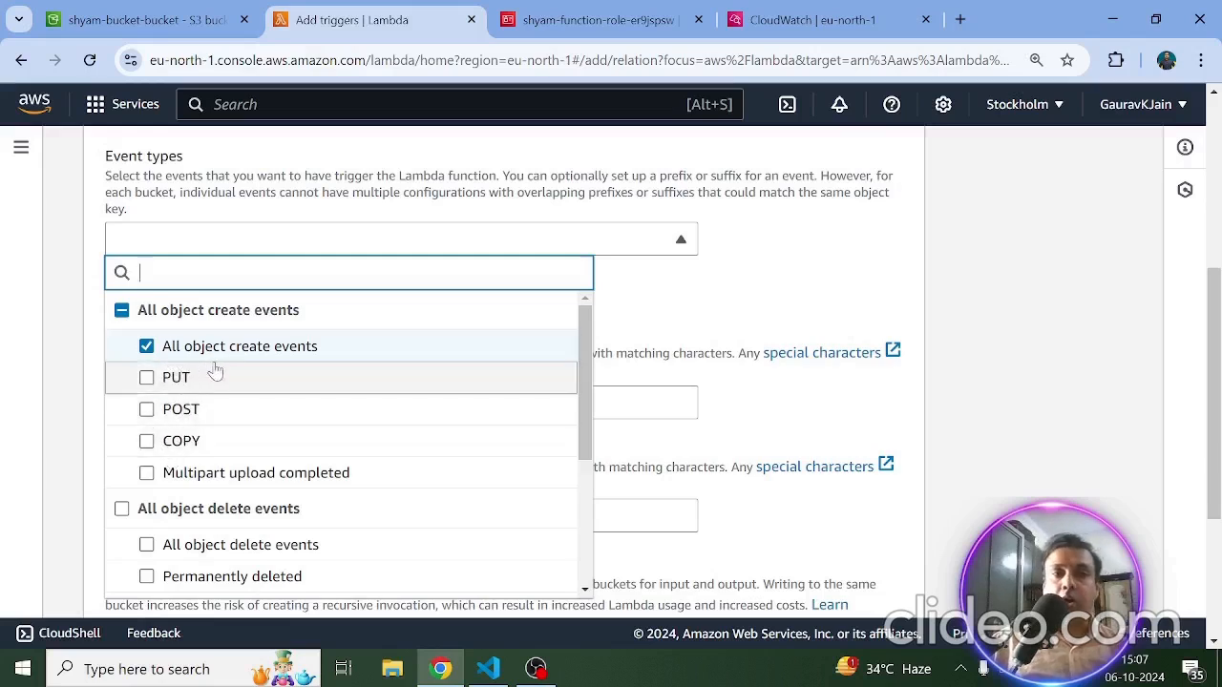
pyautogui.click(724, 324)
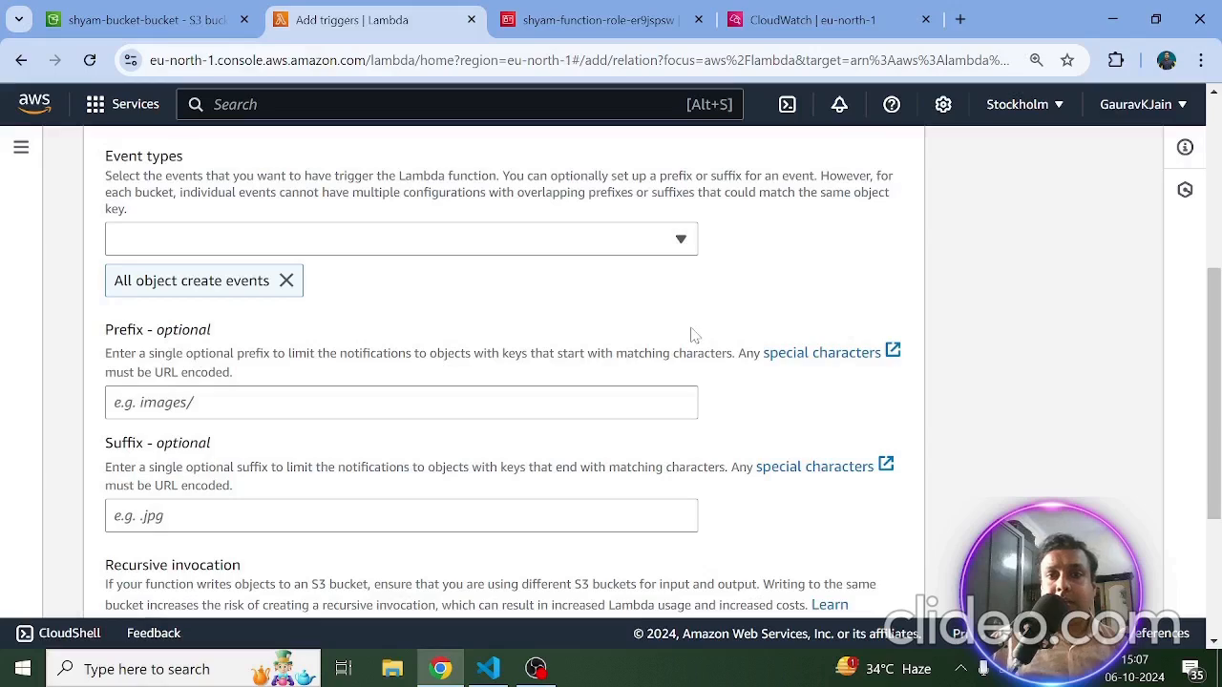
pyautogui.scroll(3, 561, 319)
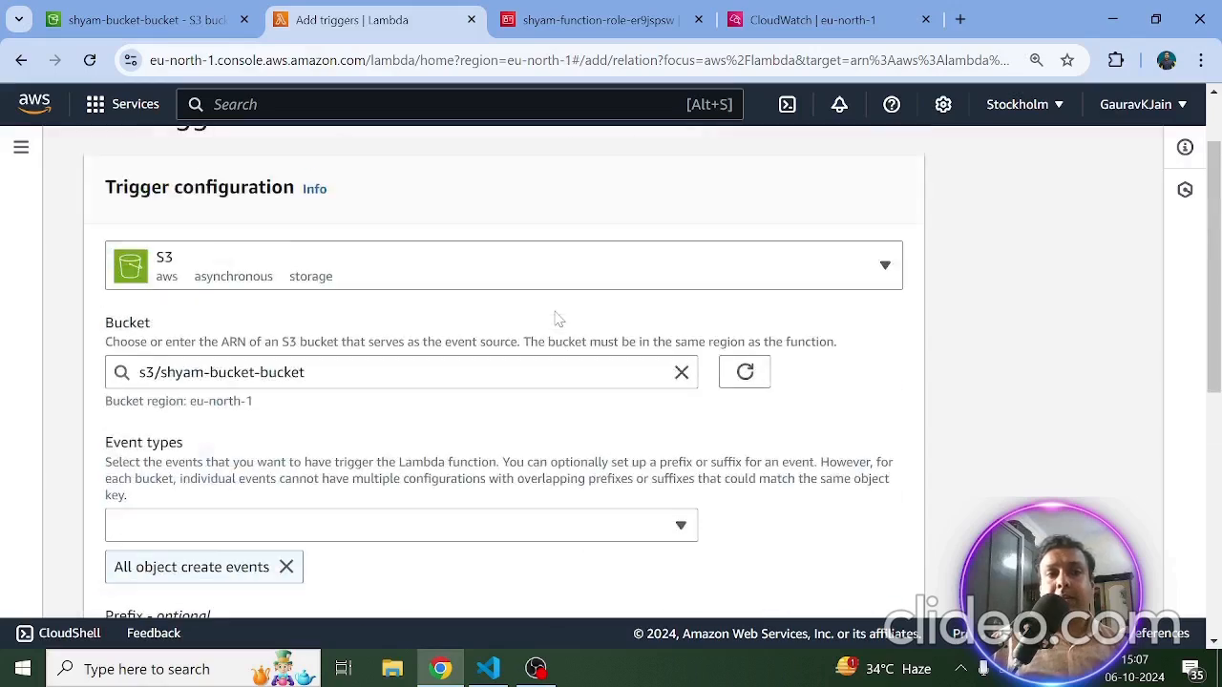
pyautogui.scroll(1, 322, 251)
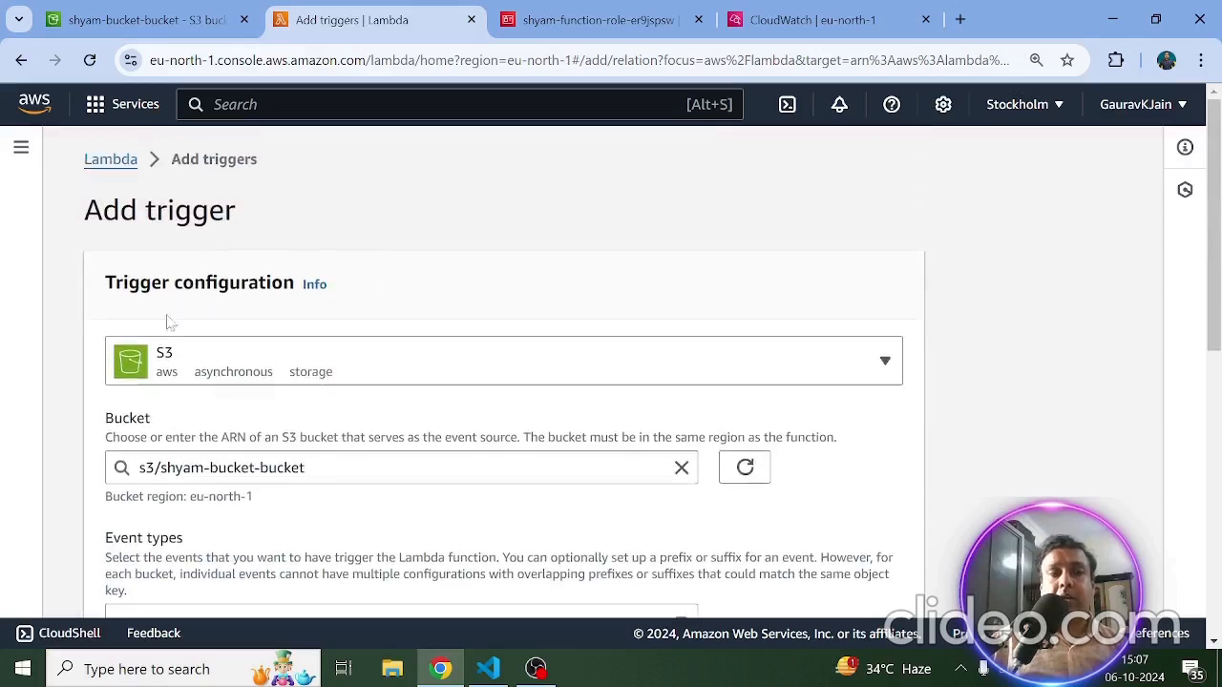
pyautogui.scroll(-4, 516, 339)
pyautogui.scroll(-3, 523, 327)
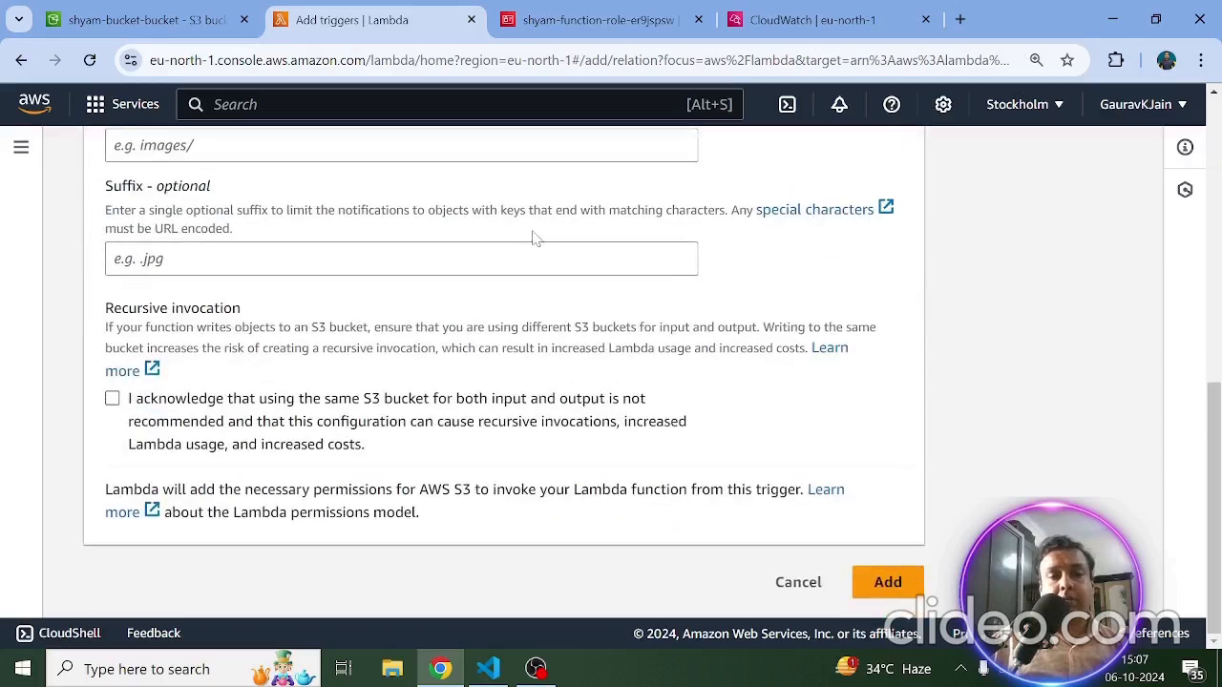
pyautogui.click(112, 399)
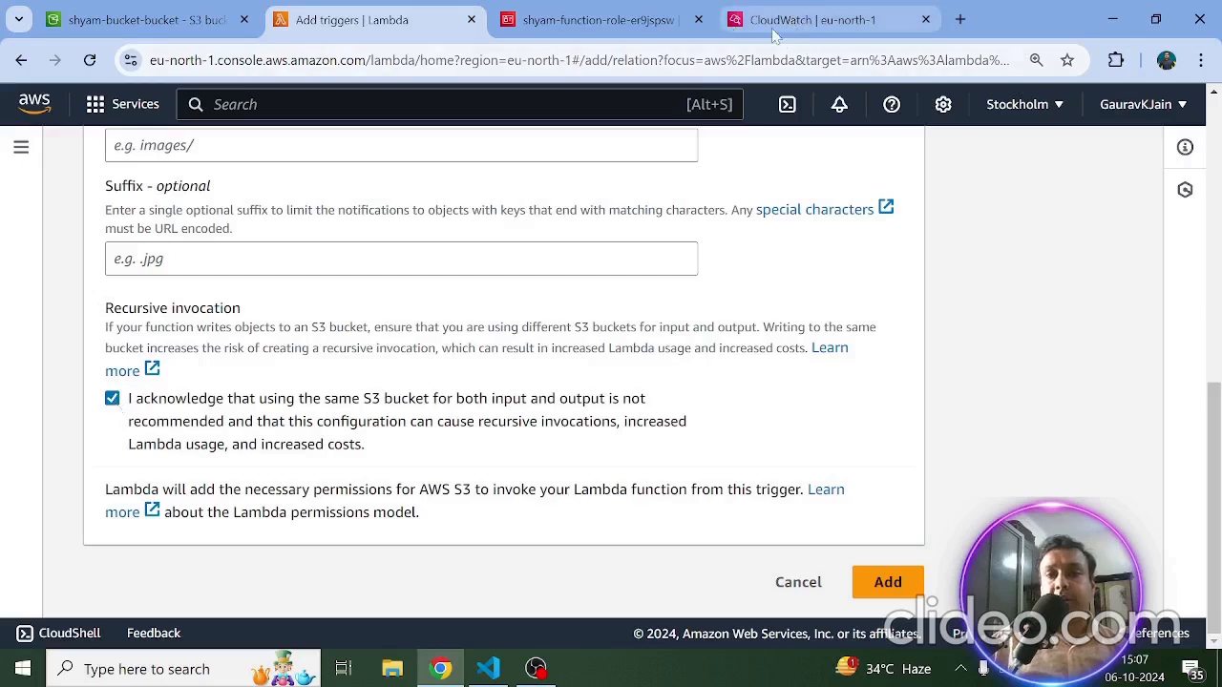
pyautogui.click(888, 581)
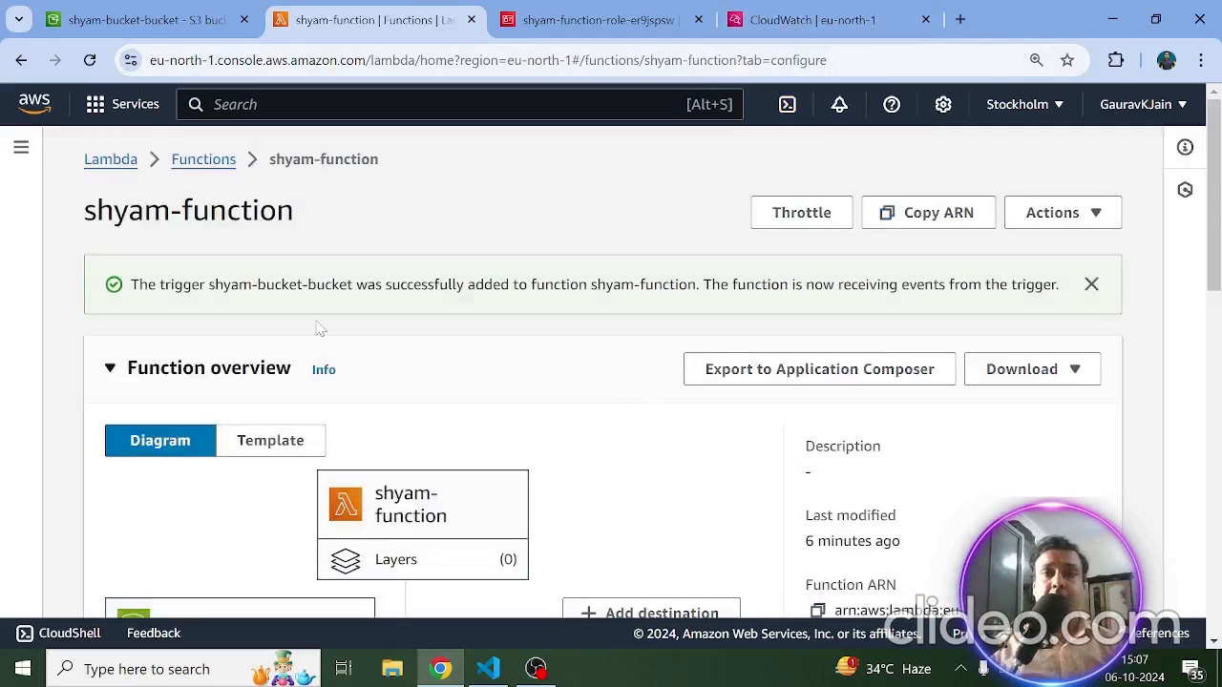
# Step: Reload the CloudWatch log groups page and check which log groups exist
pyautogui.click(833, 13)
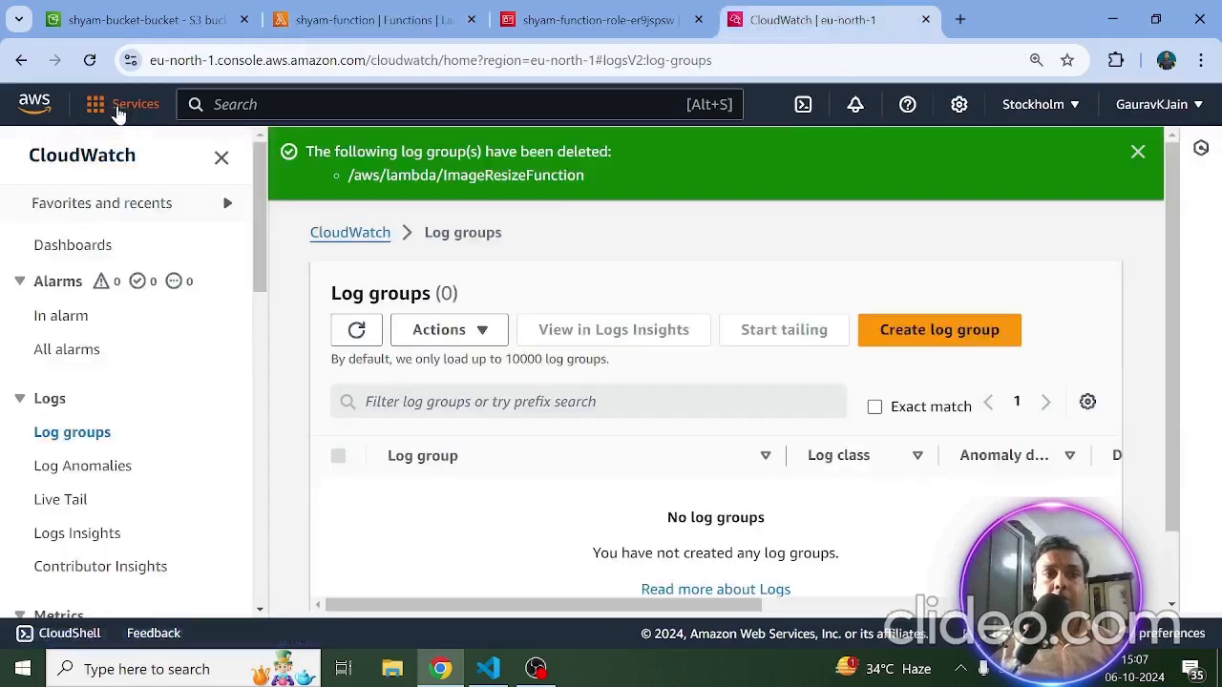
pyautogui.click(96, 65)
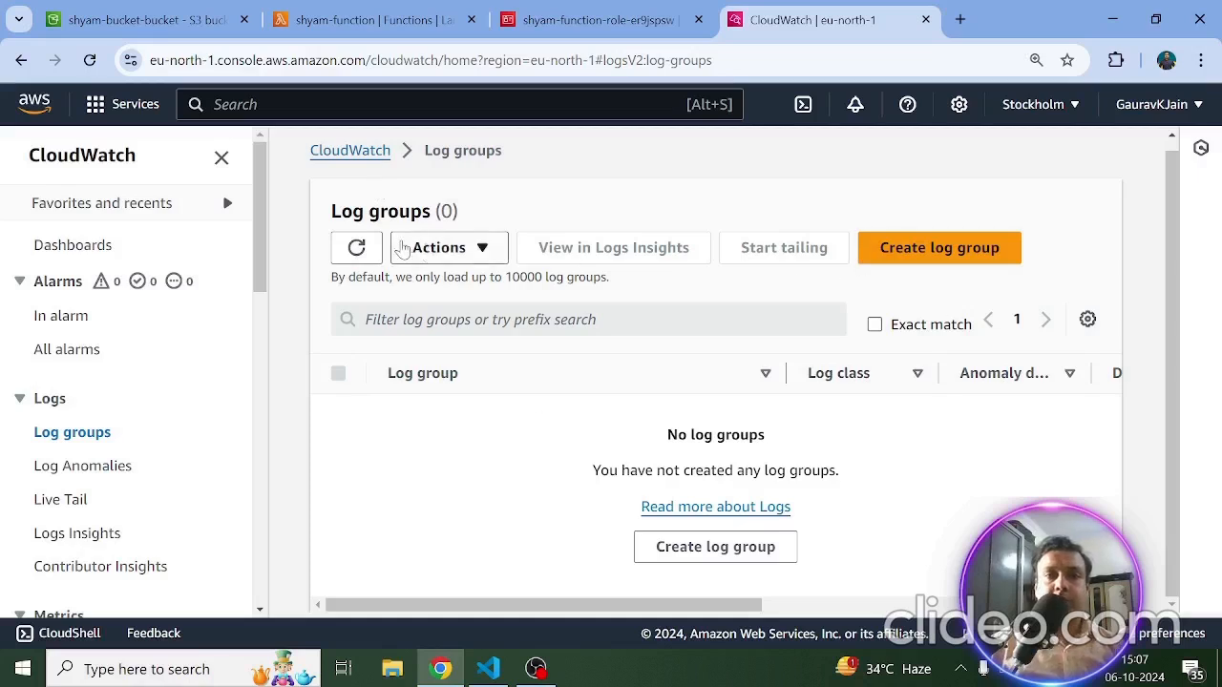
pyautogui.click(406, 249)
pyautogui.click(608, 213)
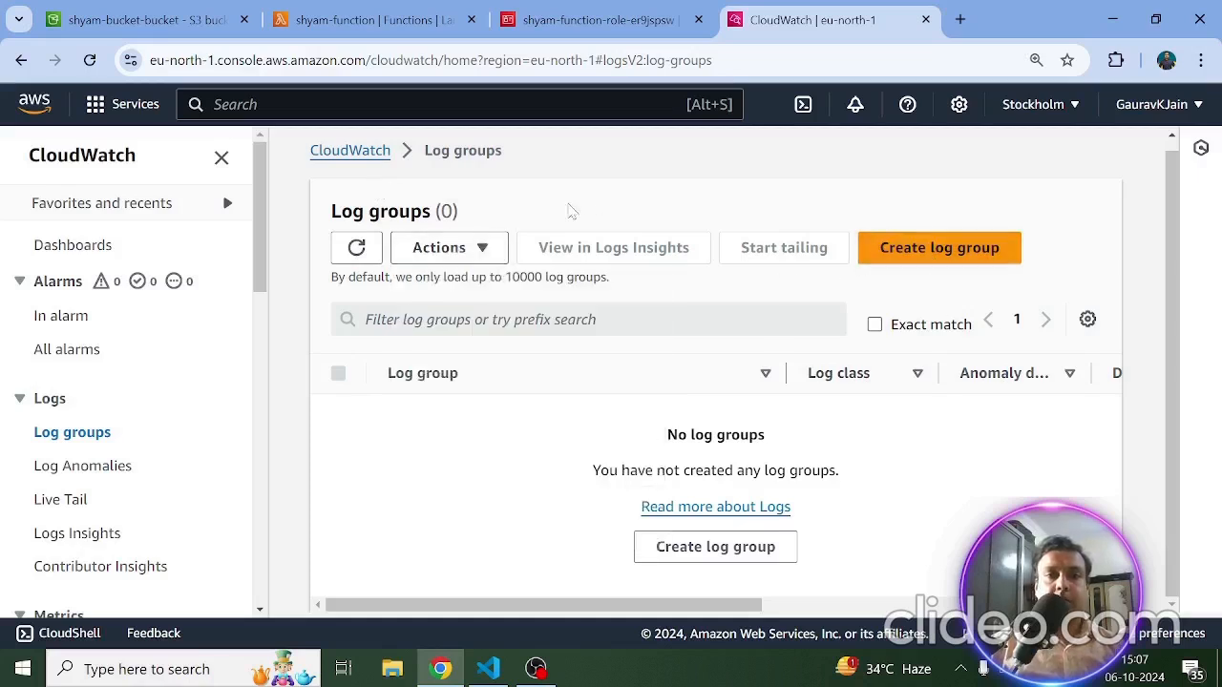
# Step: Switch to Visual Studio Code and examine the imports, S3 client initialization and logger setup in lambda_function.py
pyautogui.hotkey('alt', 'Tab')
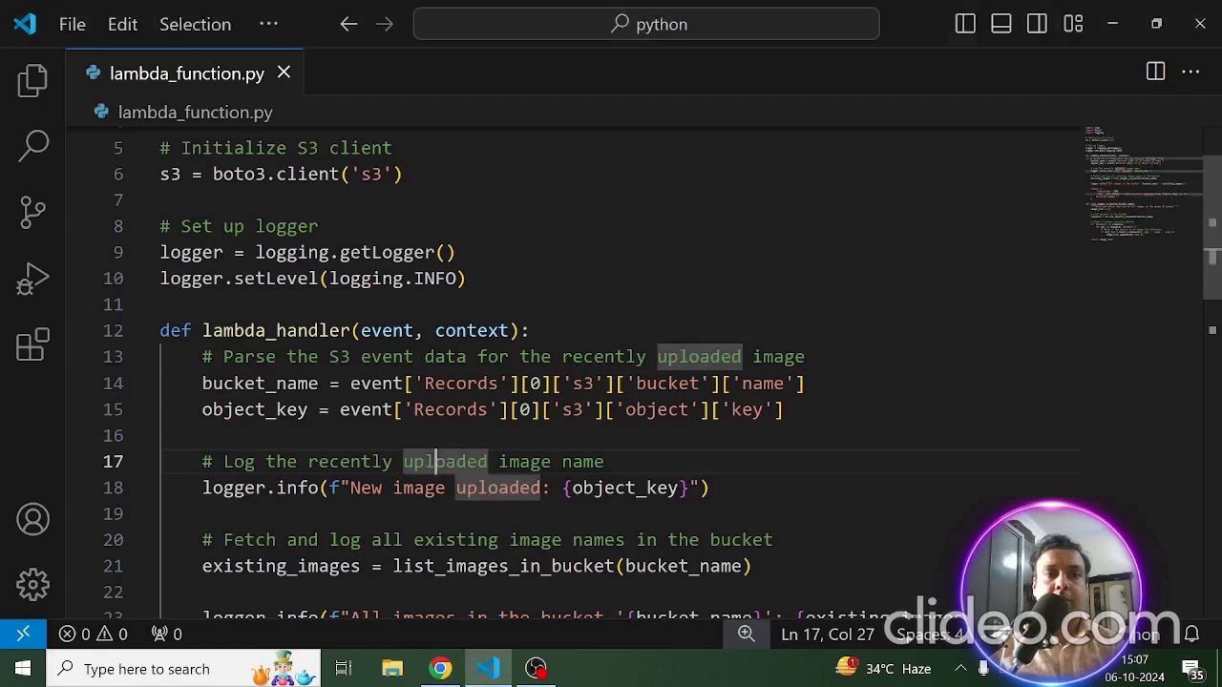
pyautogui.scroll(2, 585, 192)
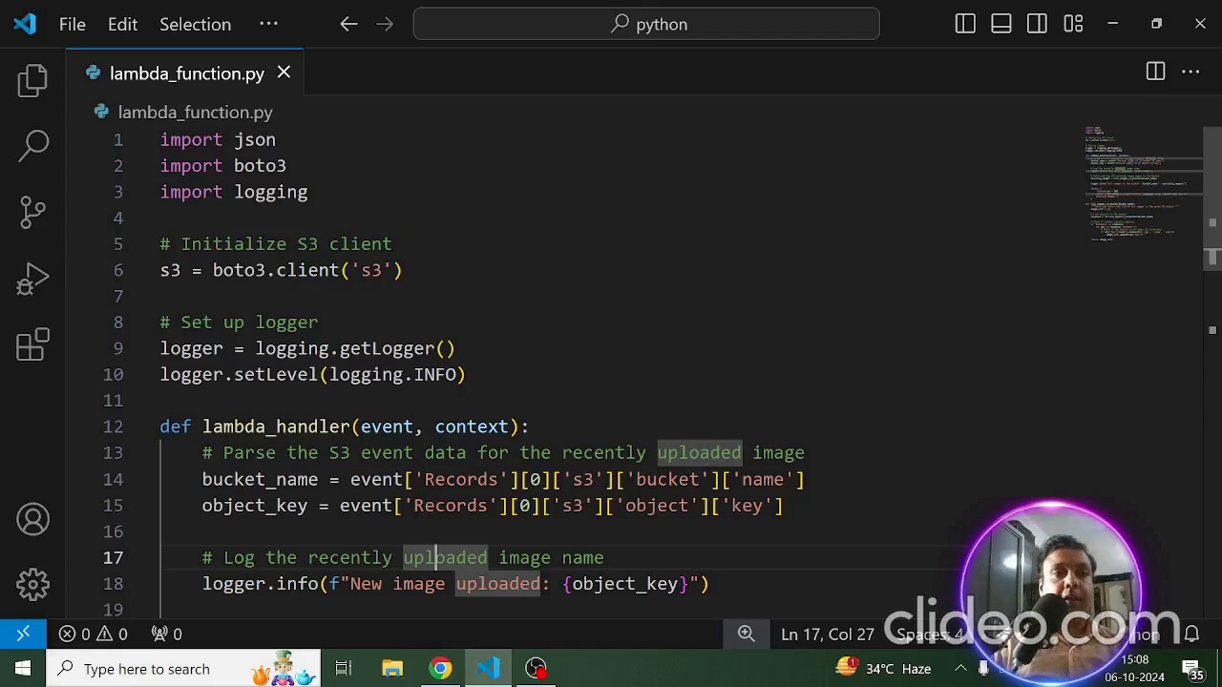
pyautogui.moveTo(161, 140); pyautogui.dragTo(310, 193)
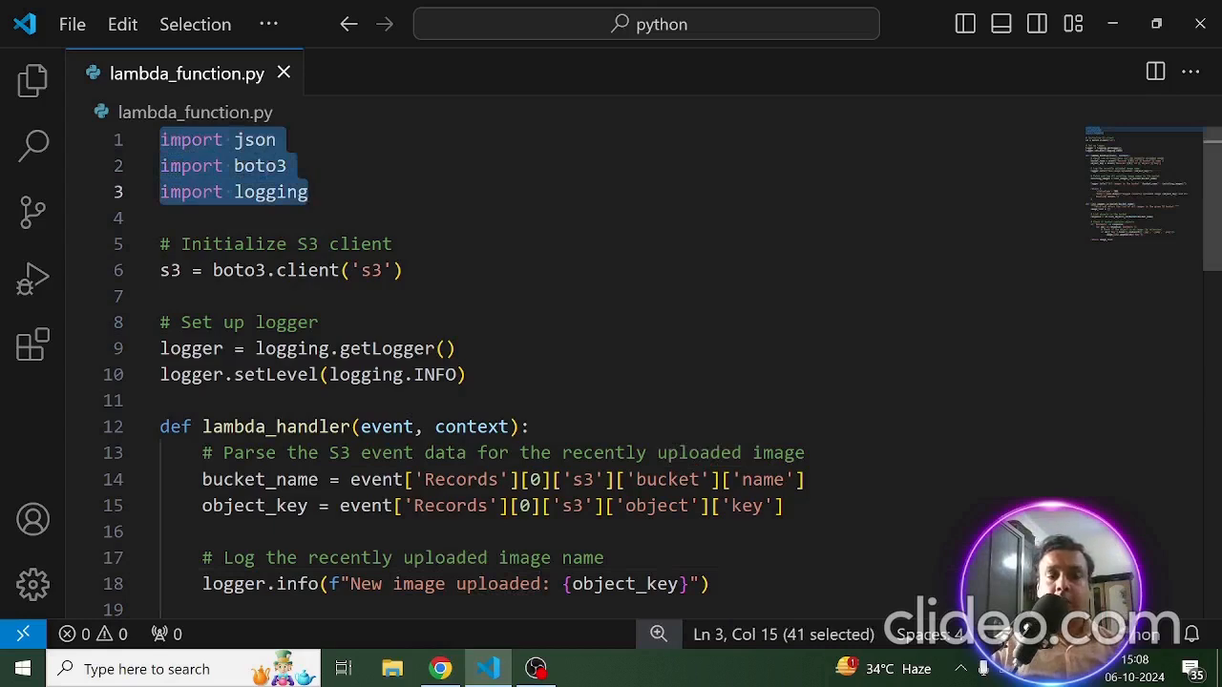
pyautogui.click(234, 140)
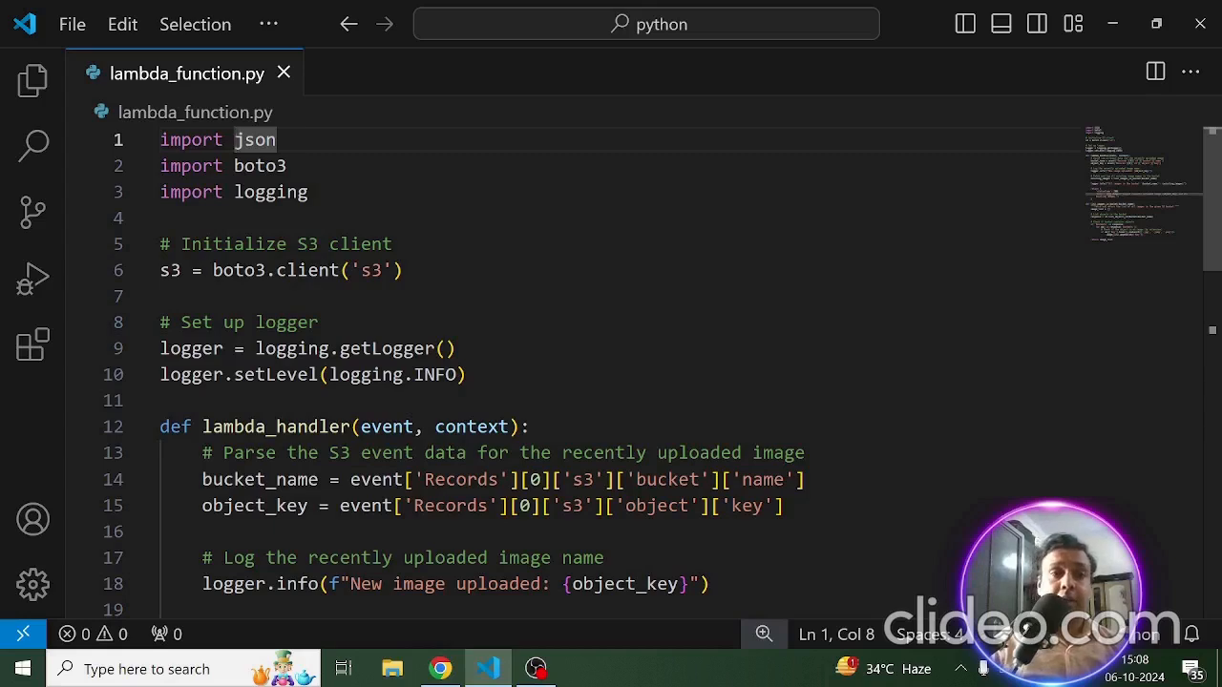
pyautogui.moveTo(236, 165); pyautogui.dragTo(288, 165)
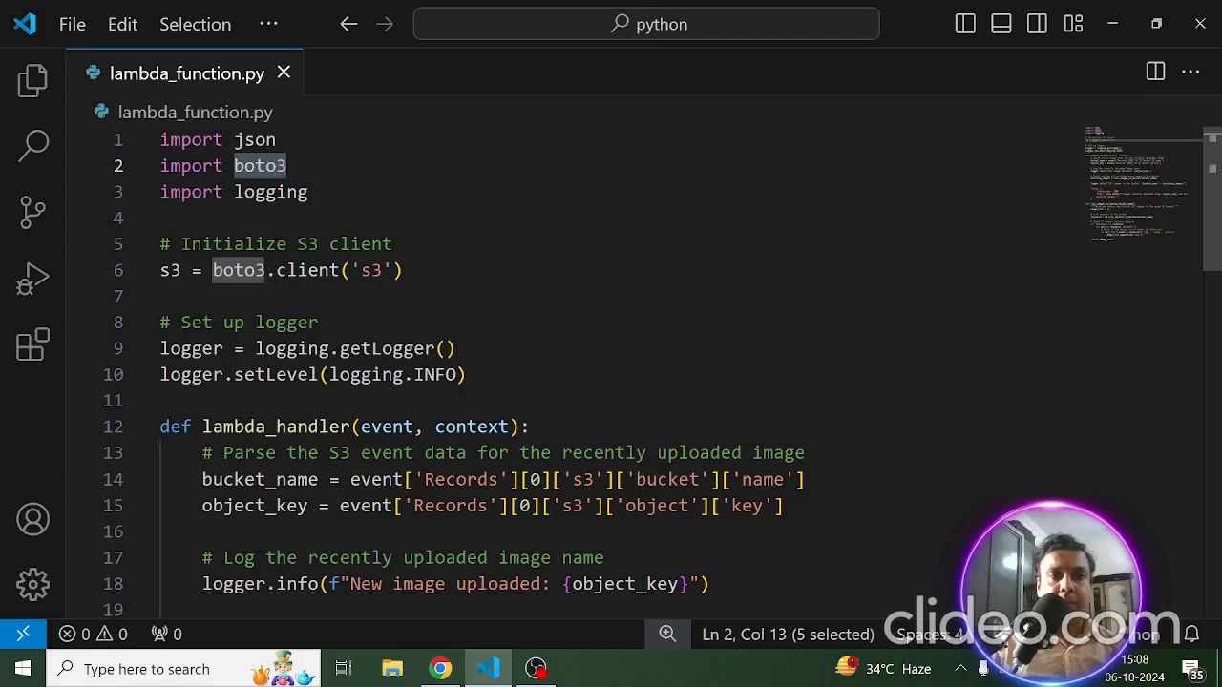
pyautogui.doubleClick(271, 192)
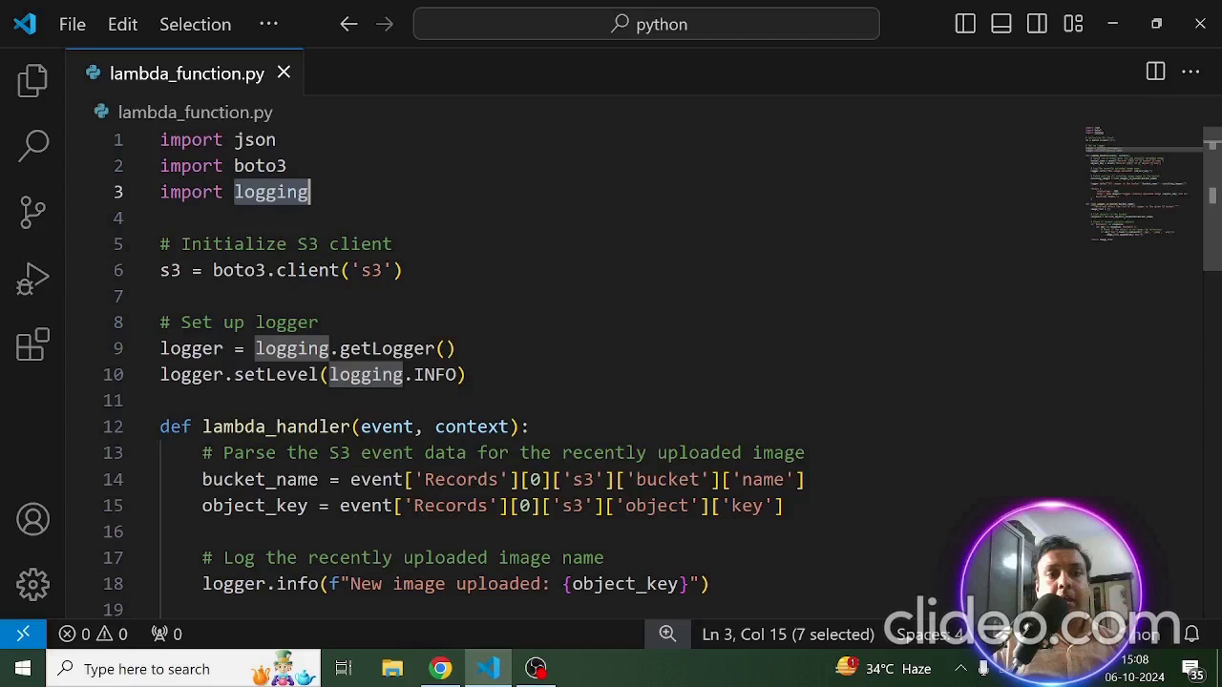
pyautogui.moveTo(160, 271); pyautogui.dragTo(405, 271)
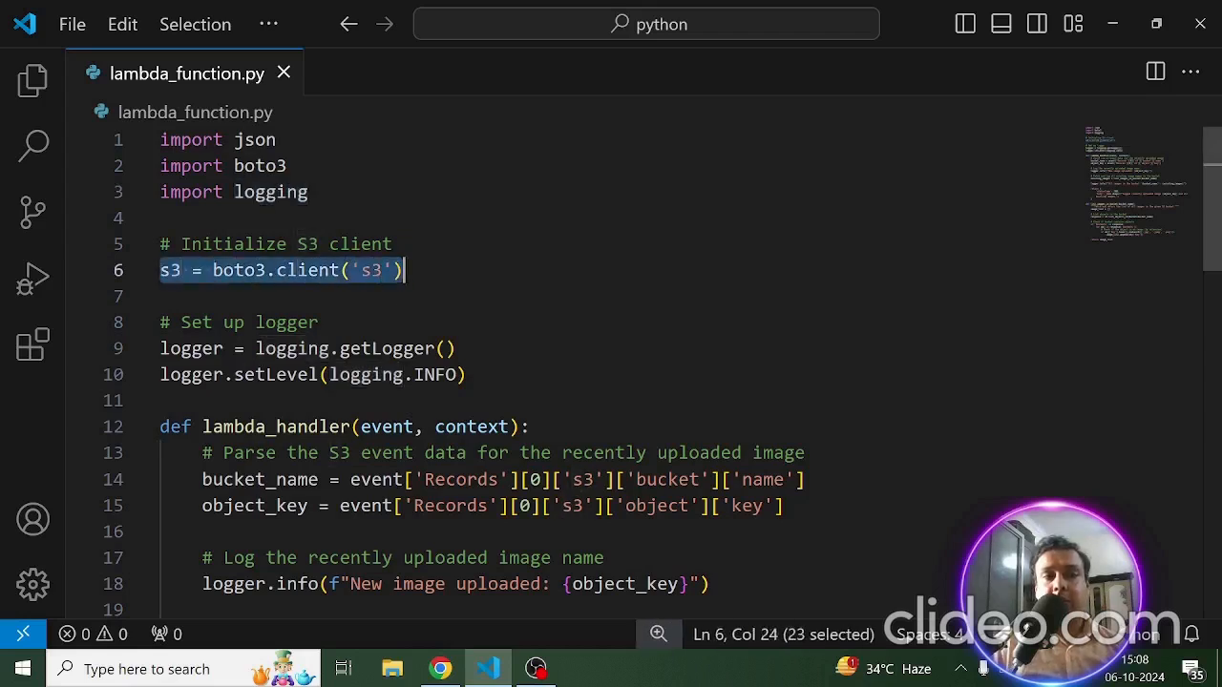
pyautogui.scroll(-1, 644, 374)
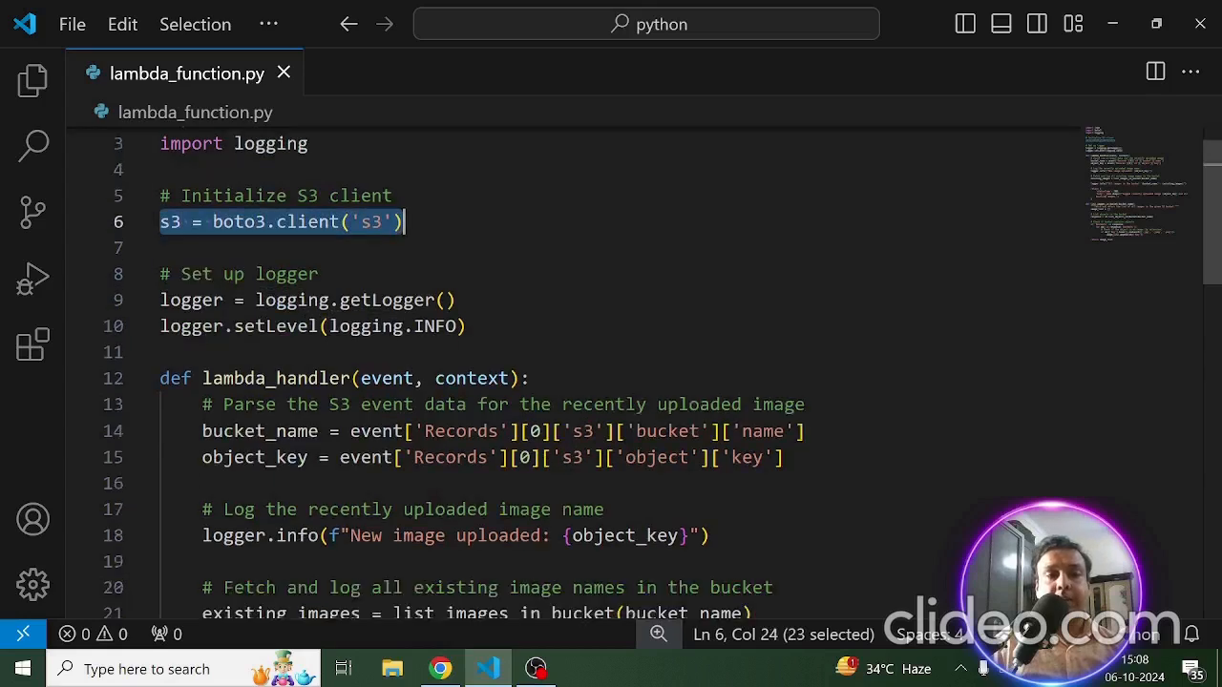
pyautogui.moveTo(466, 327); pyautogui.dragTo(144, 303)
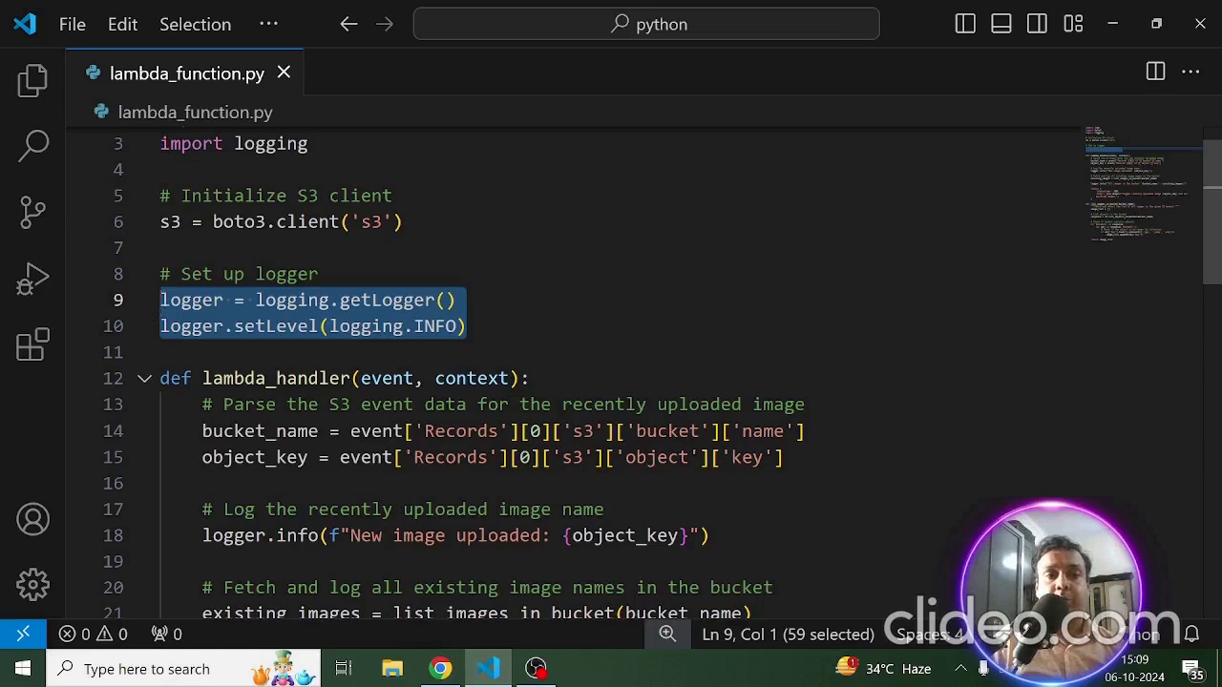
pyautogui.scroll(-1, 663, 378)
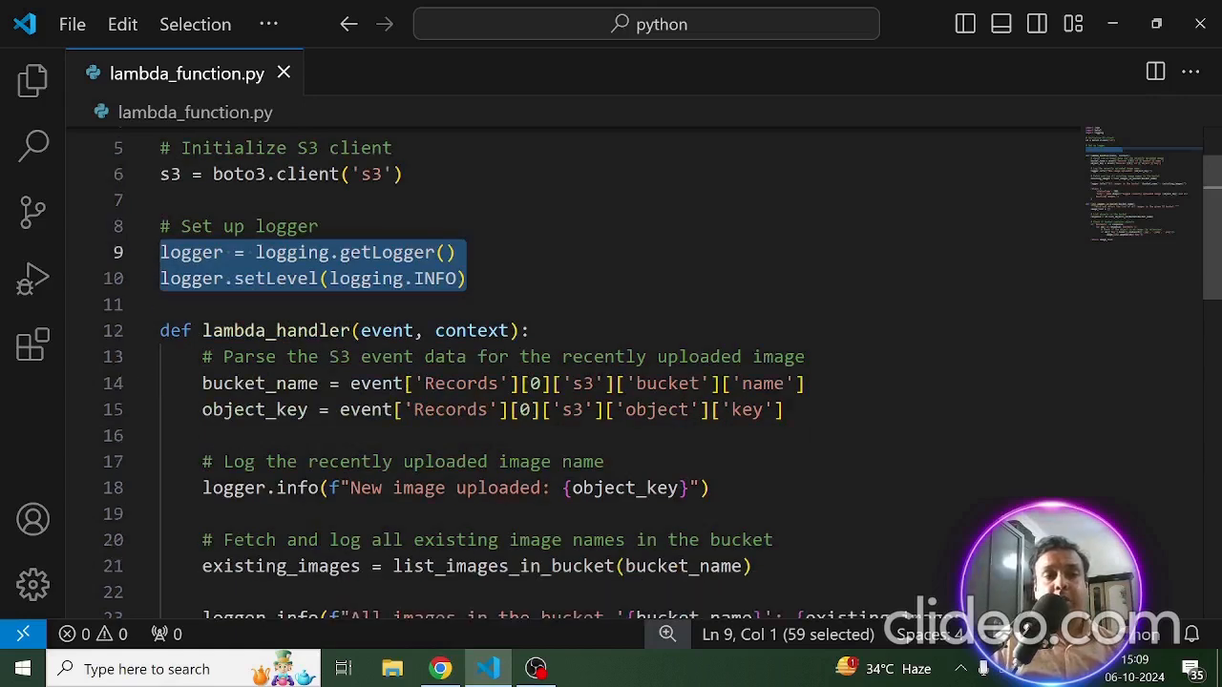
# Step: Examine how lambda_handler reads the bucket name and object key from the event and logs the newly uploaded image
pyautogui.scroll(-1, 573, 372)
pyautogui.moveTo(202, 283); pyautogui.dragTo(351, 283)
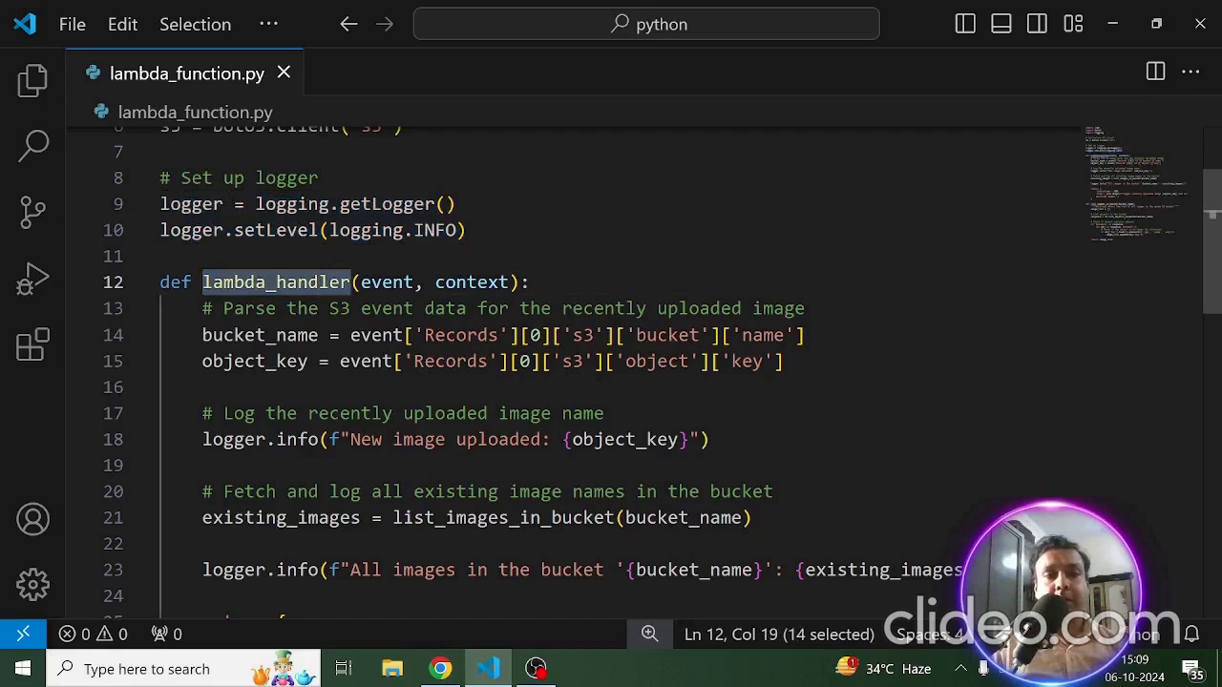
pyautogui.hotkey('ctrl', 'Right')
pyautogui.hotkey('ctrl', 'shift', 'Left')
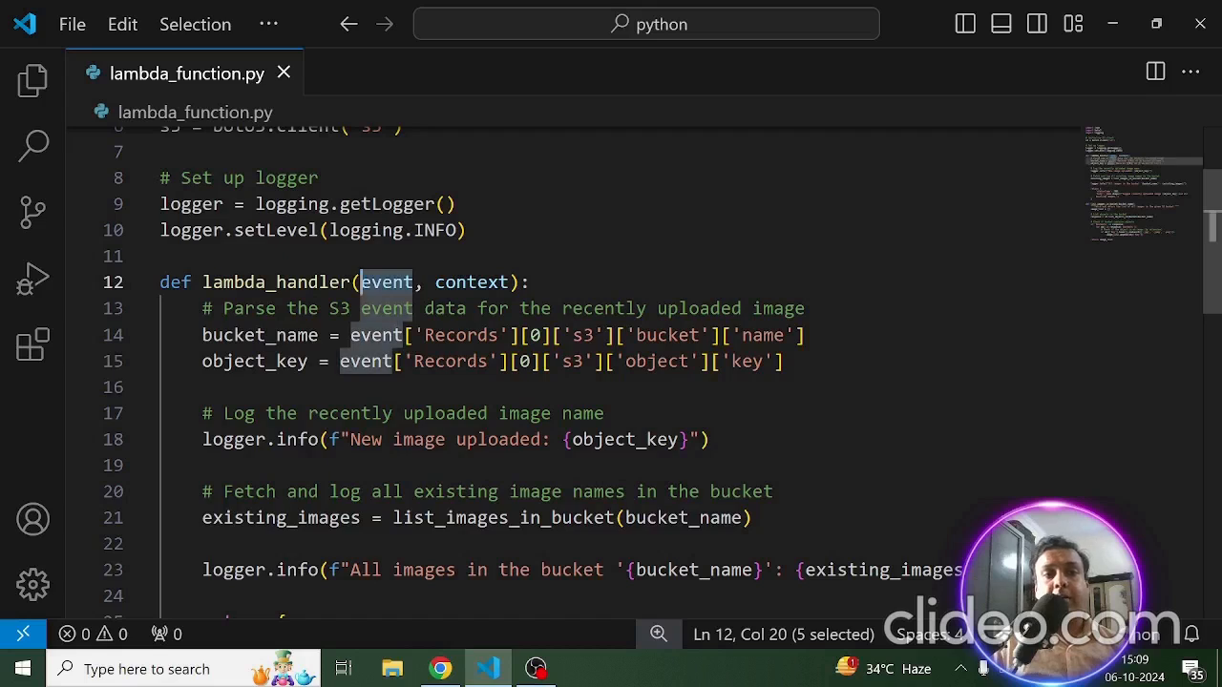
pyautogui.doubleClick(376, 335)
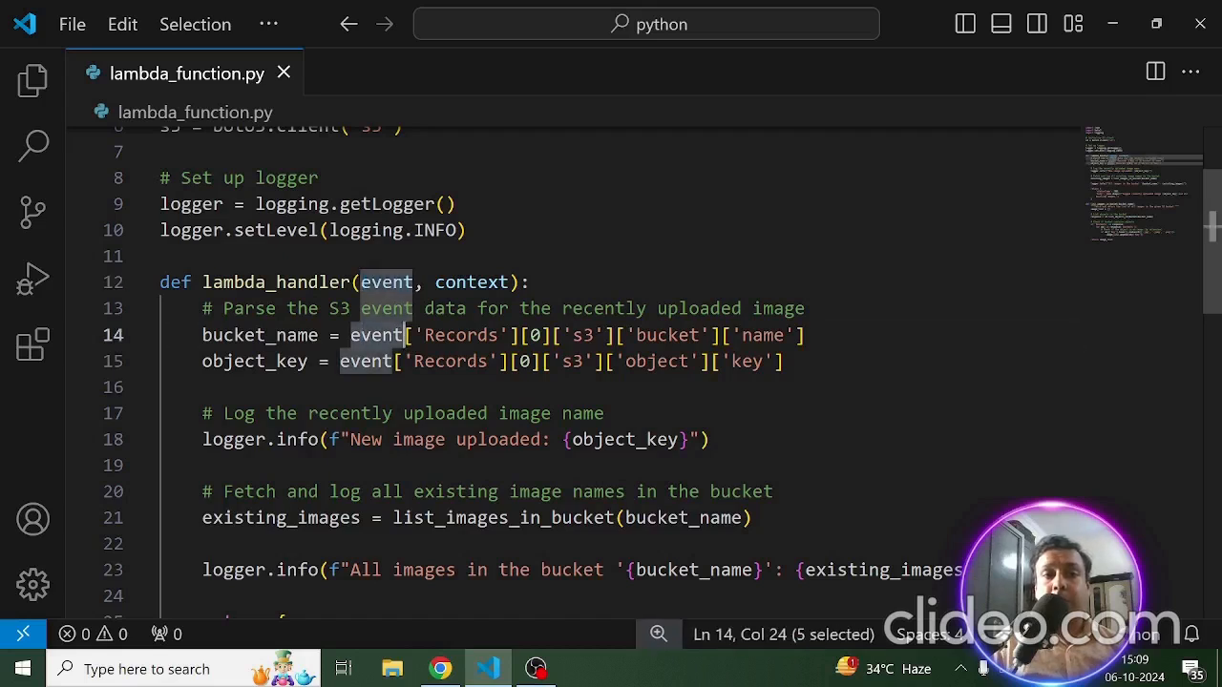
pyautogui.moveTo(742, 335); pyautogui.dragTo(658, 335)
pyautogui.moveTo(742, 361); pyautogui.dragTo(626, 361)
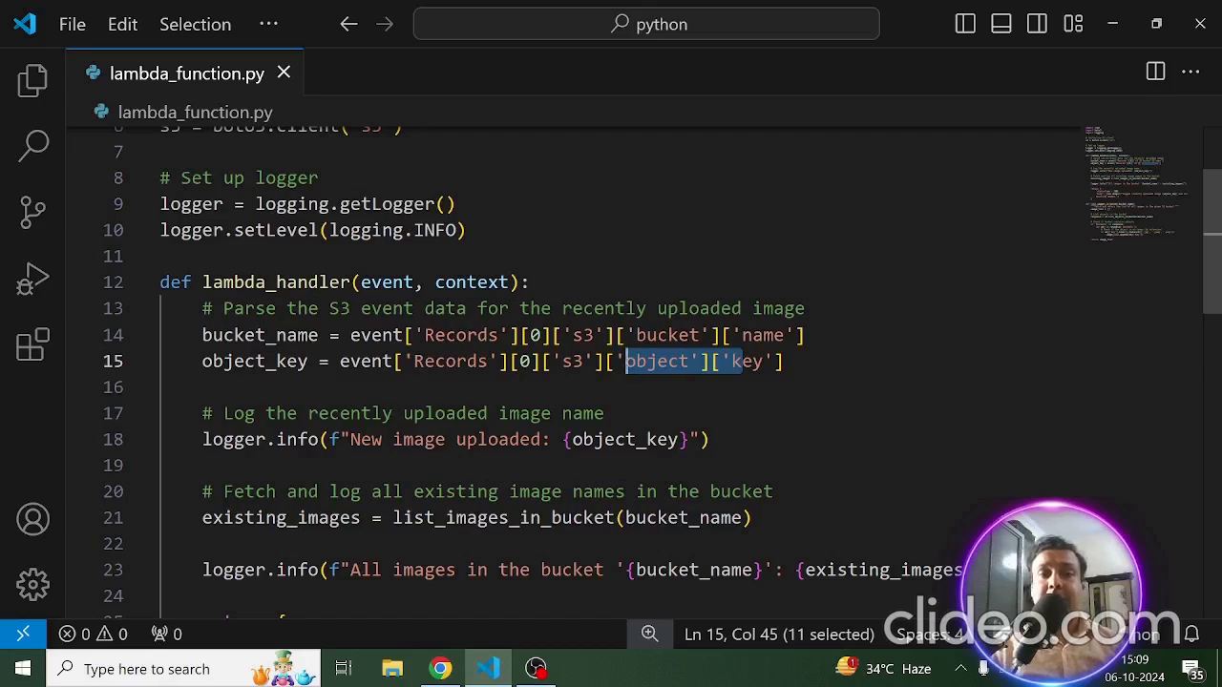
pyautogui.moveTo(784, 362); pyautogui.dragTo(222, 362)
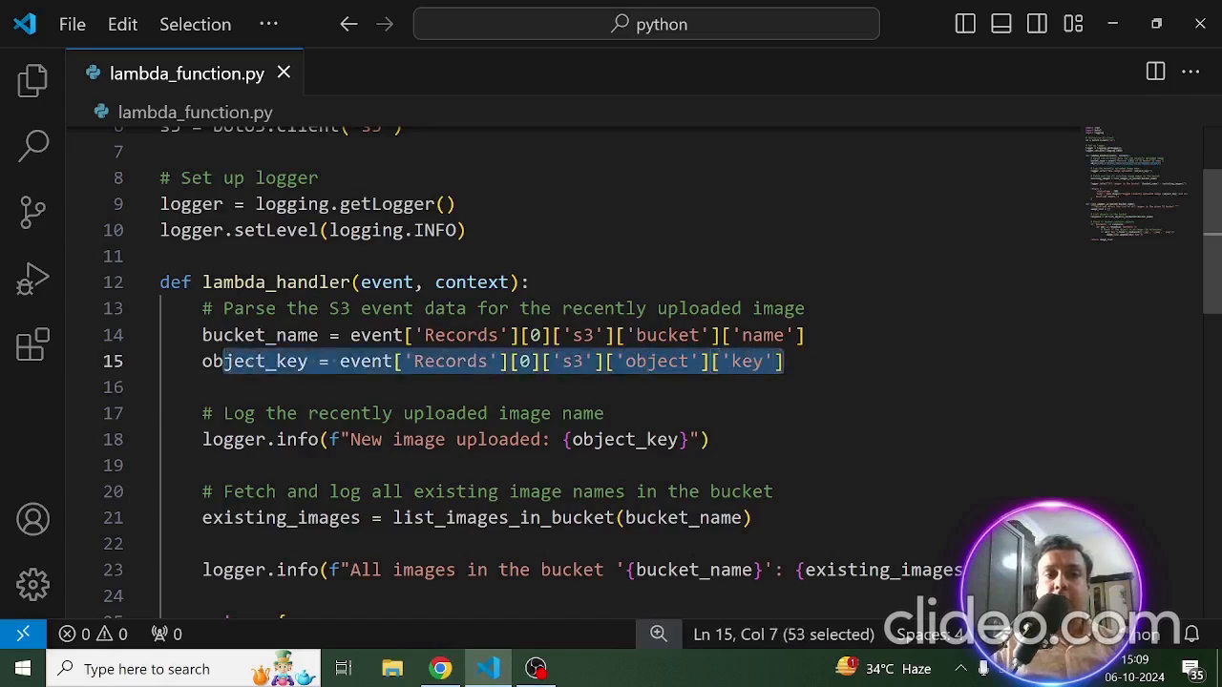
pyautogui.click(225, 387)
pyautogui.scroll(-2, 226, 388)
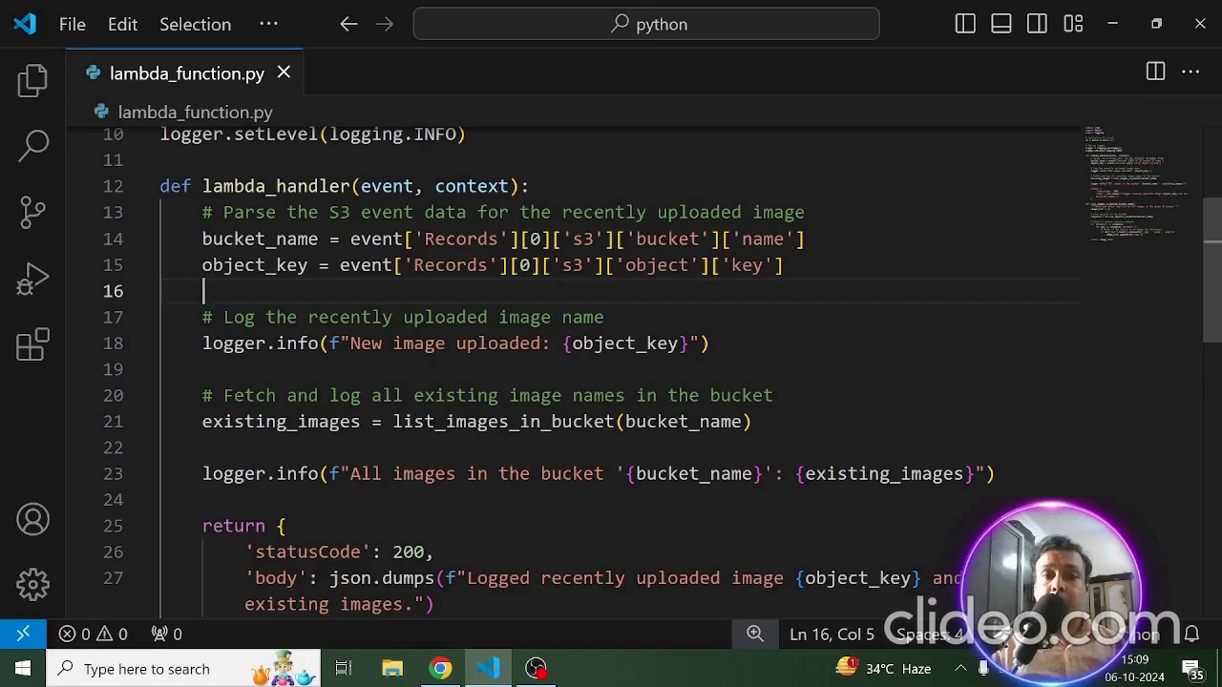
pyautogui.moveTo(582, 343); pyautogui.dragTo(661, 343)
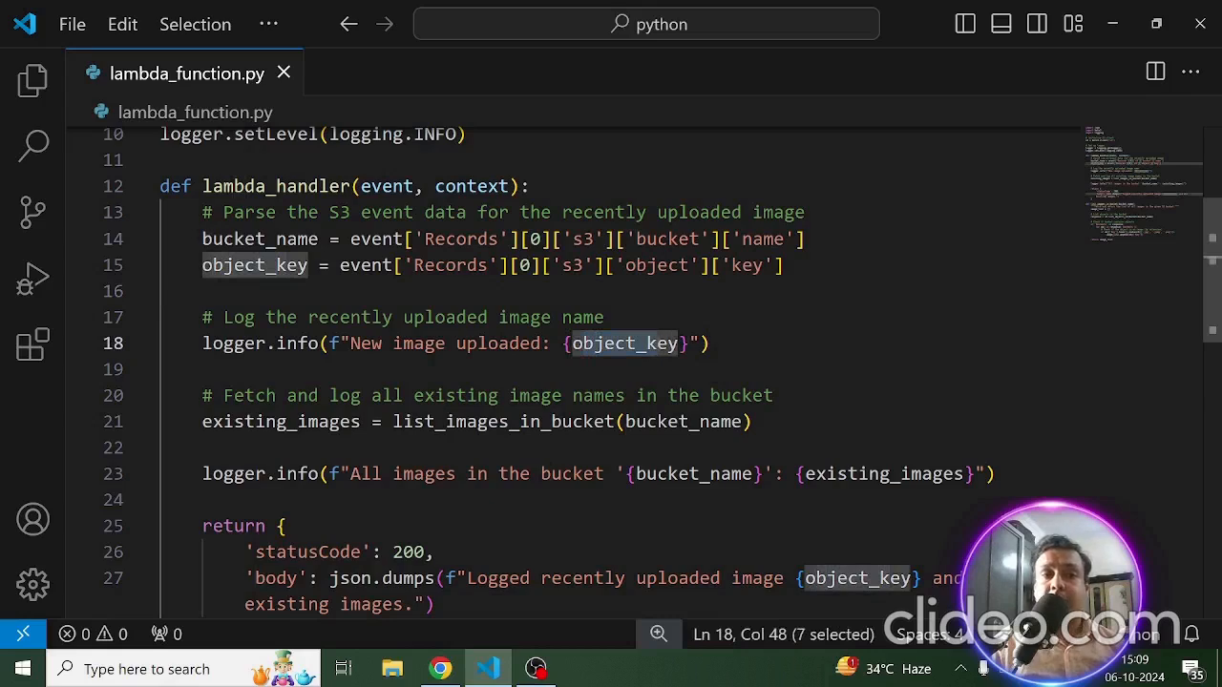
pyautogui.moveTo(554, 344); pyautogui.dragTo(661, 344)
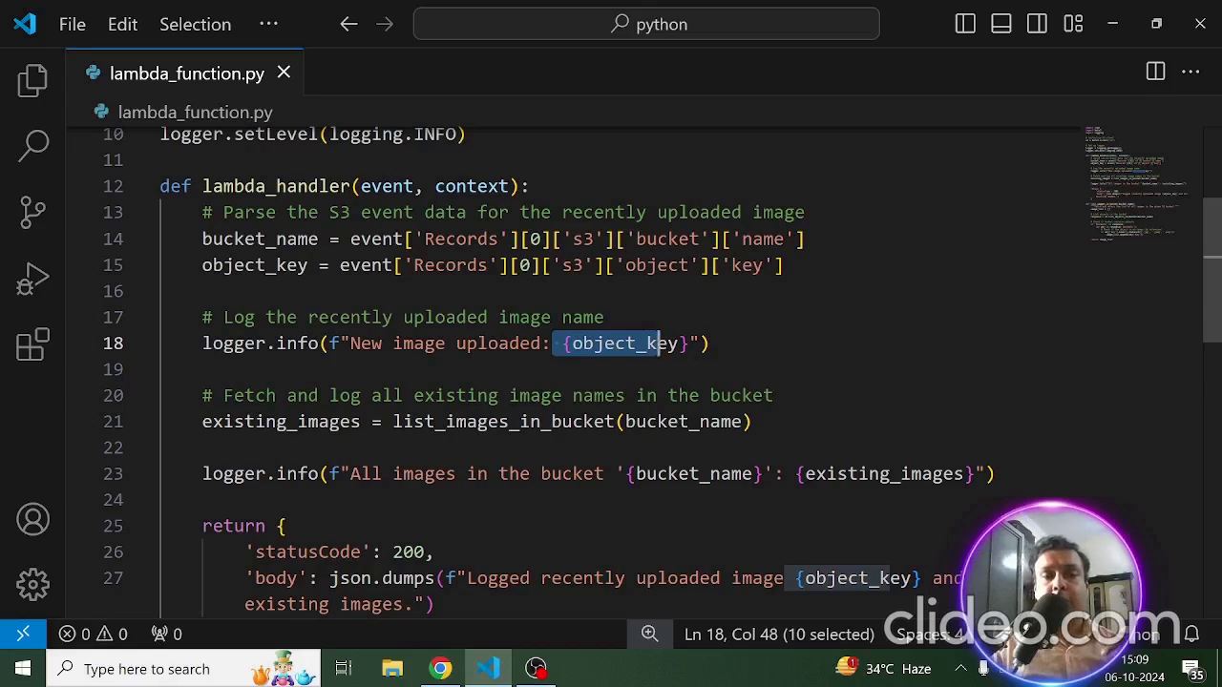
pyautogui.click(682, 344)
pyautogui.scroll(-1, 681, 343)
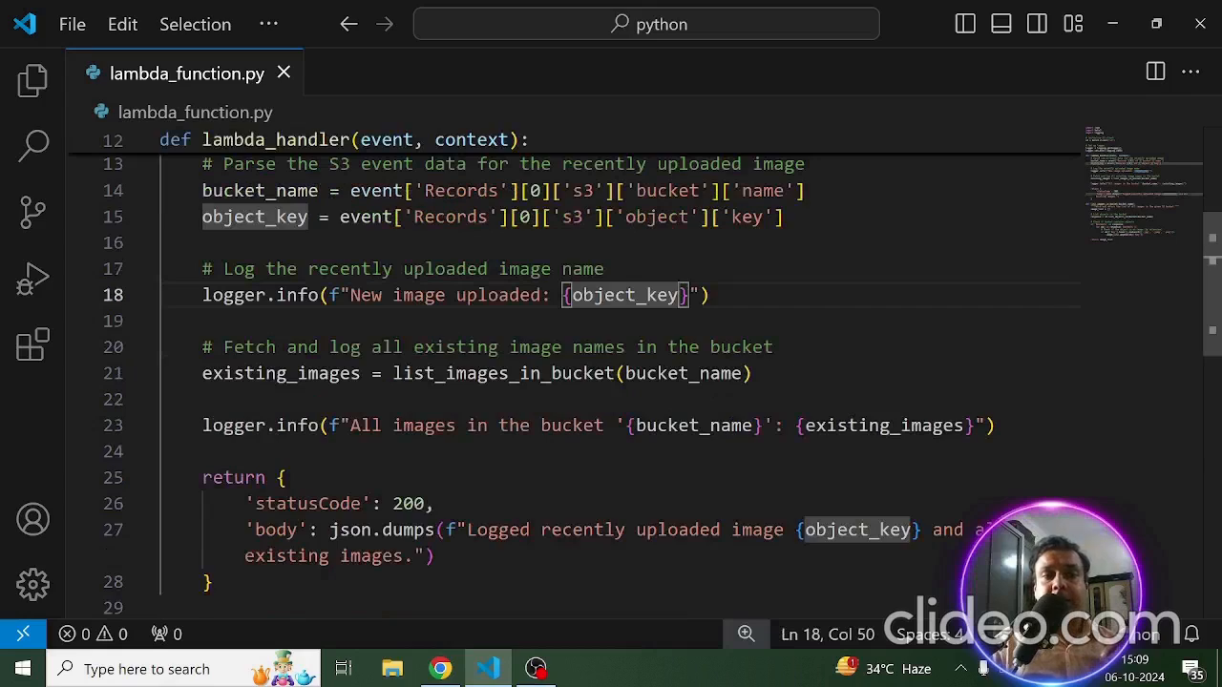
# Step: Examine the list_images_in_bucket call in lambda_handler and the function definition that receives bucket_name
pyautogui.moveTo(392, 373); pyautogui.dragTo(617, 373)
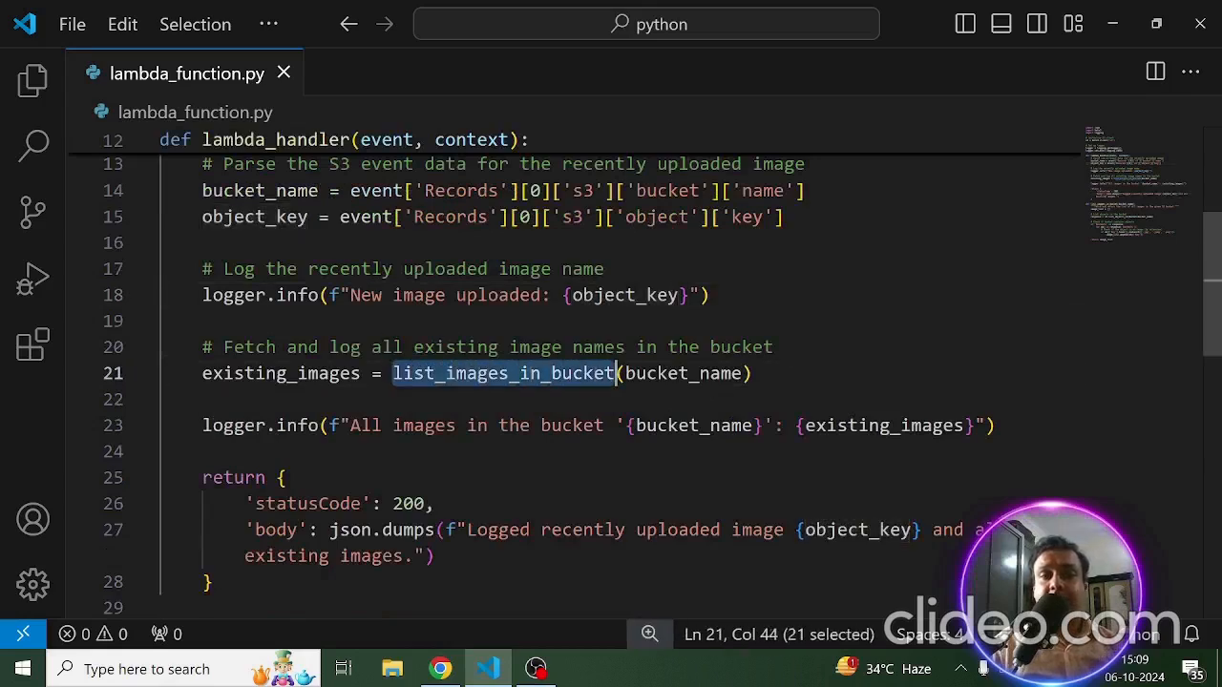
pyautogui.doubleClick(683, 373)
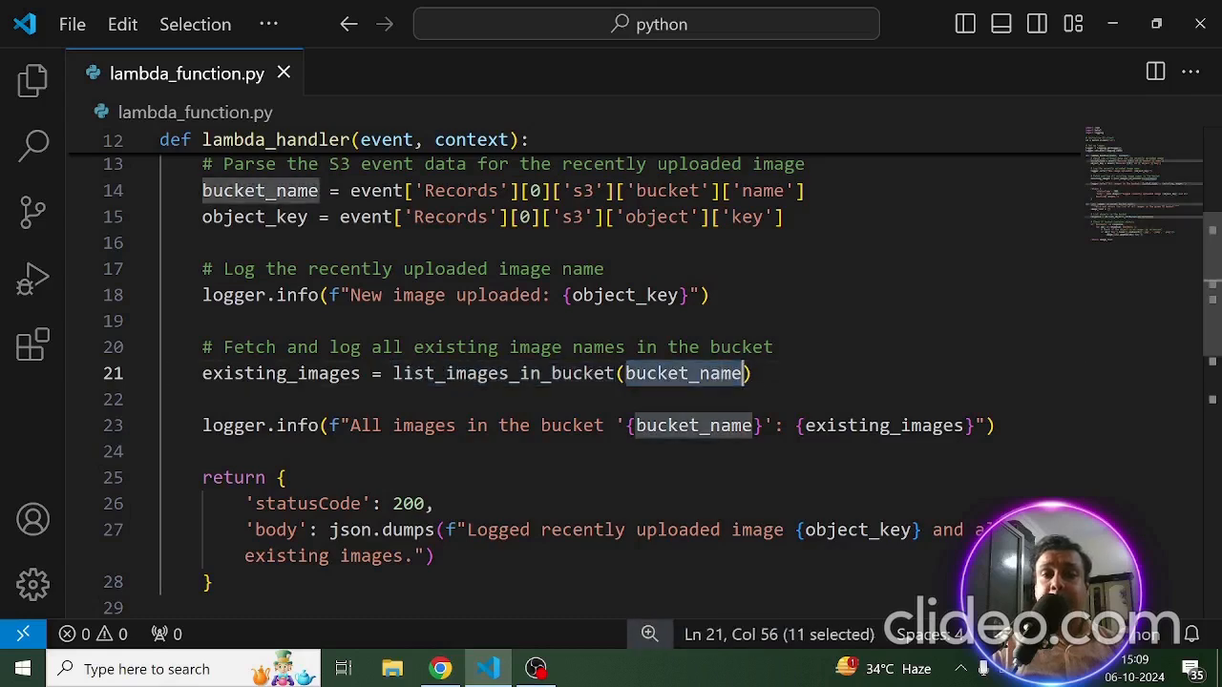
pyautogui.scroll(-3, 662, 387)
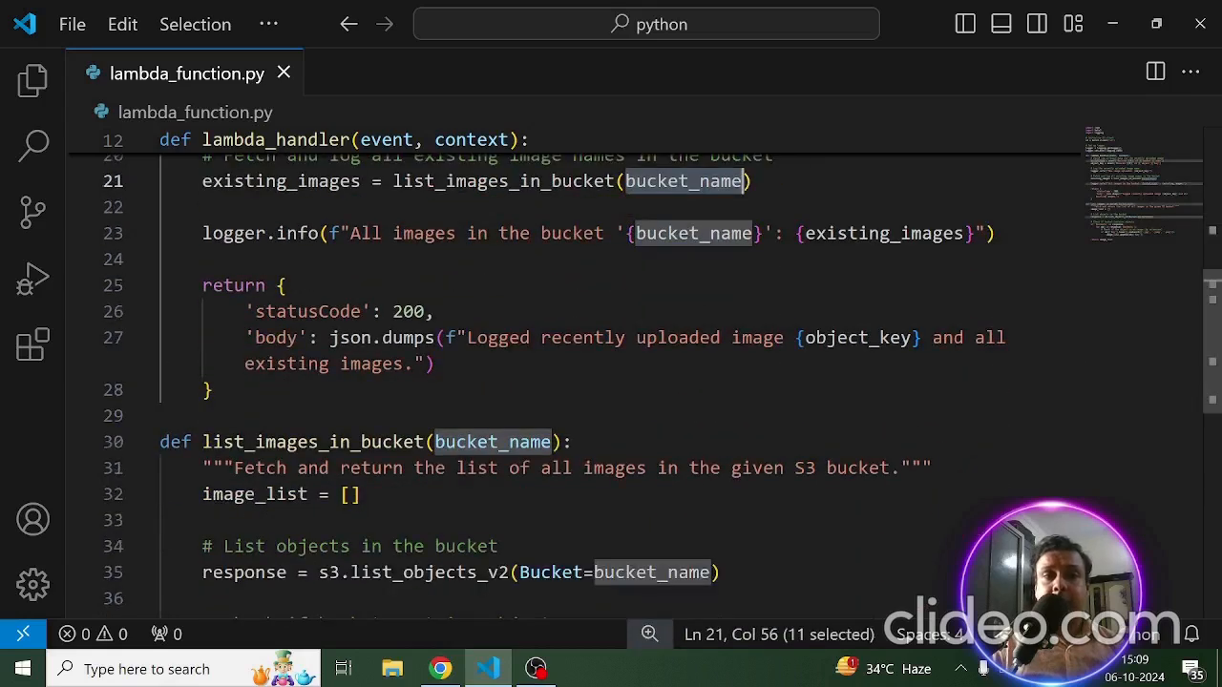
pyautogui.doubleClick(308, 394)
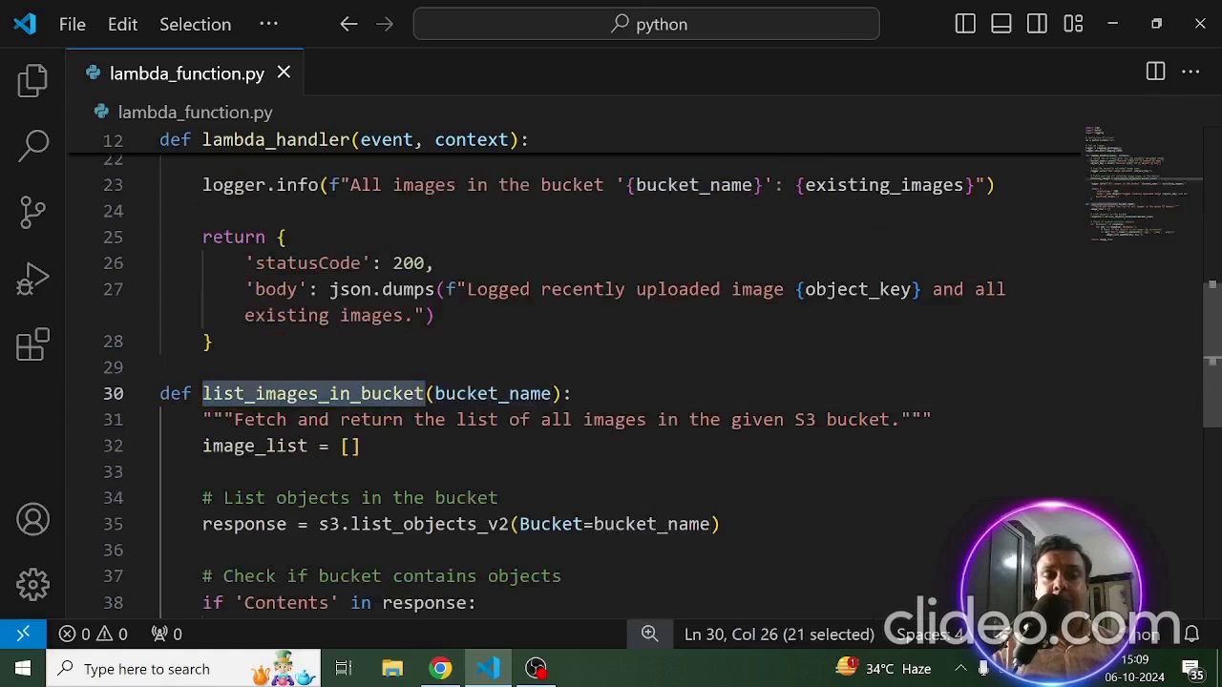
pyautogui.scroll(-1, 307, 393)
pyautogui.moveTo(552, 346); pyautogui.dragTo(445, 346)
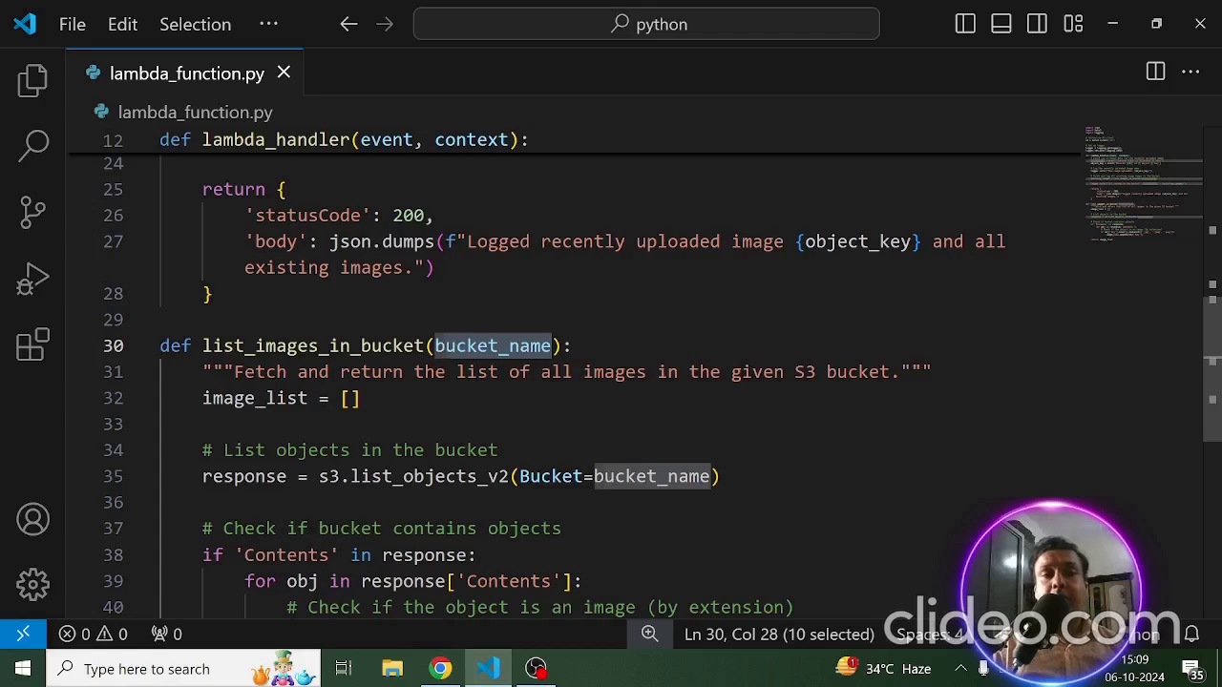
pyautogui.scroll(-2, 645, 387)
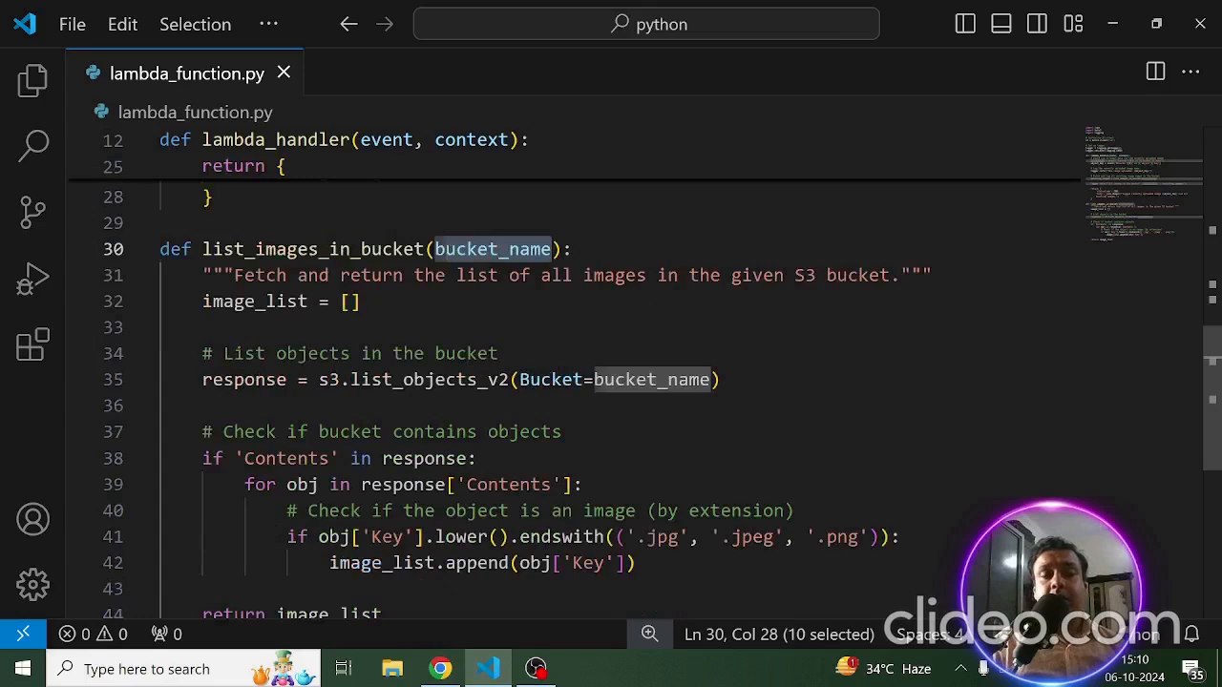
# Step: Examine how list_images_in_bucket lists the bucket's objects, appends matching image keys to image_list and returns the list
pyautogui.moveTo(351, 380); pyautogui.dragTo(508, 380)
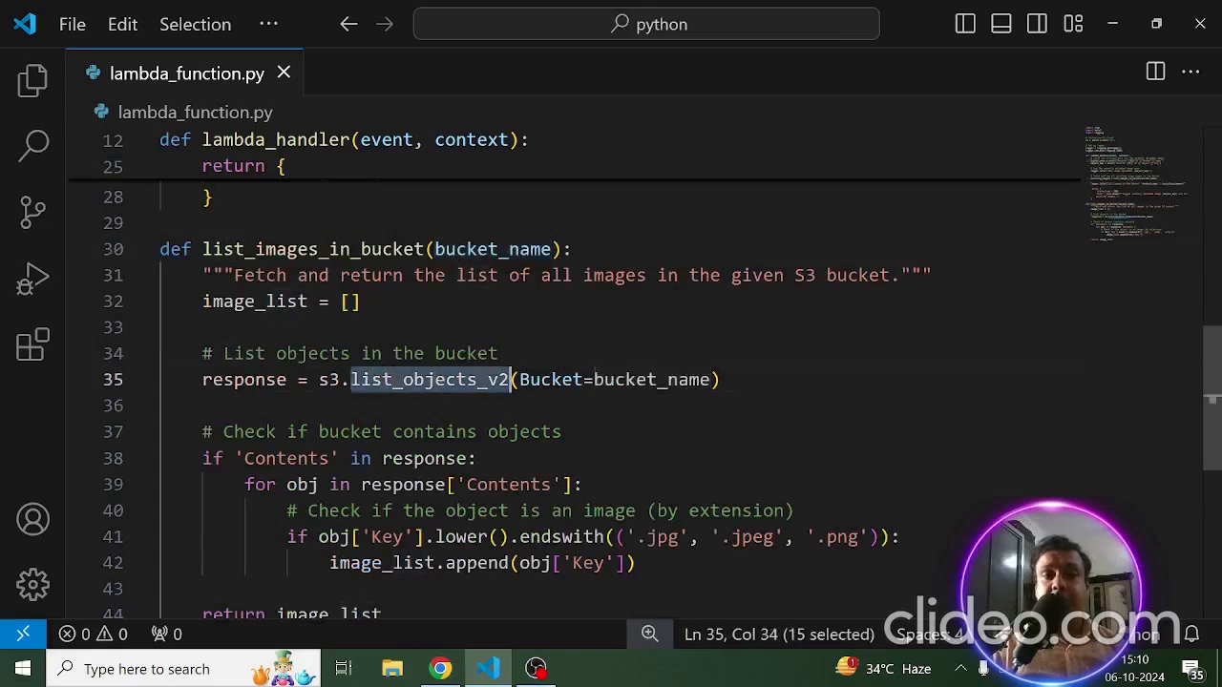
pyautogui.moveTo(689, 380); pyautogui.dragTo(594, 380)
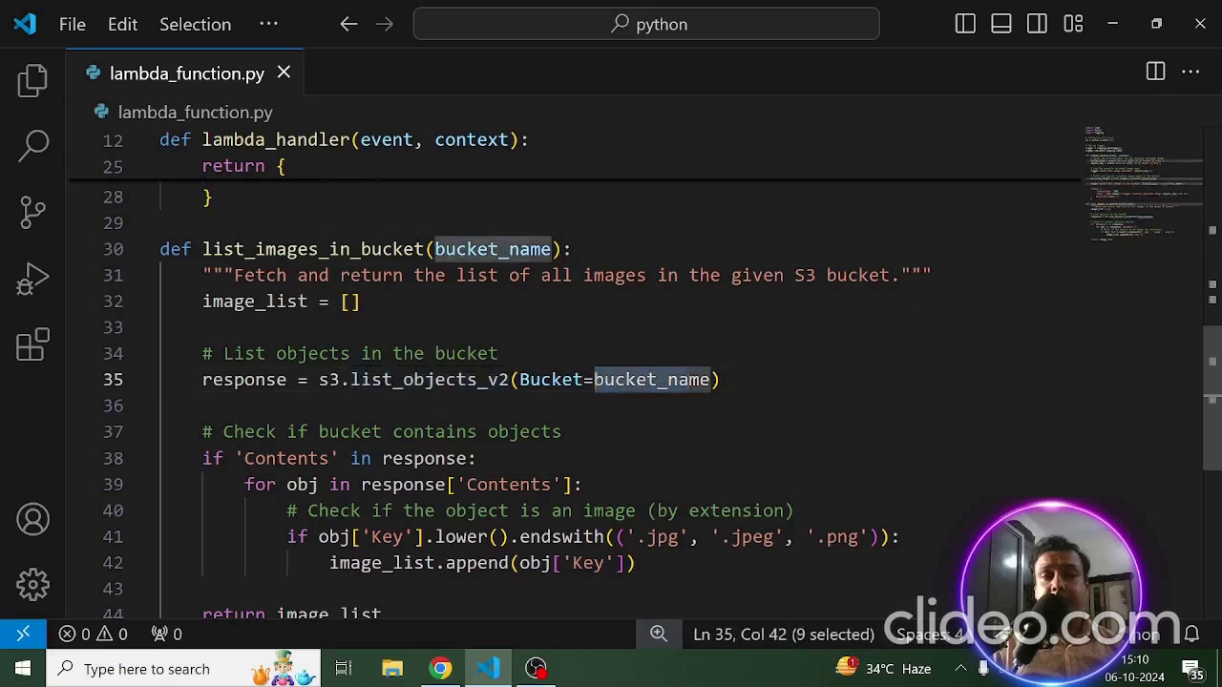
pyautogui.scroll(-2, 594, 380)
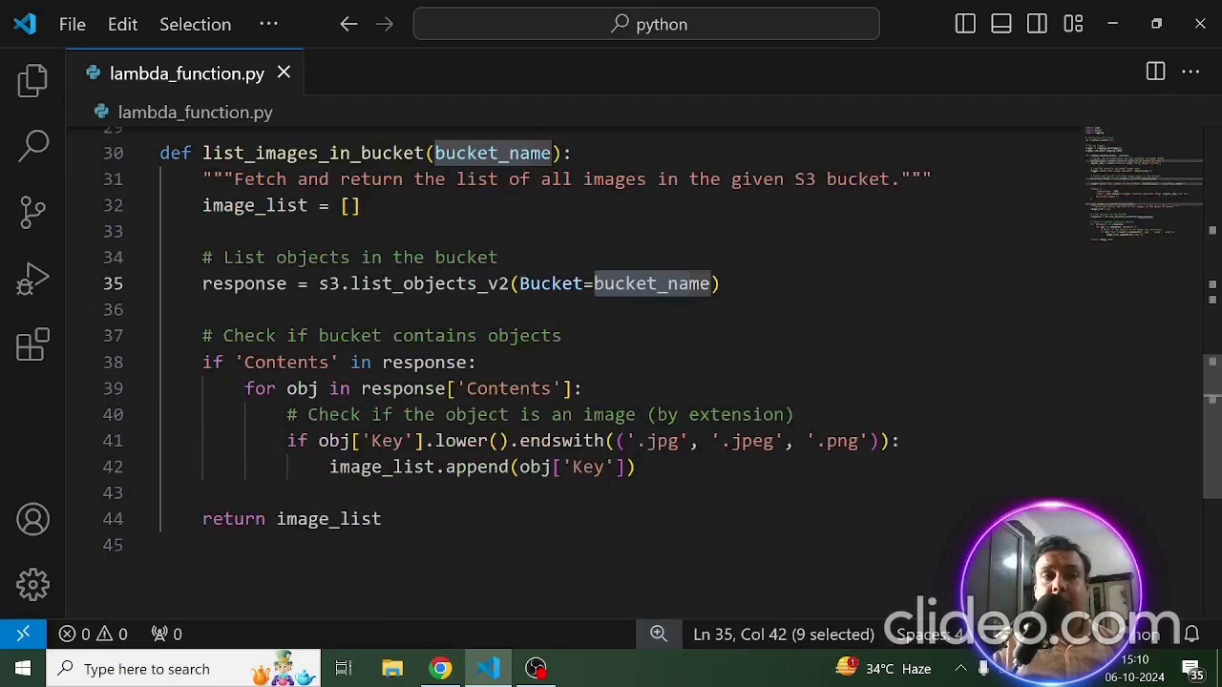
pyautogui.moveTo(329, 467); pyautogui.dragTo(435, 468)
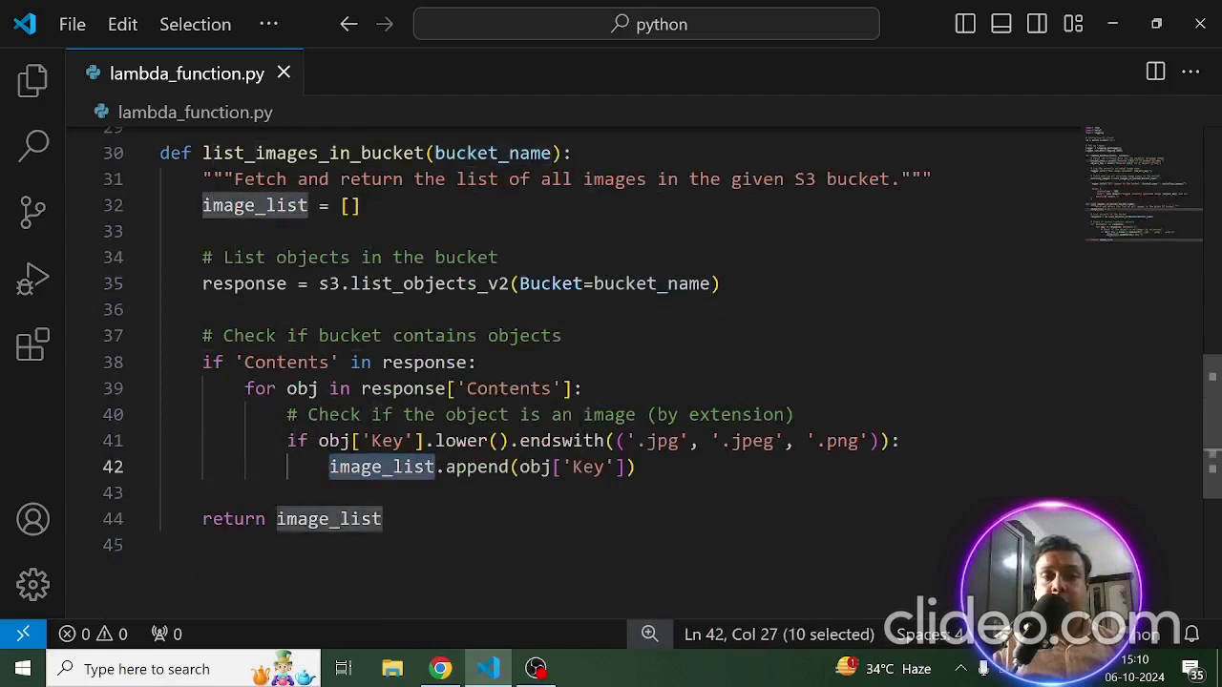
pyautogui.moveTo(541, 468); pyautogui.dragTo(435, 468)
pyautogui.moveTo(603, 468); pyautogui.dragTo(552, 468)
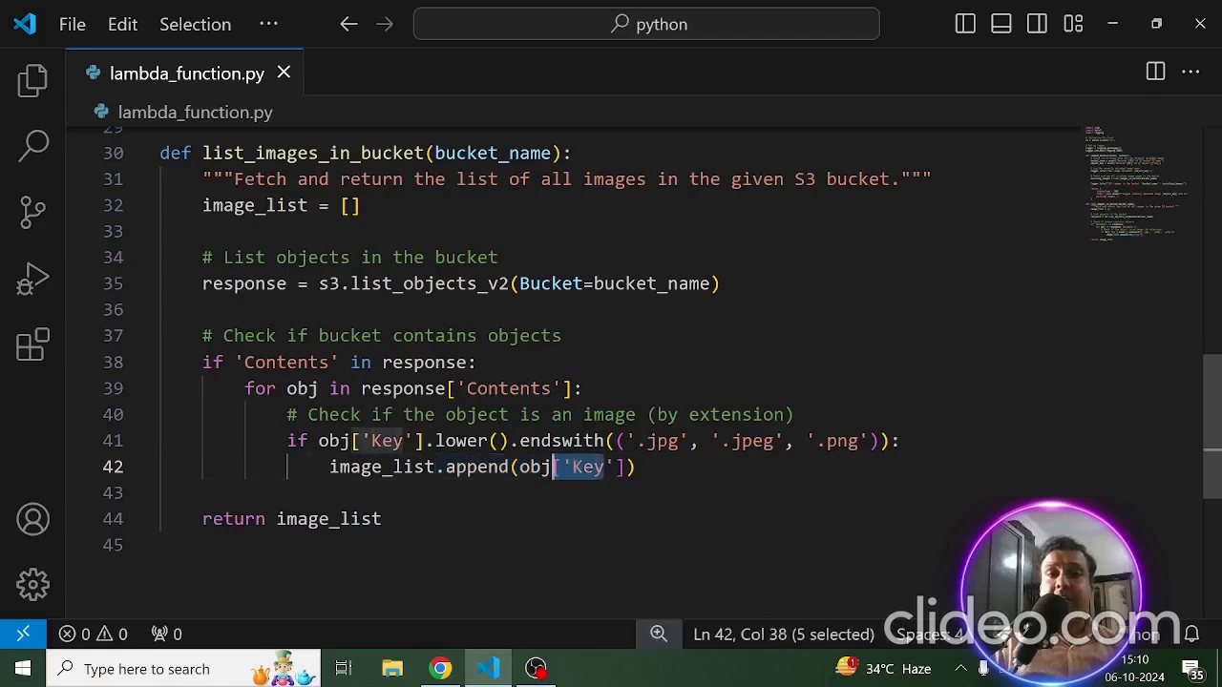
pyautogui.doubleClick(617, 285)
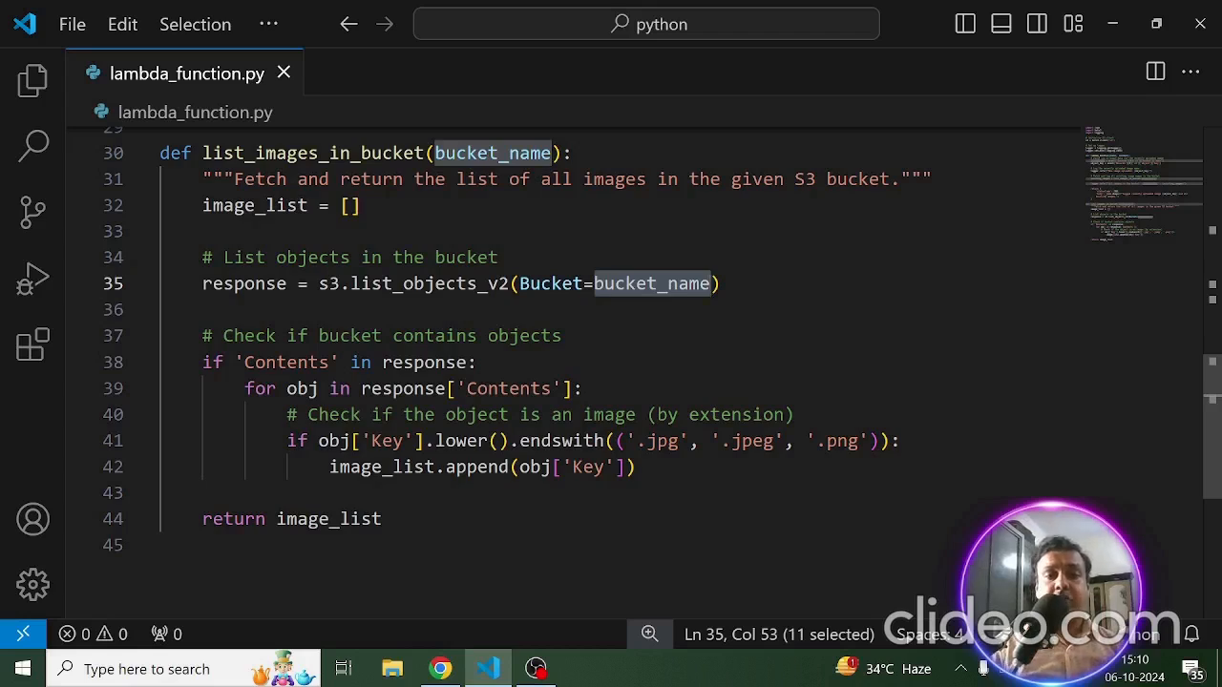
pyautogui.moveTo(637, 467); pyautogui.dragTo(627, 467)
pyautogui.hotkey('shift', 'Home')
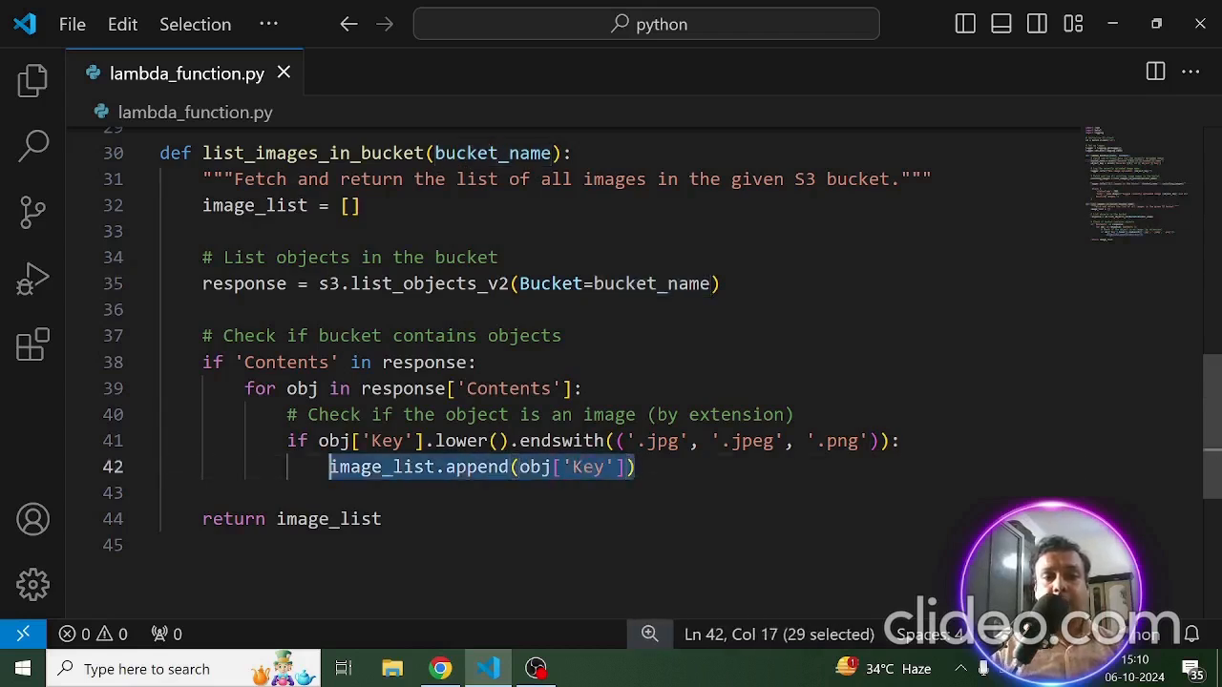
pyautogui.moveTo(256, 518); pyautogui.dragTo(341, 519)
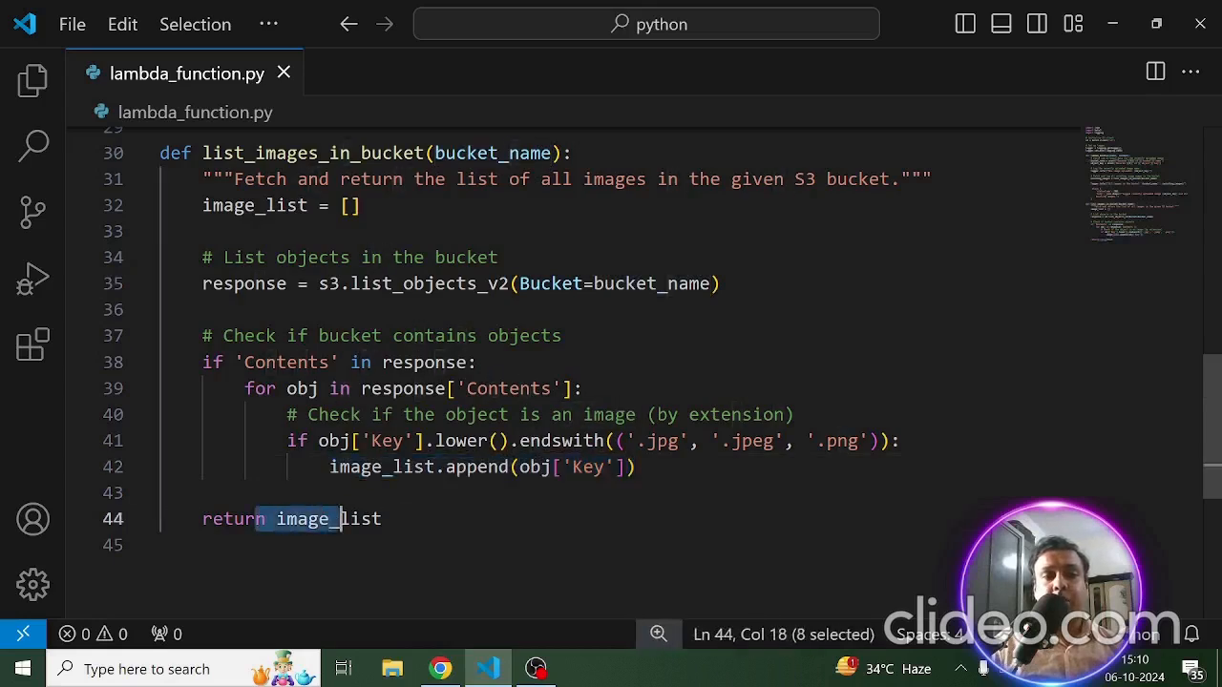
# Step: Examine how lambda_handler stores existing_images, logs the image names and builds its return response
pyautogui.scroll(6, 341, 519)
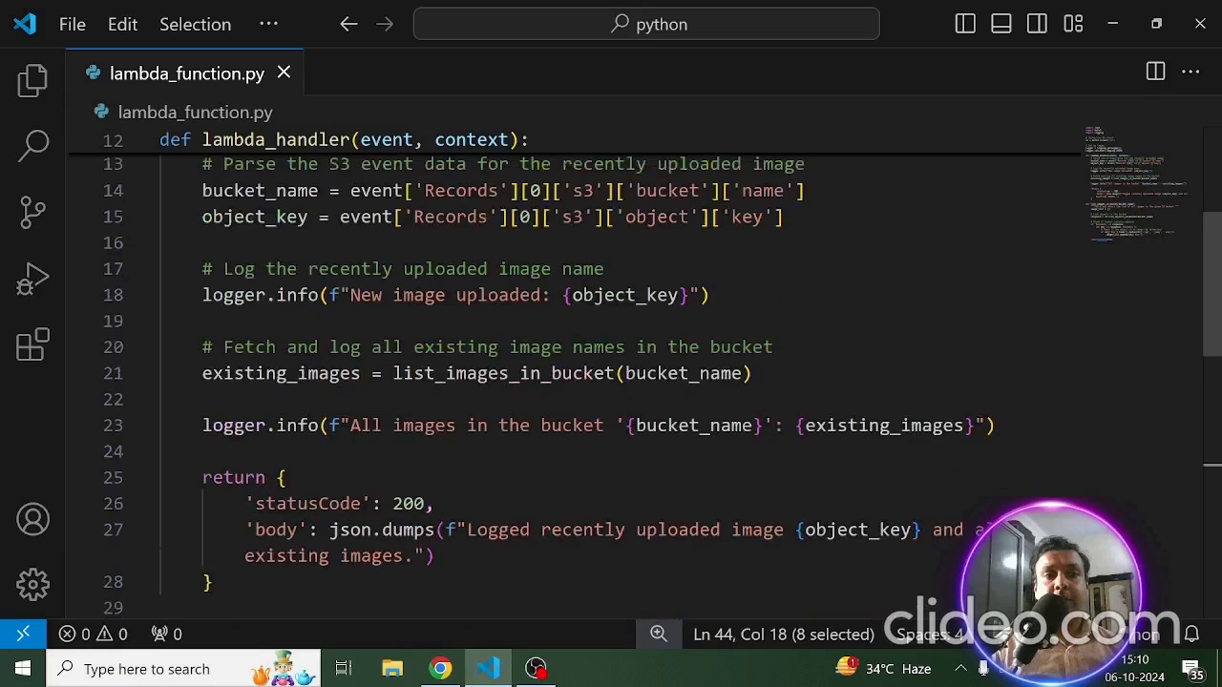
pyautogui.moveTo(340, 373)
pyautogui.mouseDown()
pyautogui.moveTo(234, 373)
pyautogui.moveTo(319, 373)
pyautogui.mouseUp()
pyautogui.click(220, 399)
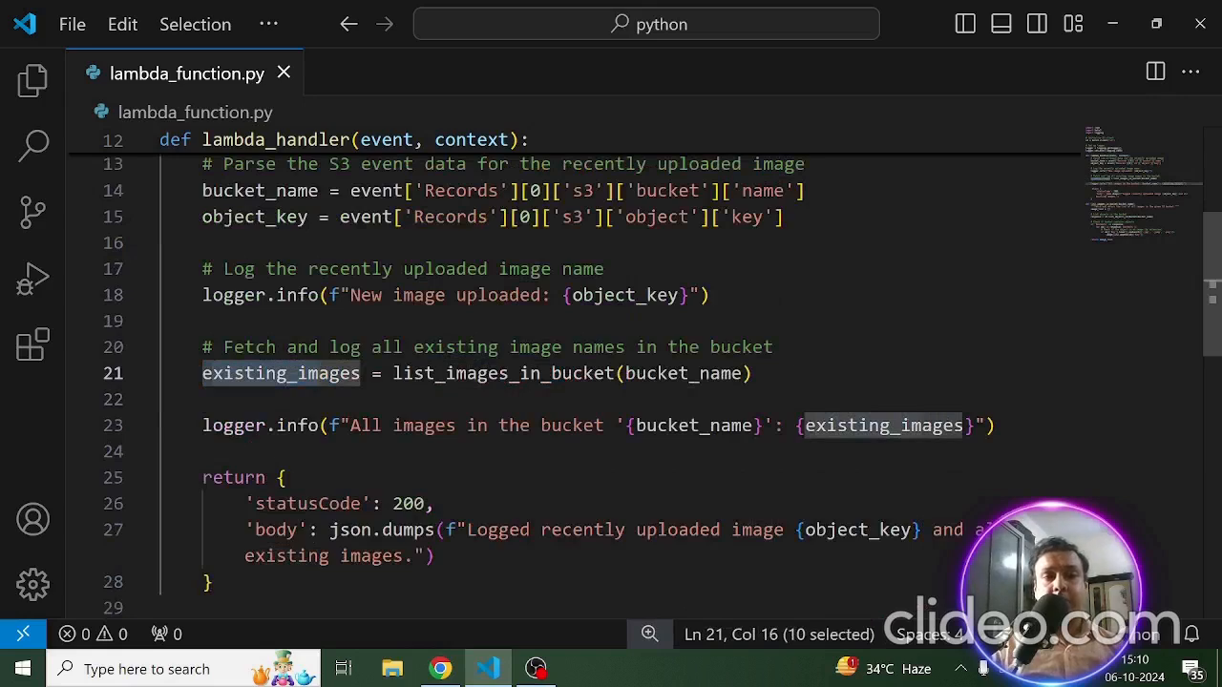
pyautogui.moveTo(330, 295); pyautogui.dragTo(678, 295)
pyautogui.scroll(-2, 672, 295)
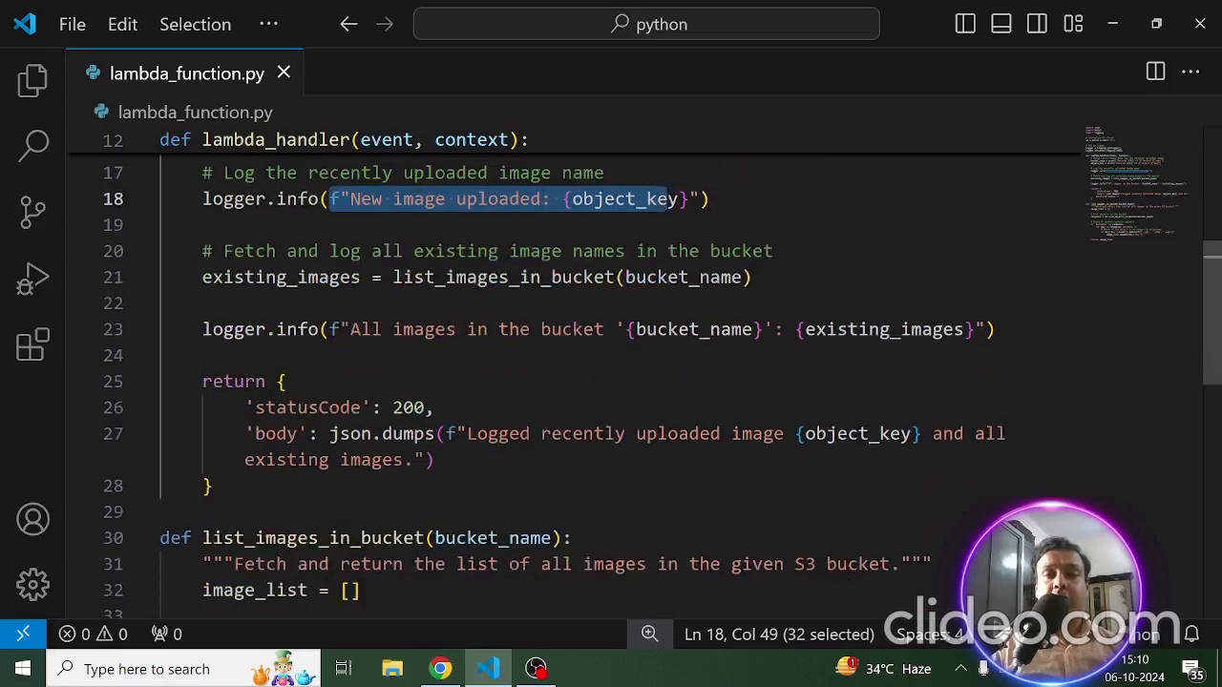
pyautogui.moveTo(203, 333); pyautogui.dragTo(160, 463)
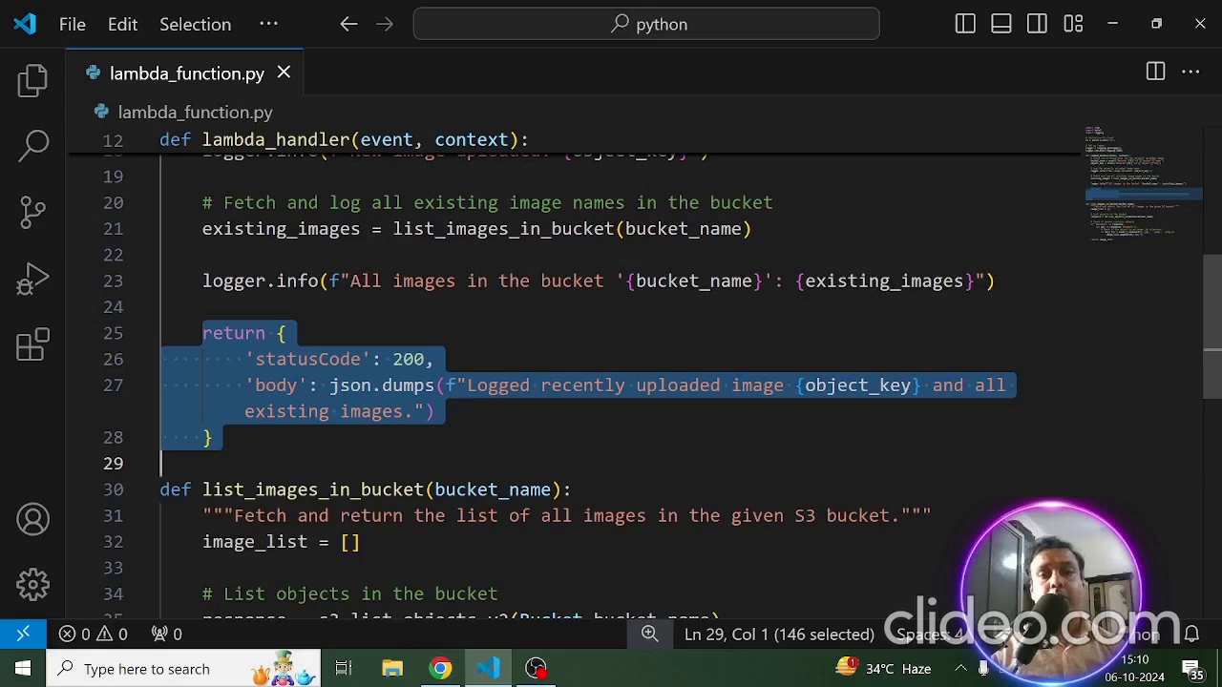
pyautogui.click(847, 386)
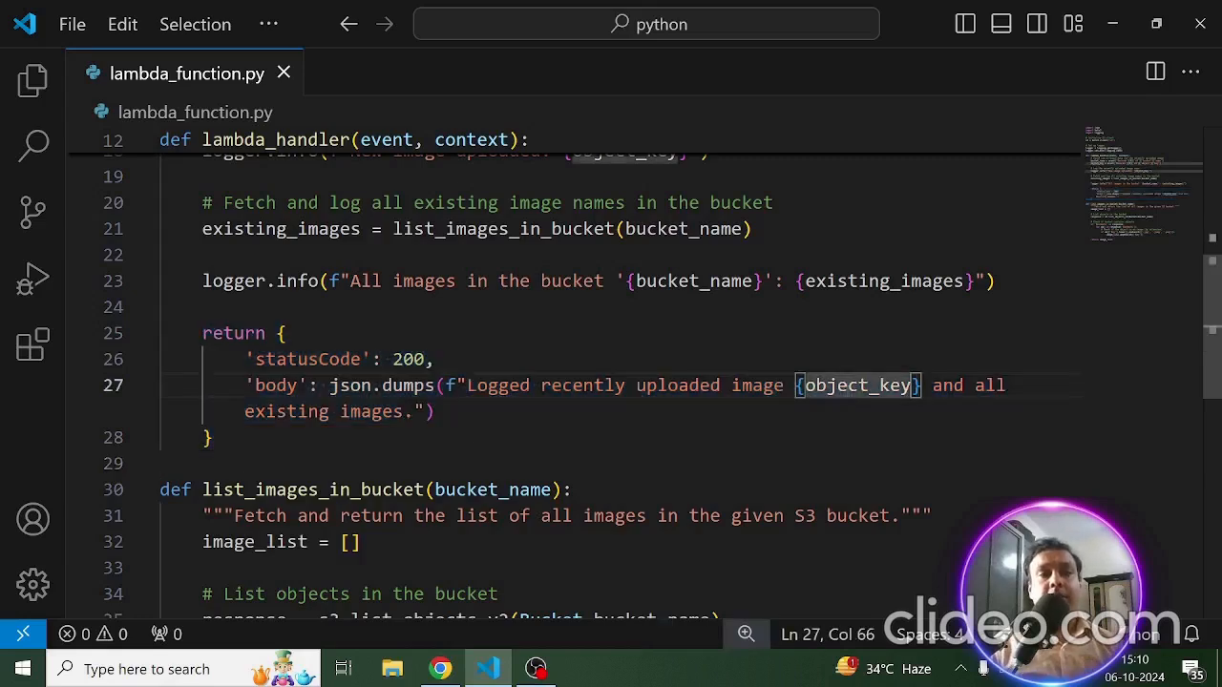
# Step: Copy the entire code of lambda_function.py
pyautogui.scroll(3, 847, 386)
pyautogui.scroll(1, 621, 372)
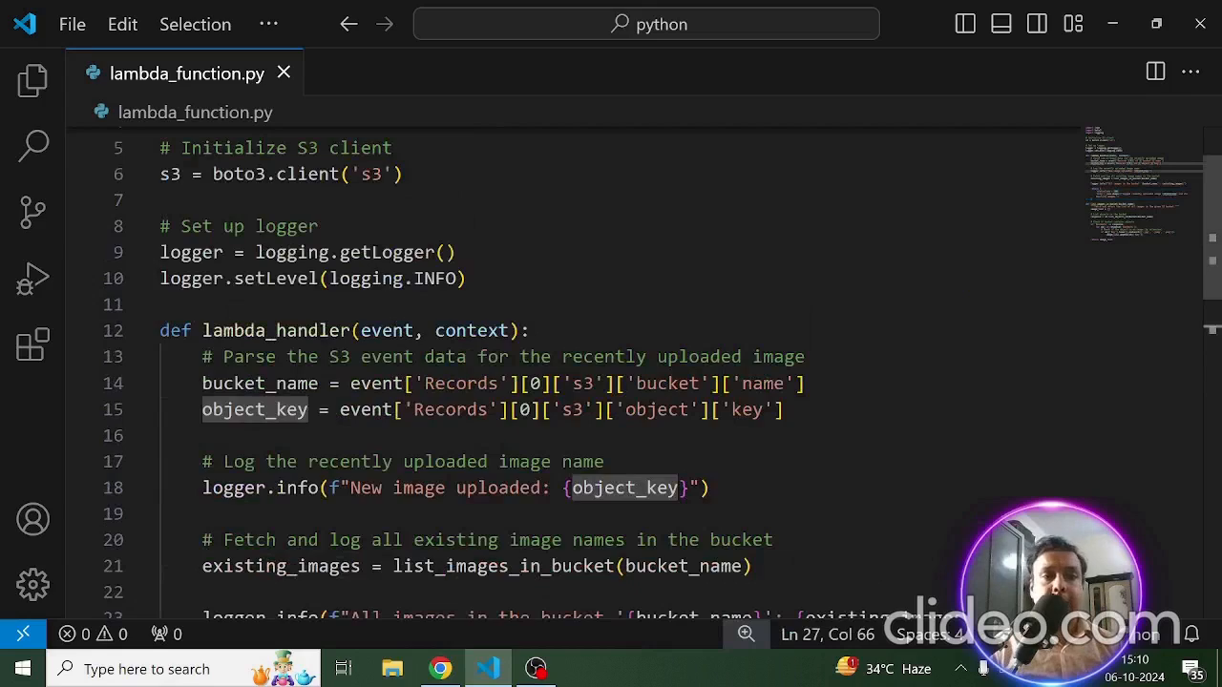
pyautogui.scroll(1, 620, 372)
pyautogui.click(161, 295)
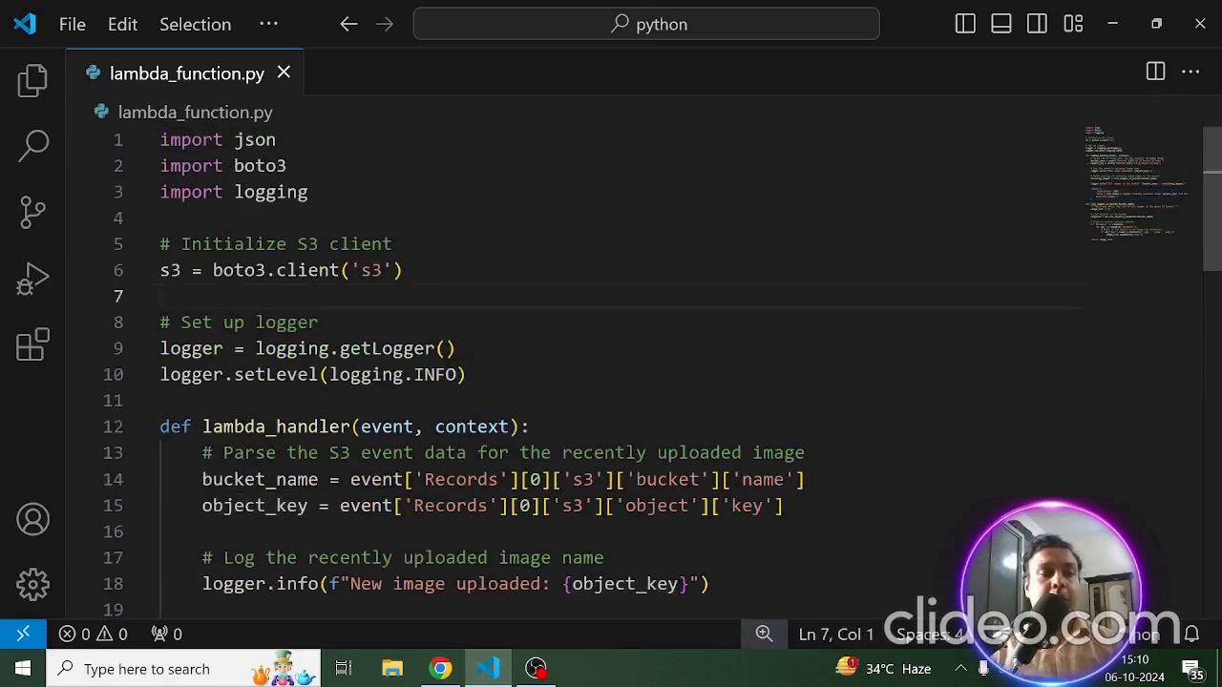
pyautogui.hotkey('ctrl', 'a')
# Step: Switch to Chrome and open the code source of shyam-function in the Lambda console
pyautogui.hotkey('alt', 'Tab')
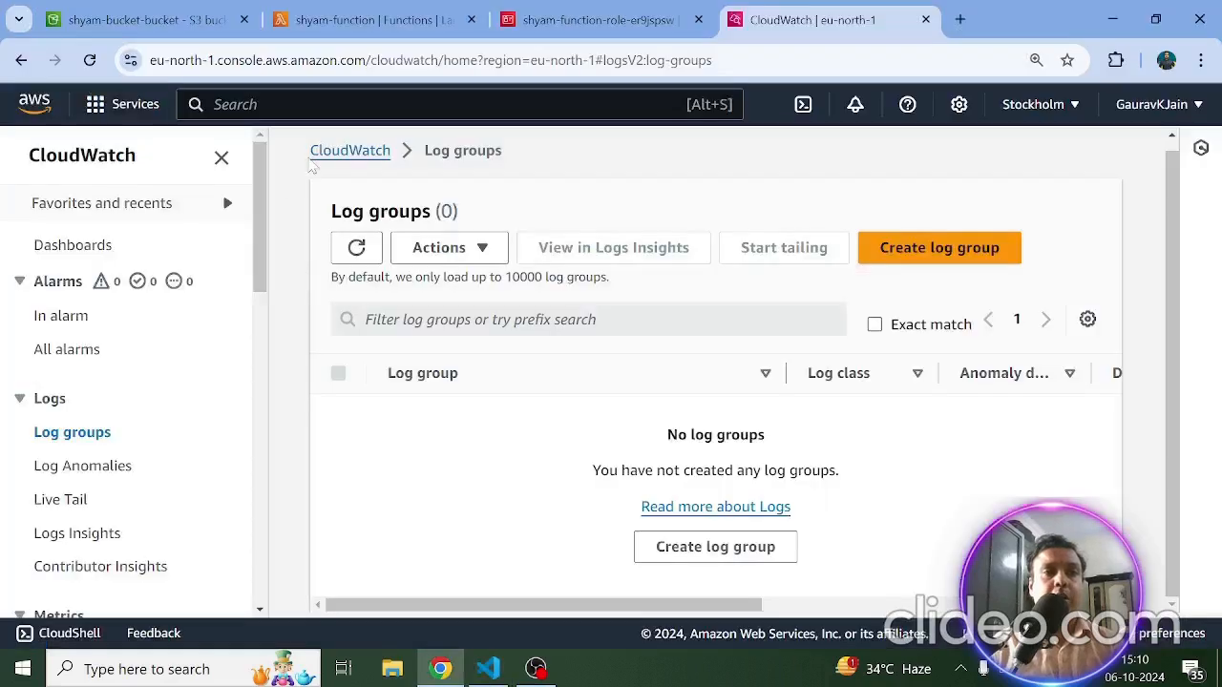
pyautogui.click(323, 19)
pyautogui.scroll(-7, 363, 227)
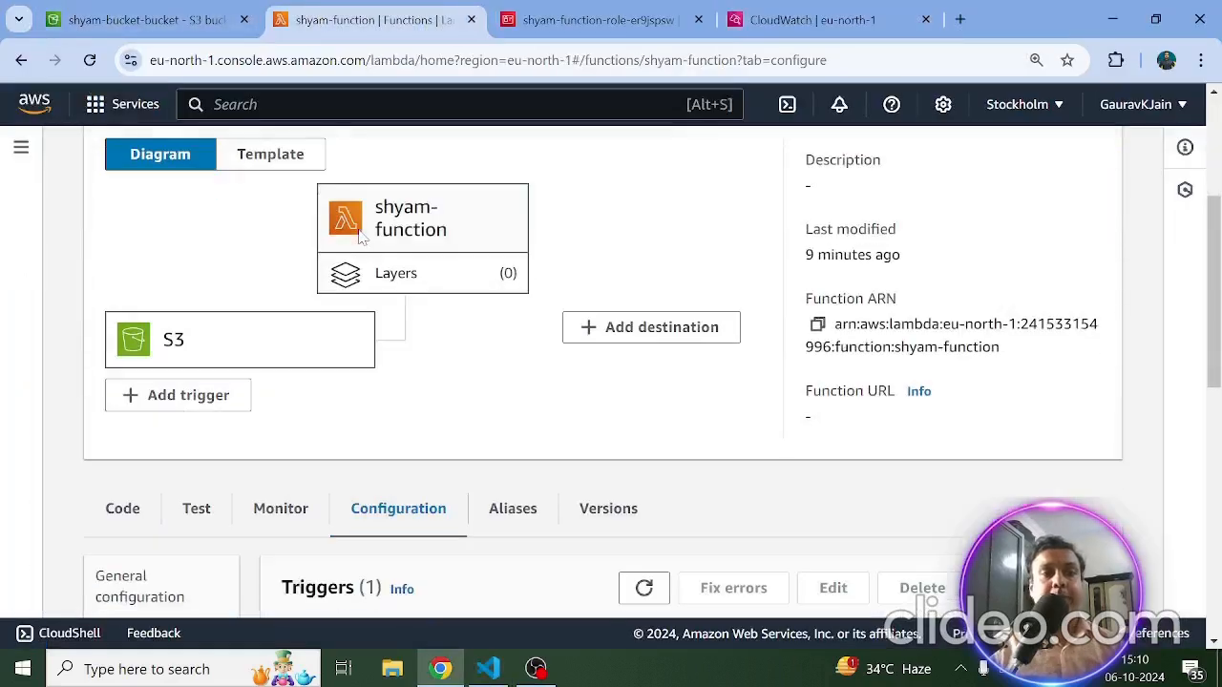
pyautogui.scroll(2, 218, 227)
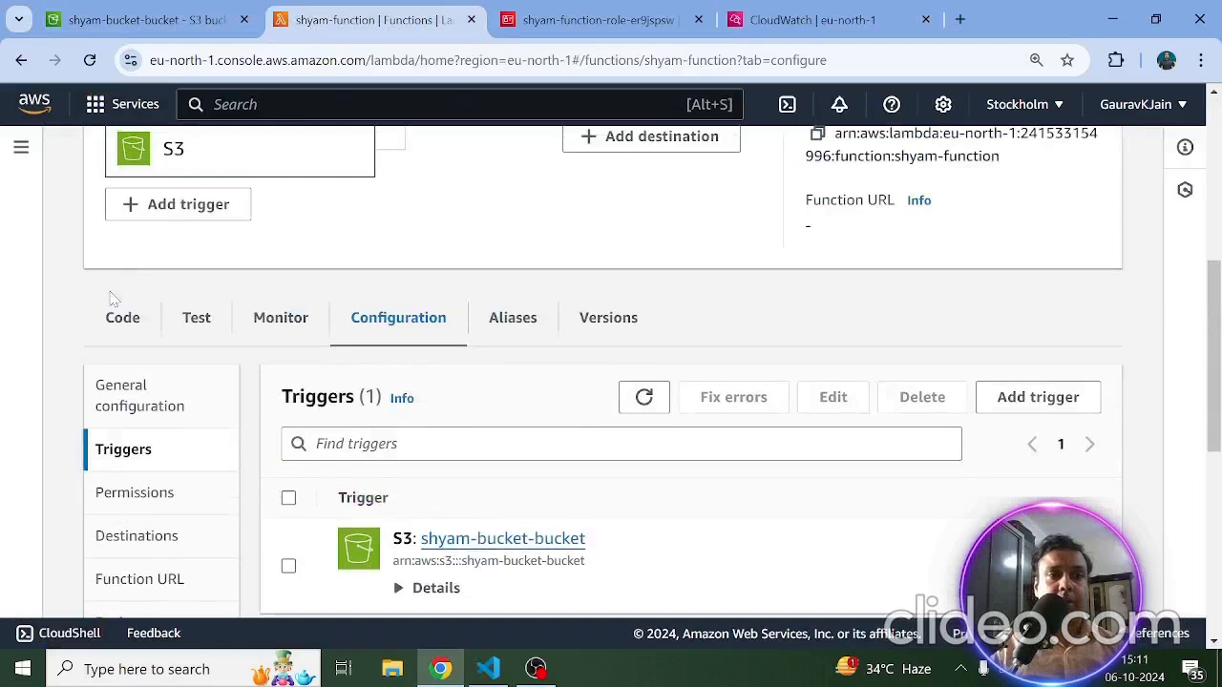
pyautogui.click(122, 317)
pyautogui.scroll(-2, 437, 243)
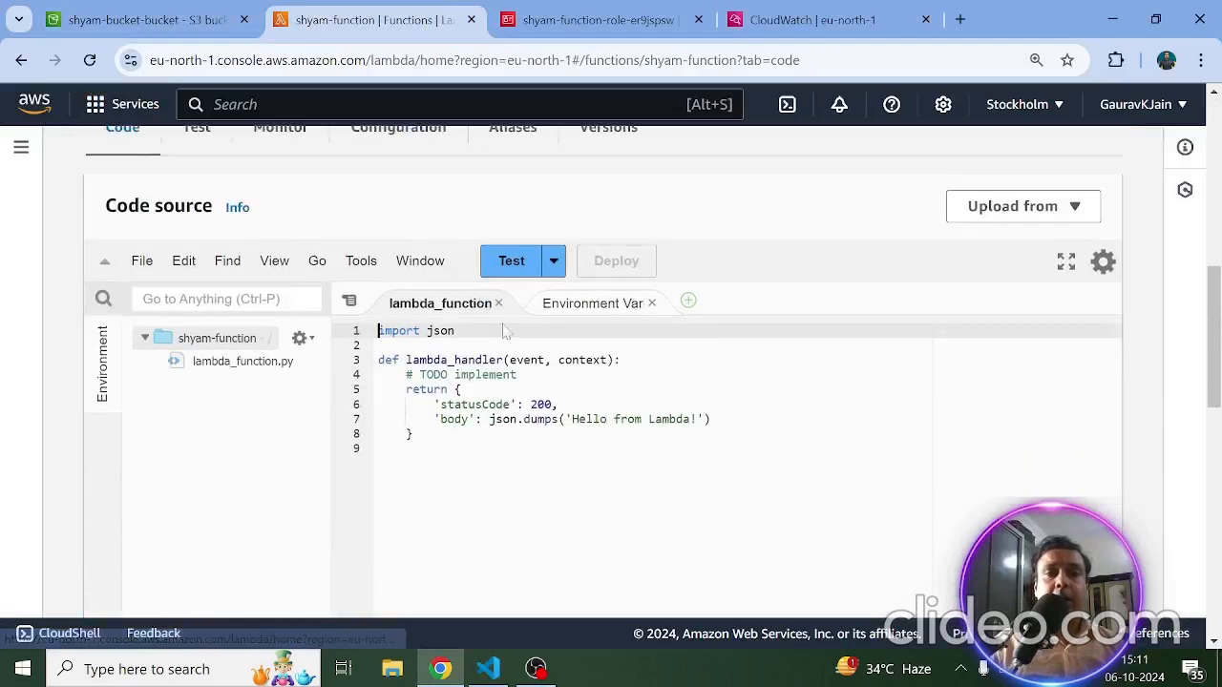
# Step: Replace all default code in shyam-function's lambda_function file with the copied code and deploy it
pyautogui.click(512, 405)
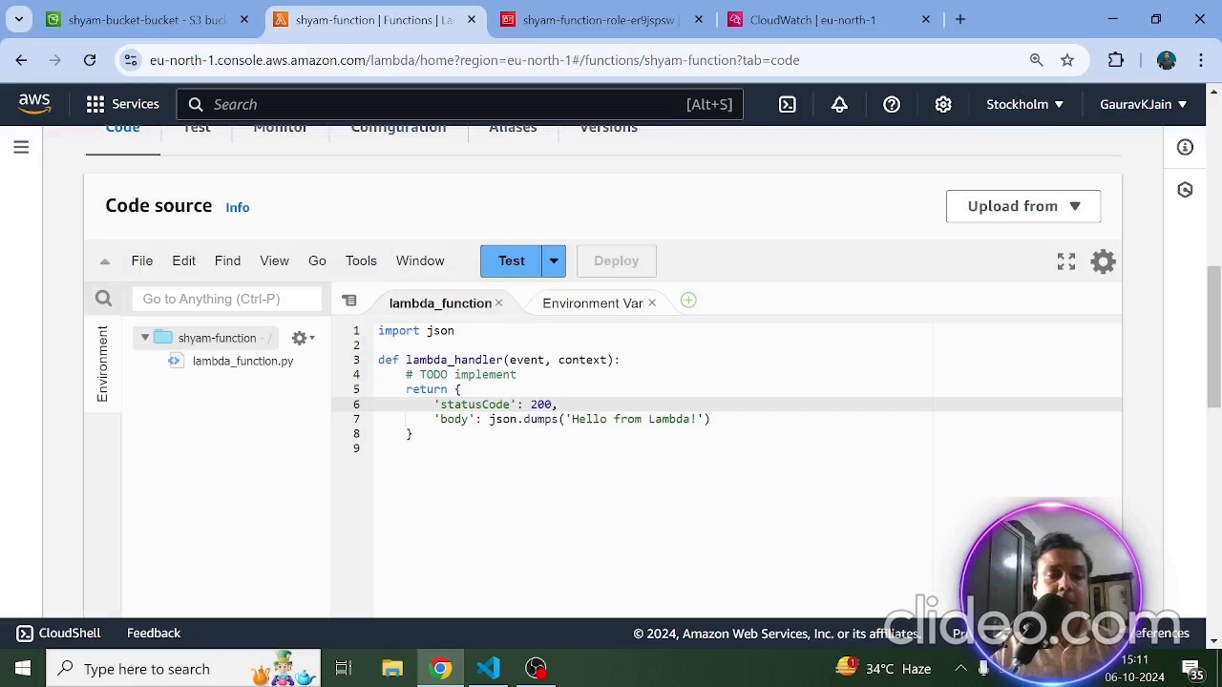
pyautogui.hotkey('ctrl', 'a')
pyautogui.hotkey('ctrl', 'v')
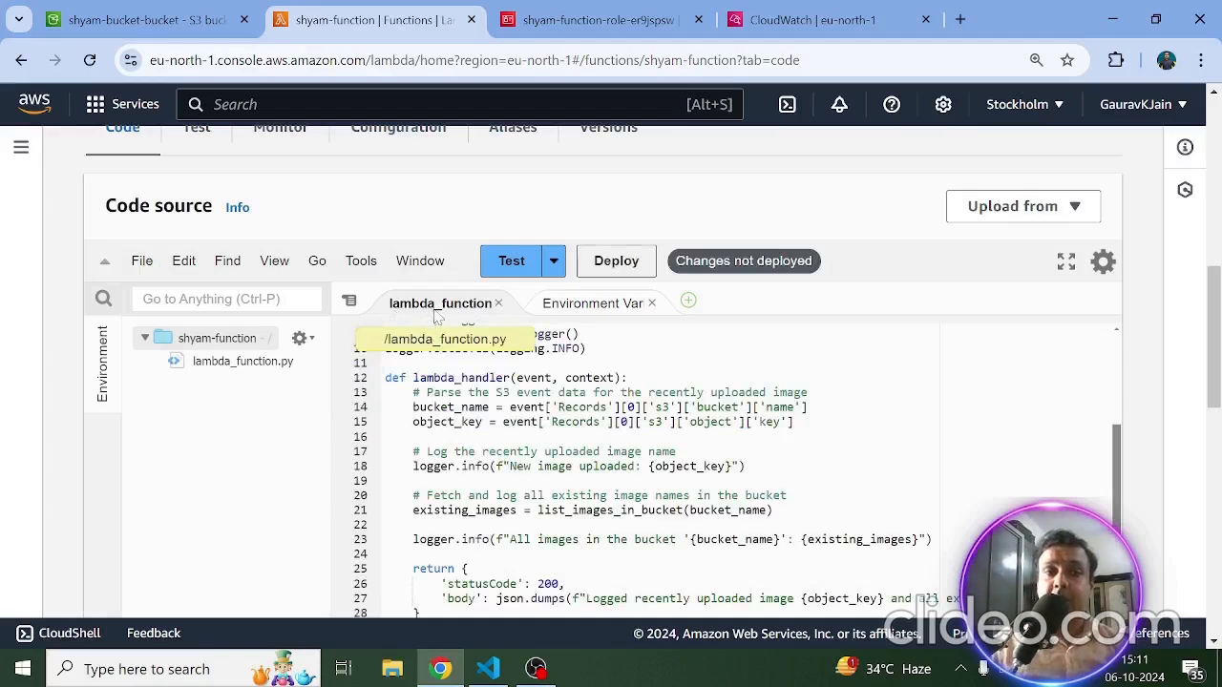
pyautogui.click(620, 267)
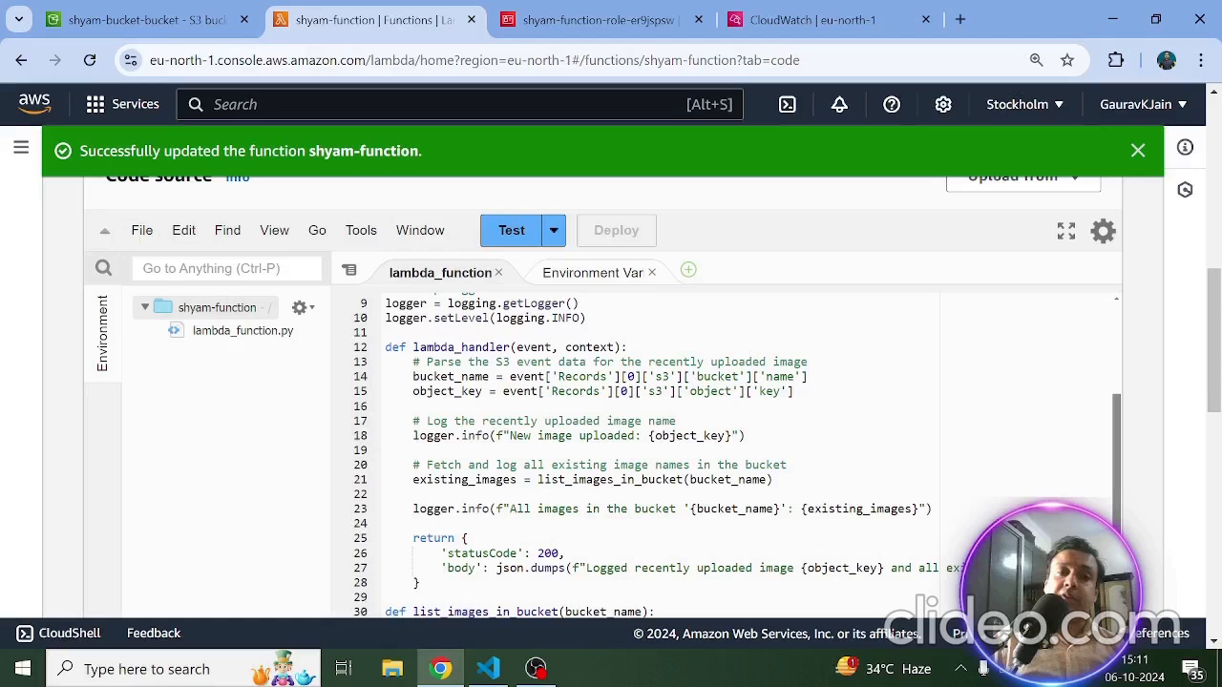
# Step: Examine how the Handler value in the runtime settings relates to the lambda_function.py file and the lambda_handler function in the deployed code
pyautogui.scroll(2, 738, 456)
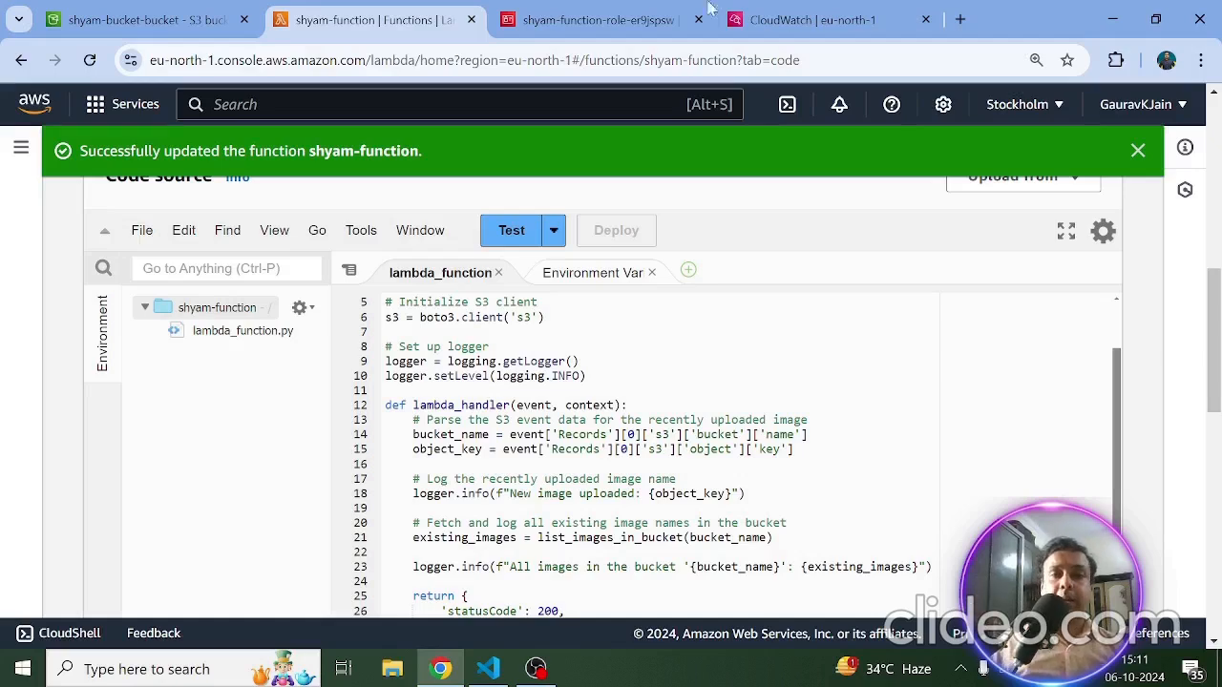
pyautogui.scroll(-1, 769, 194)
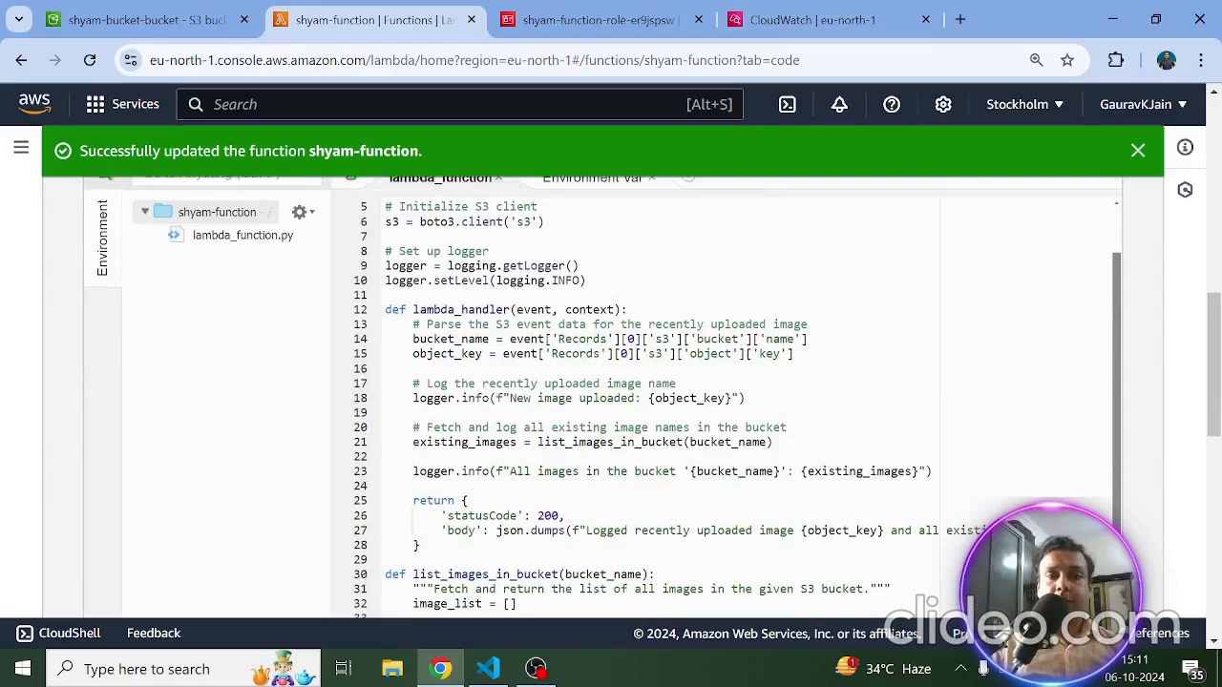
pyautogui.scroll(-10, 231, 304)
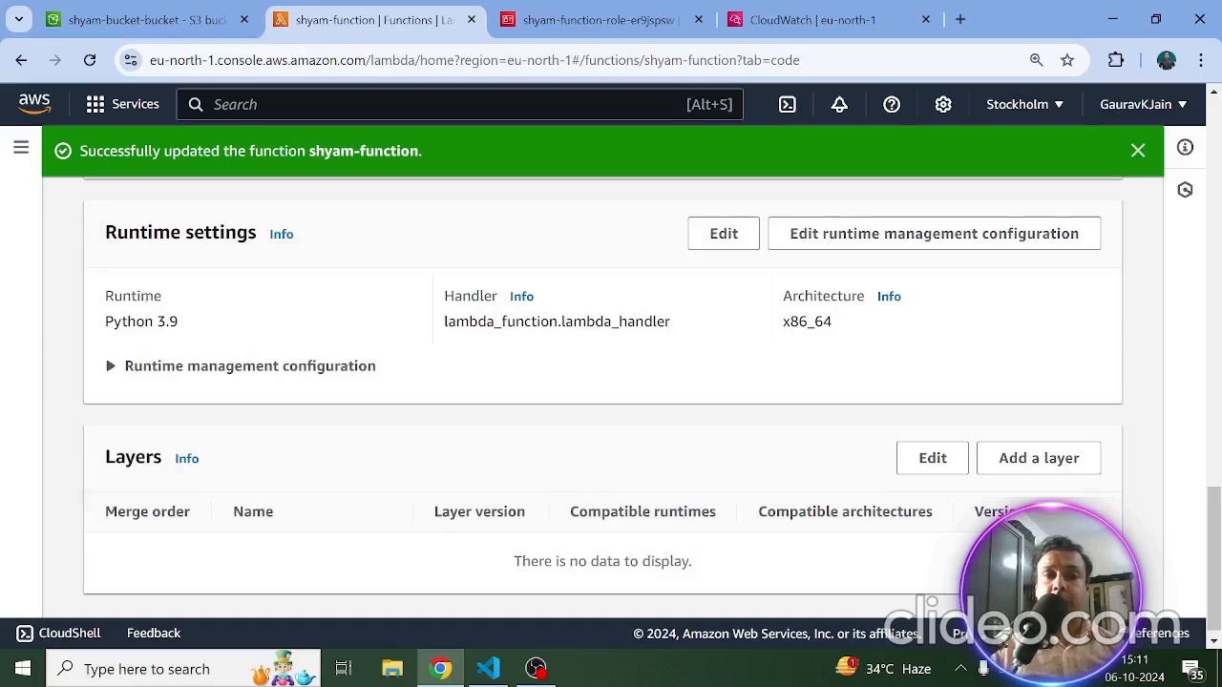
pyautogui.scroll(1, 601, 401)
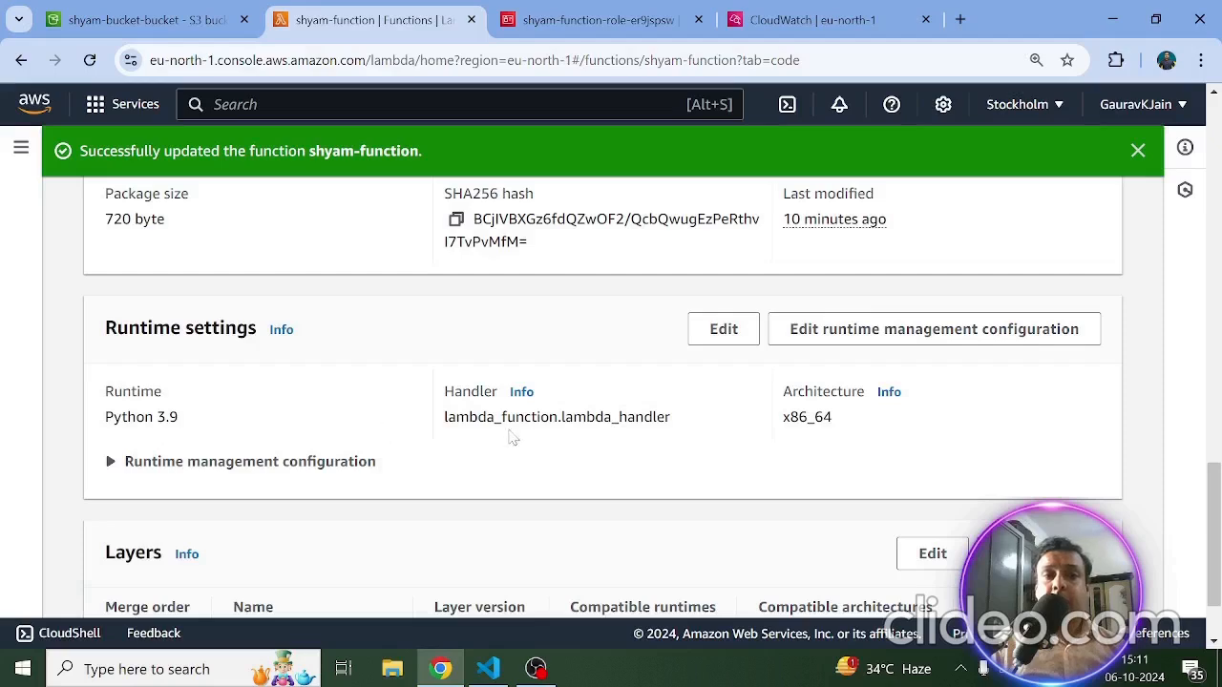
pyautogui.scroll(10, 429, 429)
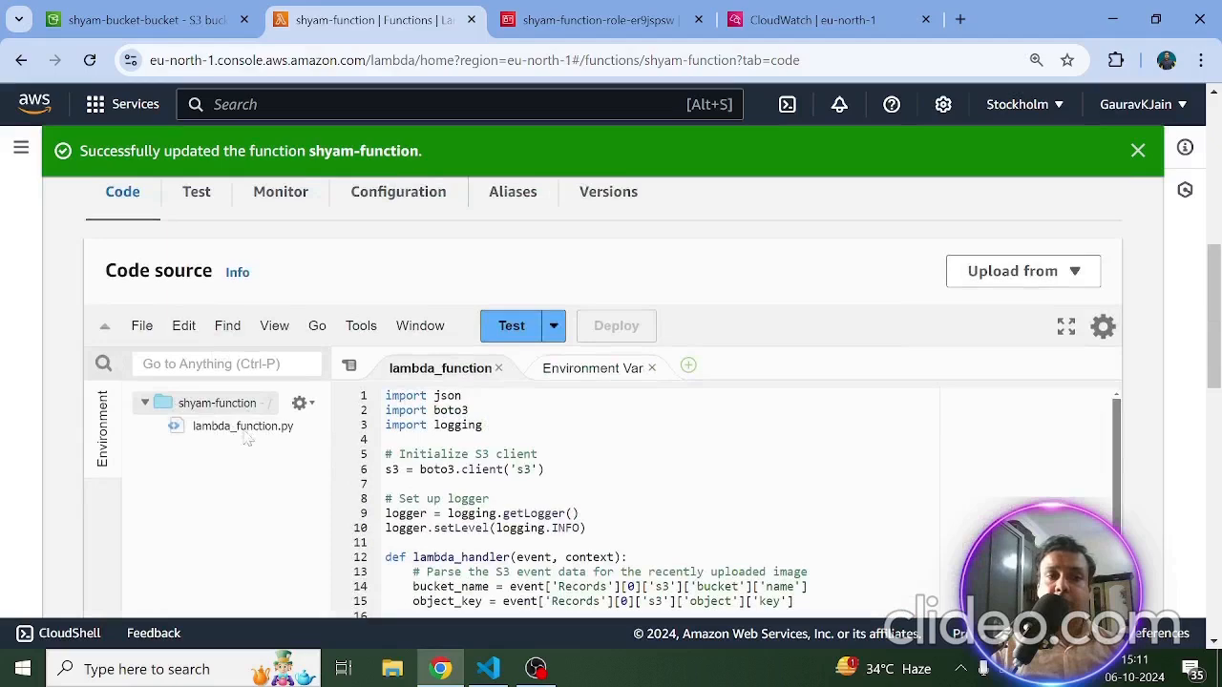
pyautogui.scroll(-3, 928, 603)
pyautogui.doubleClick(440, 443)
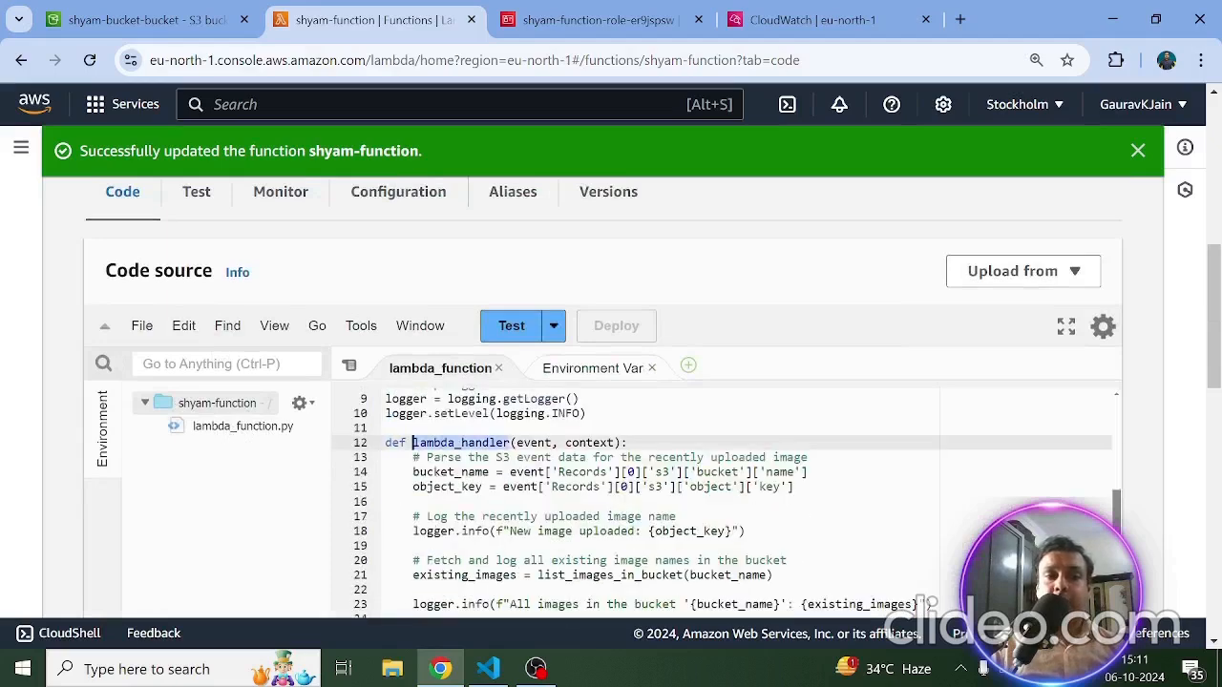
pyautogui.scroll(-10, 369, 518)
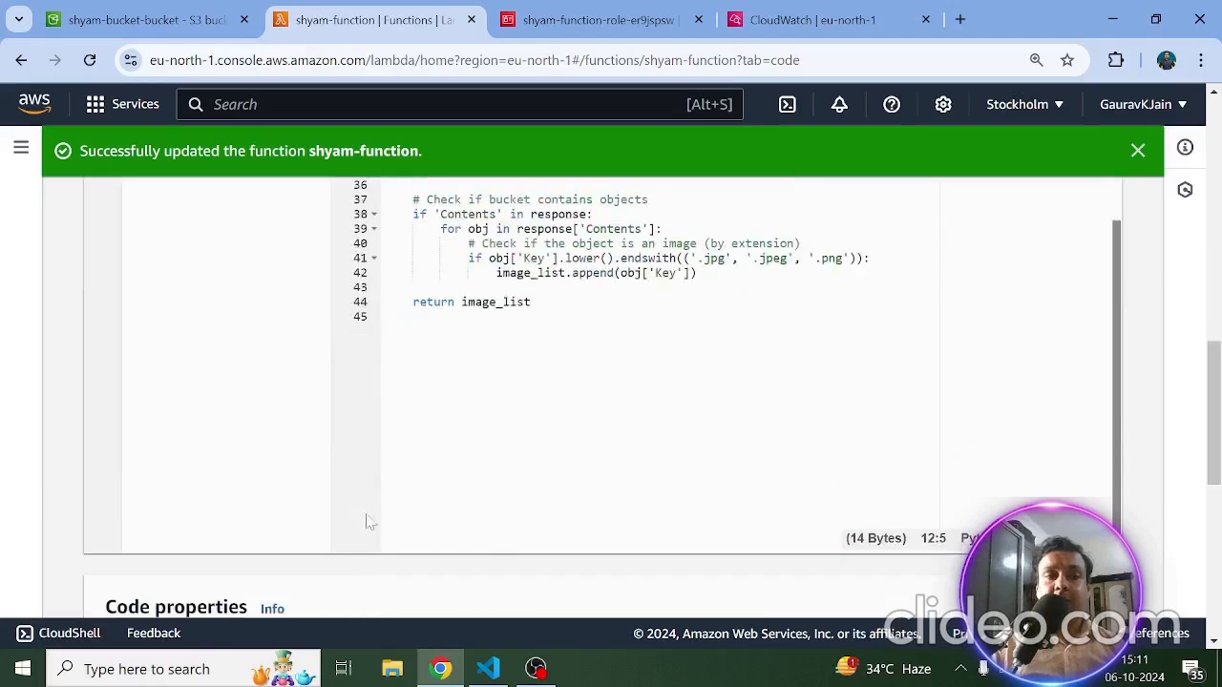
pyautogui.scroll(-5, 379, 554)
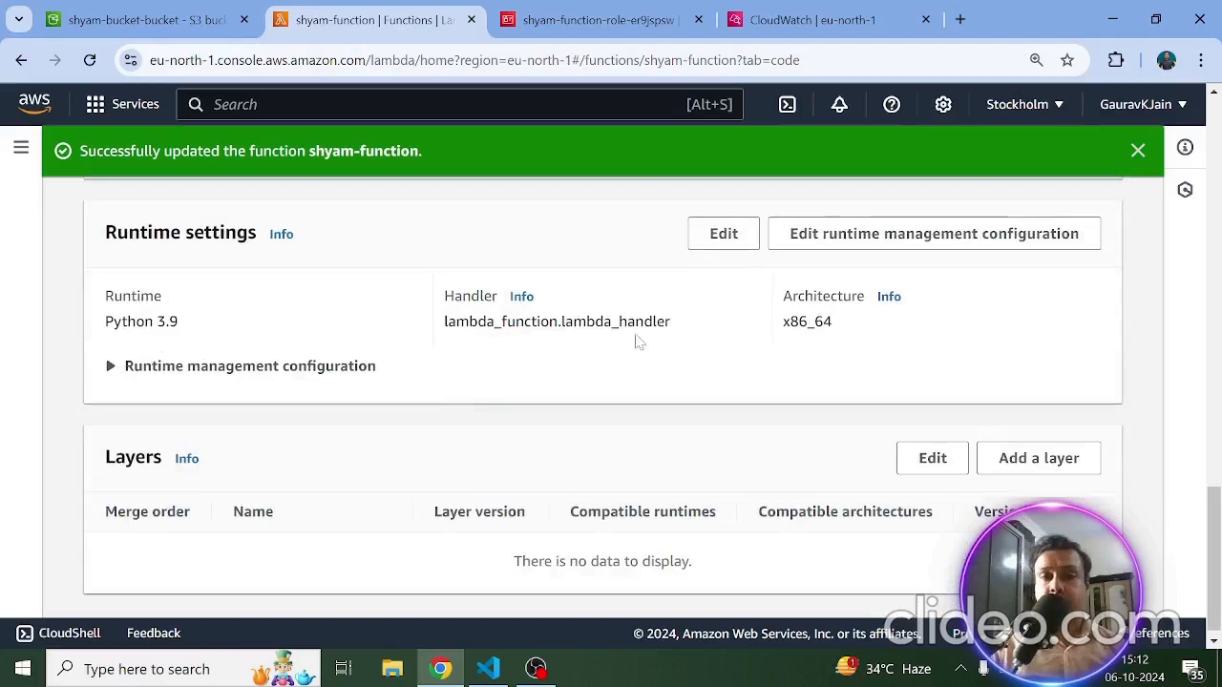
pyautogui.scroll(10, 309, 387)
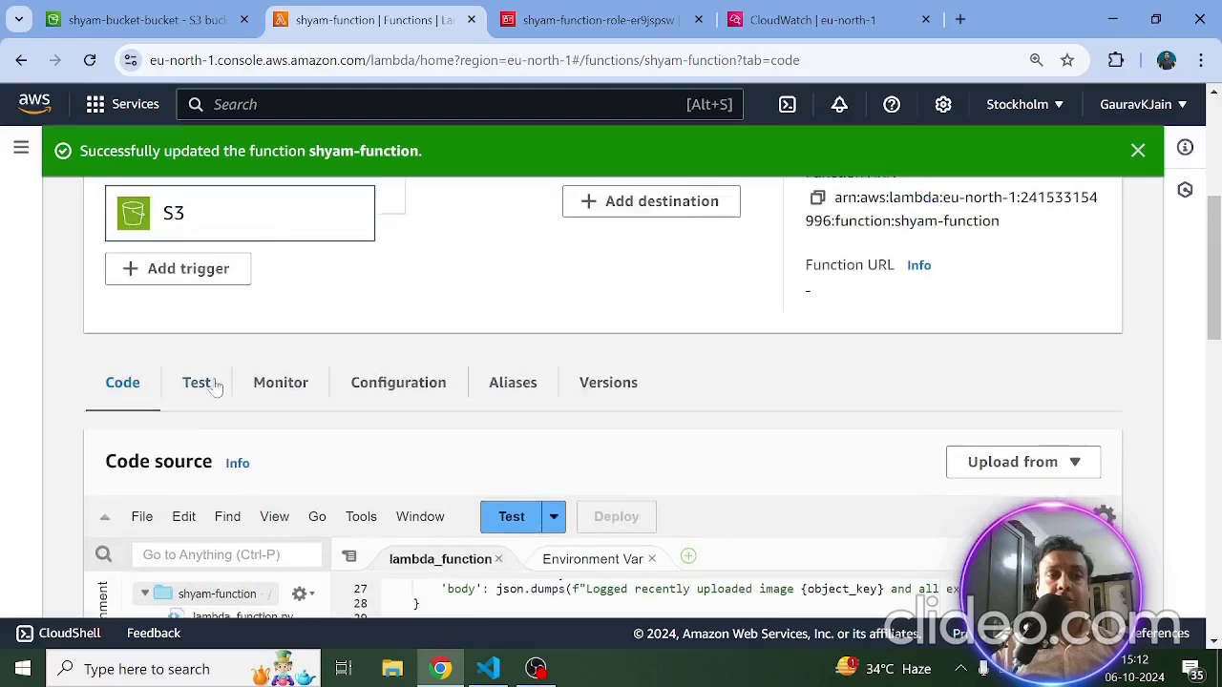
pyautogui.scroll(-2, 216, 386)
pyautogui.scroll(6, 456, 471)
pyautogui.doubleClick(457, 464)
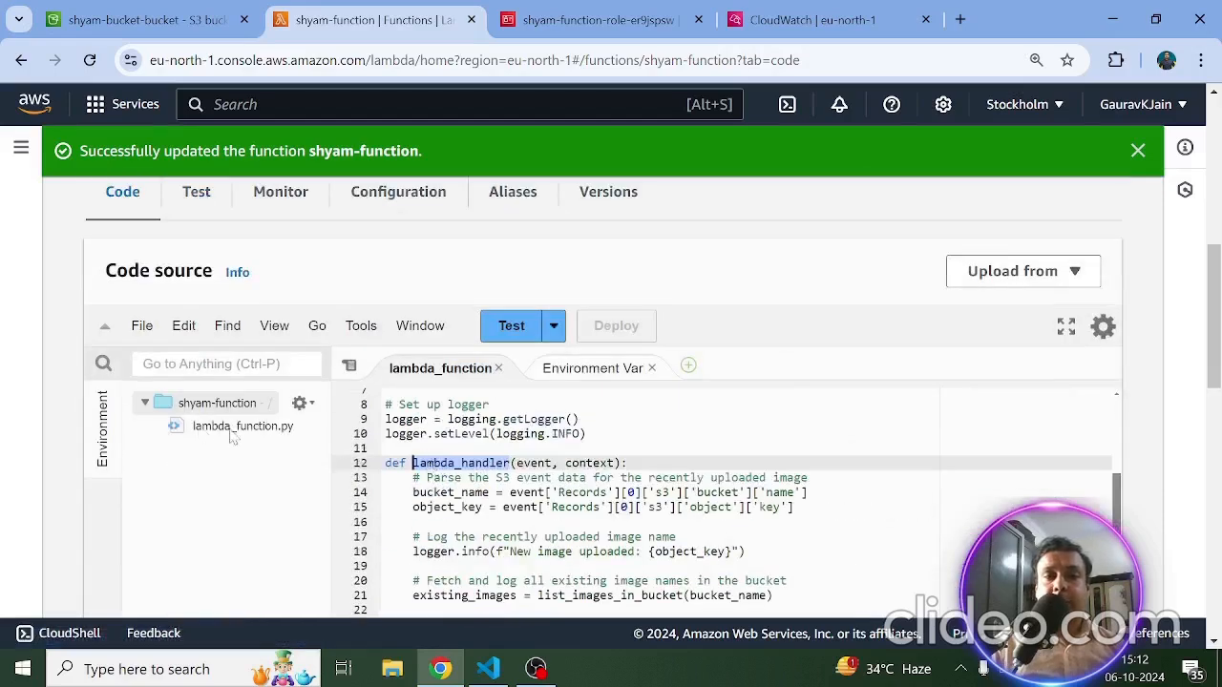
pyautogui.scroll(-10, 287, 453)
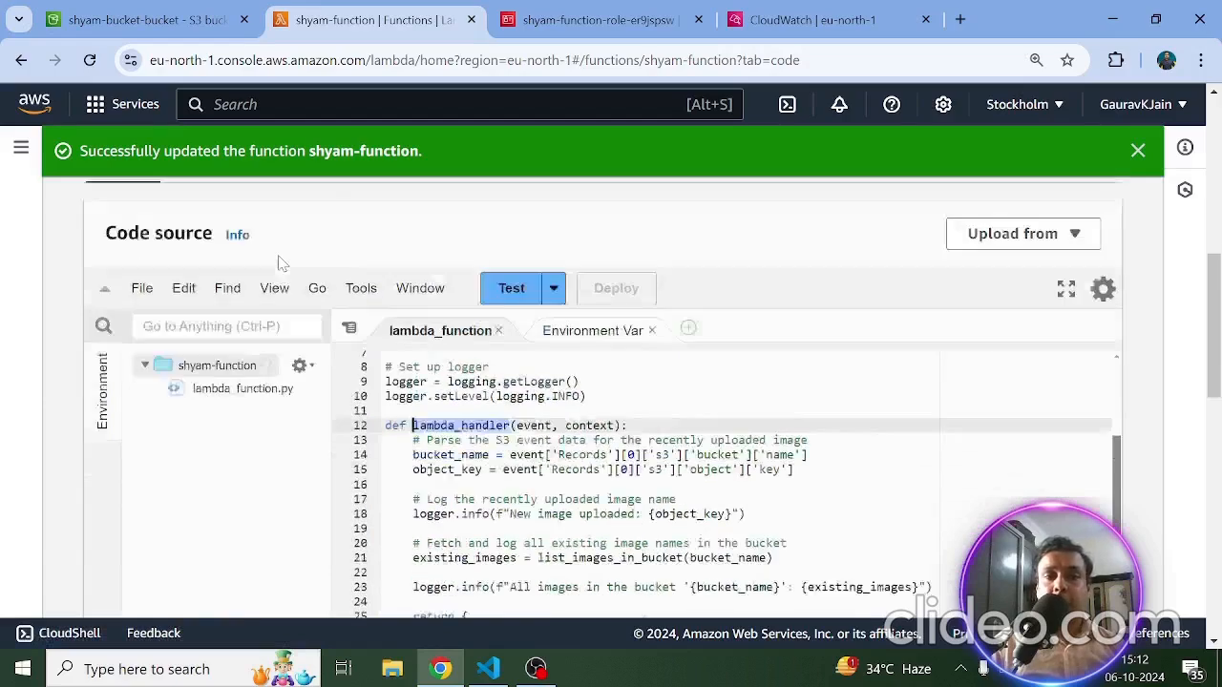
# Step: Inspect the file and function parts of the Handler value in the runtime settings editor, and leave it without saving
pyautogui.click(734, 225)
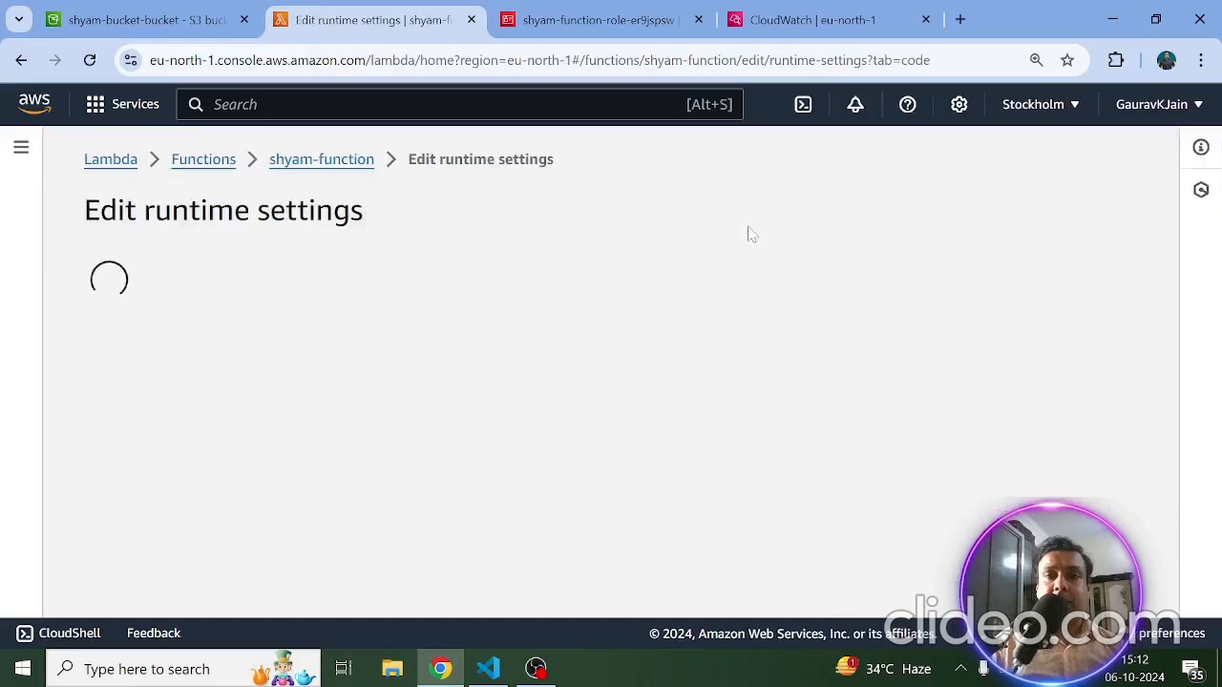
pyautogui.scroll(-2, 438, 334)
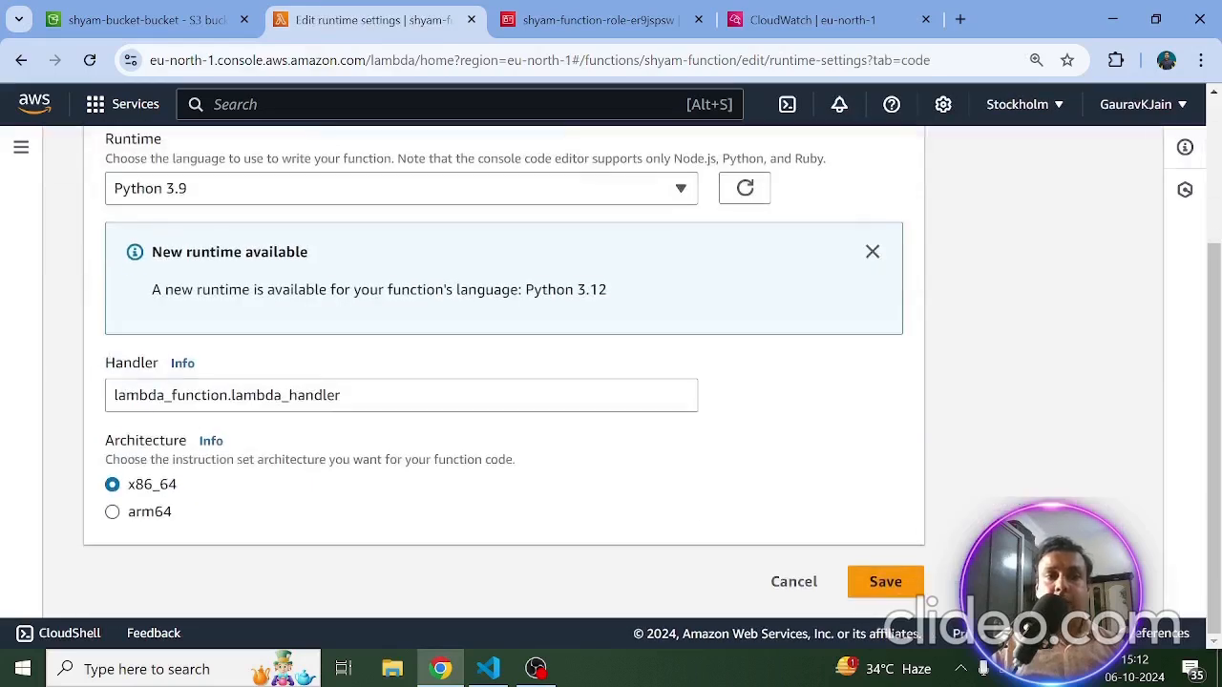
pyautogui.moveTo(342, 395); pyautogui.dragTo(113, 395)
pyautogui.doubleClick(172, 395)
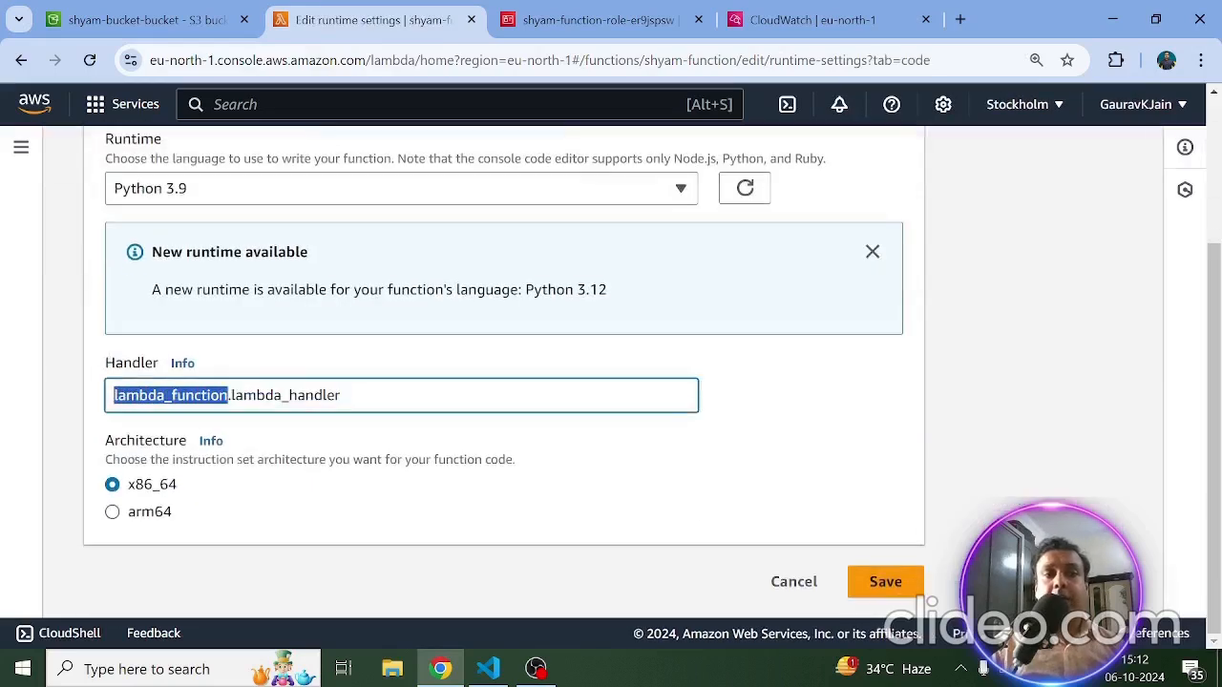
pyautogui.doubleClick(237, 395)
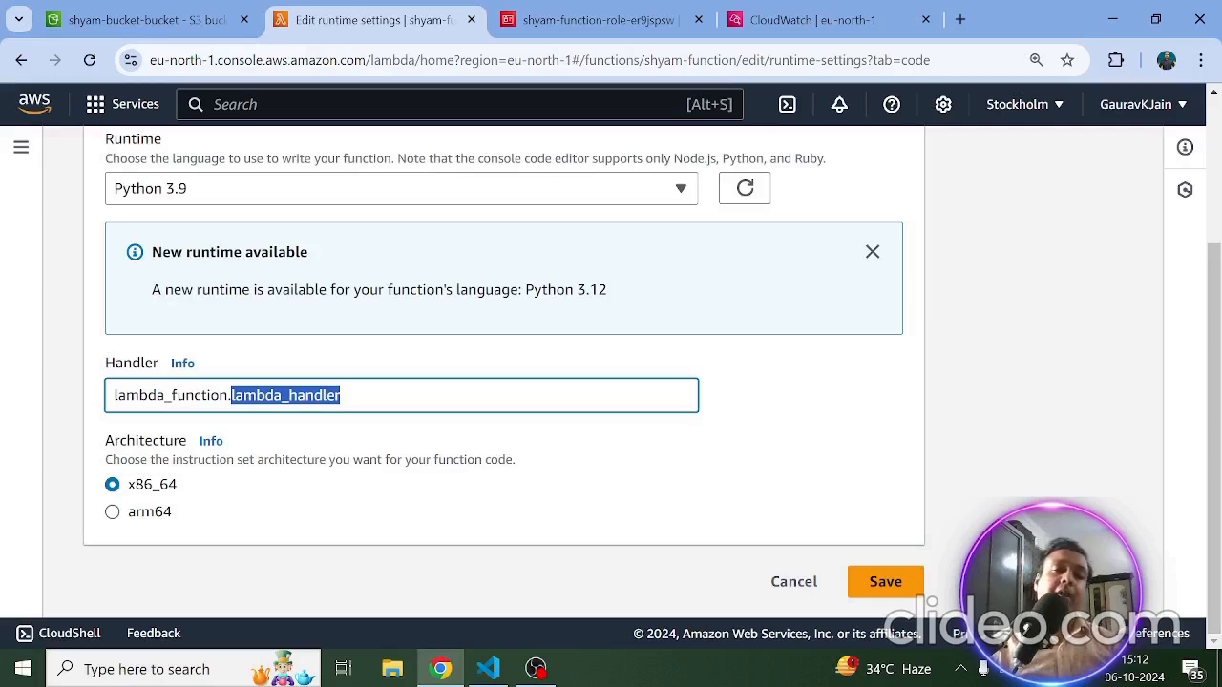
pyautogui.doubleClick(172, 396)
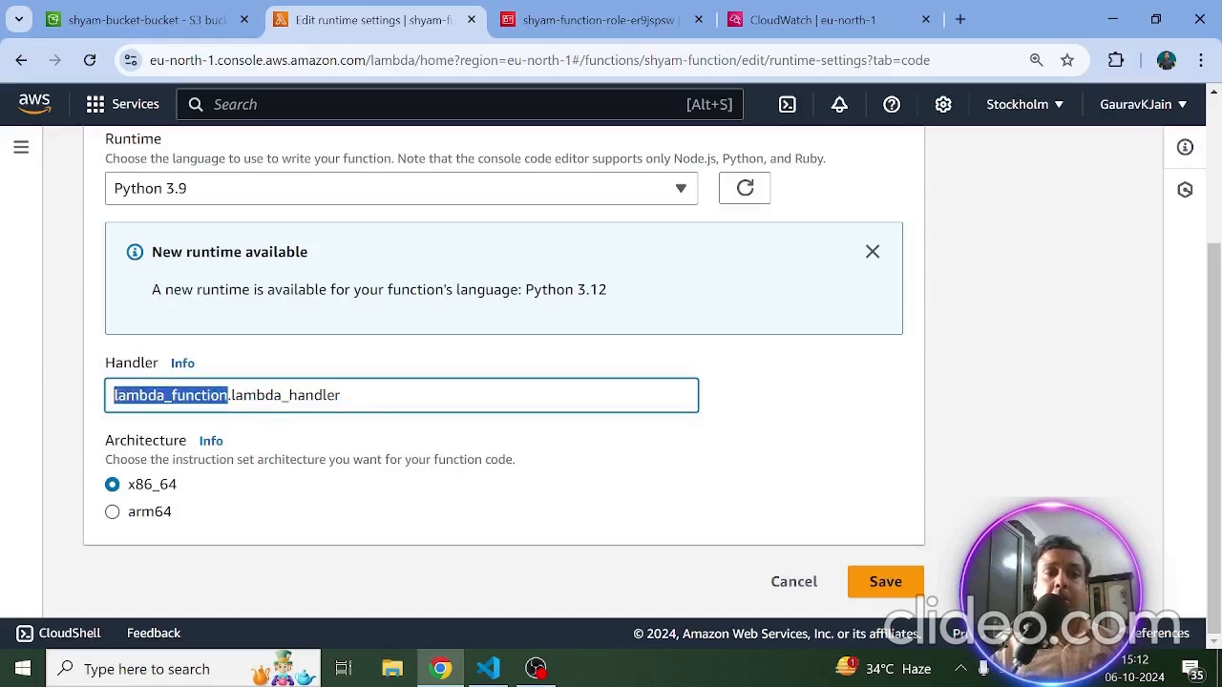
pyautogui.click(231, 395)
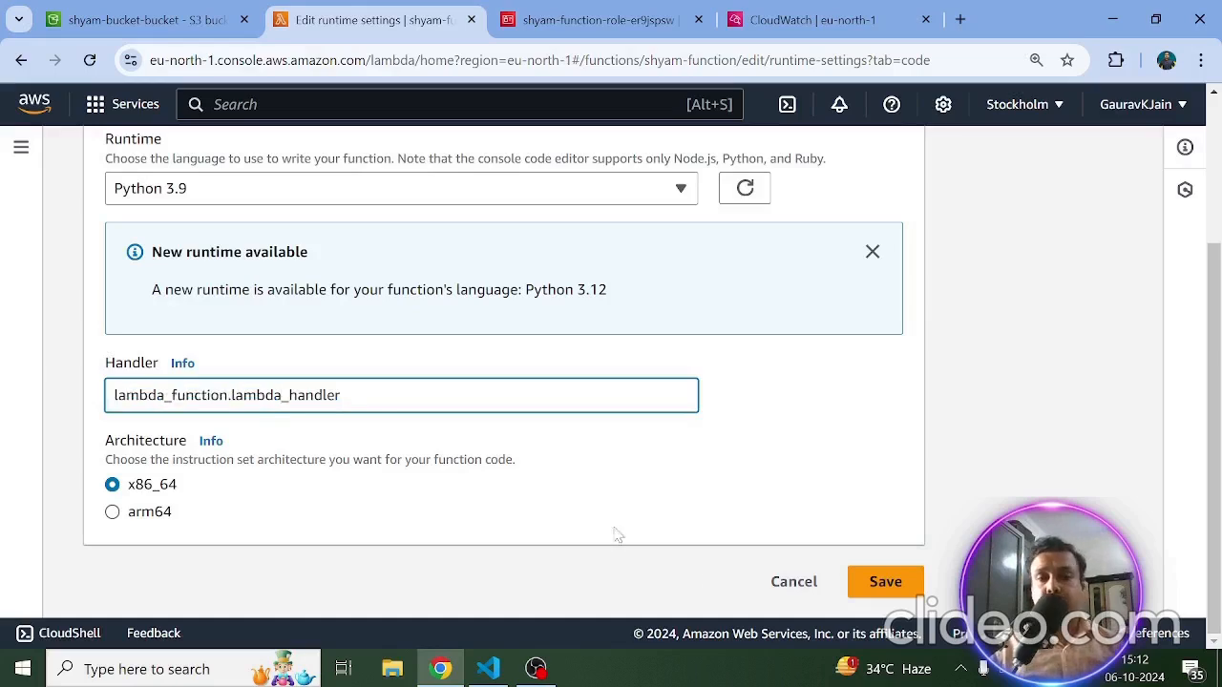
pyautogui.click(793, 581)
# Step: Review shyam-function's runtime settings, deployed code and function overview with its S3 trigger
pyautogui.scroll(-7, 576, 363)
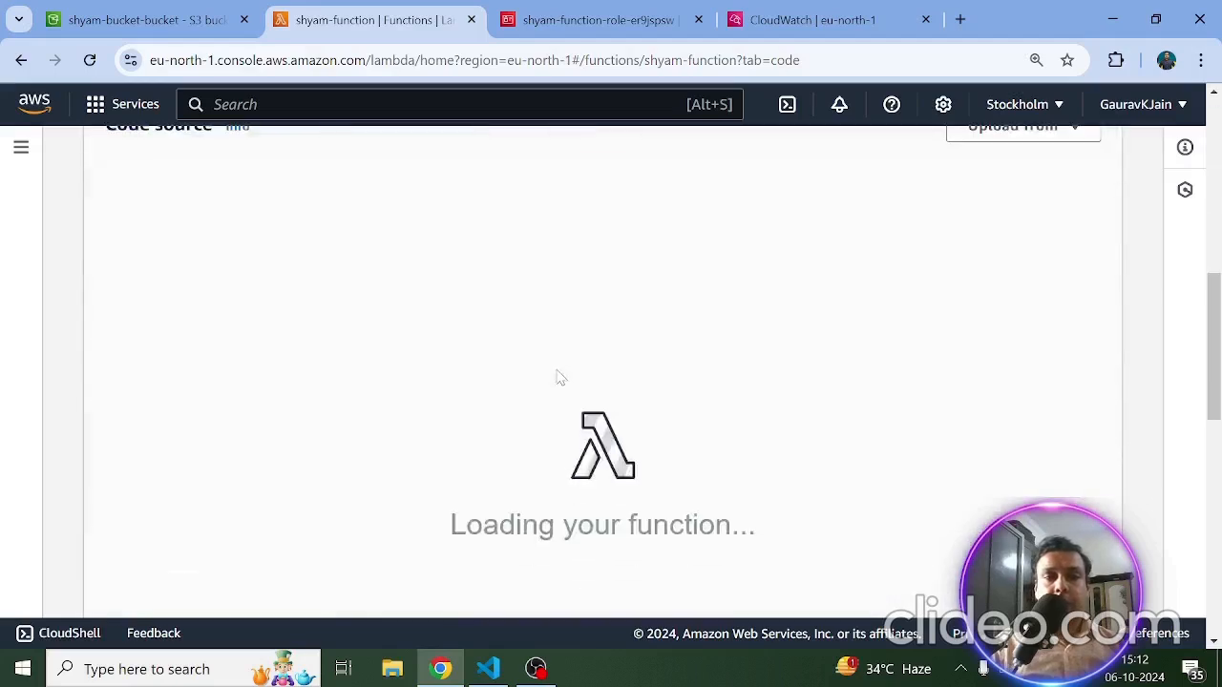
pyautogui.scroll(-10, 535, 534)
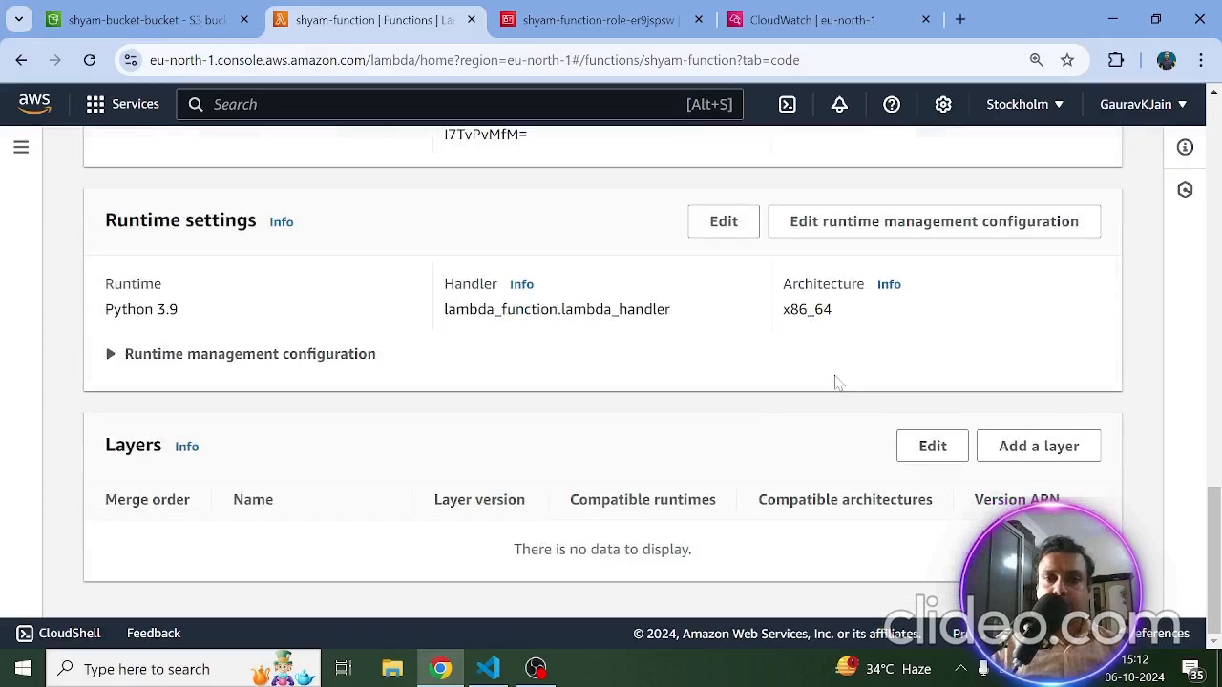
pyautogui.scroll(8, 835, 382)
pyautogui.scroll(5, 836, 344)
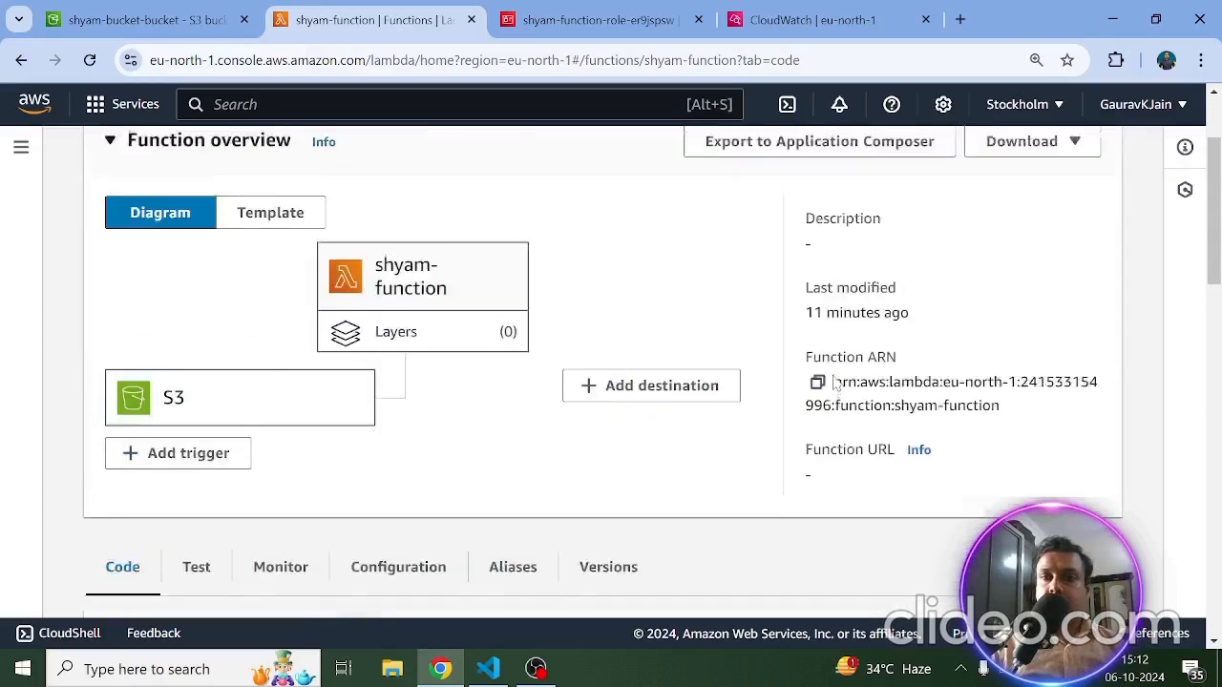
pyautogui.scroll(-7, 840, 301)
pyautogui.scroll(2, 841, 304)
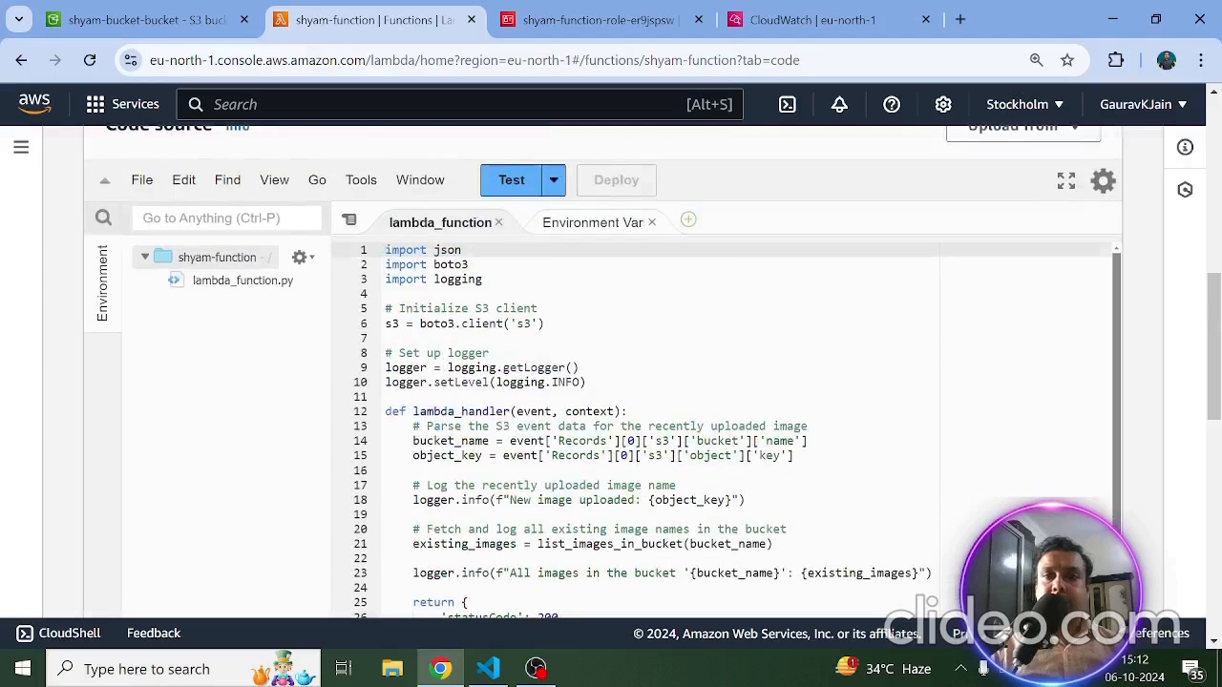
pyautogui.scroll(2, 954, 258)
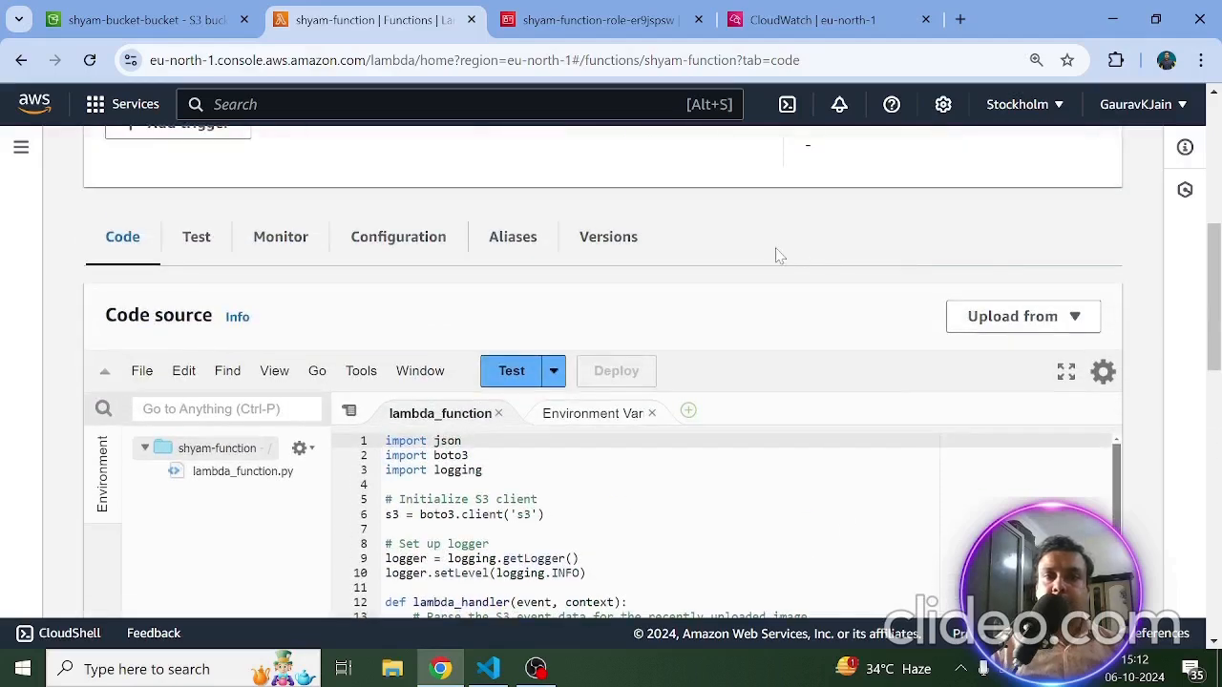
pyautogui.scroll(5, 777, 256)
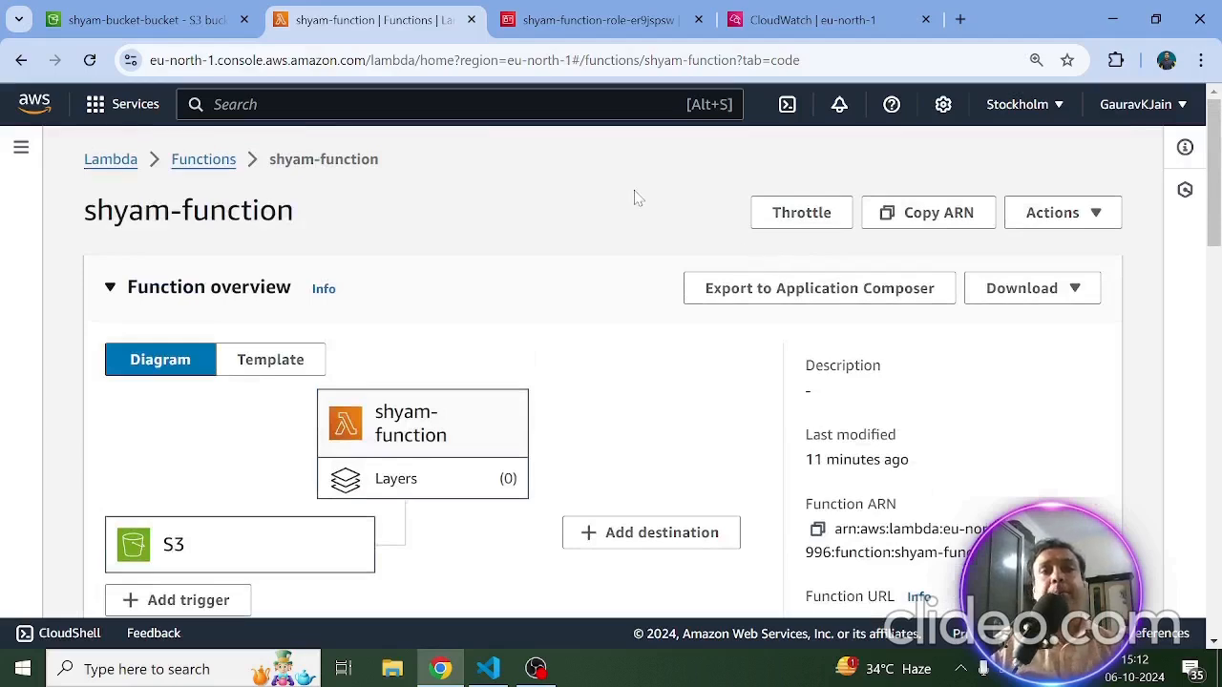
# Step: Check the objects in shyam-bucket-bucket and reload the CloudWatch log groups page
pyautogui.click(144, 23)
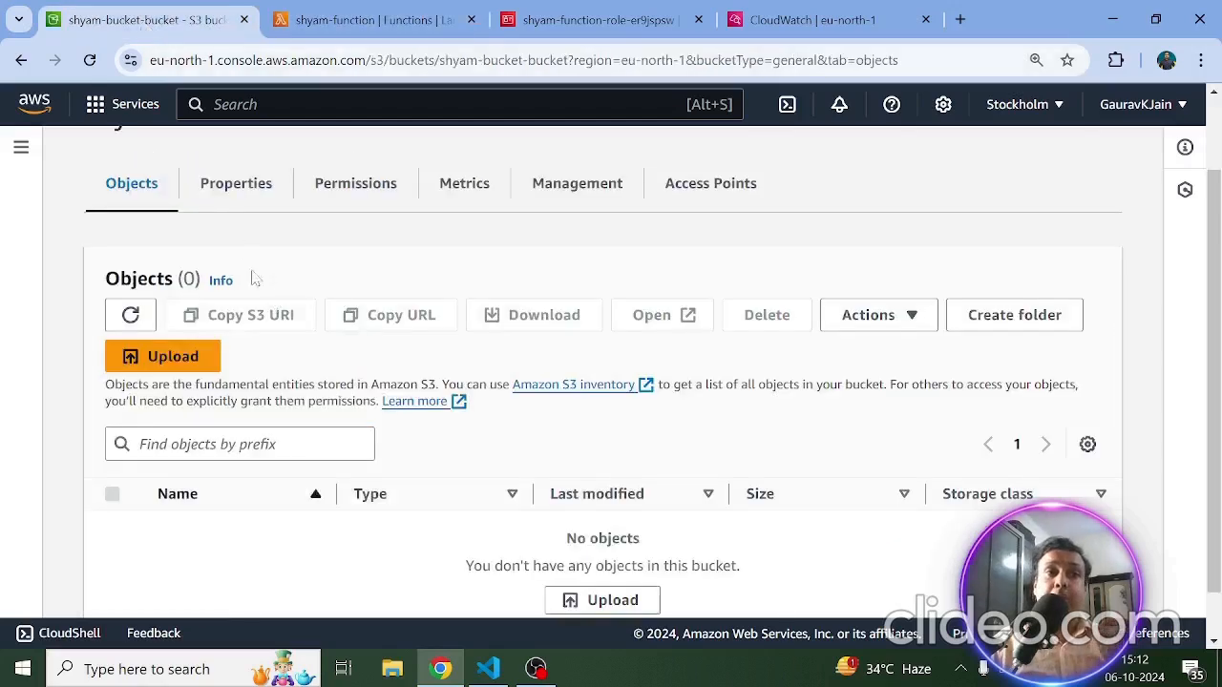
pyautogui.click(401, 23)
pyautogui.scroll(-4, 286, 430)
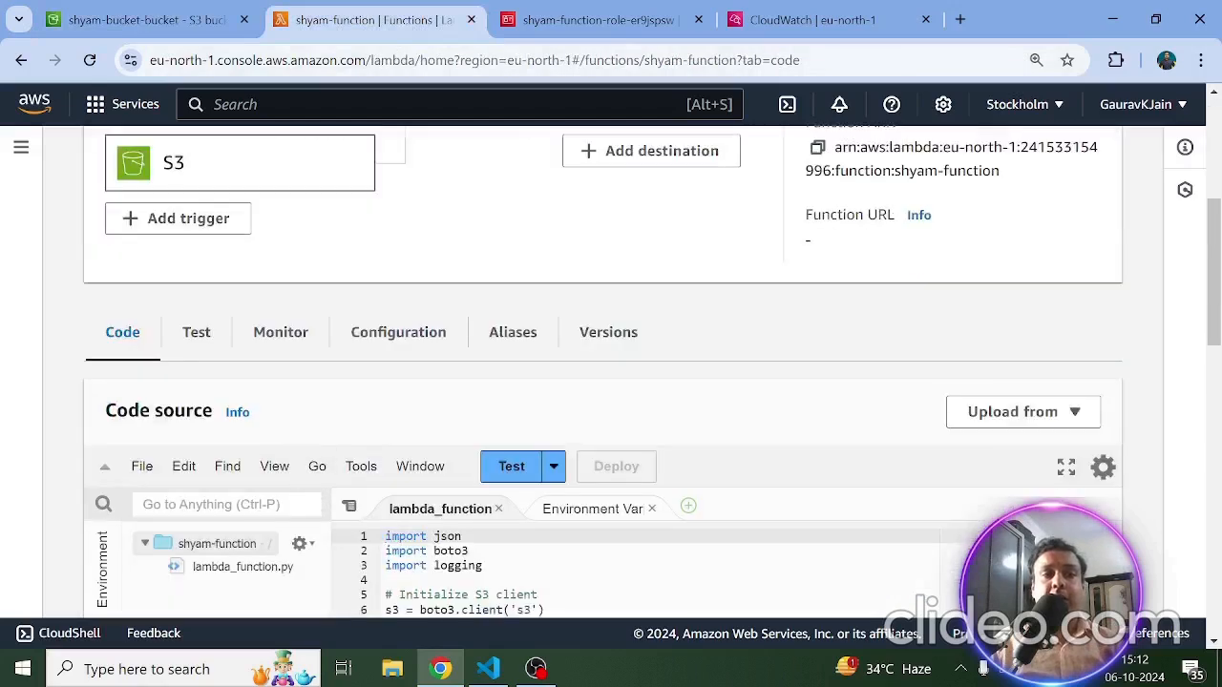
pyautogui.click(819, 23)
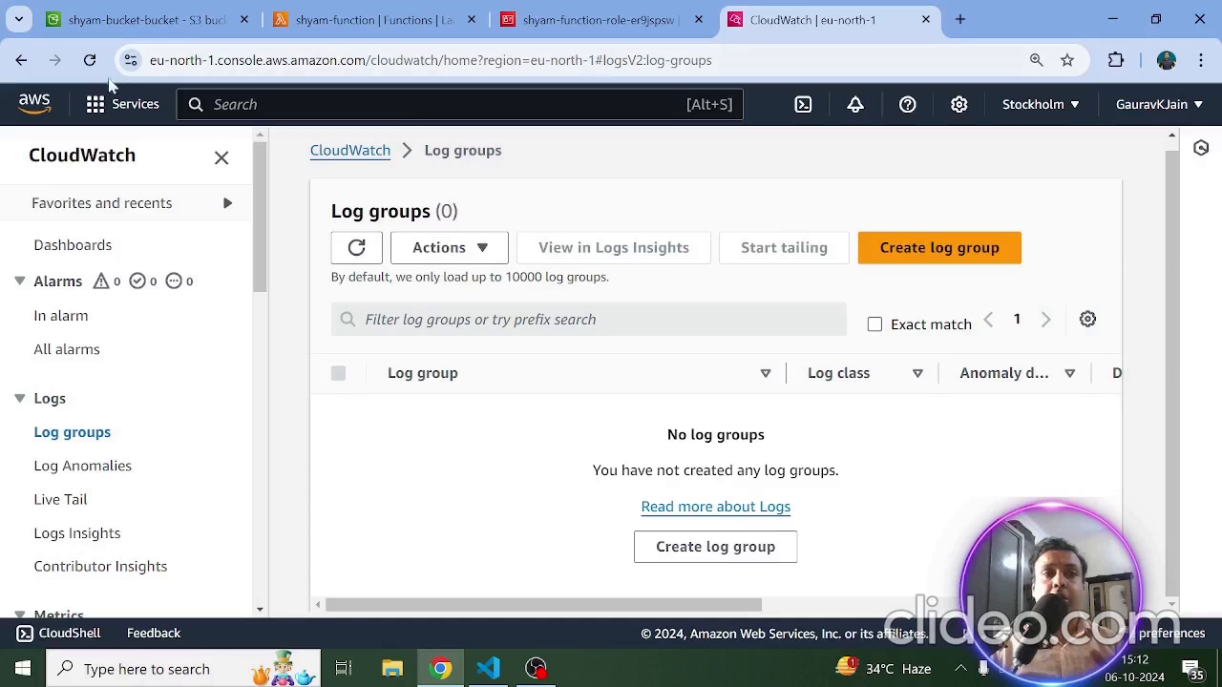
pyautogui.click(89, 61)
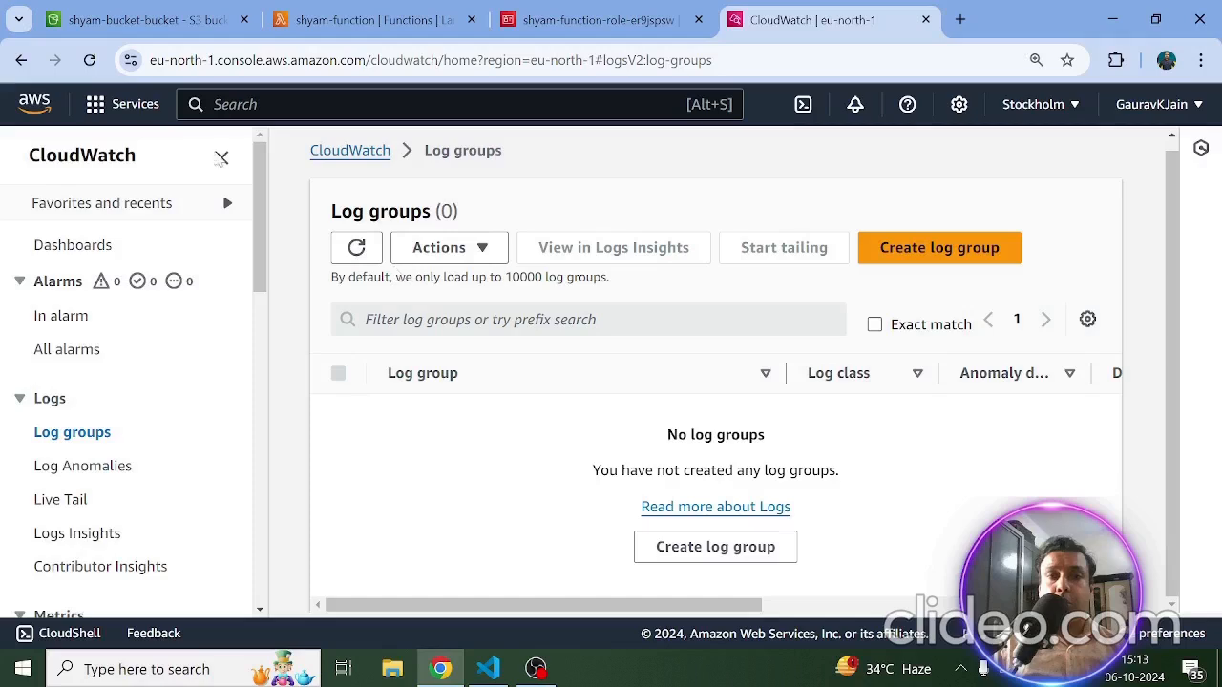
# Step: Start an upload to shyam-bucket-bucket and add gaurav.jpg from the Desktop folder
pyautogui.click(113, 20)
pyautogui.click(122, 355)
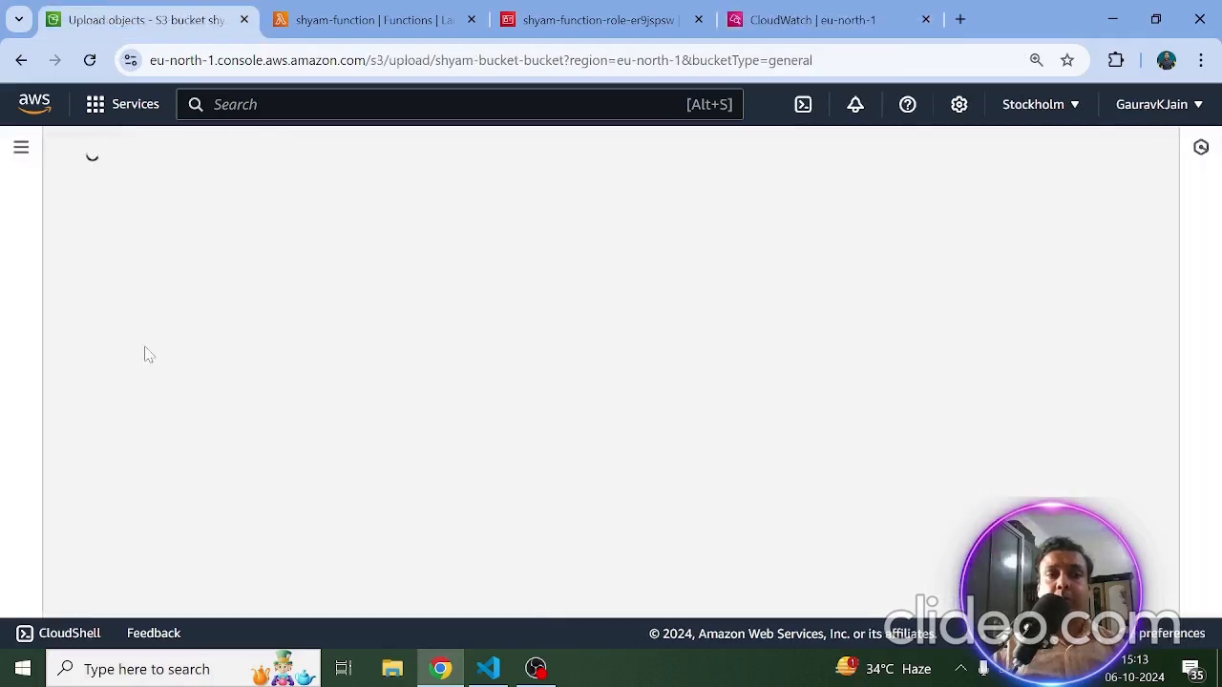
pyautogui.scroll(-2, 389, 336)
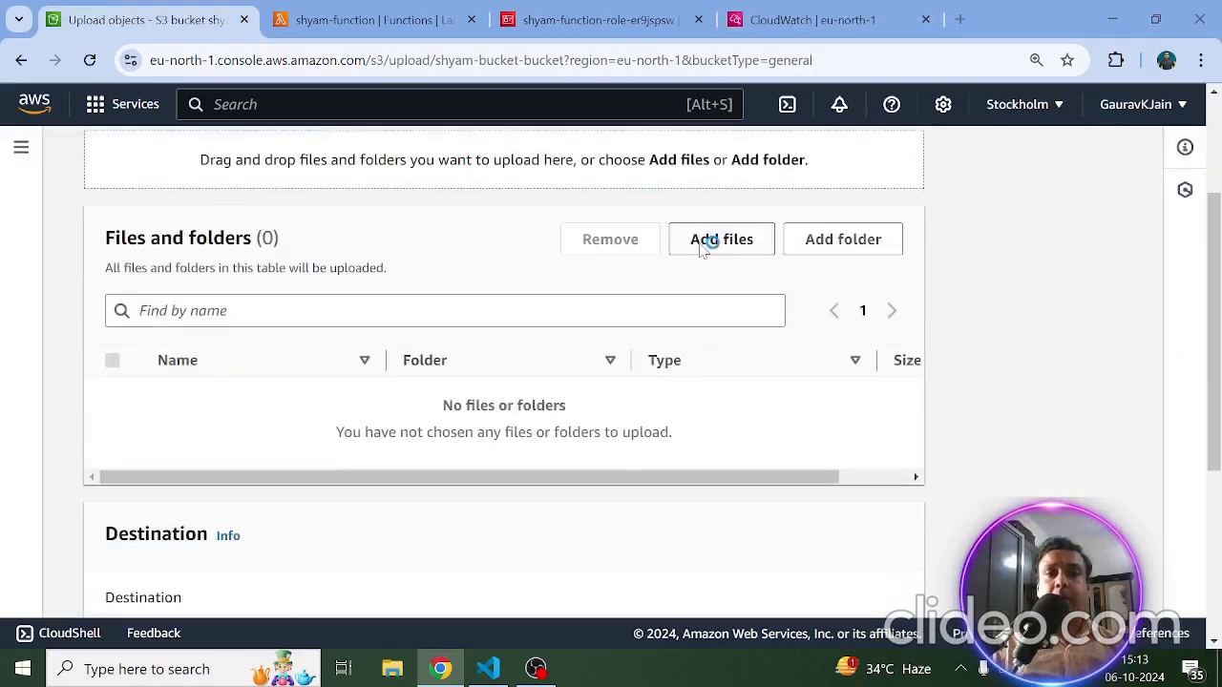
pyautogui.click(703, 241)
pyautogui.scroll(-5, 382, 239)
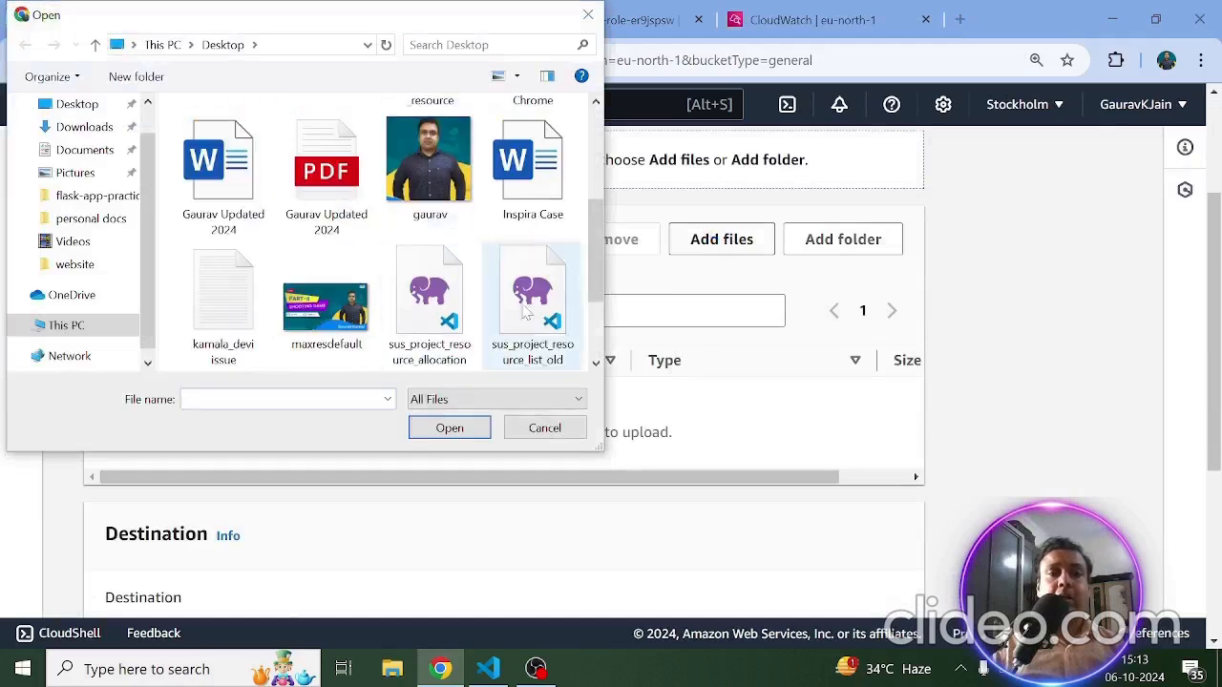
pyautogui.doubleClick(445, 202)
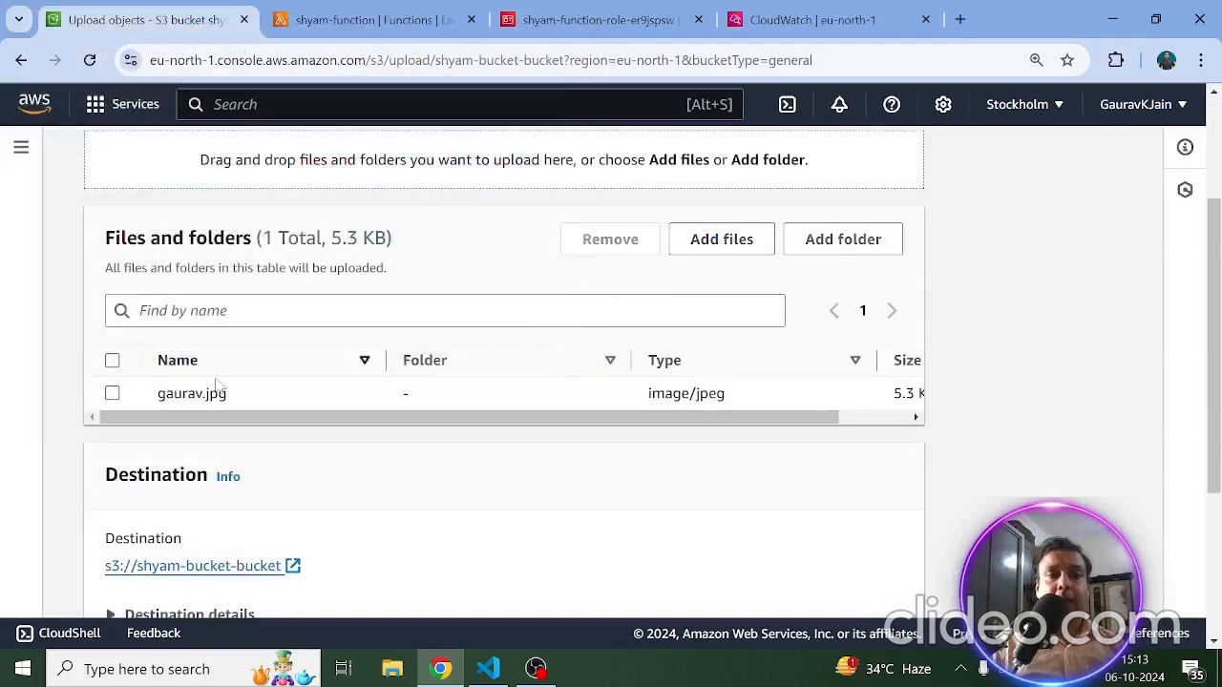
# Step: Upload the added image to the bucket and close the upload status to return to the bucket's object list
pyautogui.scroll(-3, 306, 338)
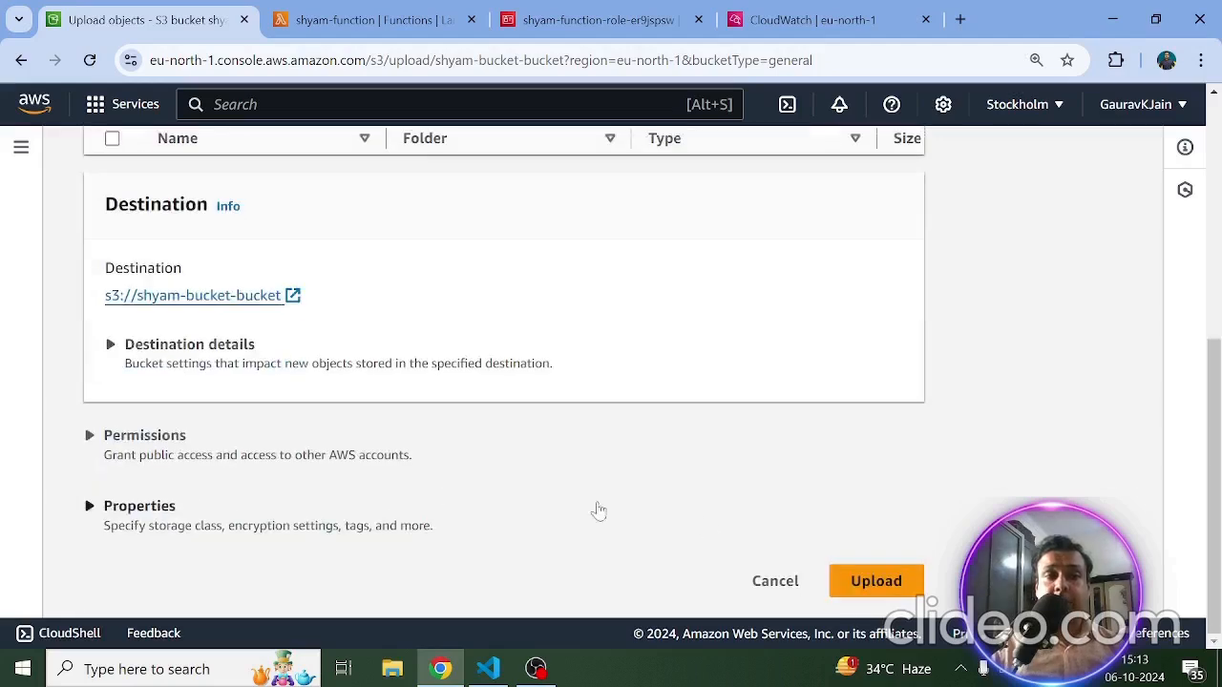
pyautogui.click(871, 585)
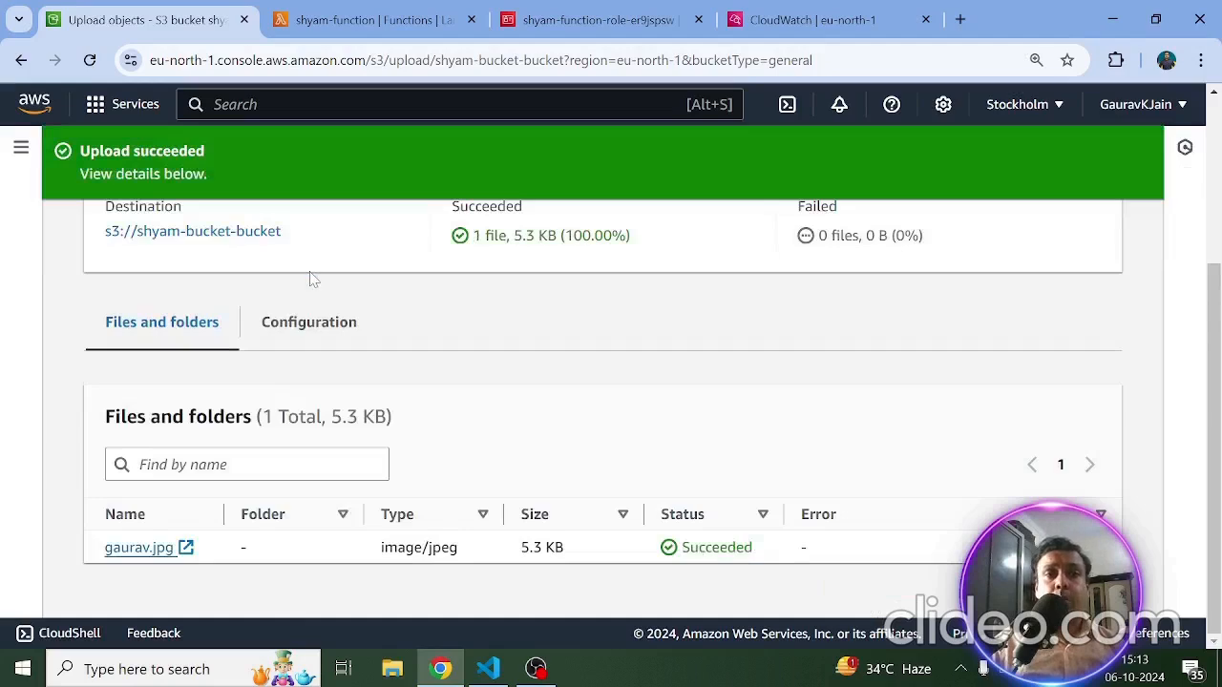
pyautogui.scroll(3, 196, 262)
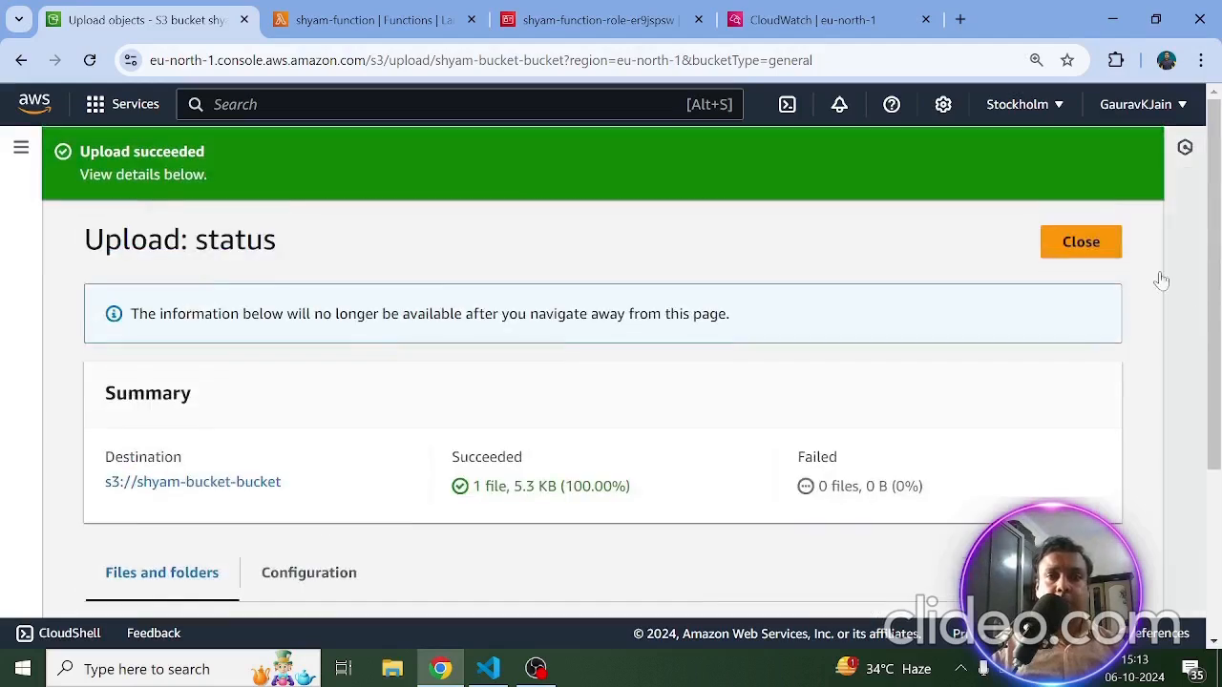
pyautogui.click(1114, 256)
pyautogui.scroll(-2, 403, 269)
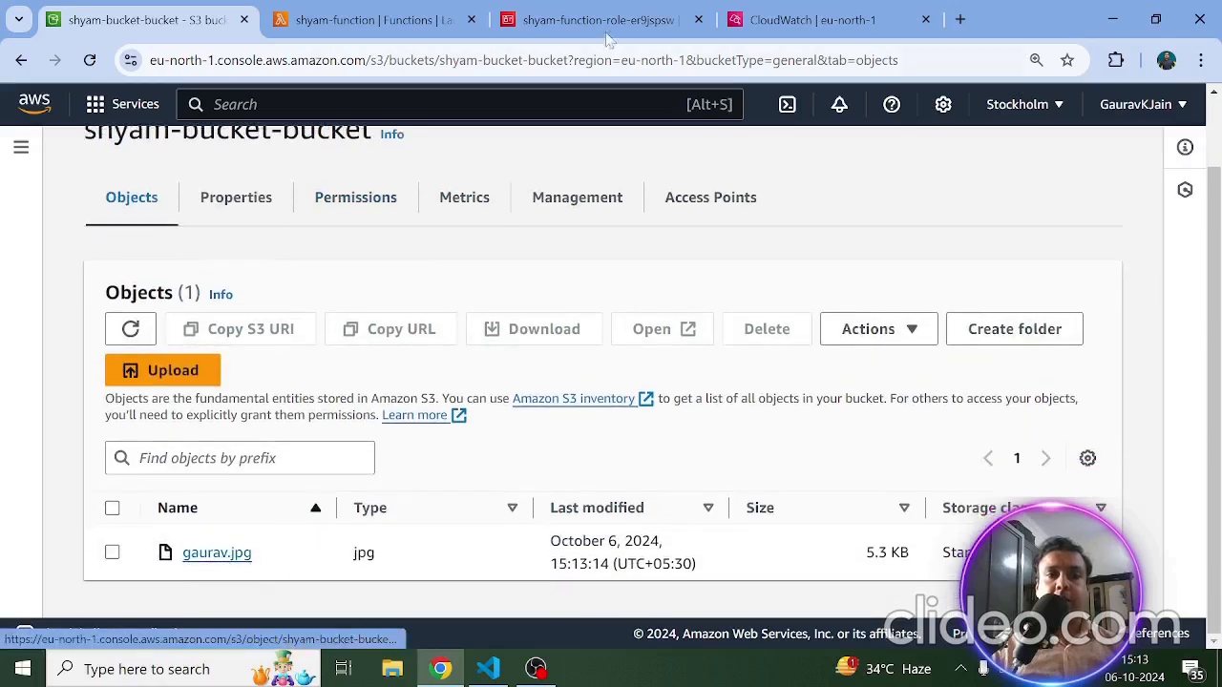
# Step: Reload the CloudWatch log groups and open the latest log stream of the /aws/lambda/shyam-function group
pyautogui.click(774, 19)
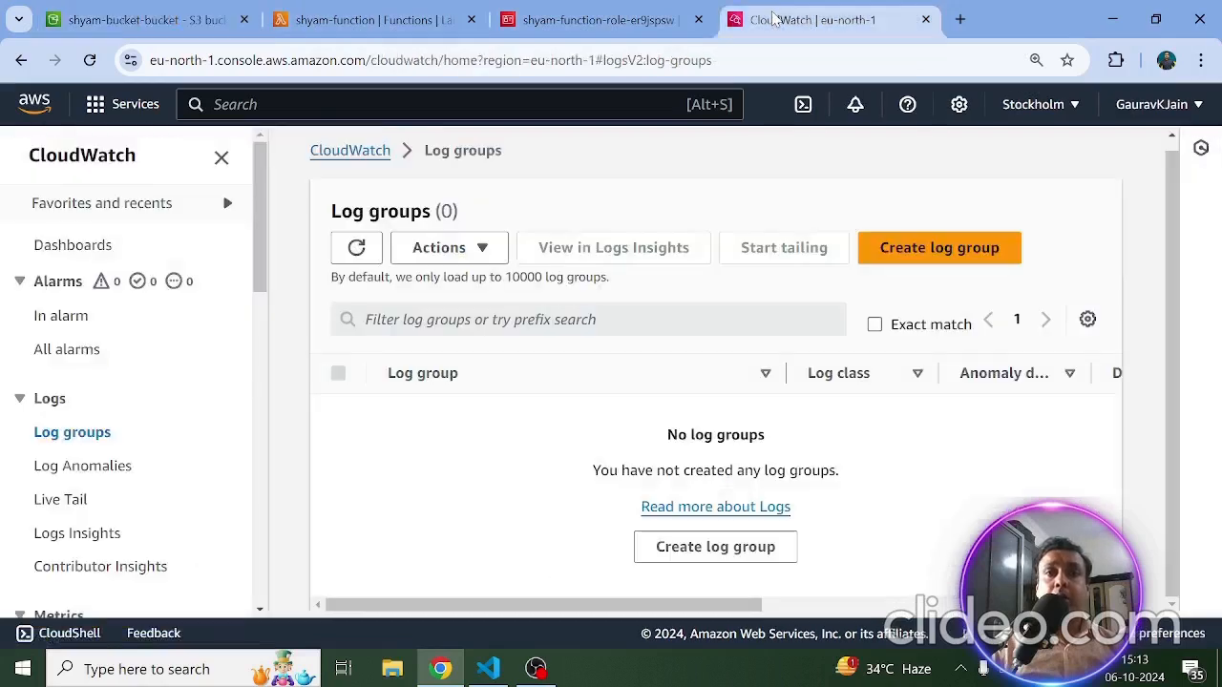
pyautogui.click(89, 60)
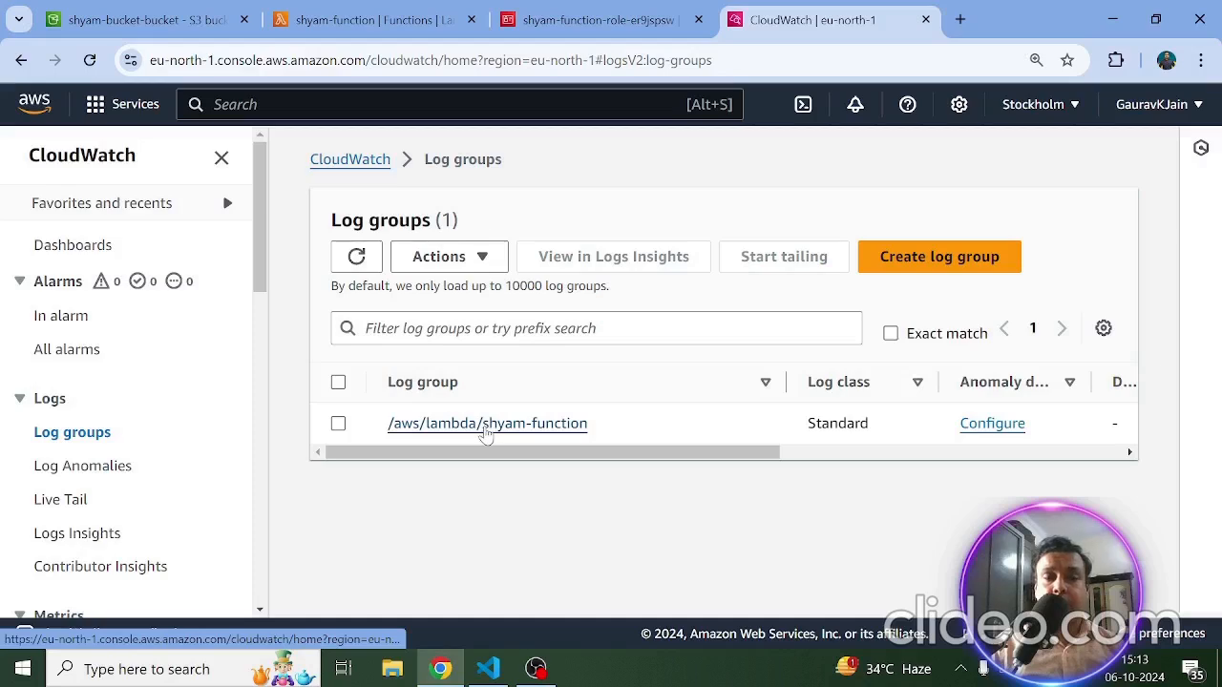
pyautogui.click(487, 425)
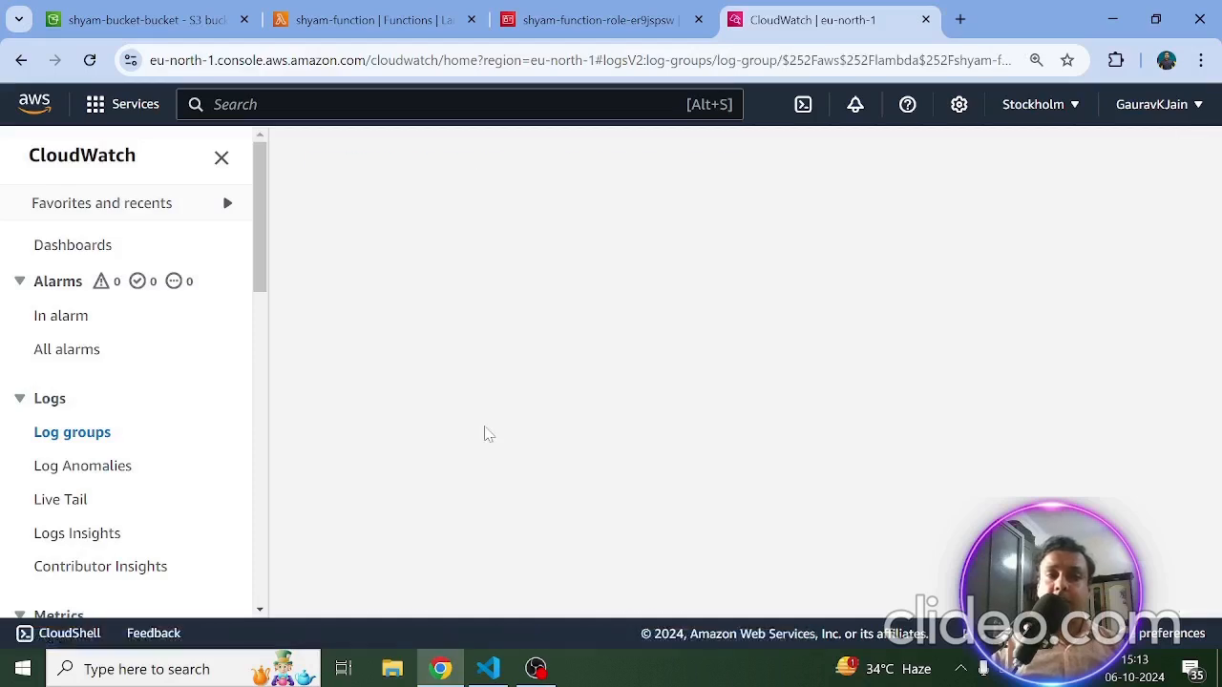
pyautogui.scroll(-4, 491, 348)
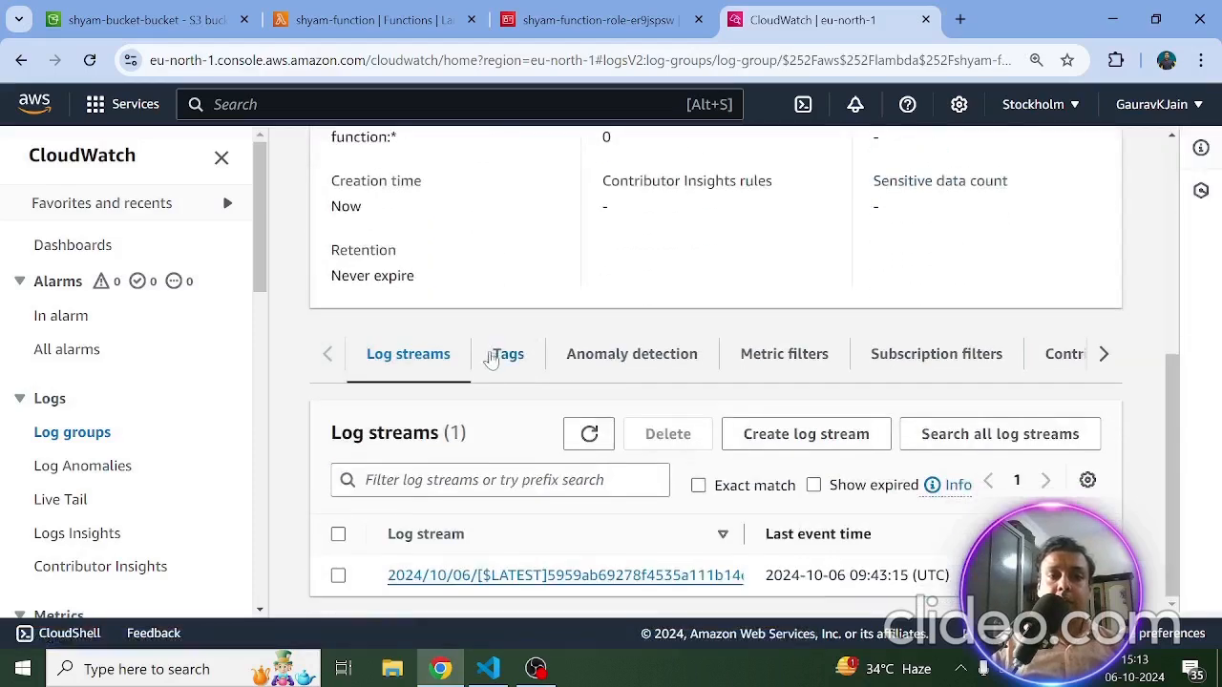
pyautogui.click(575, 576)
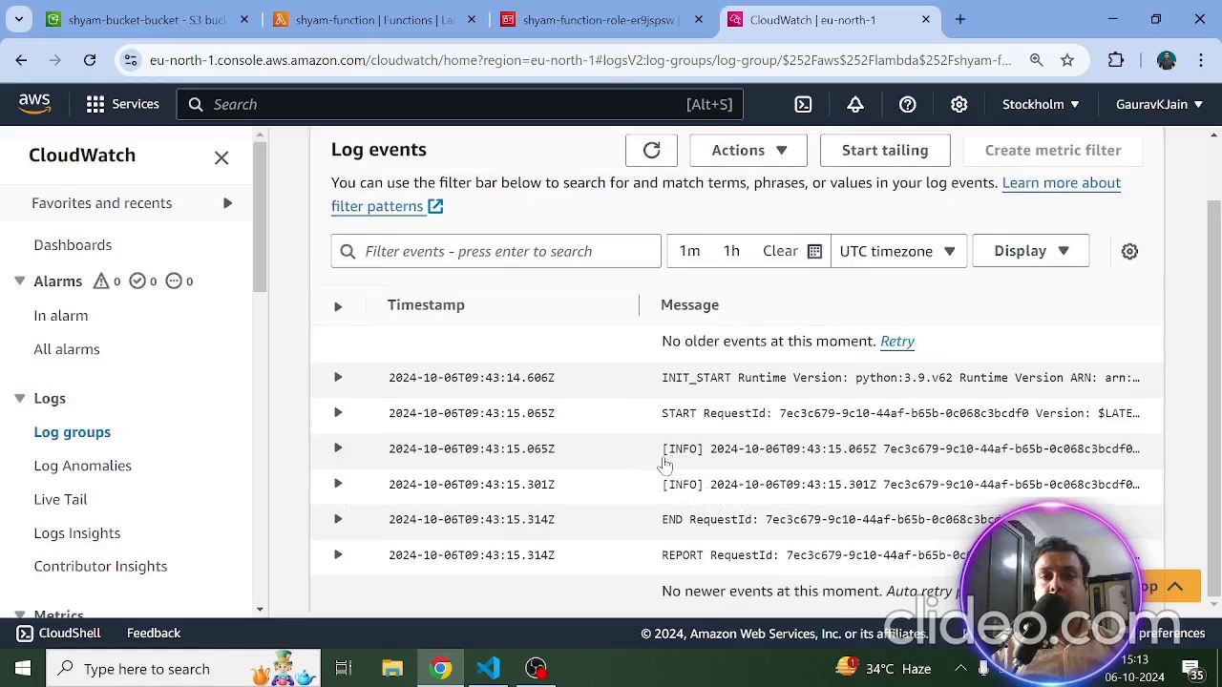
# Step: Expand both INFO log events from the first upload and compare the logged image names with the bucket's objects
pyautogui.click(338, 449)
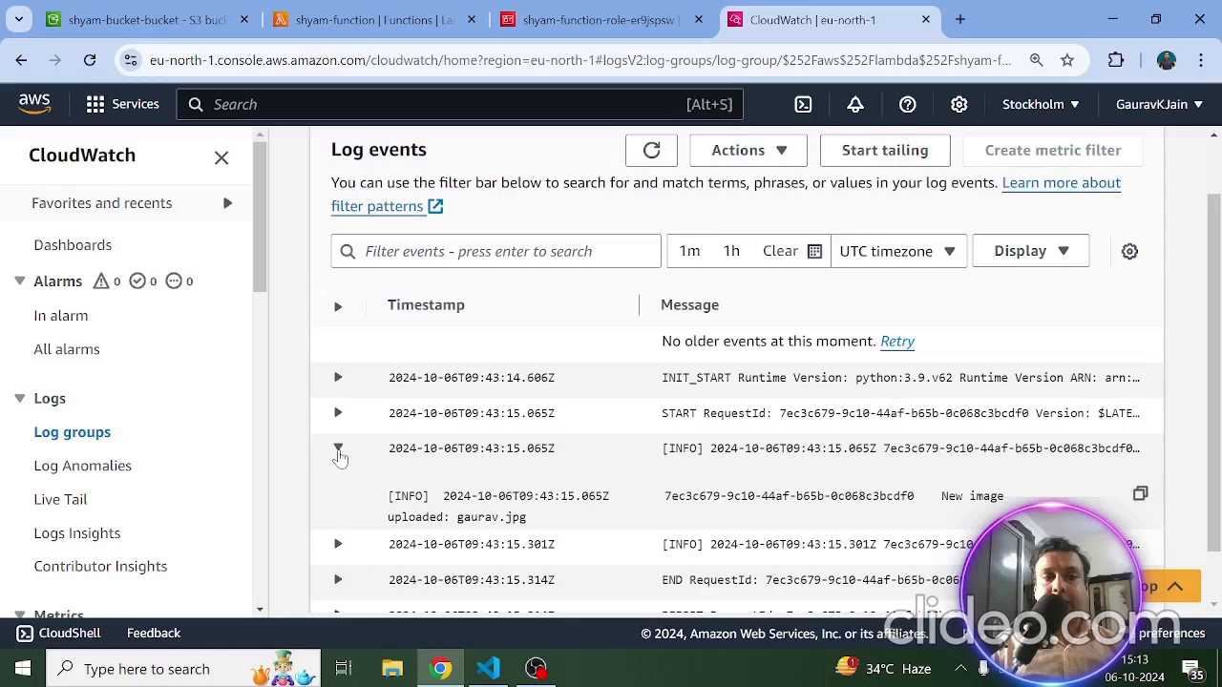
pyautogui.scroll(-1, 471, 423)
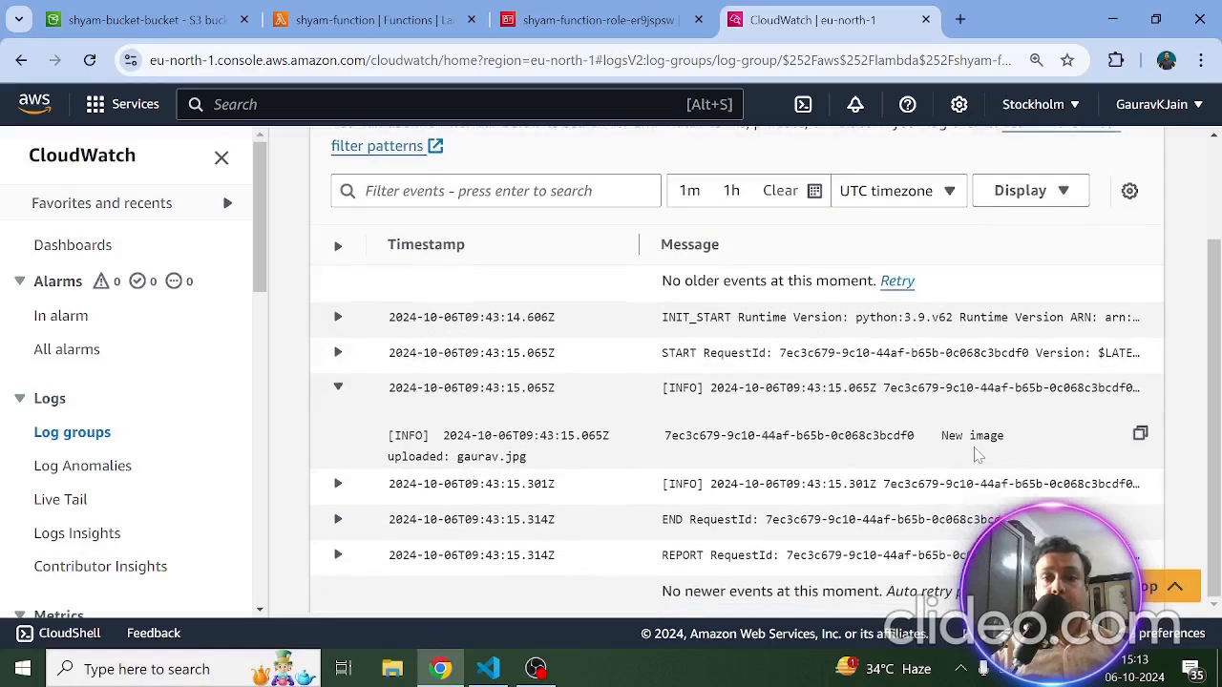
pyautogui.click(337, 484)
pyautogui.scroll(-1, 590, 488)
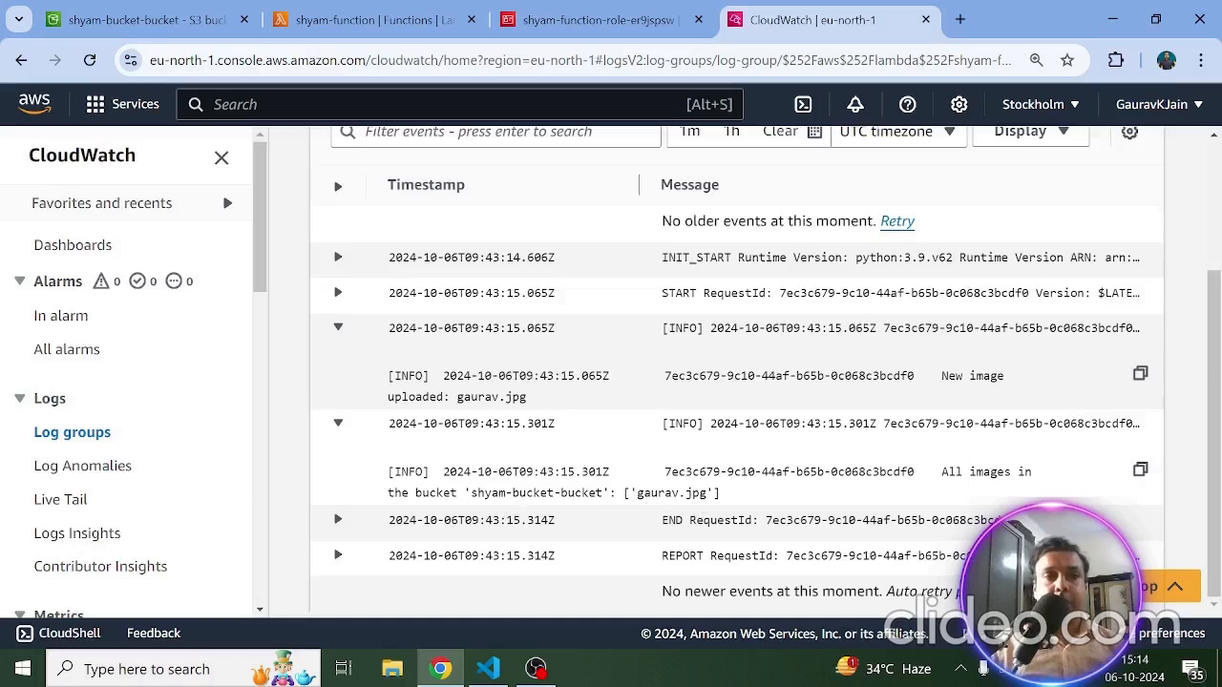
pyautogui.click(174, 34)
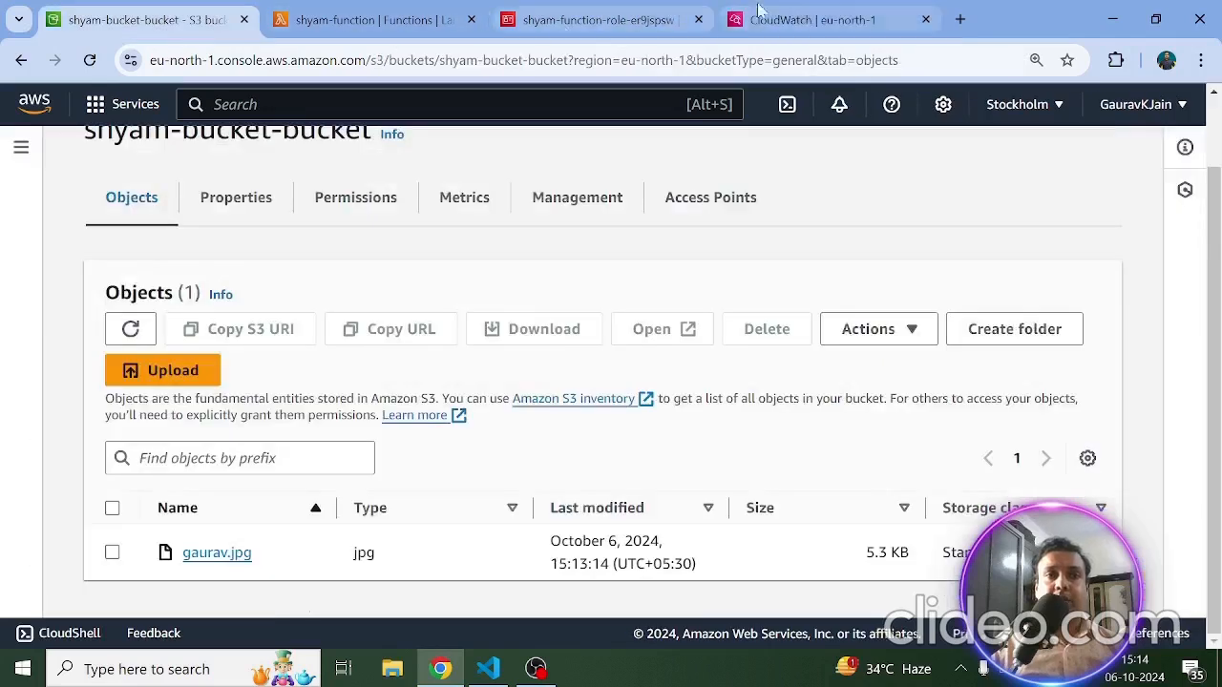
pyautogui.click(799, 20)
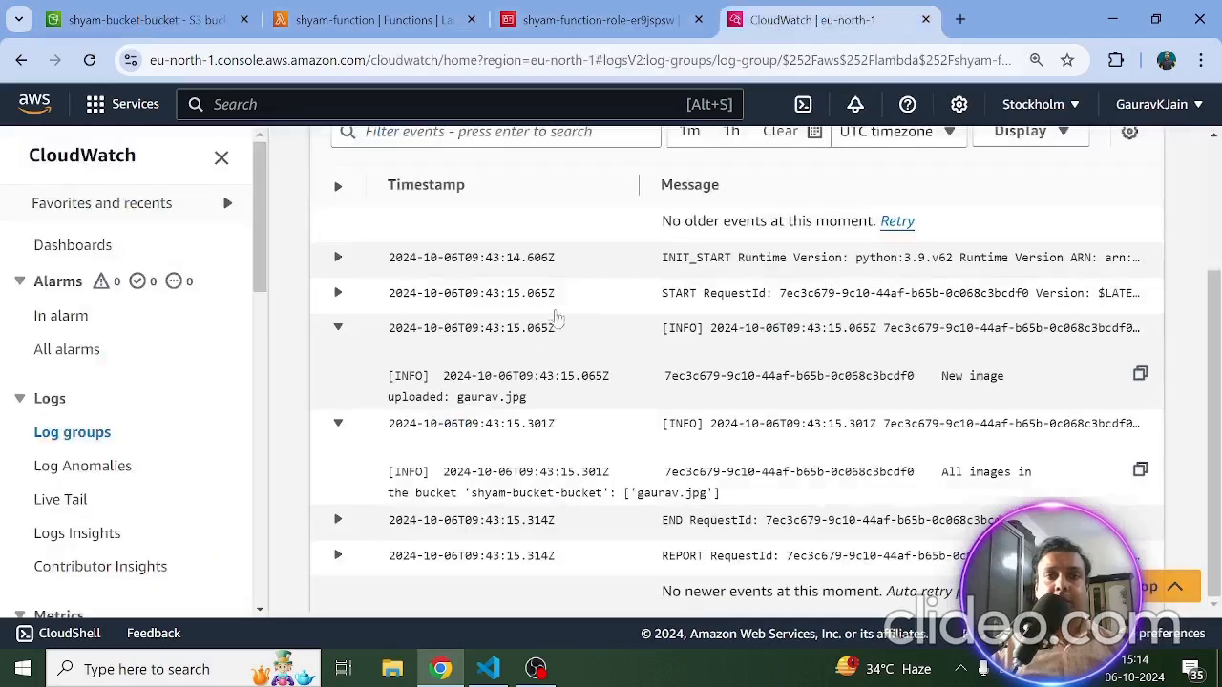
# Step: Collapse the two expanded log events and check the logging statements in shyam-function's code before returning to the log stream
pyautogui.click(338, 423)
pyautogui.click(338, 388)
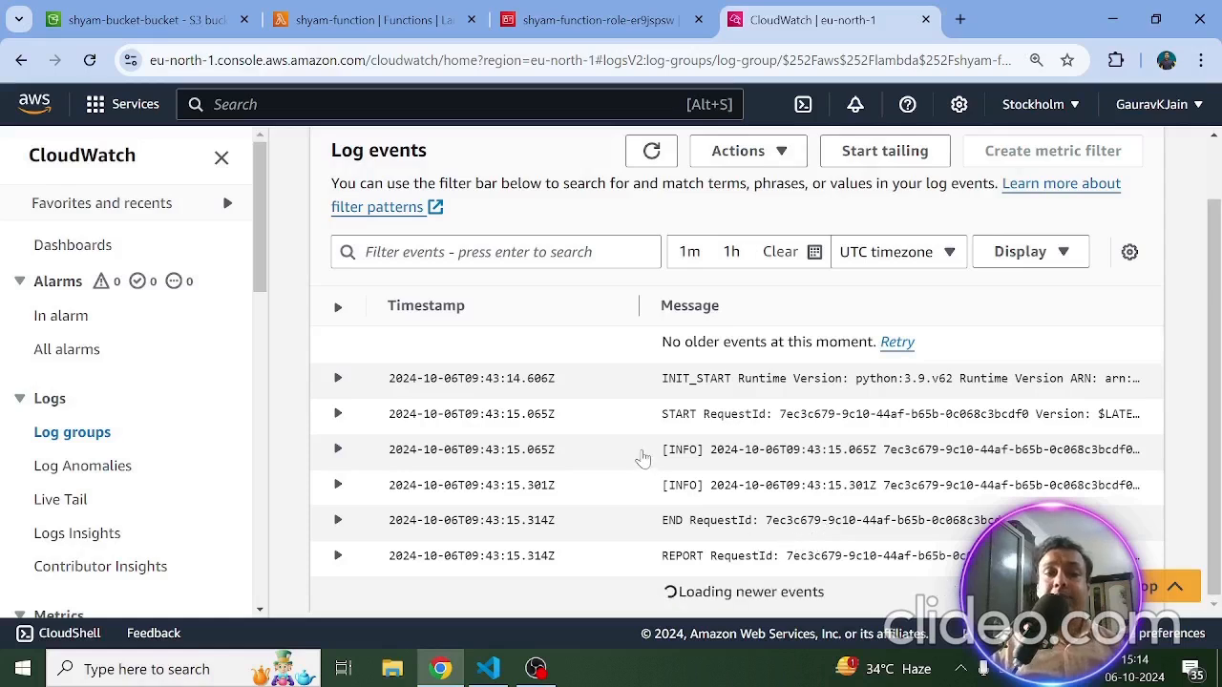
pyautogui.click(409, 26)
pyautogui.scroll(-3, 363, 415)
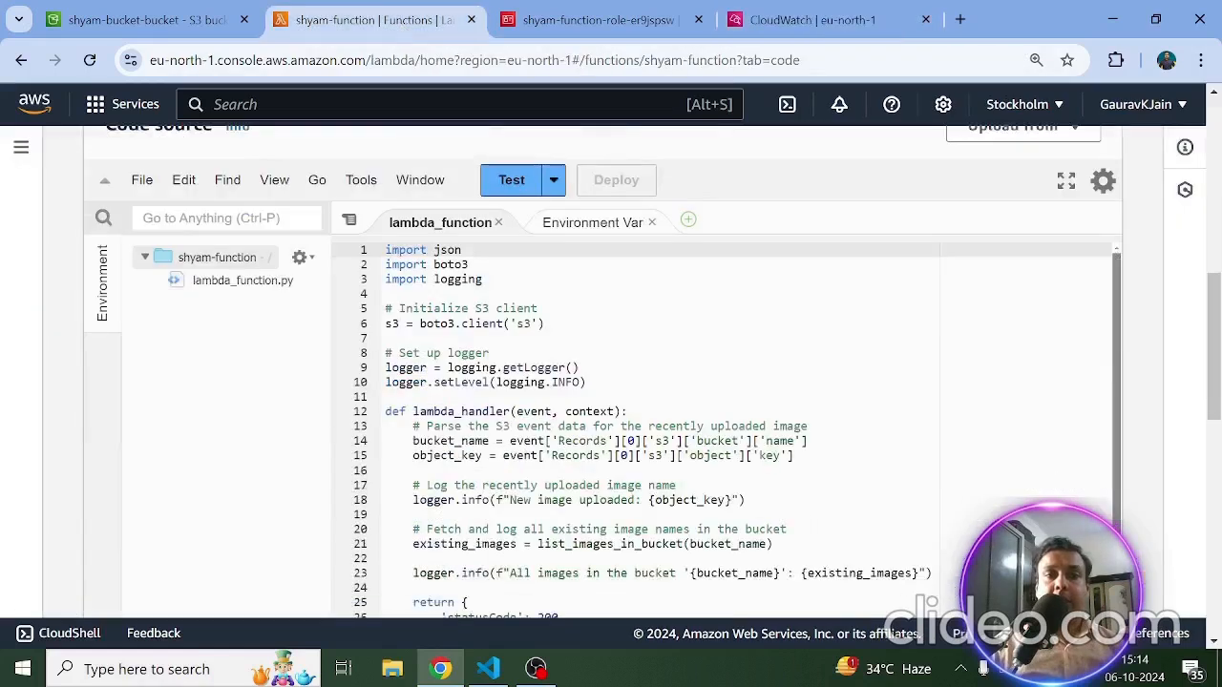
pyautogui.click(811, 19)
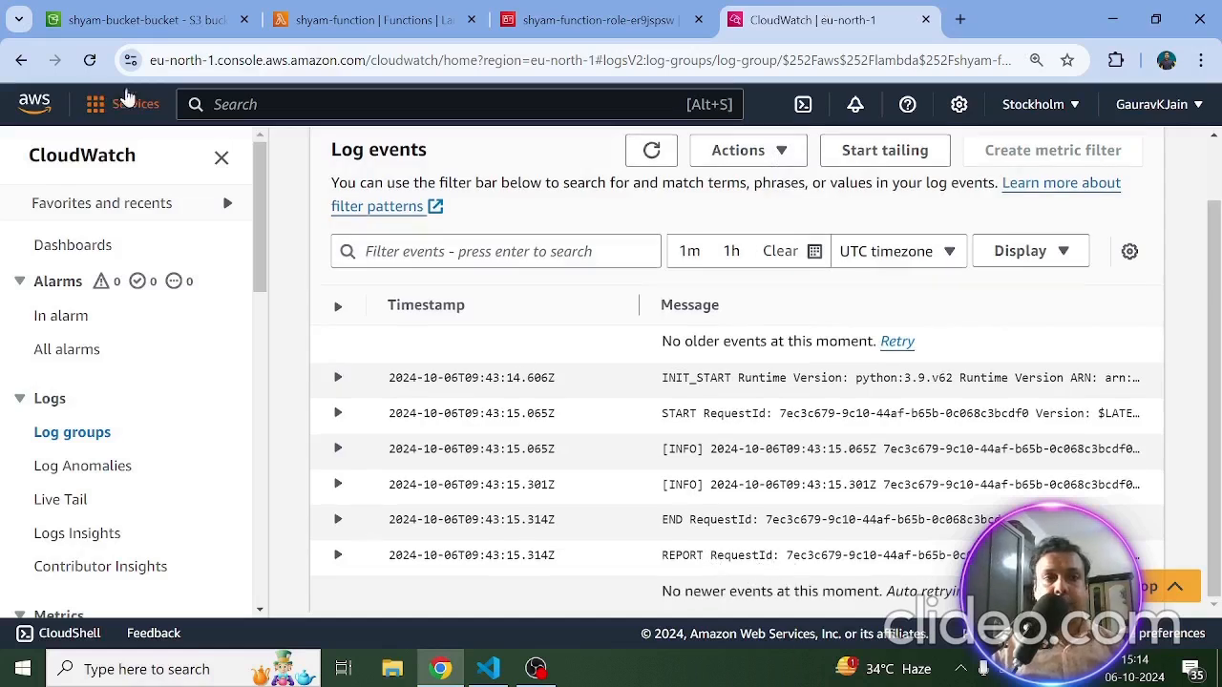
# Step: Start another upload to shyam-bucket-bucket and add maxresdefault.jpg from the Desktop folder
pyautogui.click(86, 19)
pyautogui.click(181, 375)
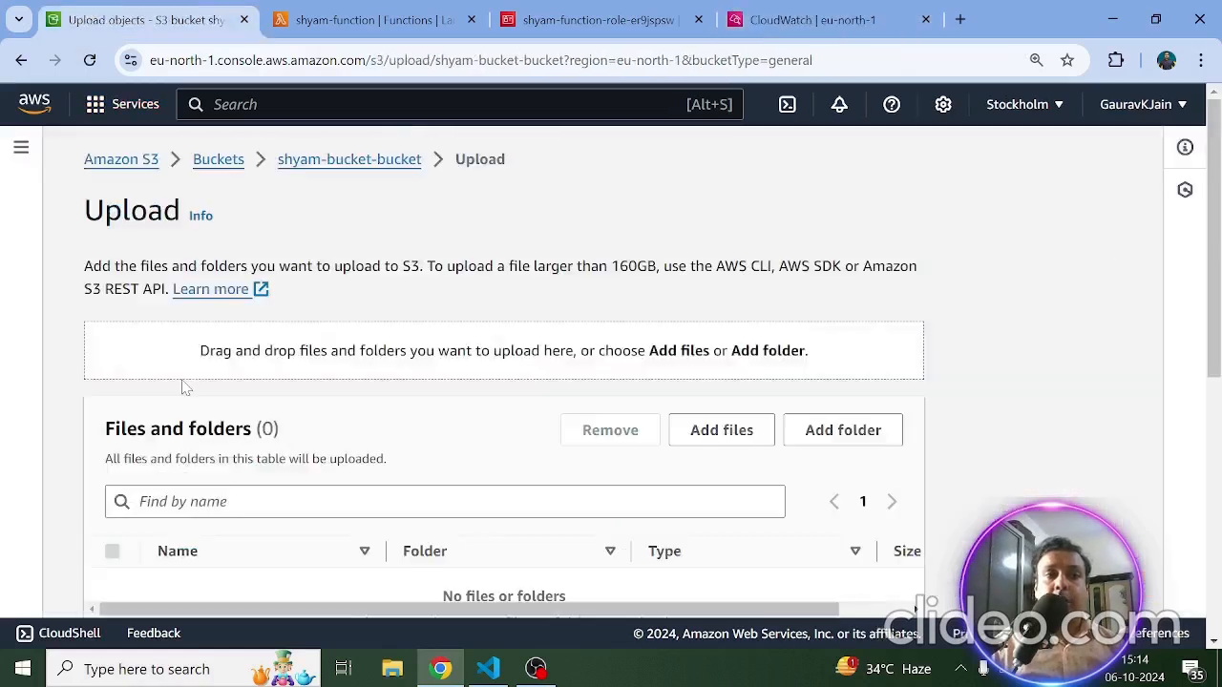
pyautogui.click(821, 19)
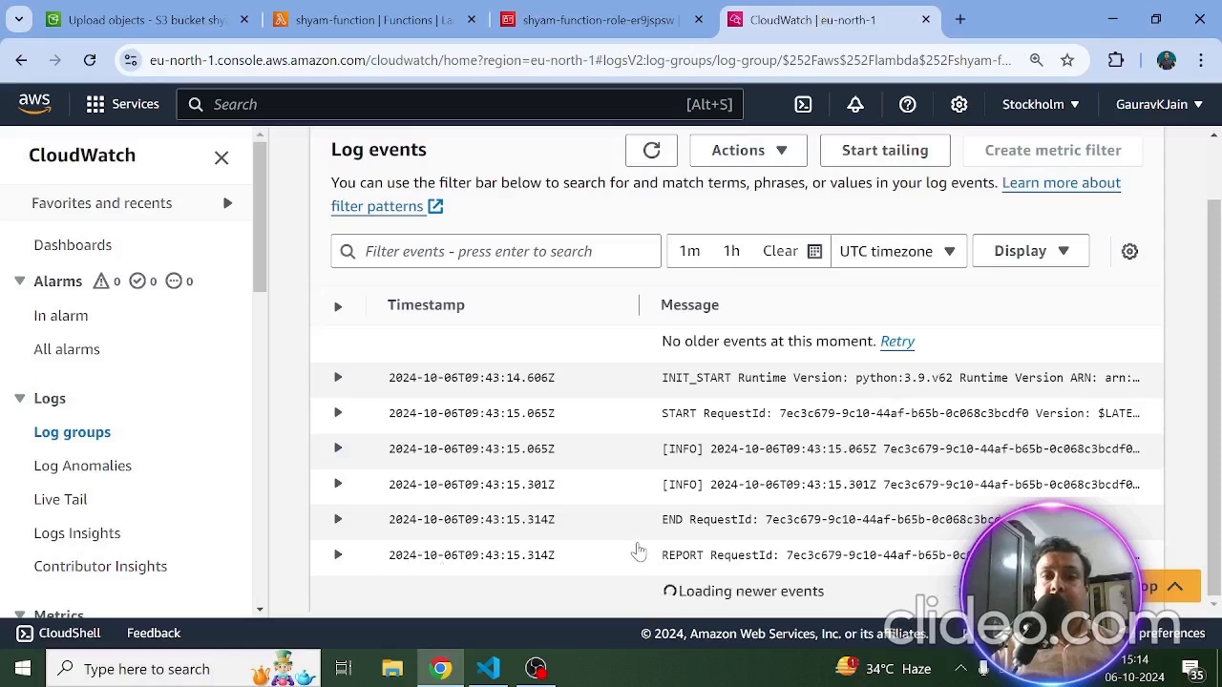
pyautogui.click(234, 19)
pyautogui.scroll(-3, 315, 395)
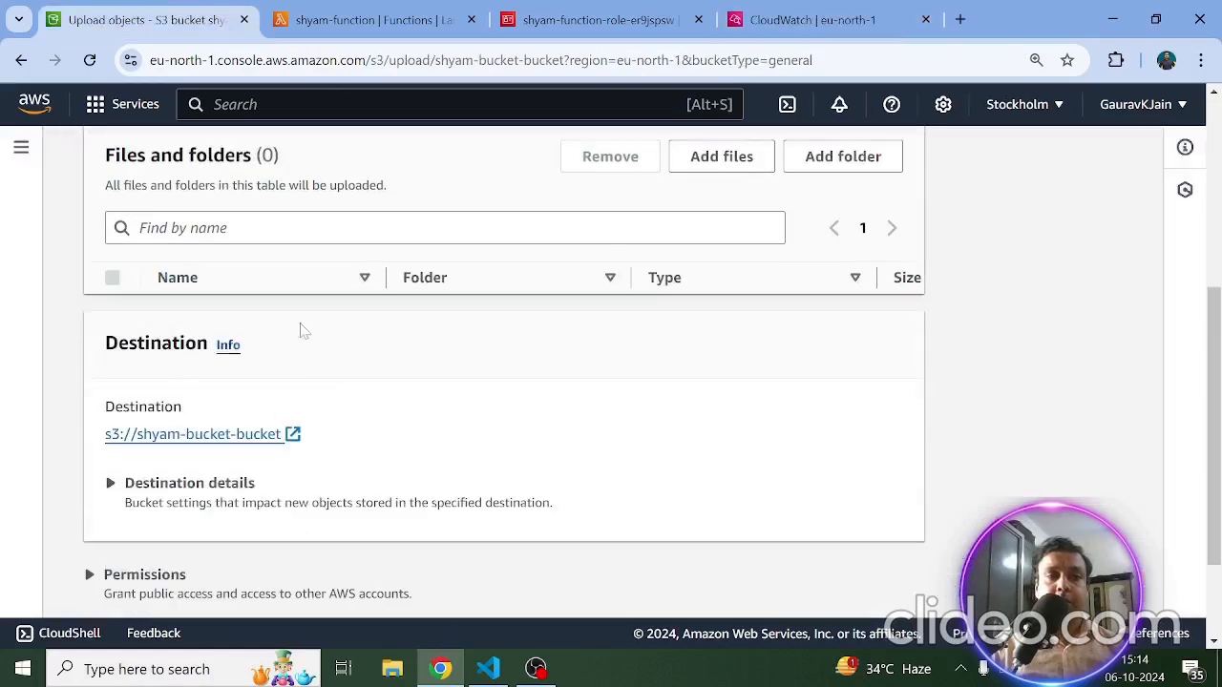
pyautogui.click(729, 168)
pyautogui.scroll(-2, 336, 313)
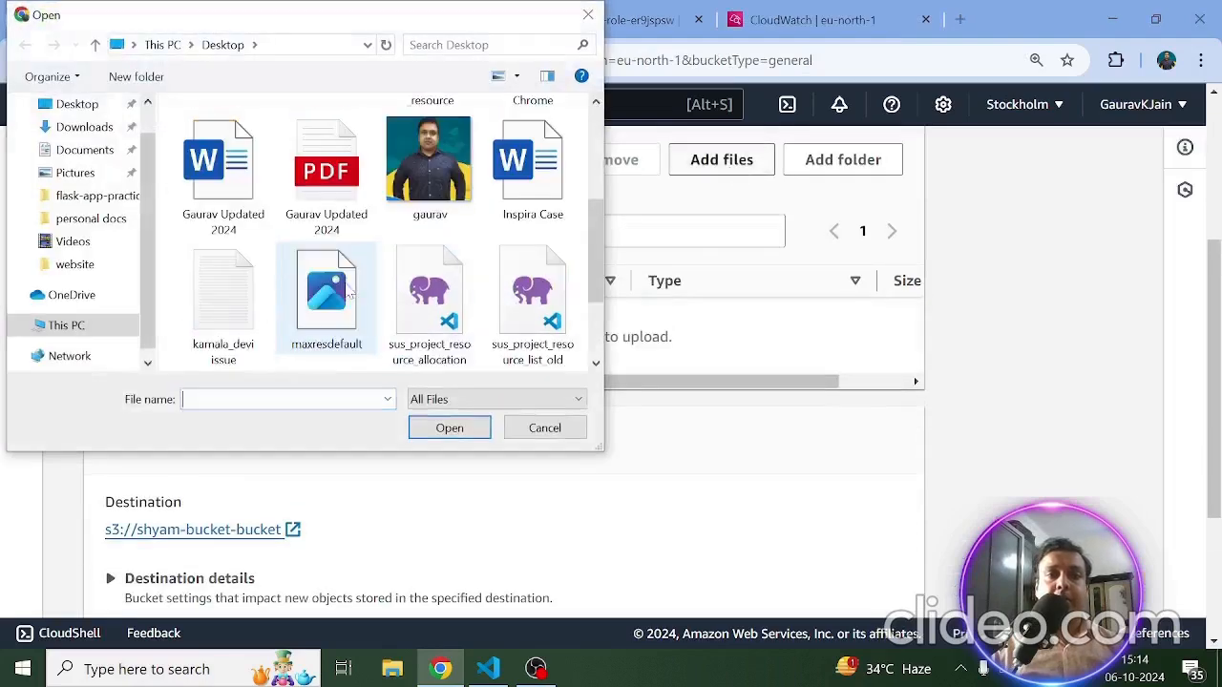
pyautogui.doubleClick(337, 313)
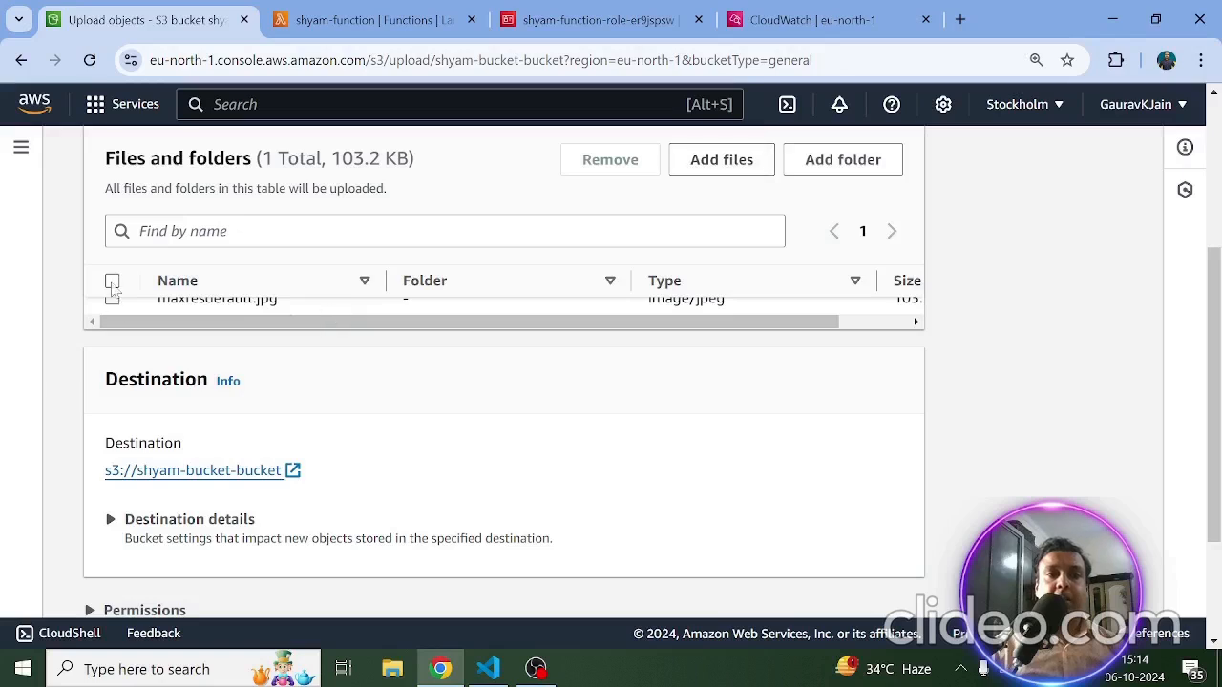
# Step: Select all the files listed for upload and upload them to shyam-bucket-bucket
pyautogui.click(112, 282)
pyautogui.scroll(-2, 354, 429)
pyautogui.click(853, 583)
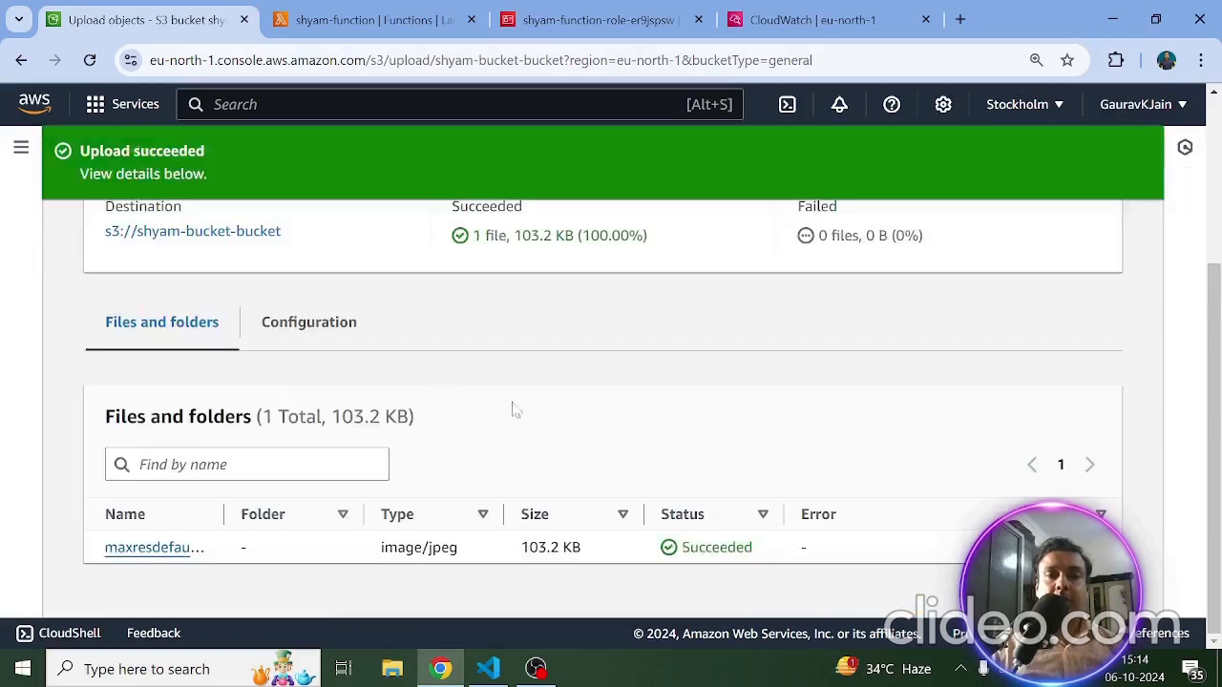
# Step: Expand the two INFO events logged for the second upload in CloudWatch and highlight the list of image names in the bucket
pyautogui.click(769, 10)
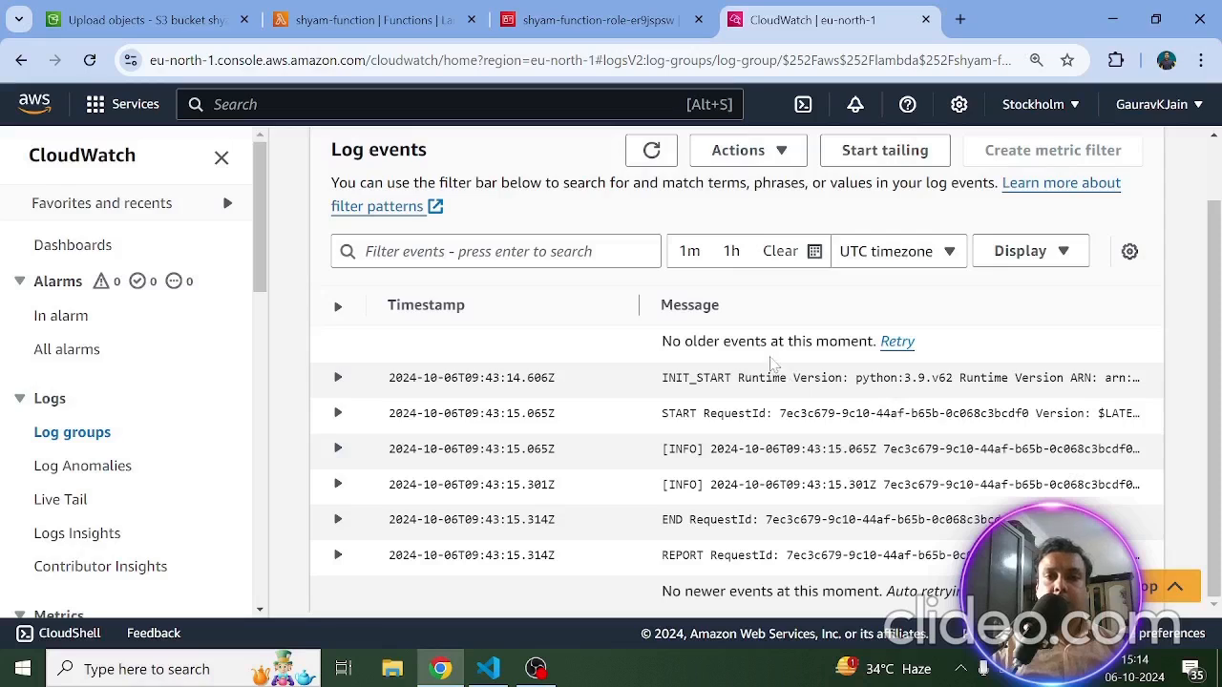
pyautogui.scroll(1, 592, 429)
pyautogui.scroll(-3, 592, 430)
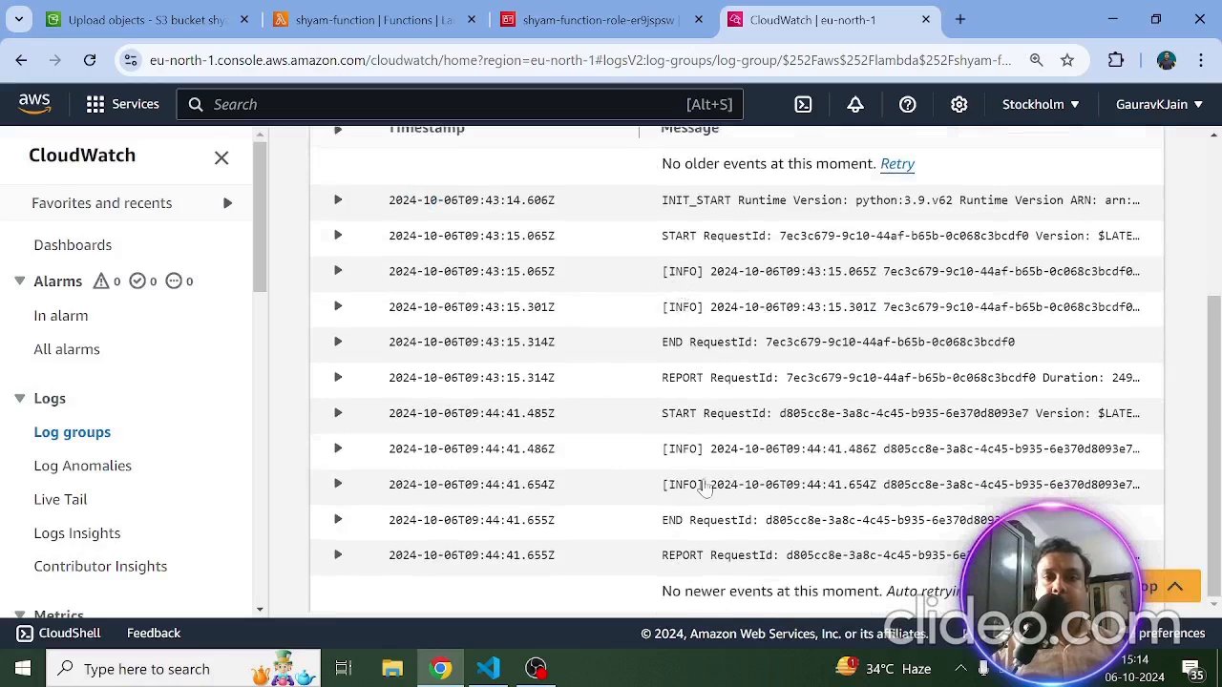
pyautogui.click(338, 451)
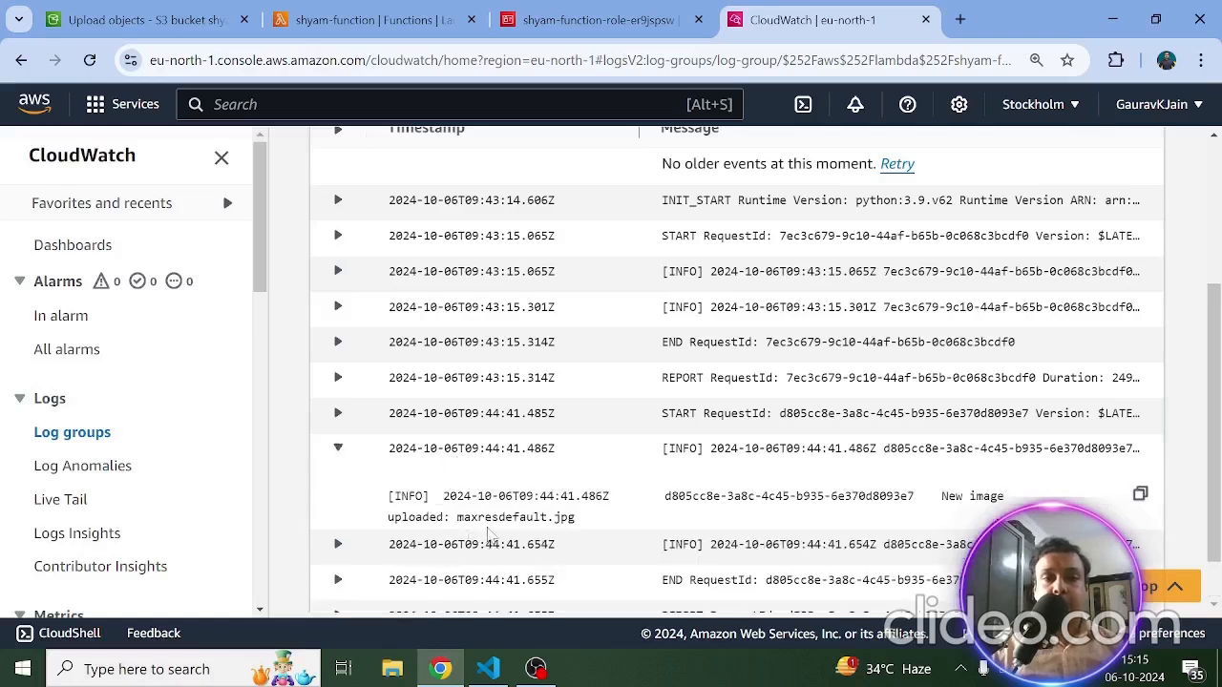
pyautogui.scroll(-1, 560, 468)
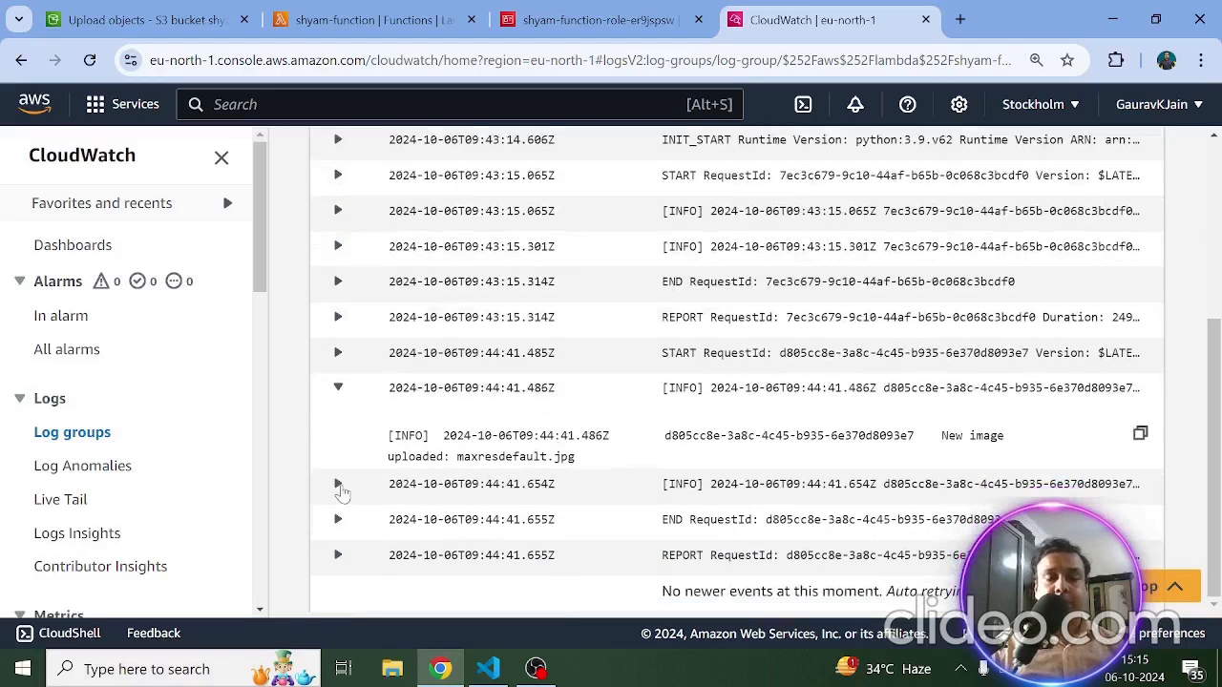
pyautogui.click(338, 484)
pyautogui.scroll(-1, 735, 372)
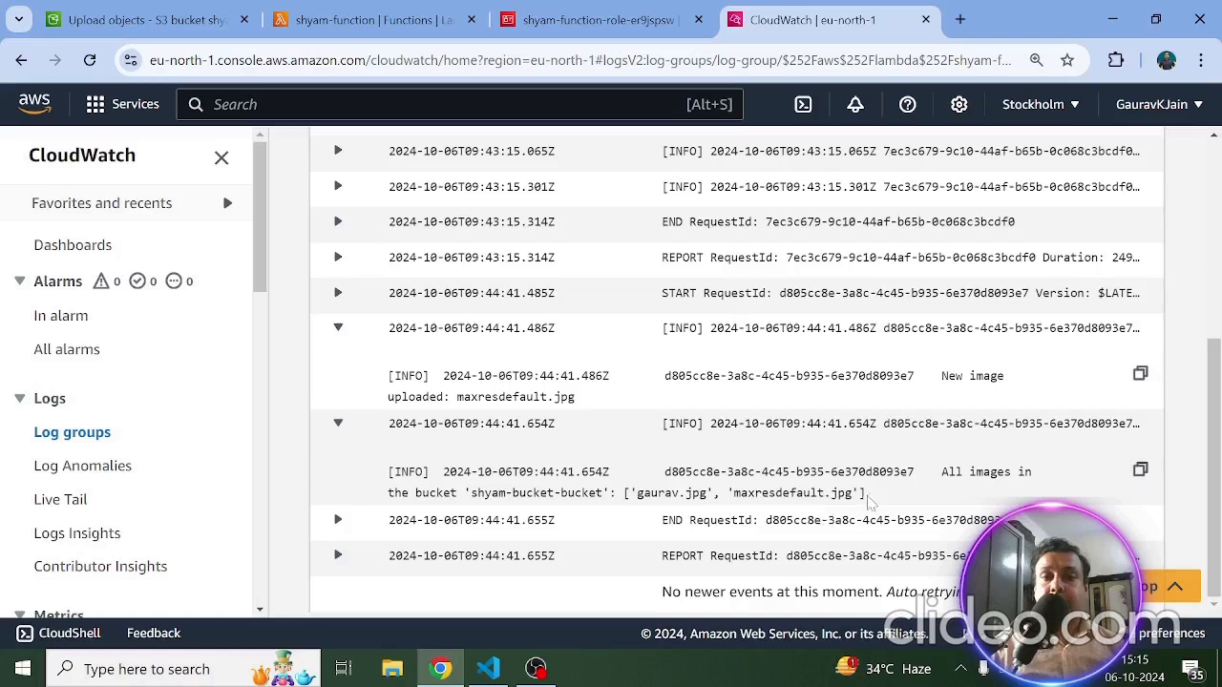
pyautogui.moveTo(863, 494); pyautogui.dragTo(637, 494)
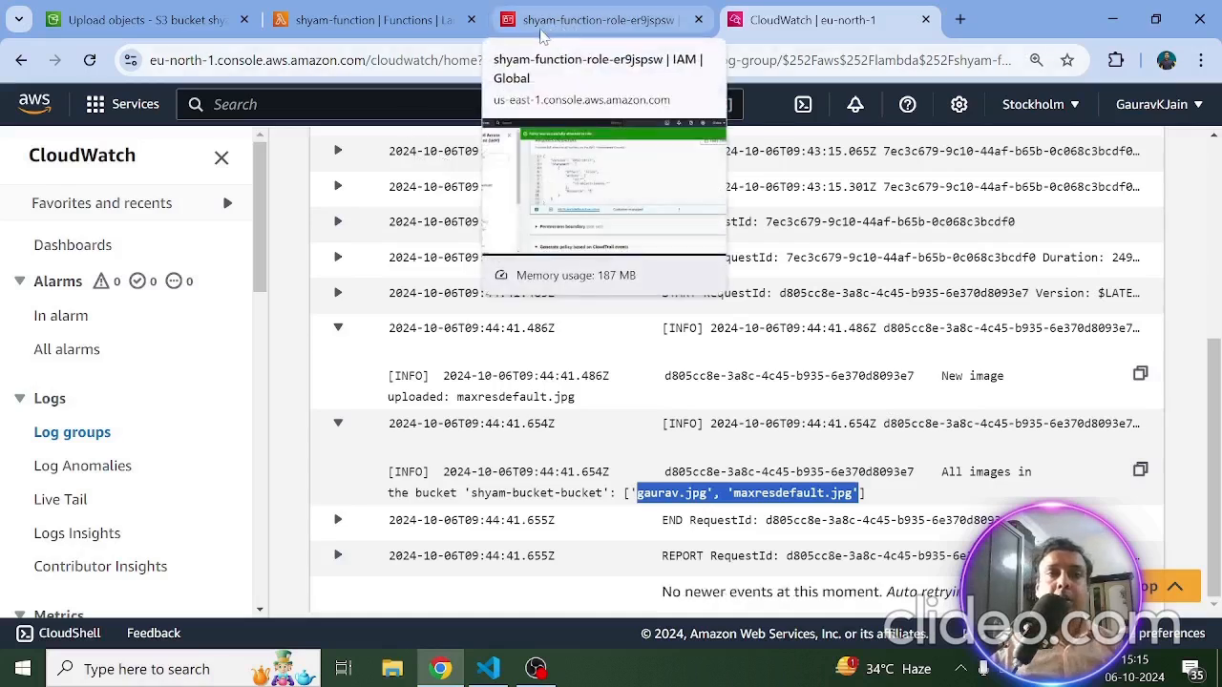
# Step: Review the function role's S3 policy, the shyam-function code and the bucket's upload status page
pyautogui.click(544, 34)
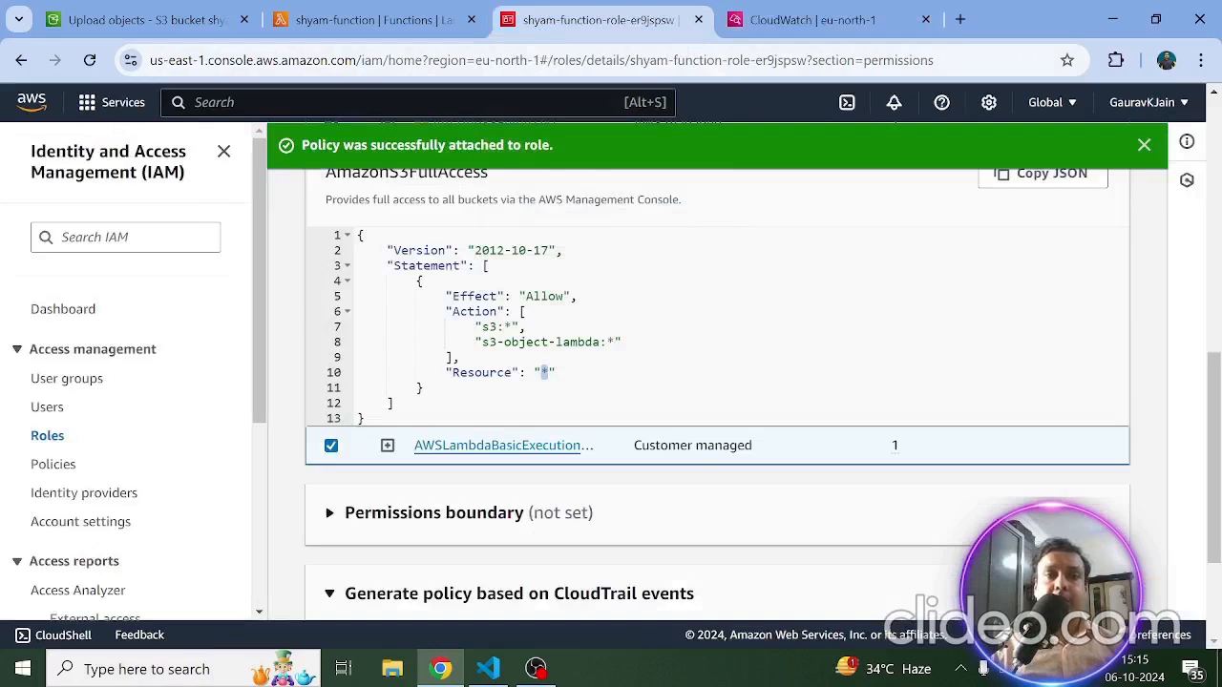
pyautogui.click(339, 33)
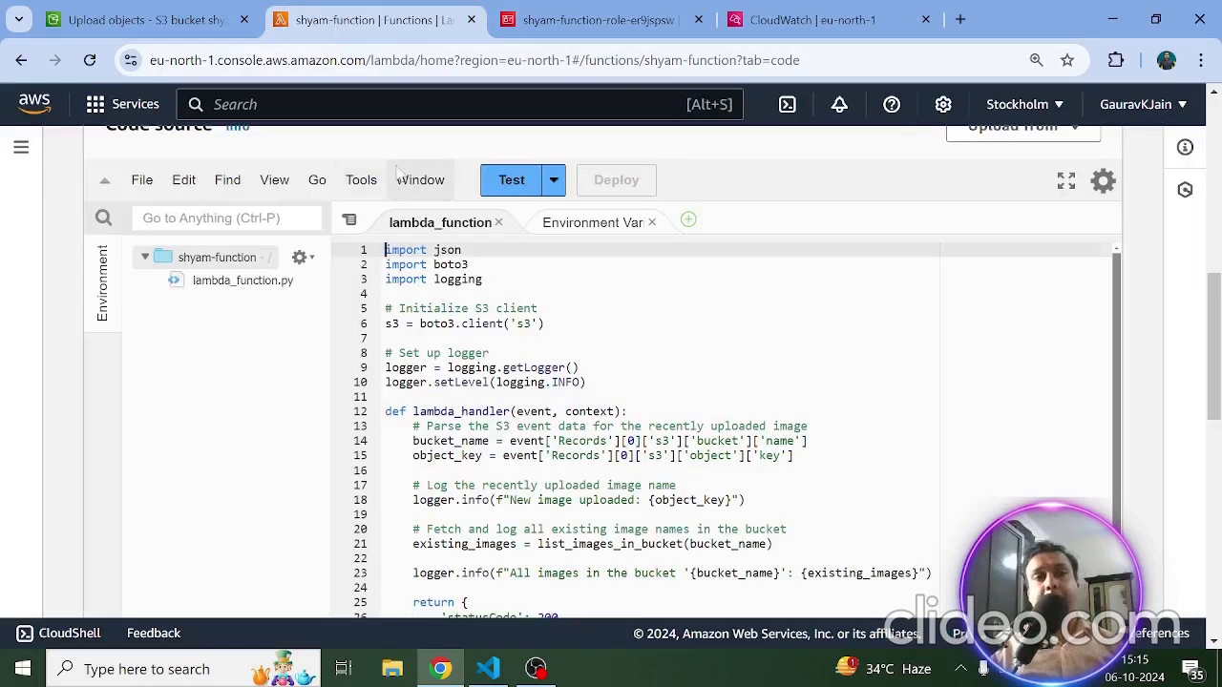
pyautogui.click(143, 20)
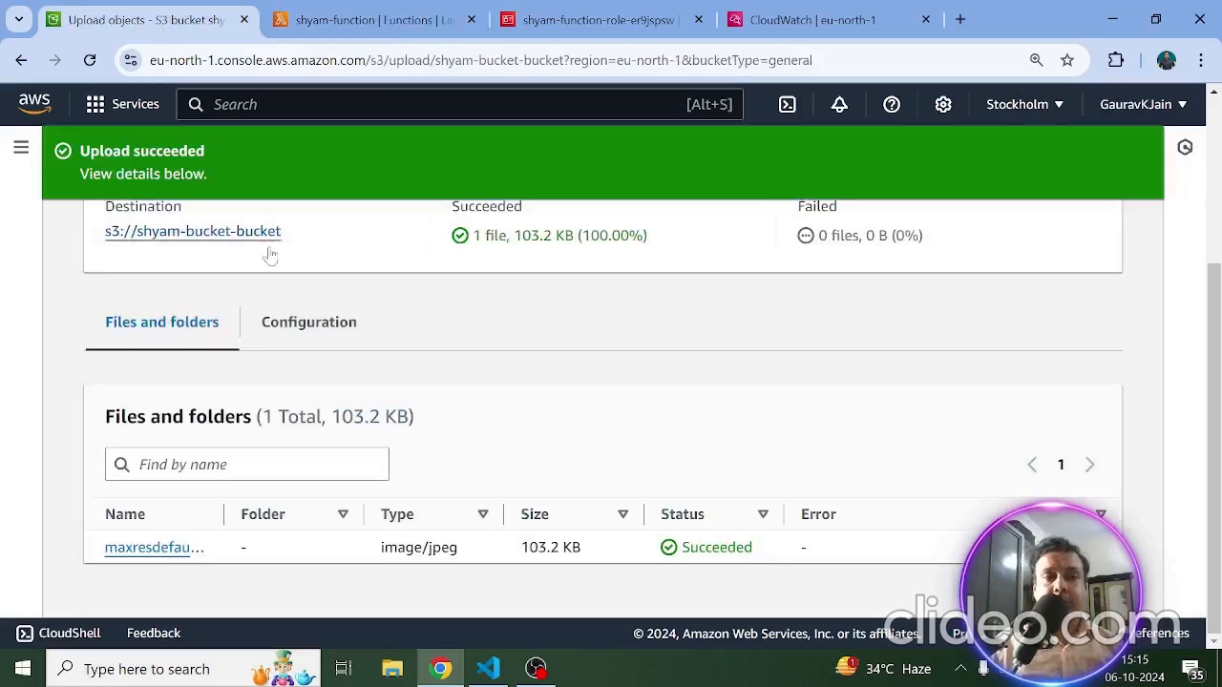